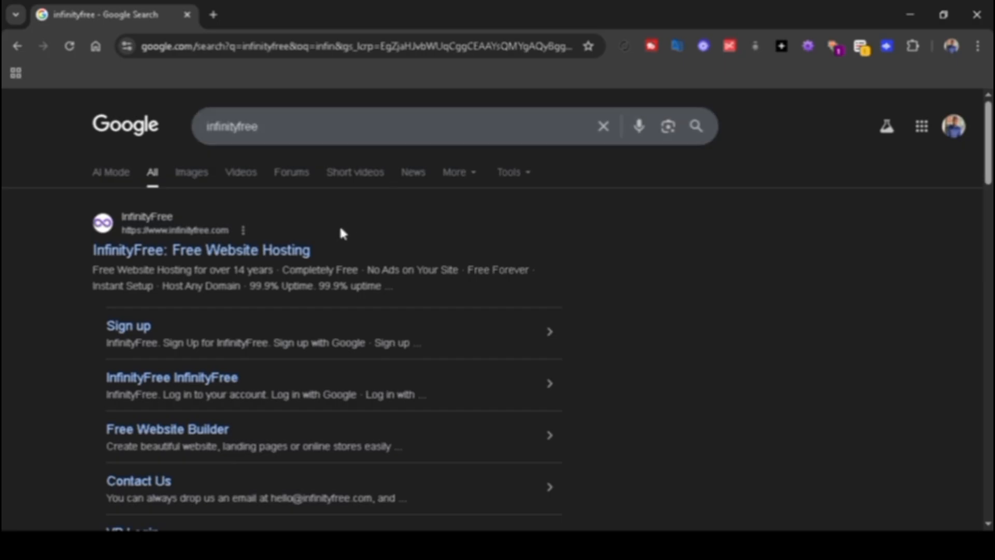
Step: Open the 'InfinityFree: Free Website Hosting' result from the Google search for infinityfree
click(210, 254)
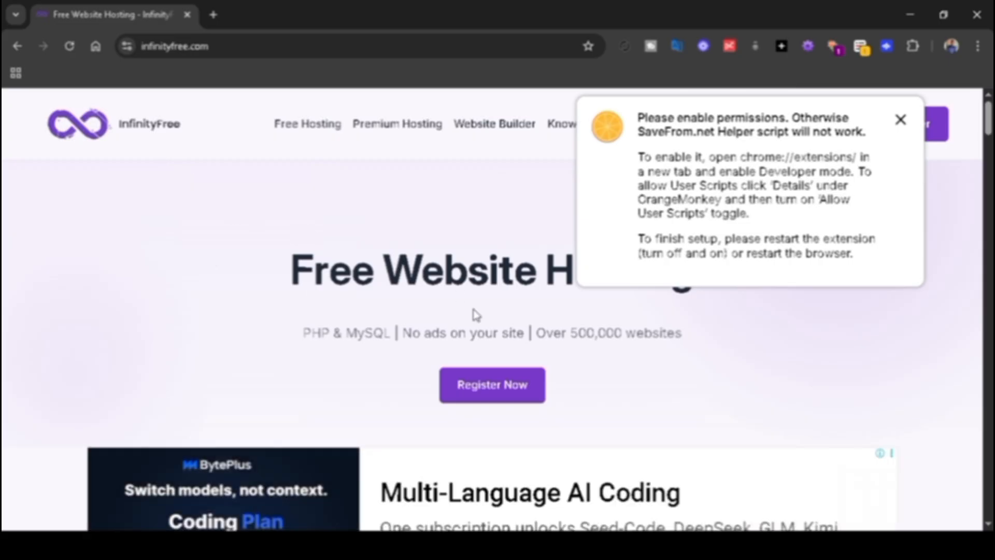
Step: Begin InfinityFree registration and sign up with a Google account
click(484, 392)
click(485, 396)
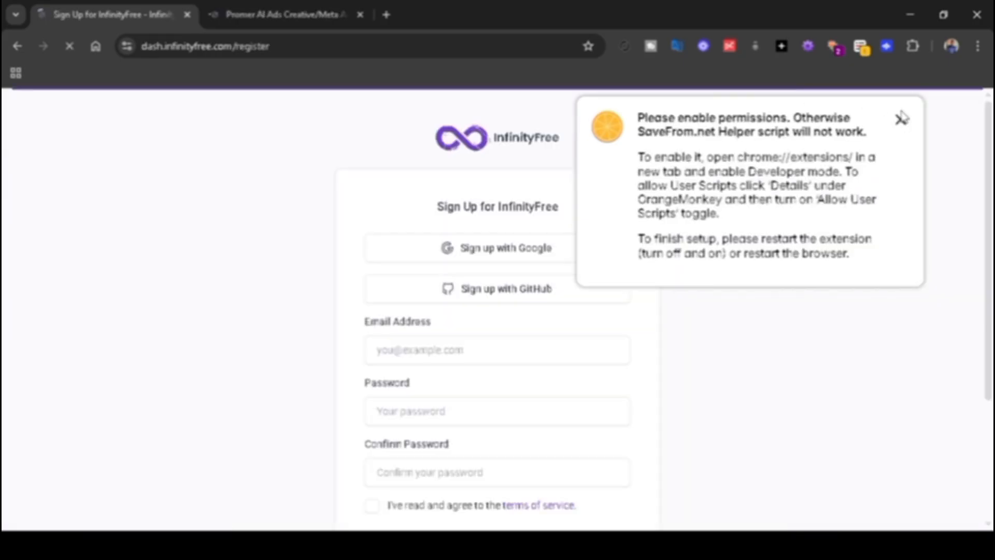
click(900, 119)
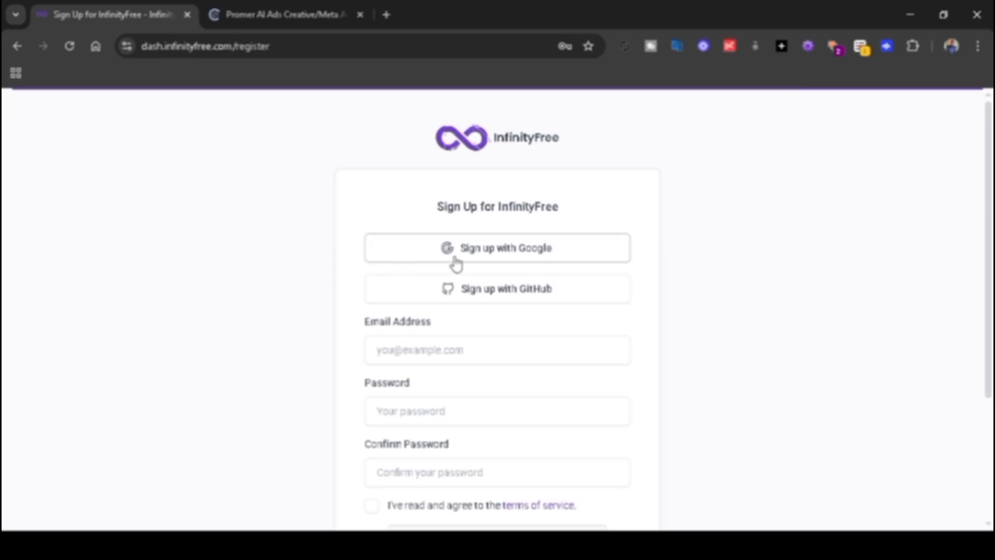
click(511, 257)
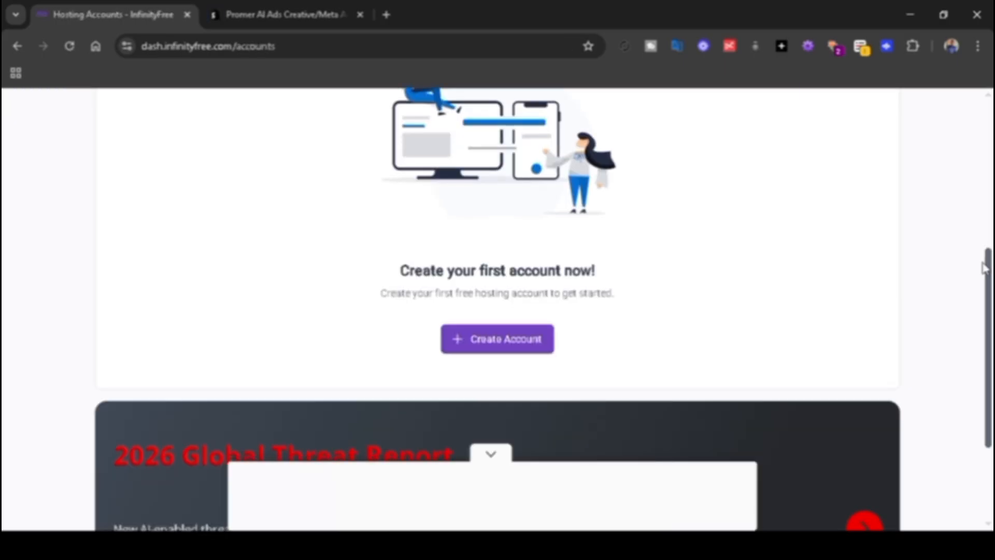
Step: Start creating the first hosting account and scroll to the plan comparison
drag(984, 268, 987, 305)
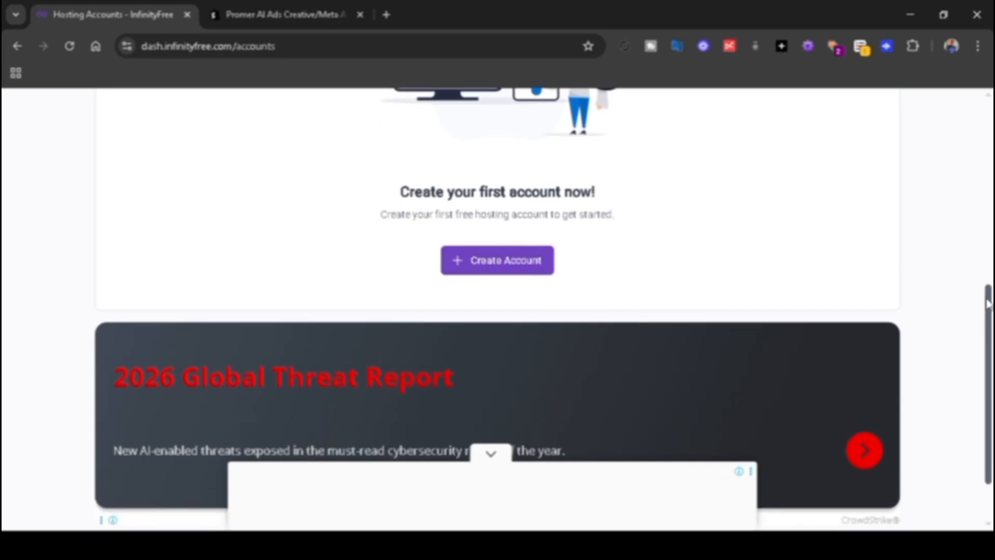
click(488, 268)
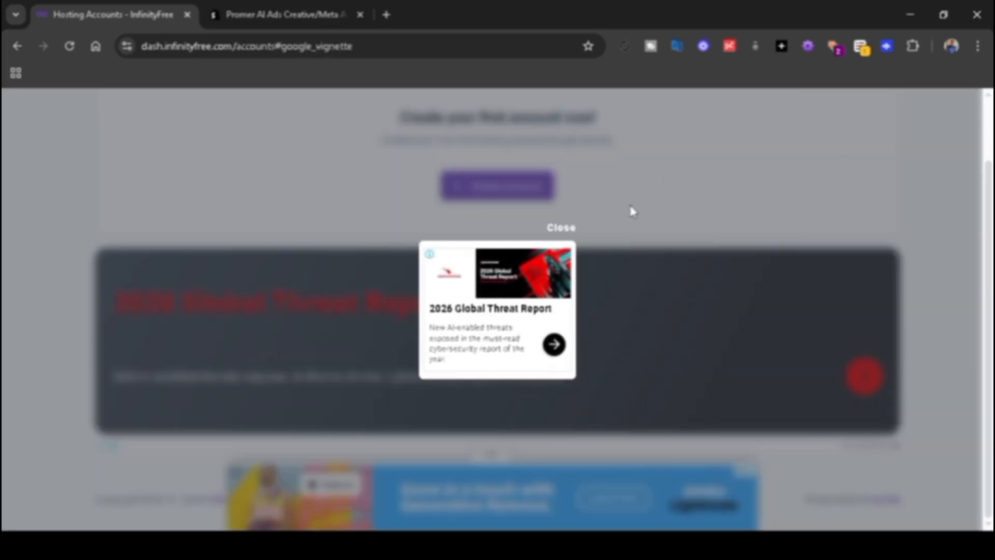
click(564, 229)
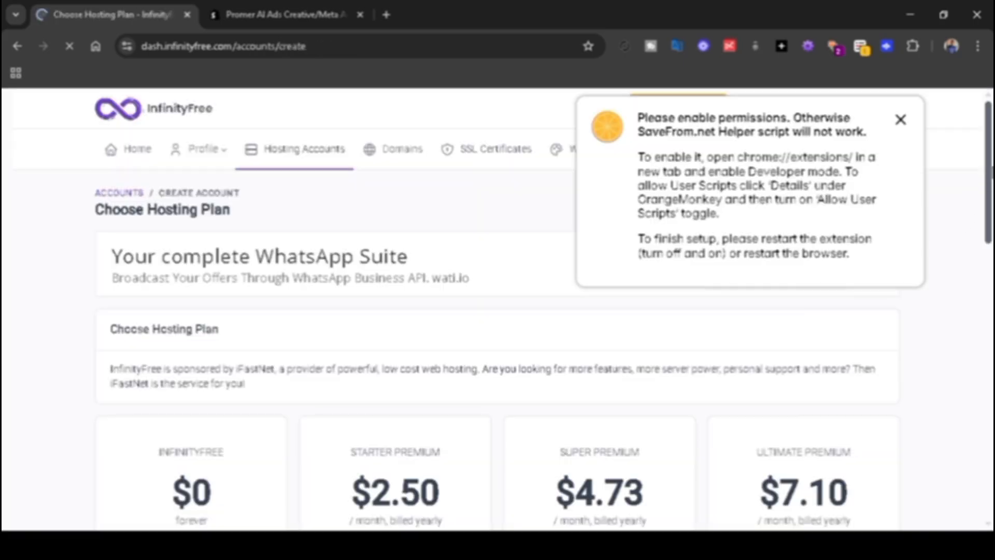
drag(989, 172, 992, 251)
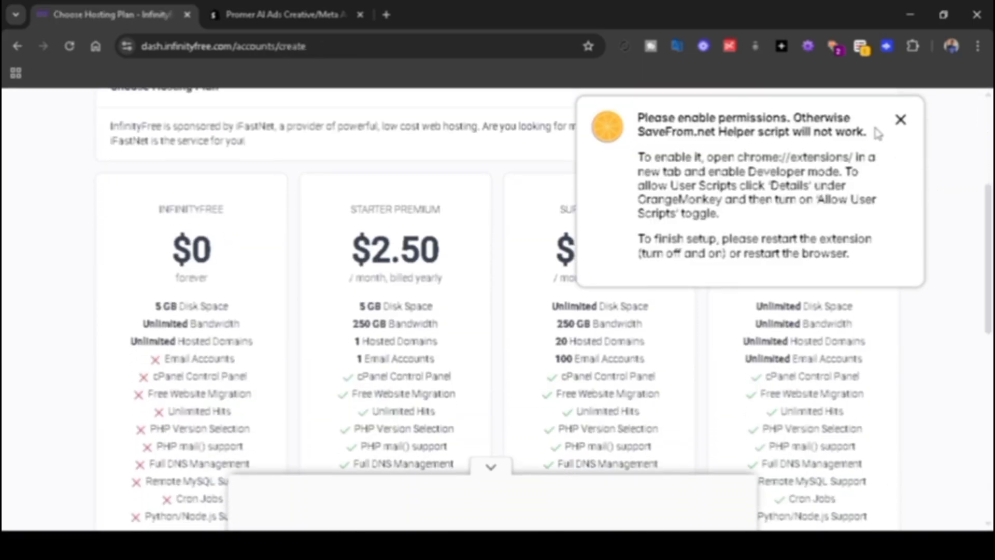
click(902, 122)
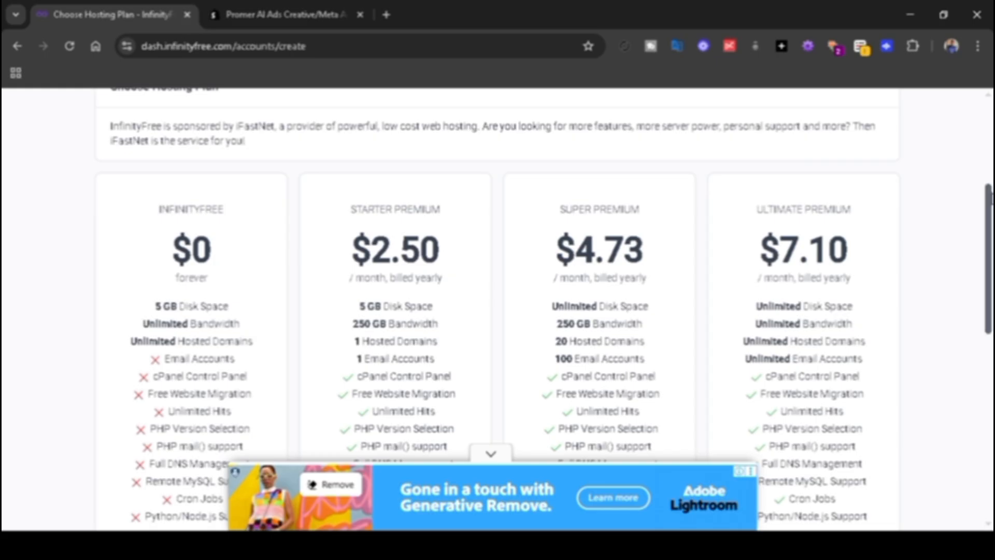
drag(987, 197, 986, 247)
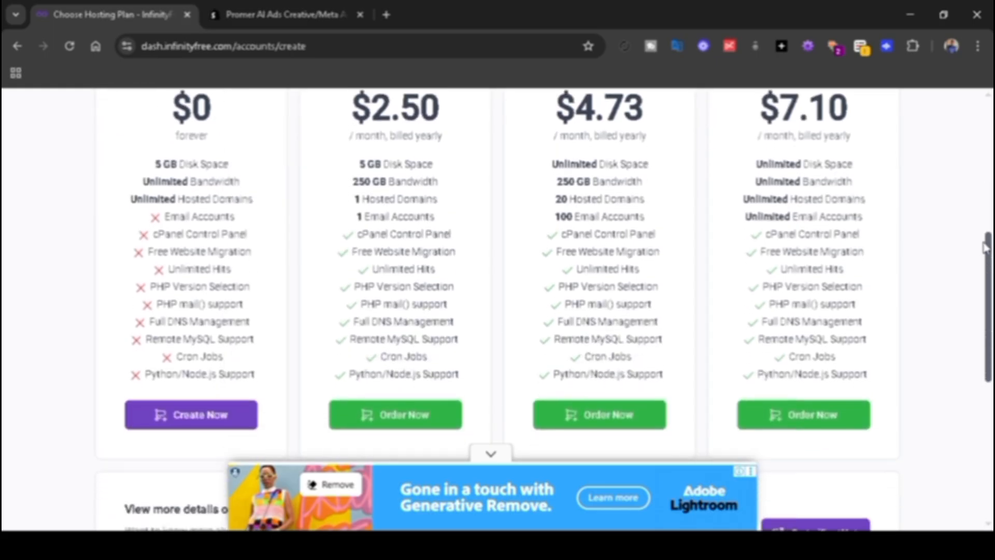
Step: Pick the free $0 hosting plan
click(163, 417)
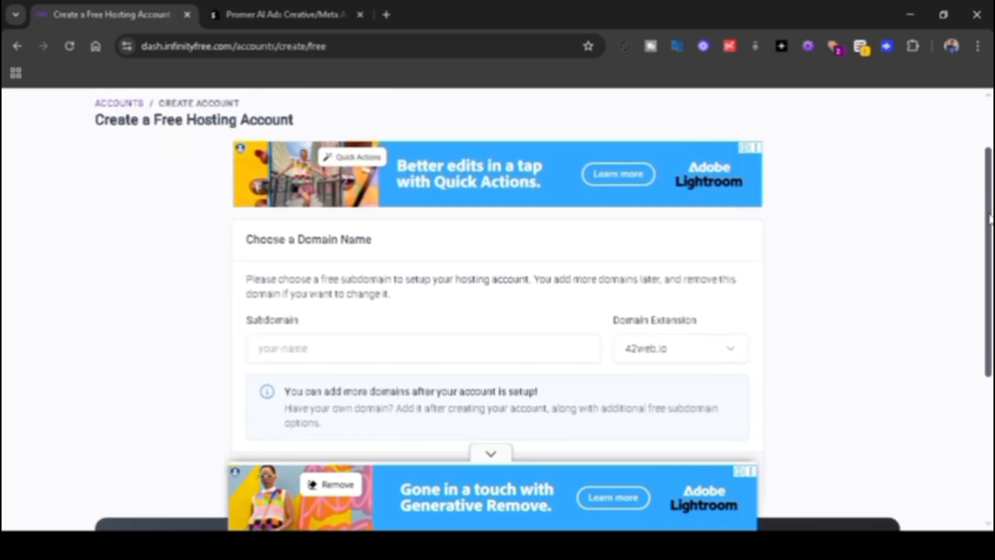
drag(990, 220, 987, 252)
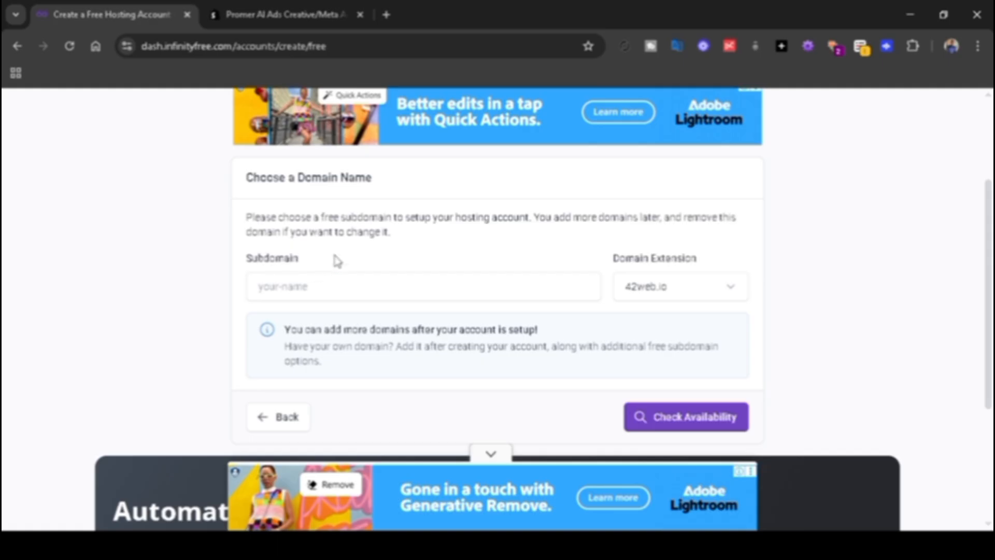
drag(334, 260, 178, 263)
Step: Enter a subdomain name and choose free.nf as the domain extension
click(363, 290)
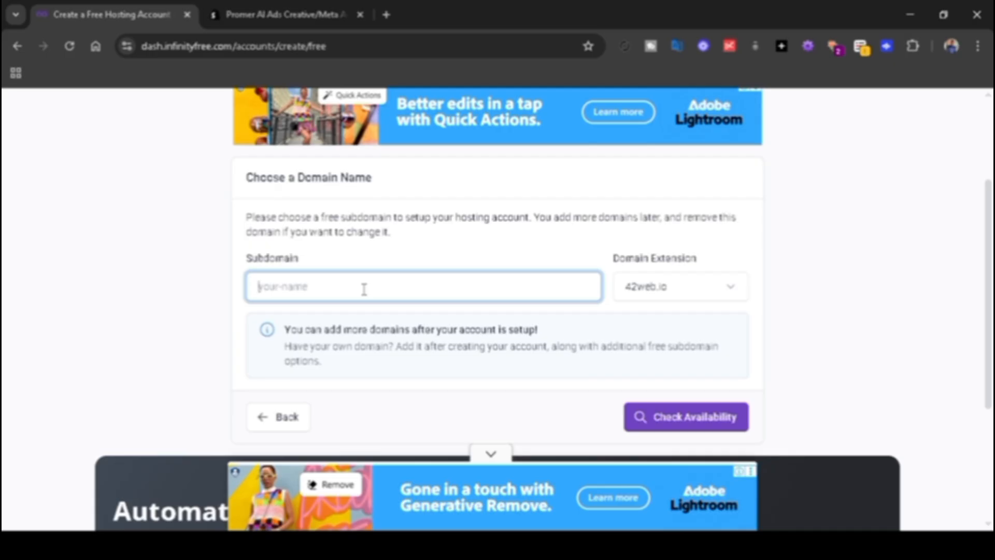
text(peterstone)
drag(368, 286, 282, 286)
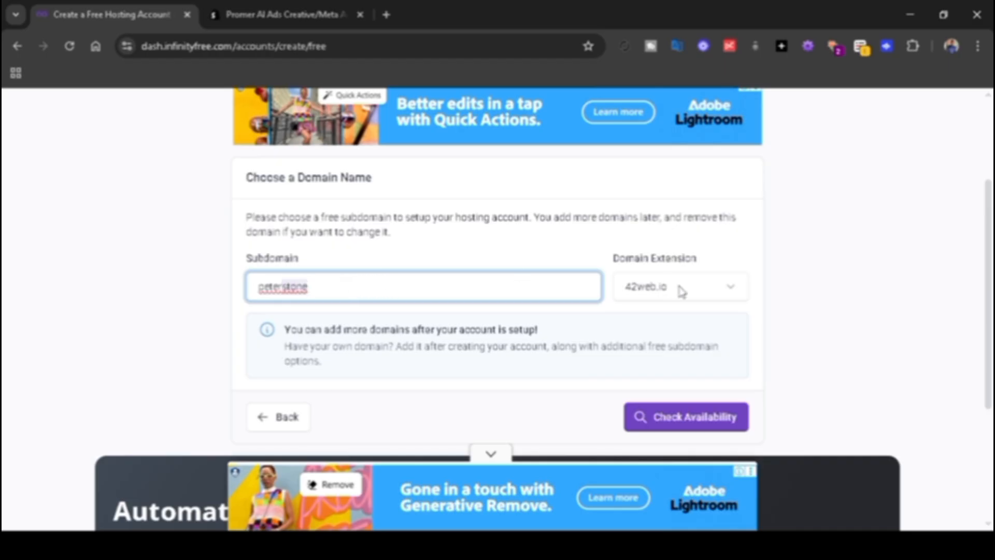
click(733, 289)
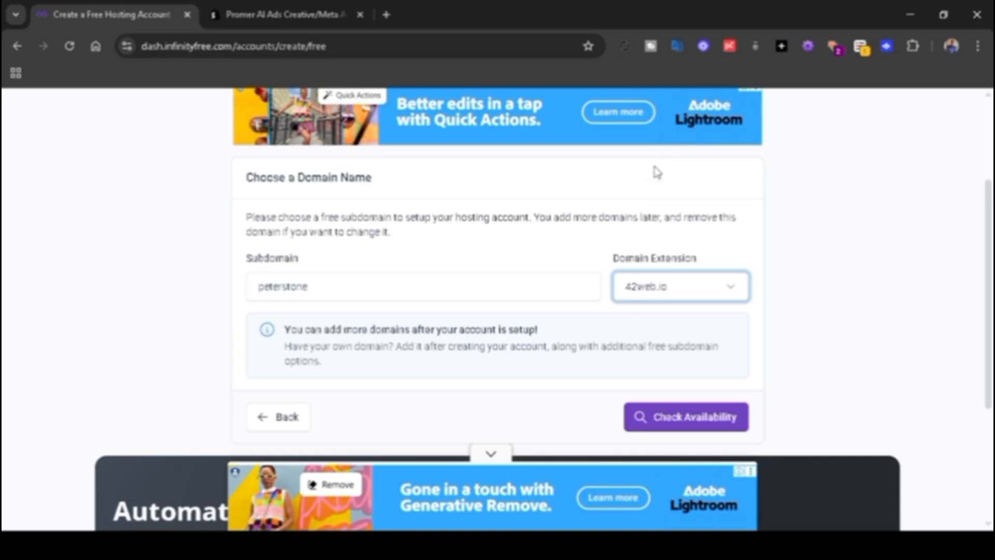
click(687, 144)
drag(987, 211, 987, 244)
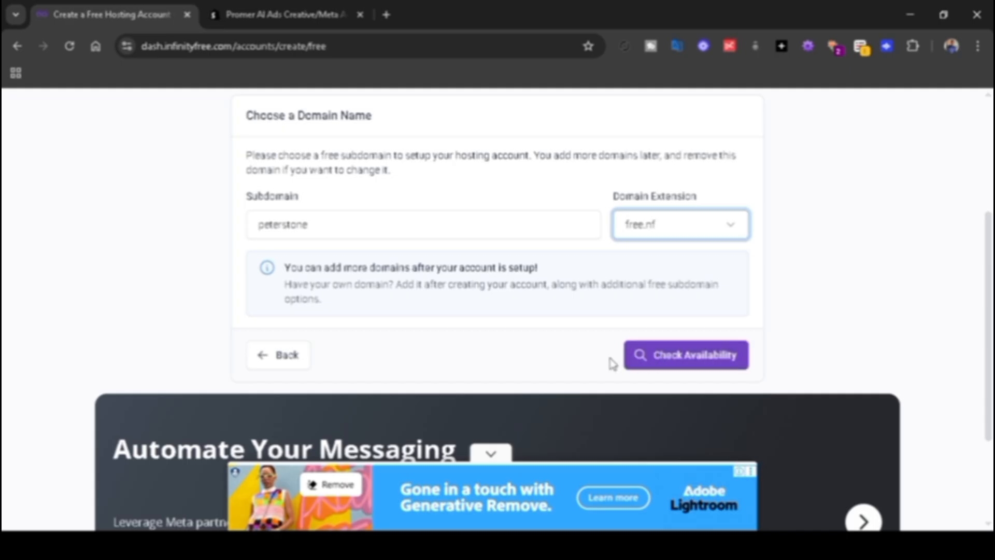
Step: Confirm the subdomain is available and set the account label to 'gadget sales'
click(691, 361)
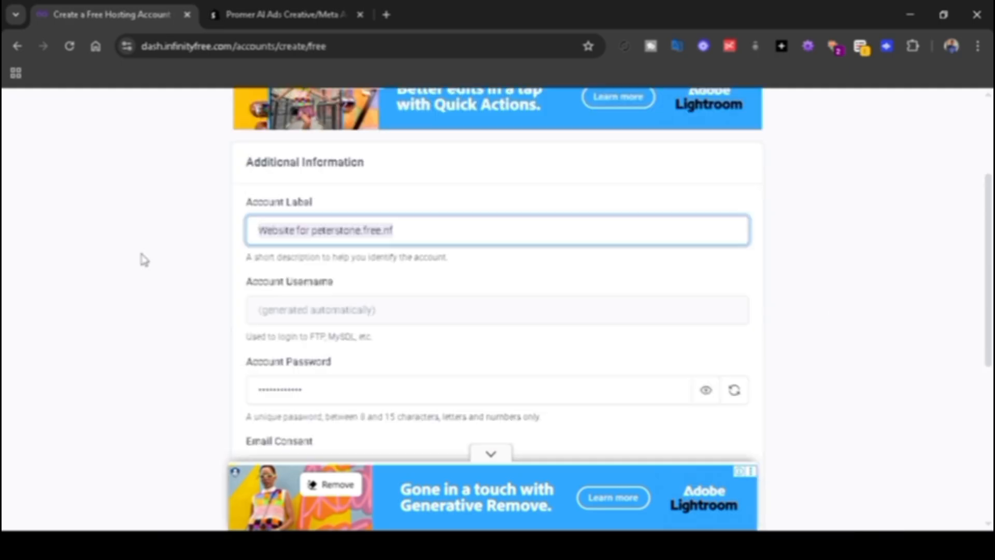
drag(339, 204, 245, 212)
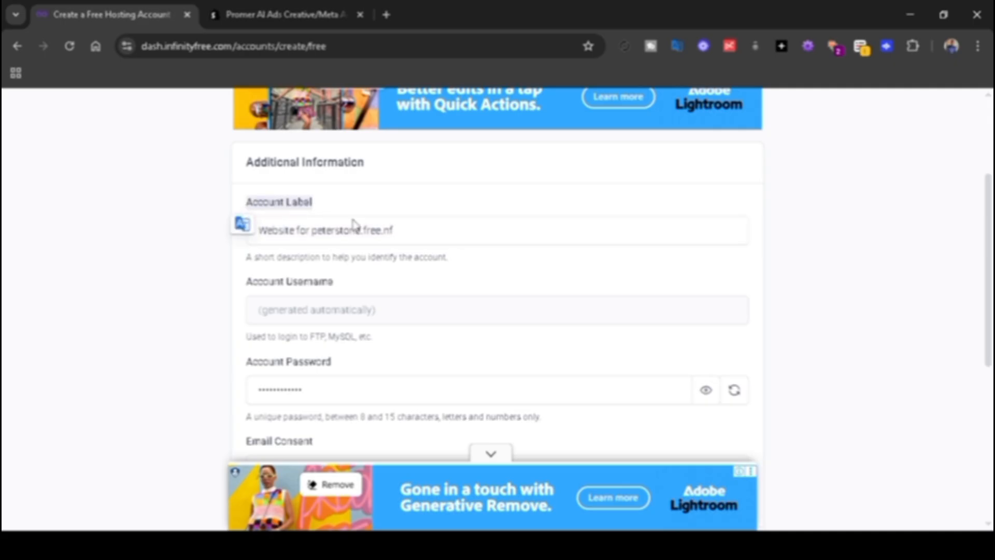
triple_click(428, 230)
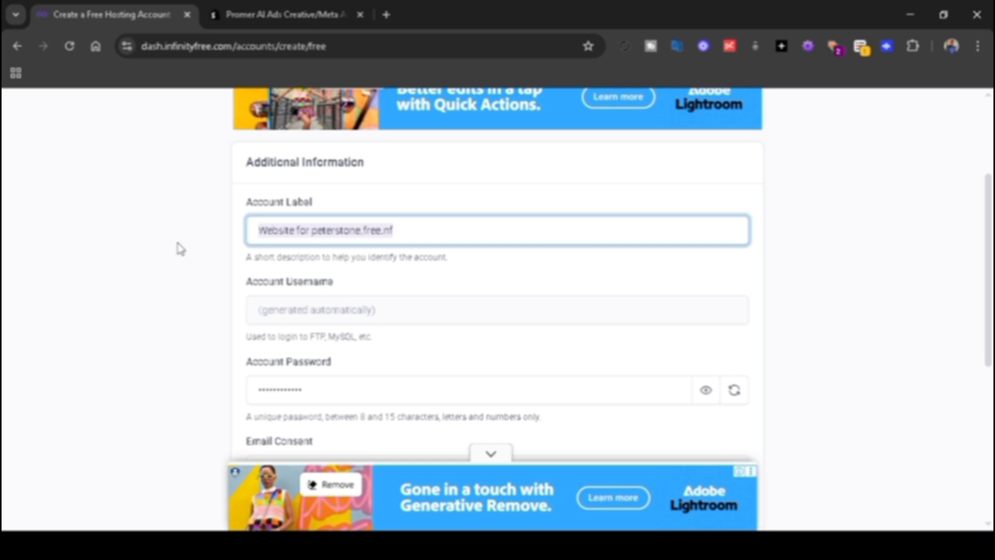
text(ga)
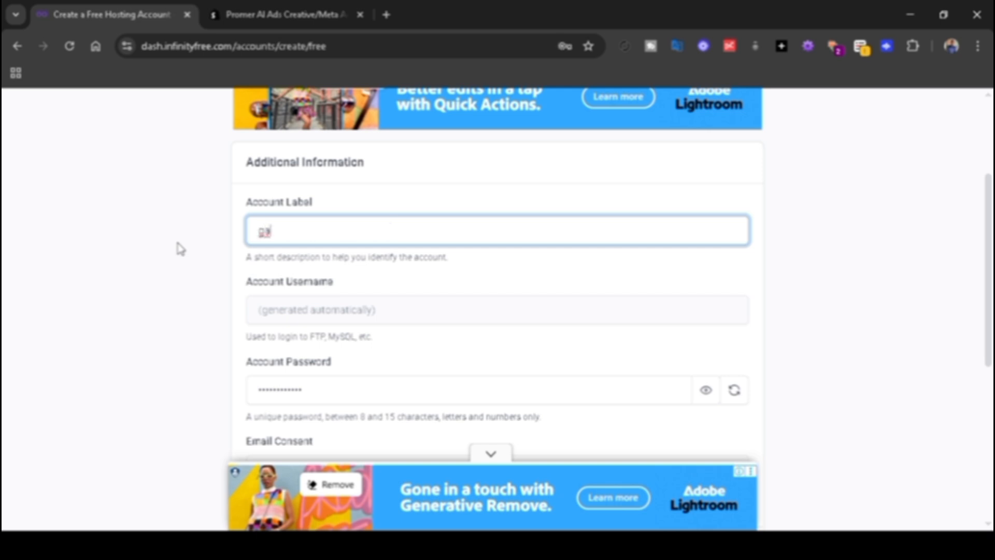
text(dget sales)
Step: Set Email Consent to I Approve and create the hosting account
drag(989, 253, 989, 327)
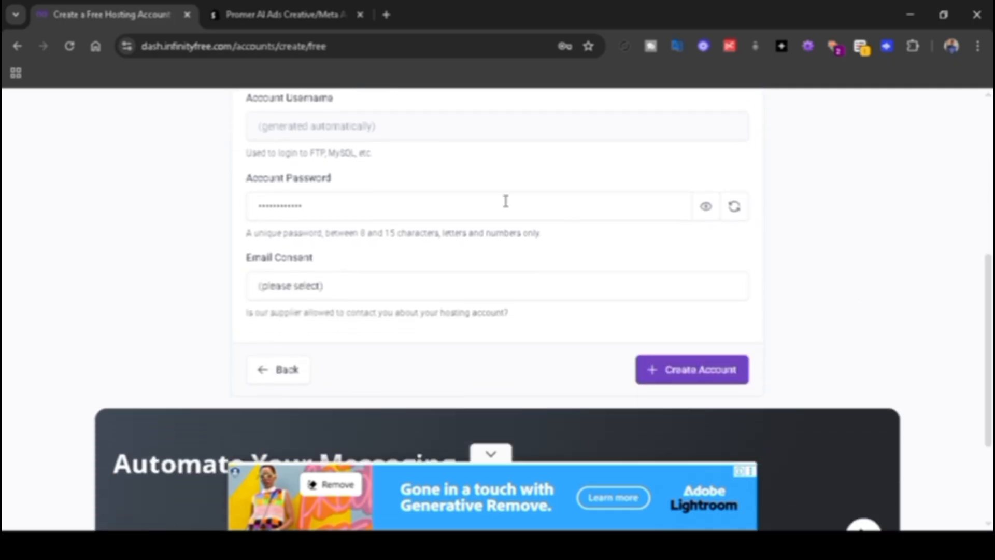
drag(373, 205, 240, 191)
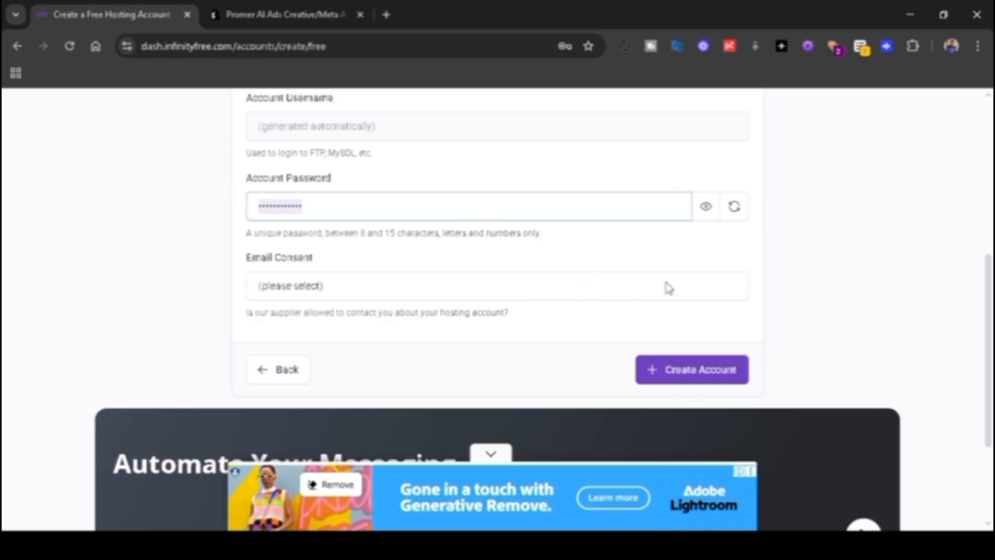
click(456, 287)
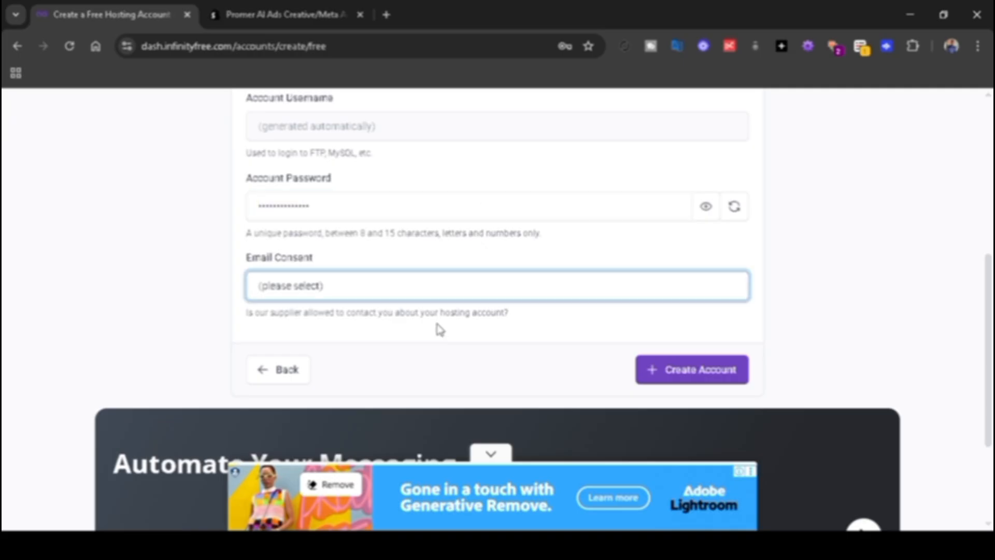
click(436, 324)
click(717, 369)
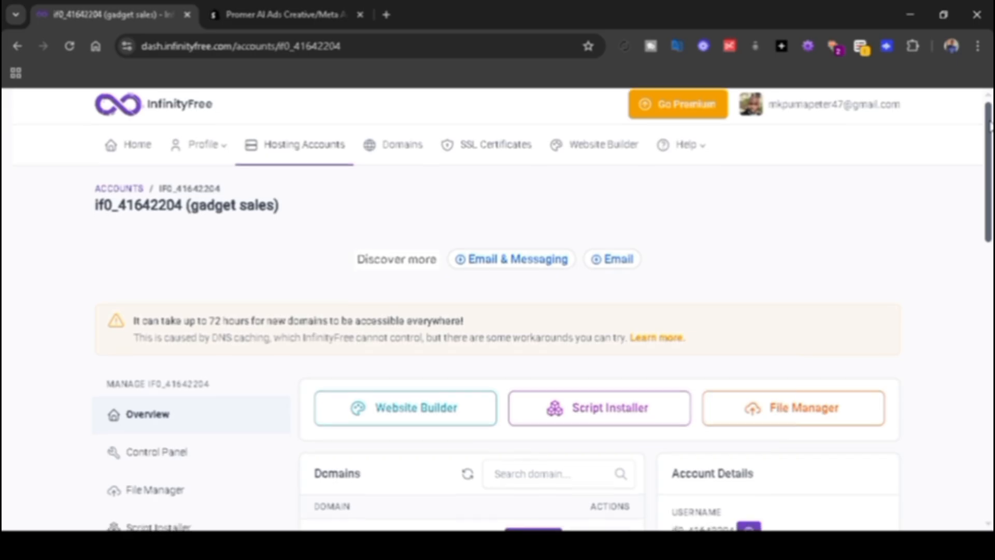
Step: Open the Control Panel link from the account overview's left sidebar
drag(989, 127, 986, 215)
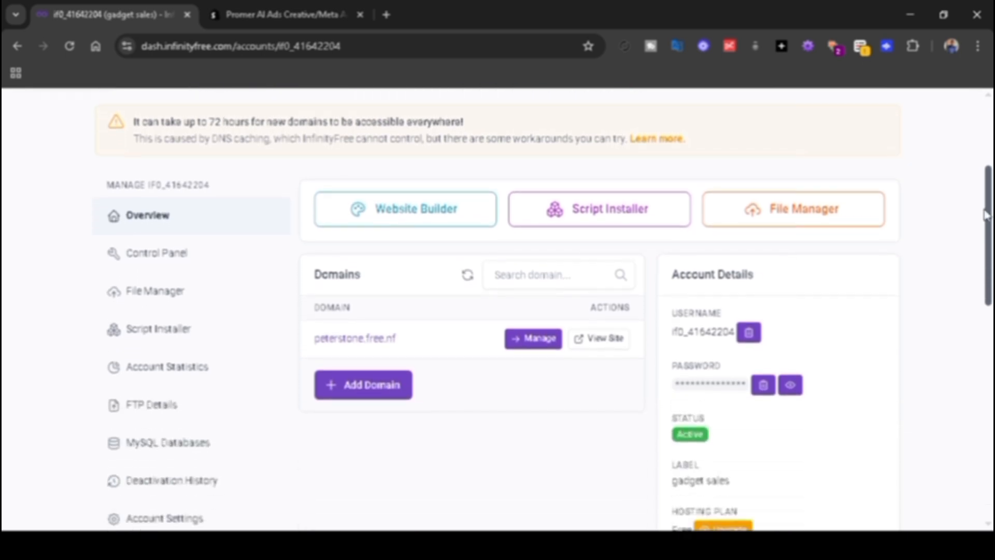
scroll(986, 215, down, 1)
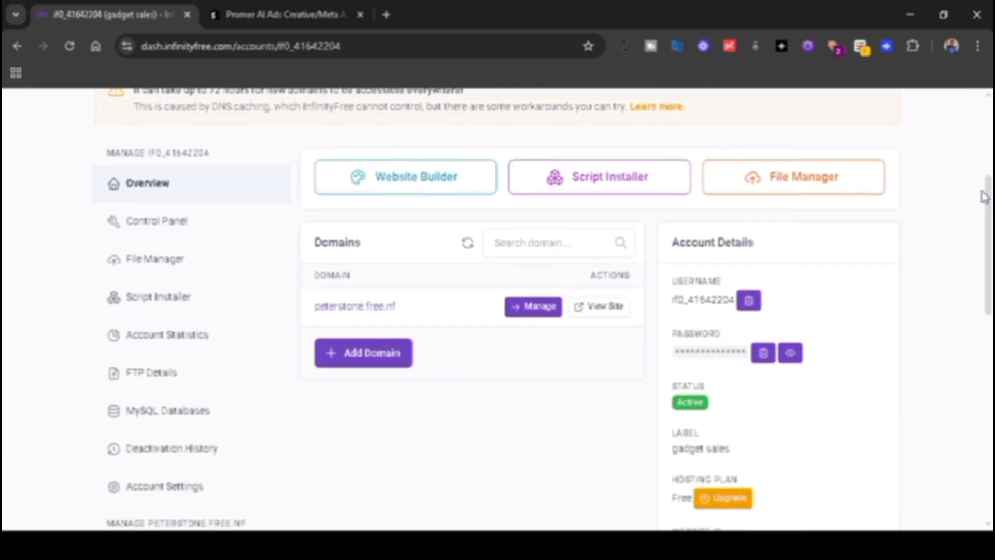
click(158, 224)
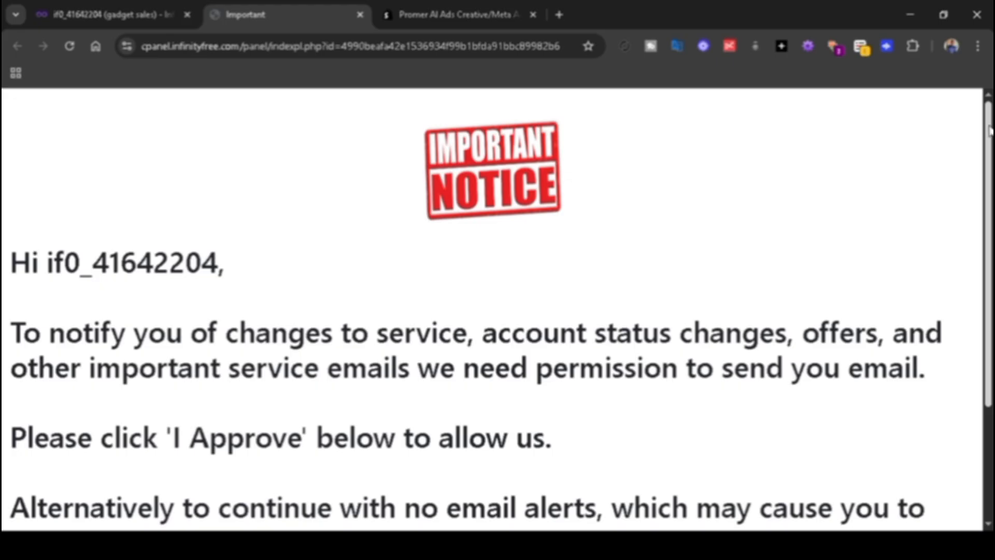
Step: Approve the service-email notice, then launch Softaculous Apps Installer from the Software section
scroll(989, 130, down, 3)
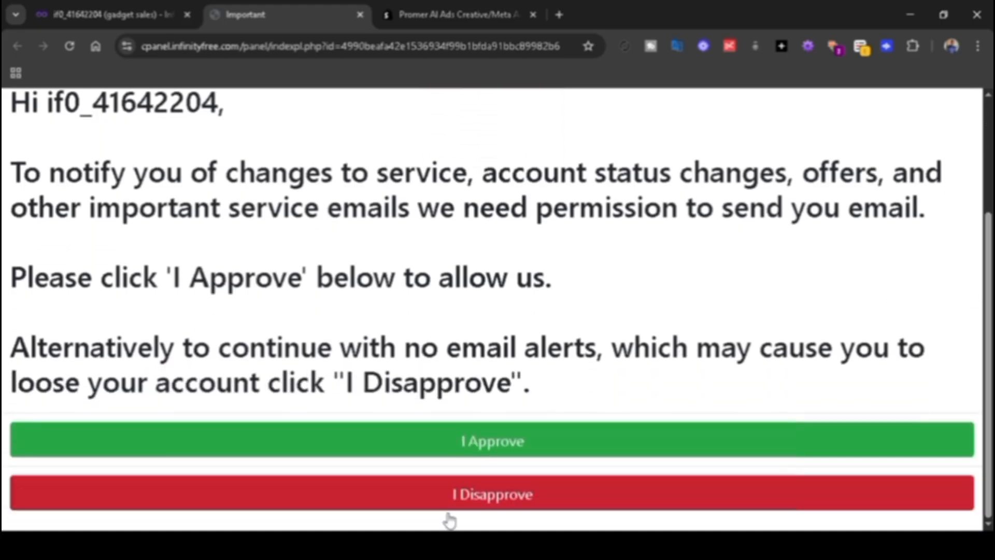
click(511, 442)
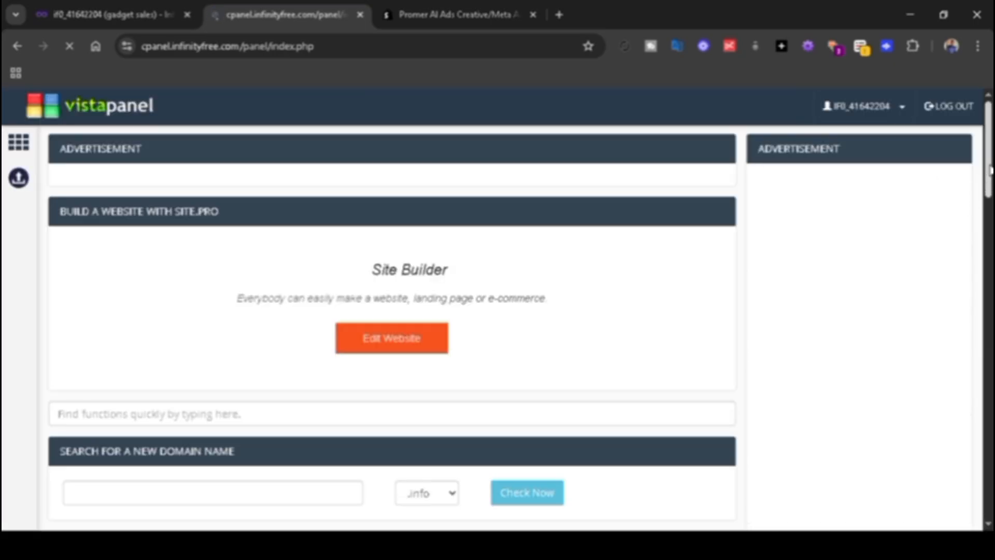
drag(990, 168, 990, 437)
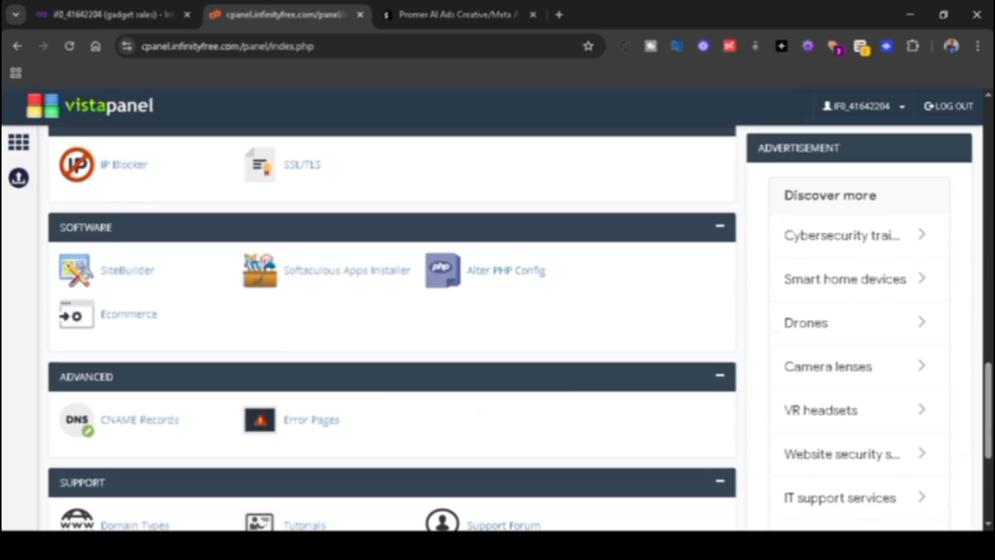
click(362, 275)
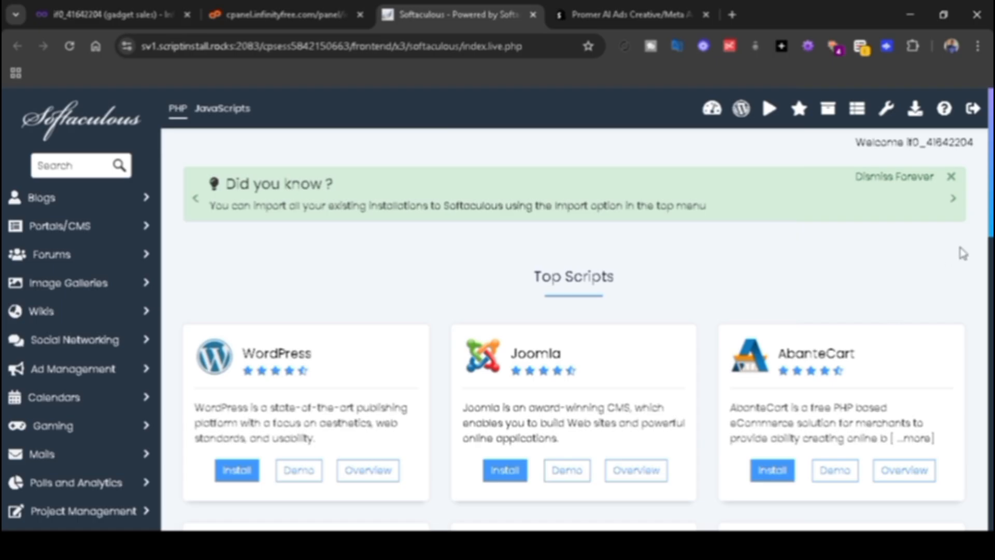
Step: Start a WordPress install and set the site name to 'Gadget sales'
scroll(959, 256, down, 2)
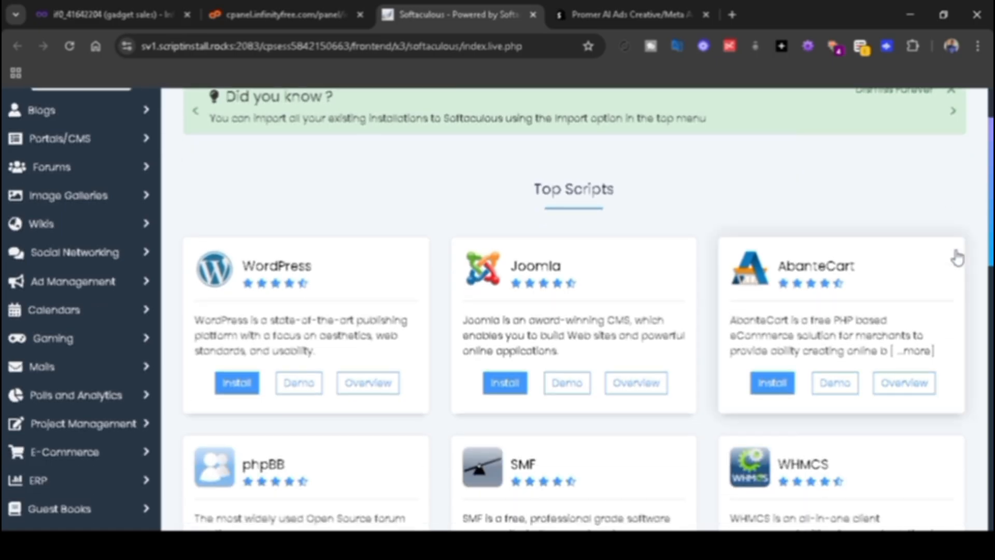
click(242, 386)
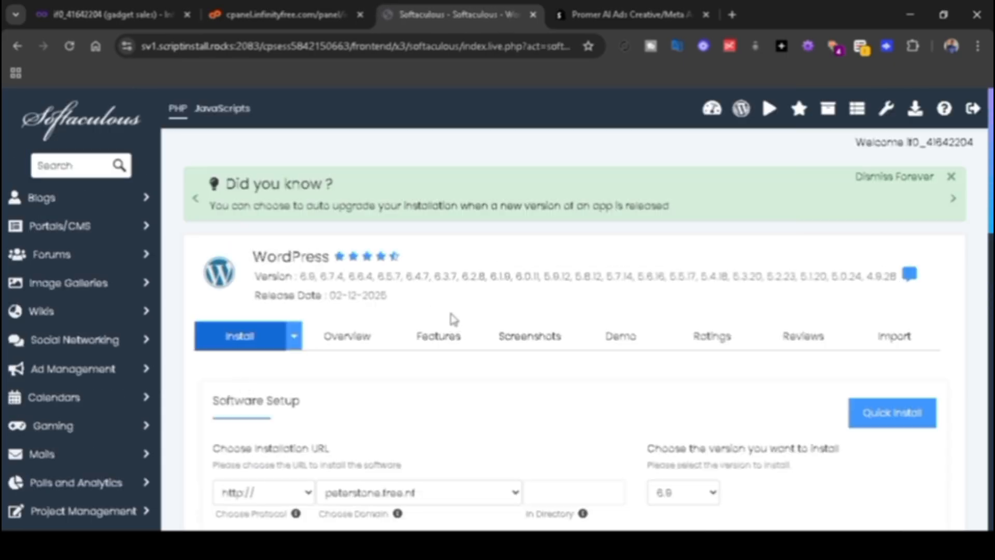
scroll(987, 169, down, 3)
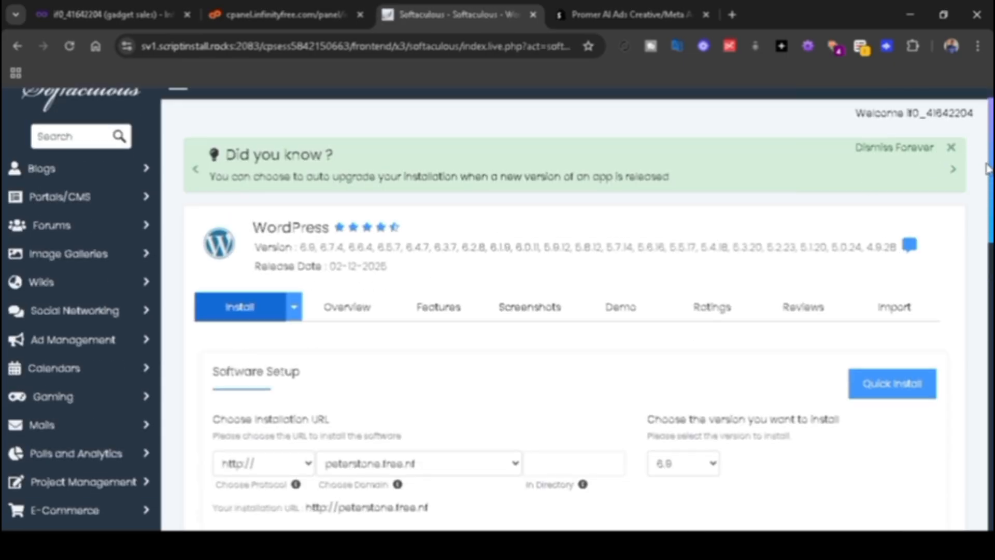
scroll(987, 168, down, 6)
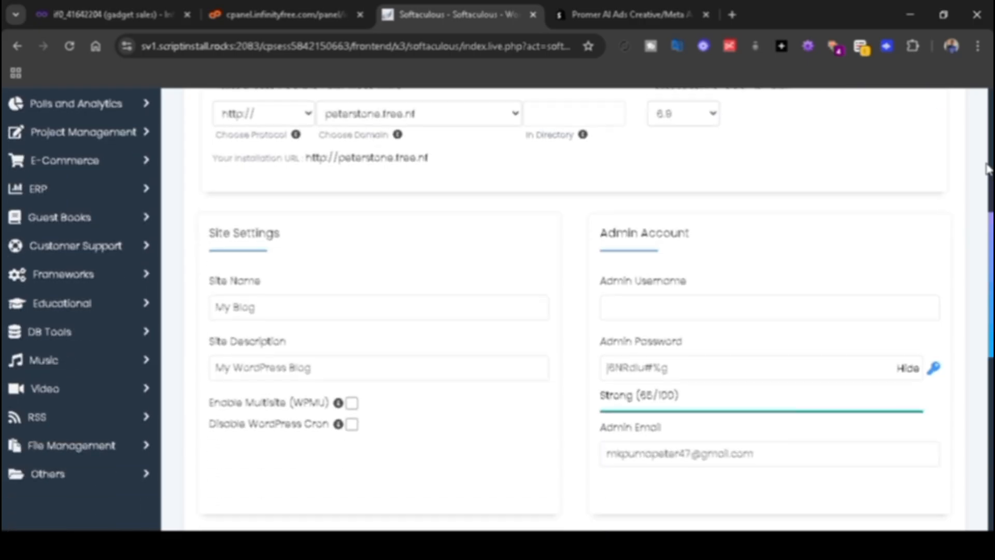
click(412, 287)
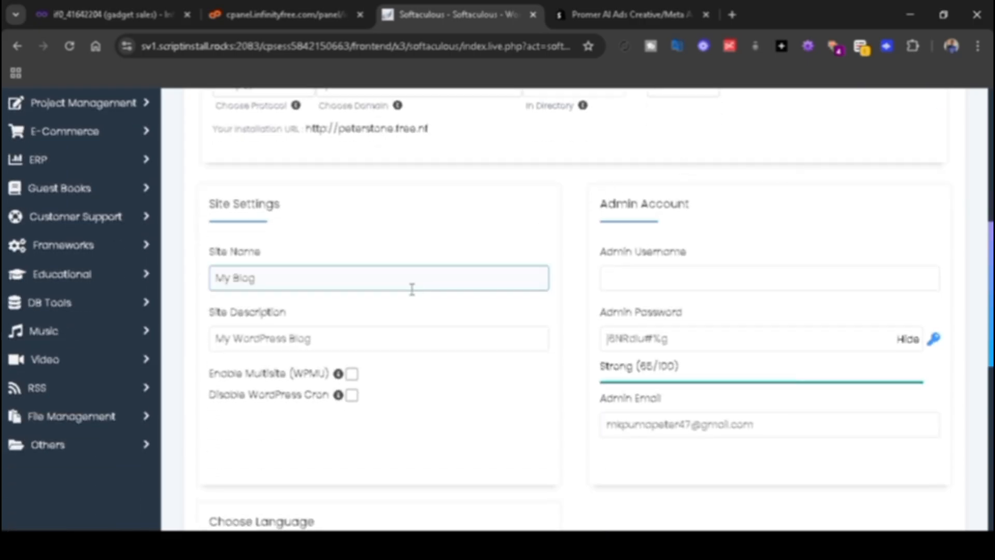
key(ctrl+a)
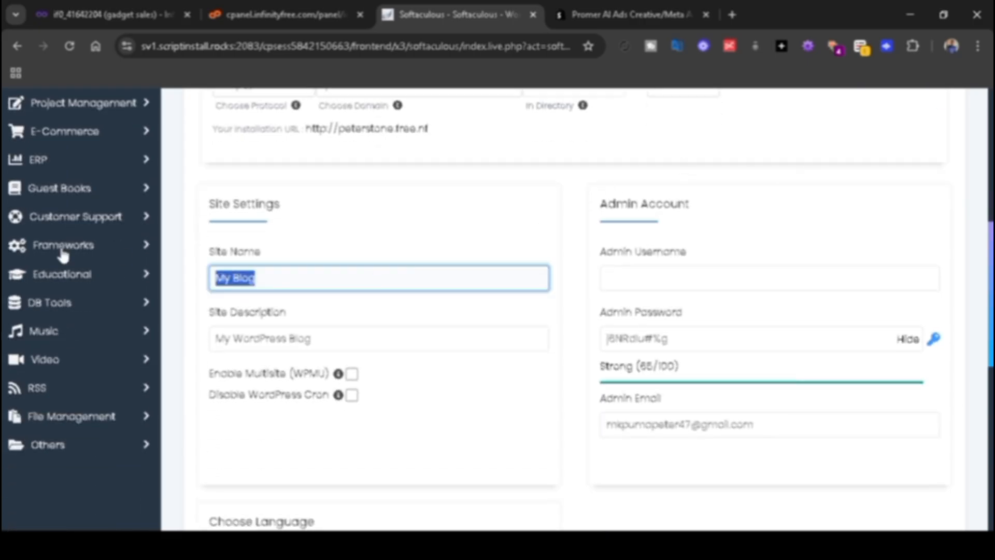
text(Gadg)
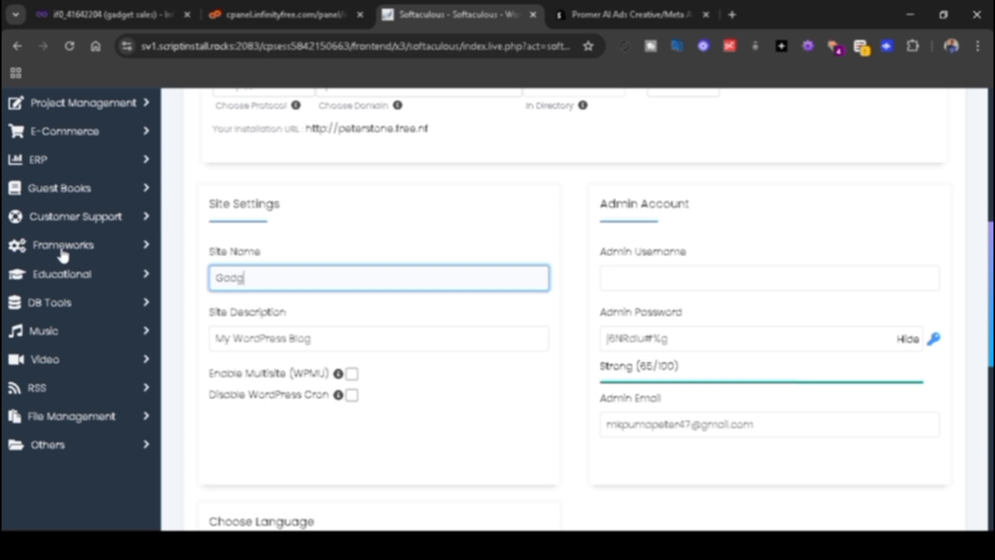
text(sales)
Step: Set the description 'All quality Gadget', install WordPress, and select the new site URL
drag(373, 337, 70, 346)
text(All quality Gadget)
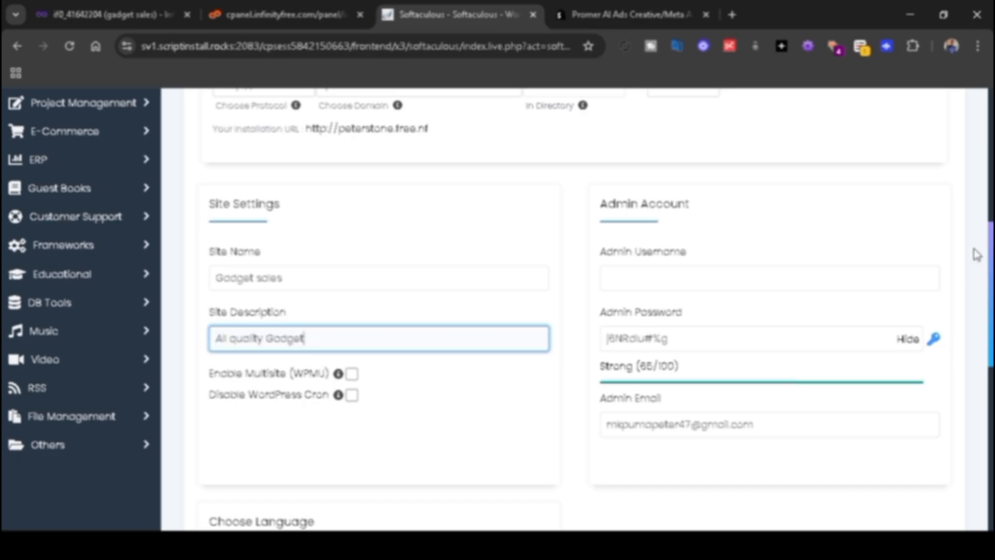
click(855, 268)
click(848, 271)
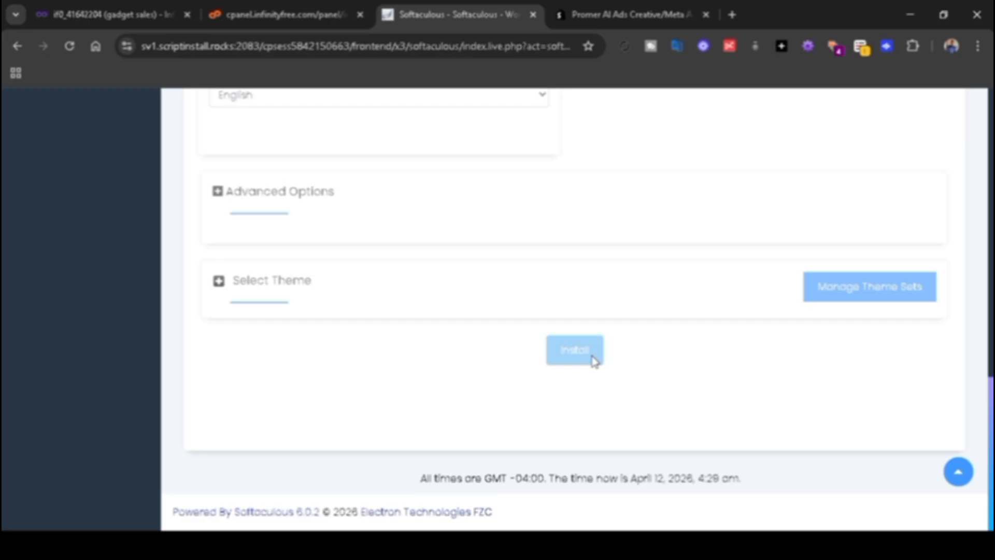
click(586, 349)
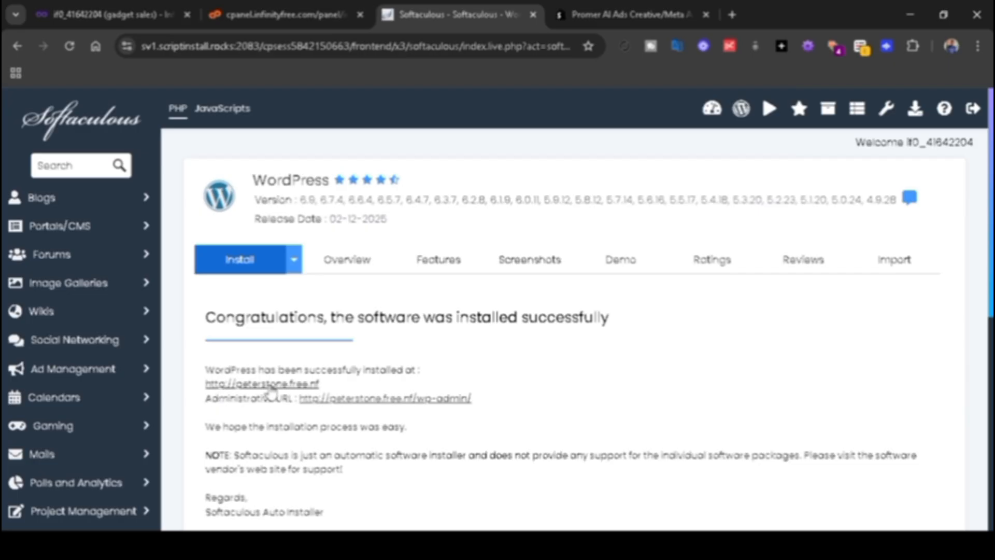
drag(199, 384, 331, 383)
key(ctrl+c)
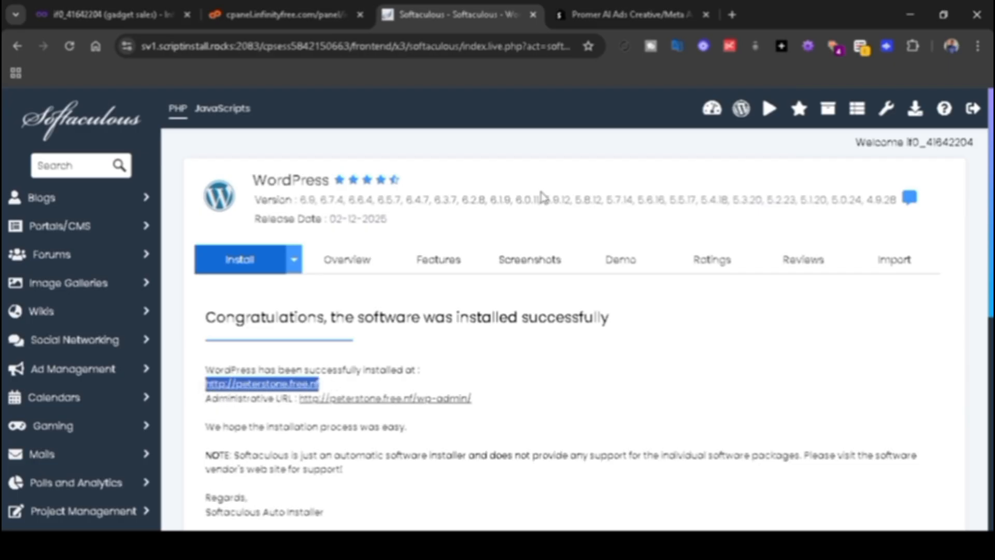
Step: Load the copied Gadget sales site address in a new browser tab
click(732, 15)
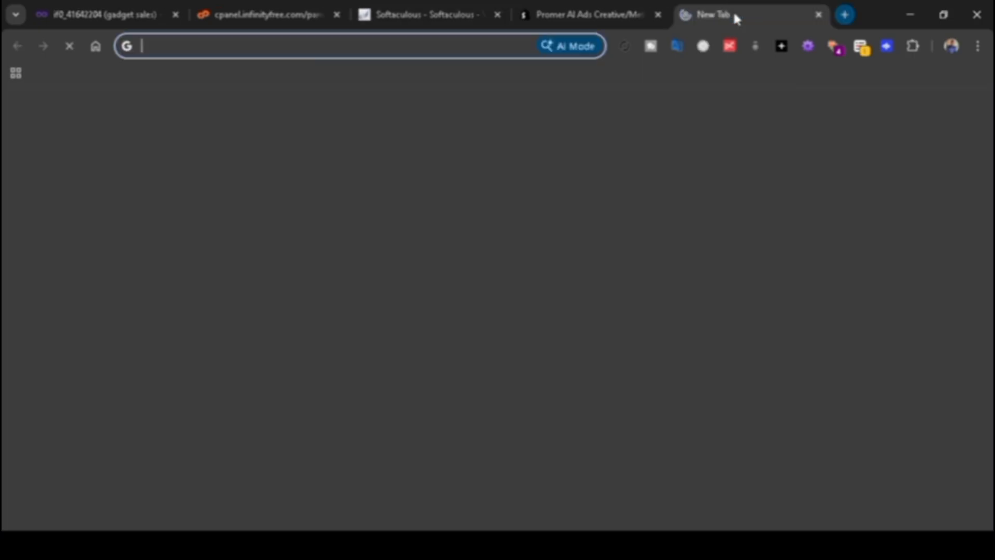
key(ctrl+v)
key(Return)
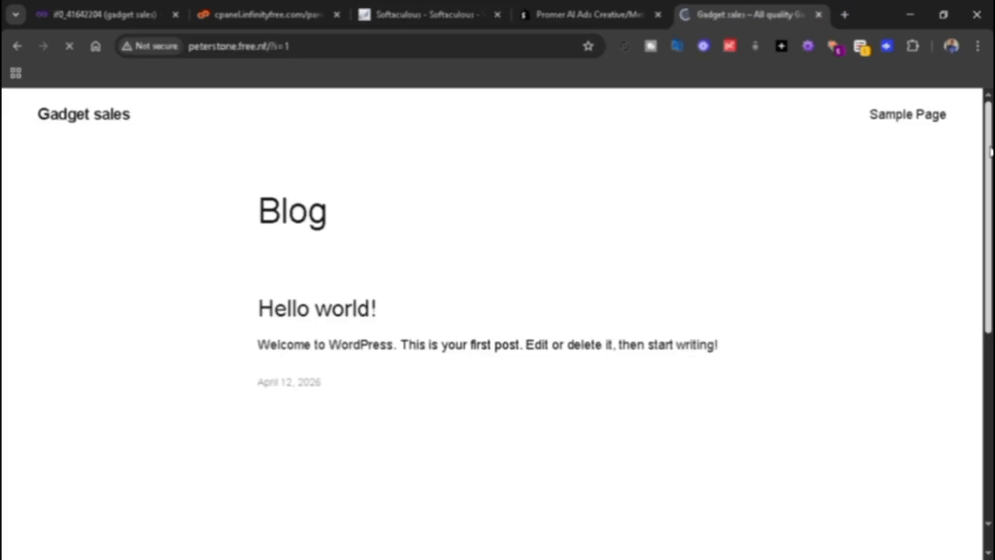
mouse_move(991, 152)
mouse_down()
mouse_move(991, 344)
mouse_move(990, 153)
mouse_up()
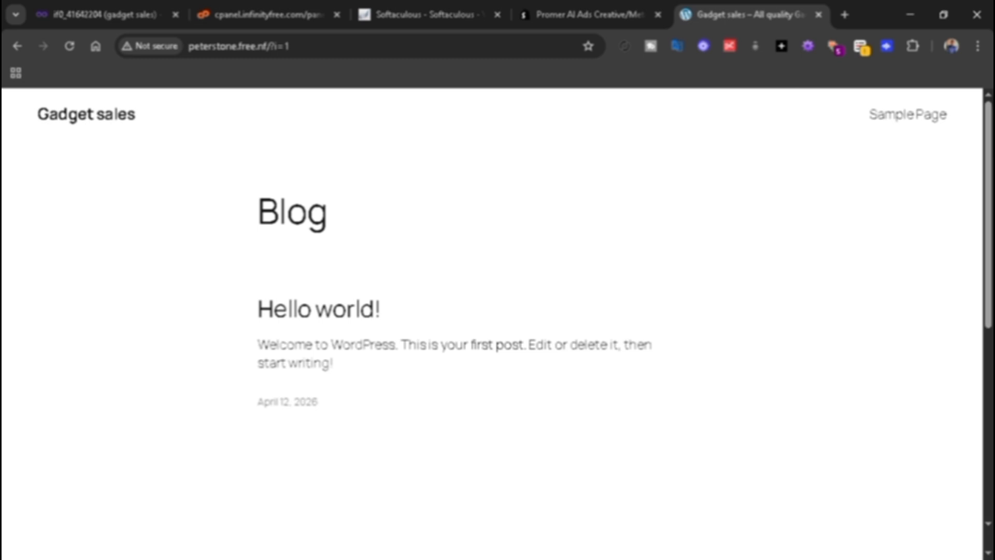
click(562, 7)
Step: Copy the Administrative wp-admin URL from the Softaculous success page
click(393, 10)
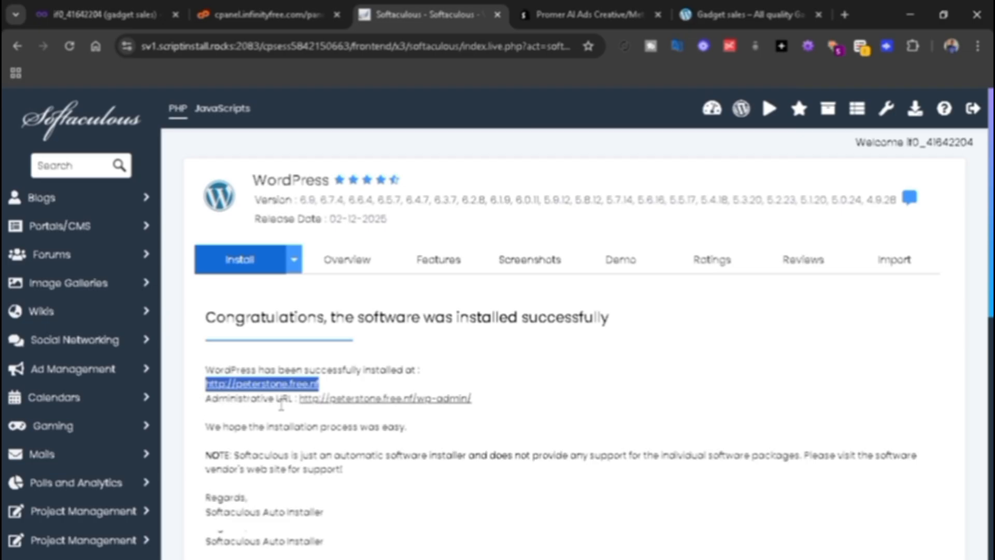
drag(296, 400, 497, 418)
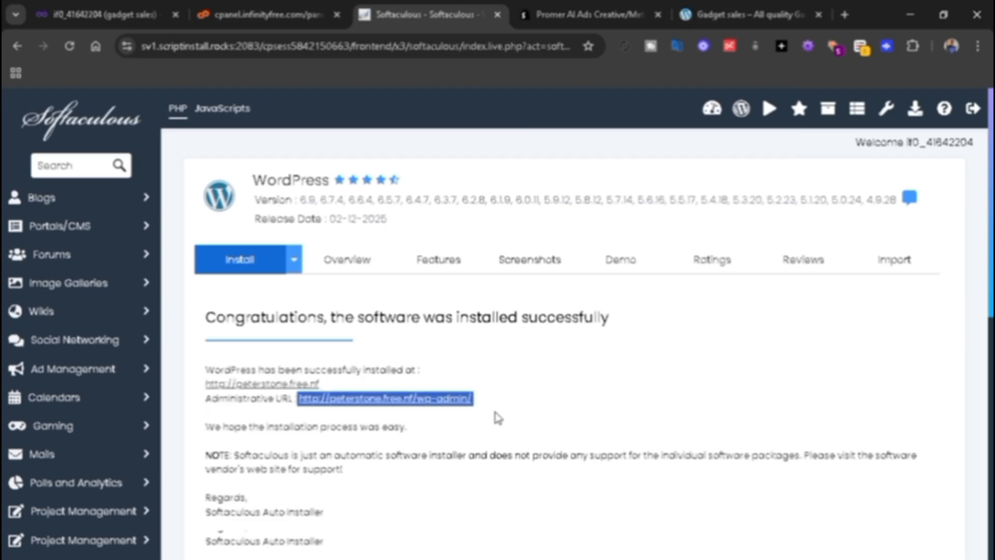
click(845, 15)
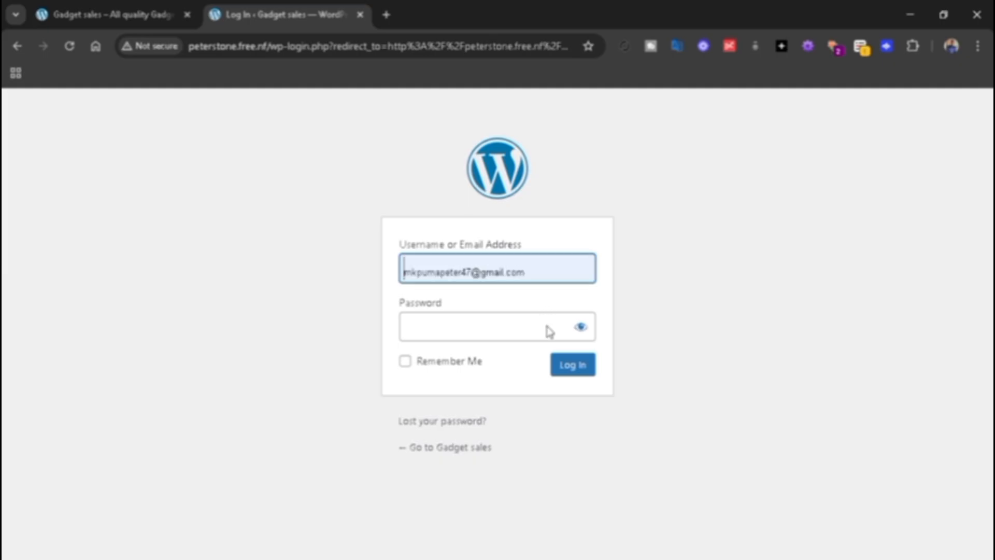
Step: Log in to wp-admin with the admin username and password
click(548, 279)
text(p)
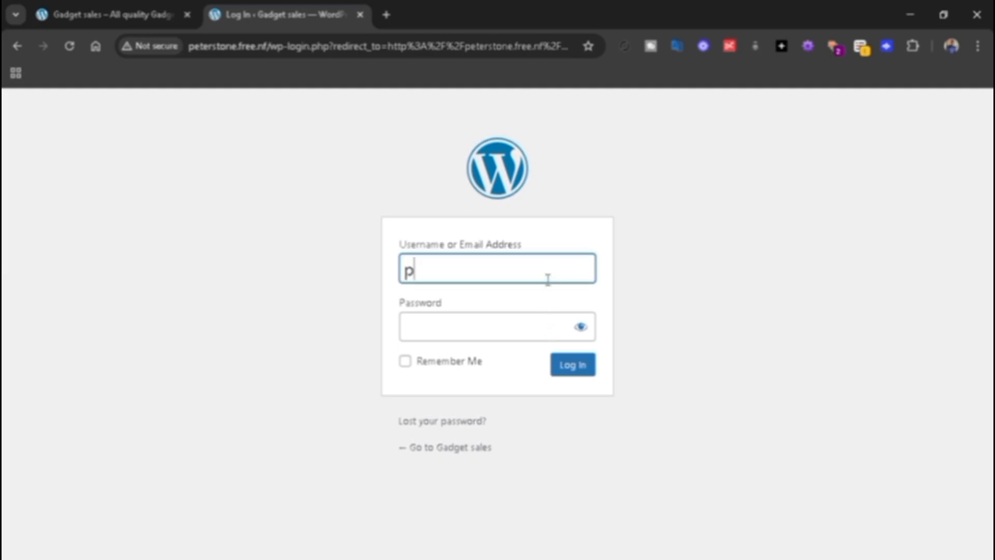
text(eterstone)
click(566, 374)
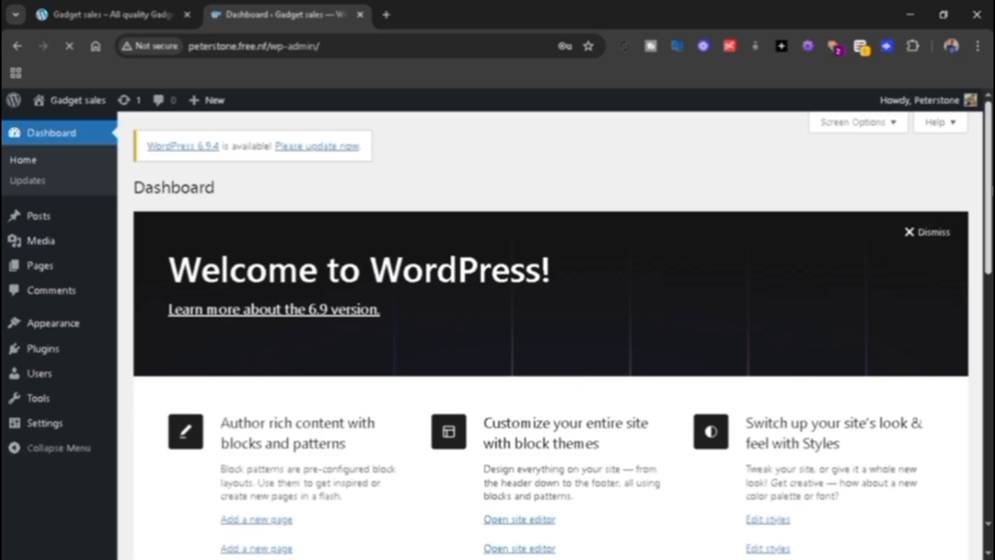
mouse_move(990, 189)
mouse_down()
mouse_move(990, 245)
mouse_move(991, 188)
mouse_up()
mouse_move(990, 163)
mouse_down()
mouse_move(980, 407)
mouse_move(990, 162)
mouse_up()
Step: Move the Hello world! post to the Trash with the Move to Trash bulk action
click(38, 218)
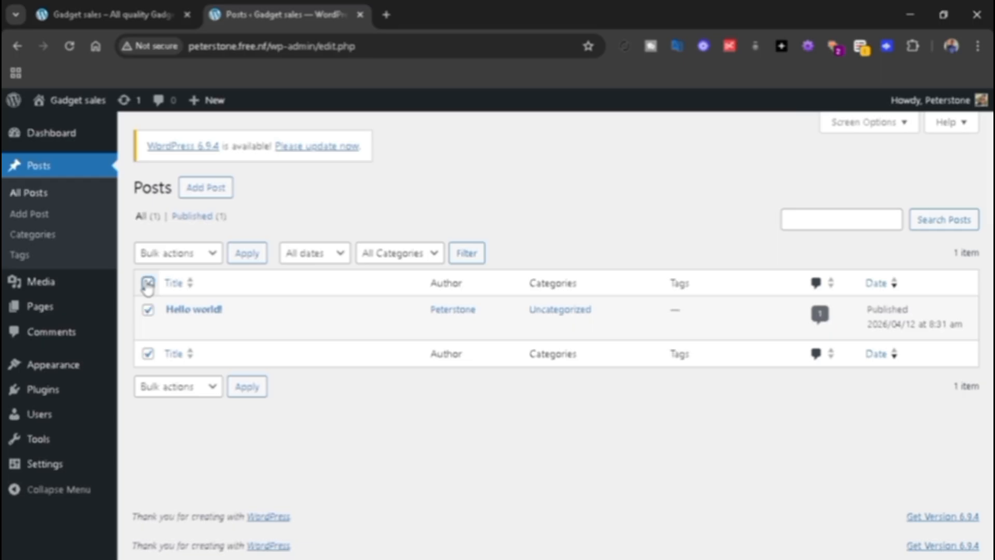
click(211, 261)
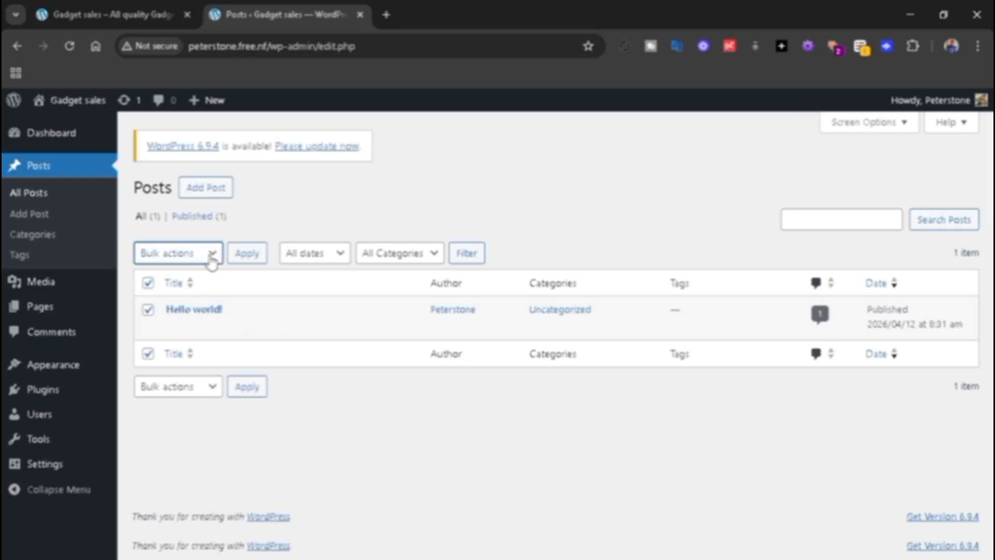
click(193, 320)
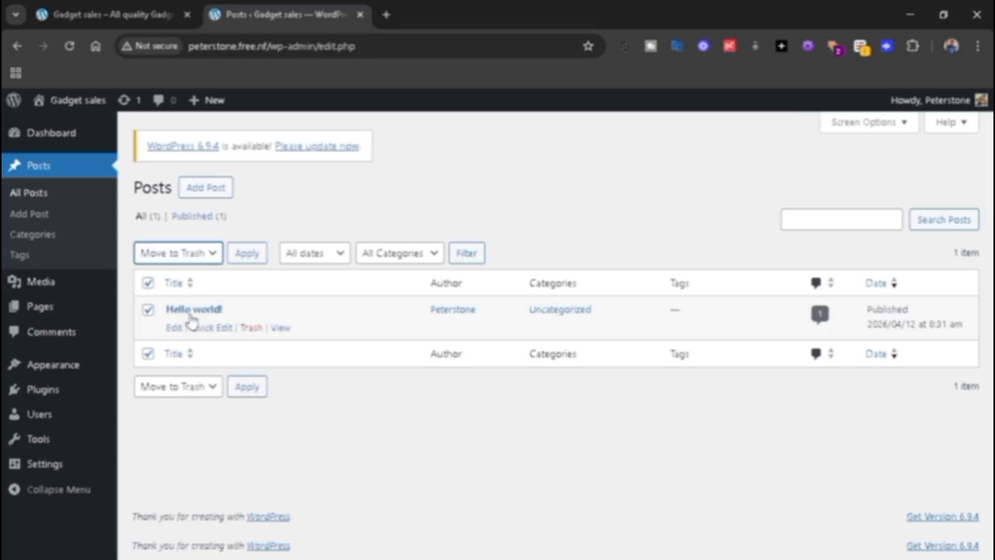
click(248, 254)
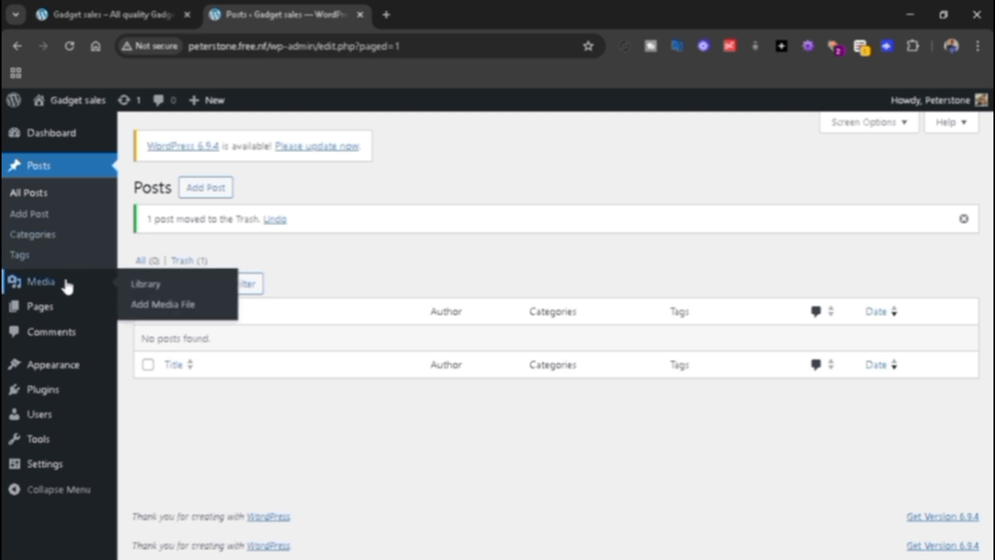
Step: Trash both default pages, Privacy Policy and Sample Page, in one bulk action
mouse_move(54, 314)
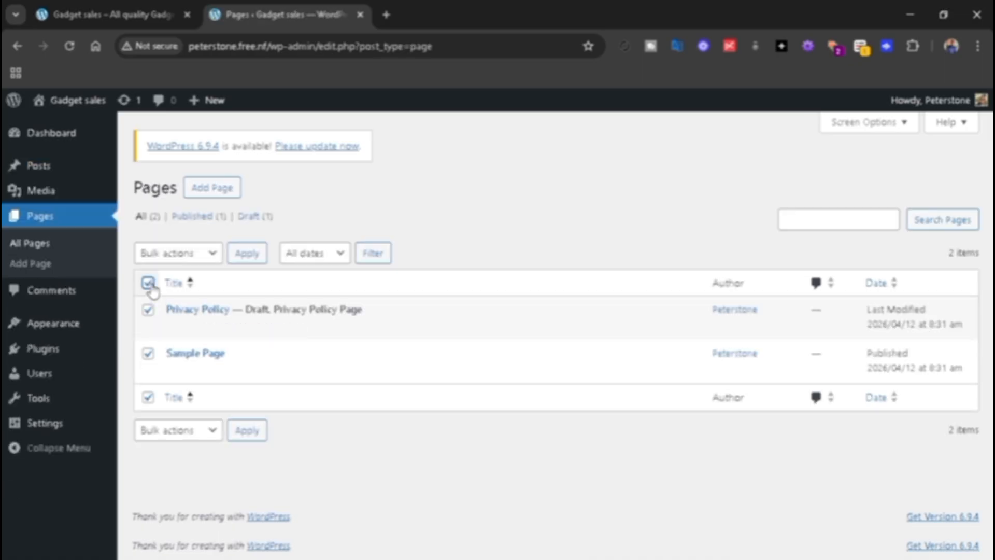
click(212, 254)
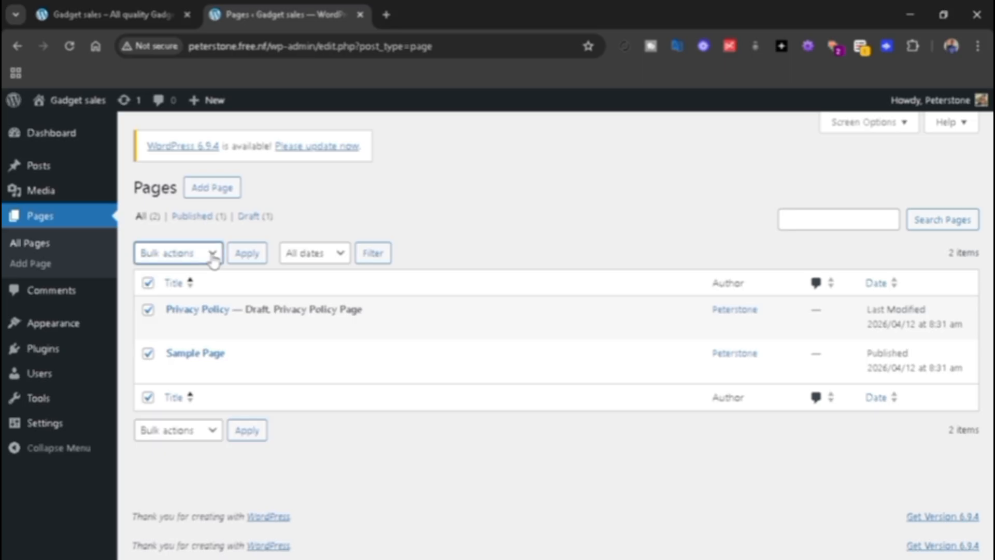
click(178, 314)
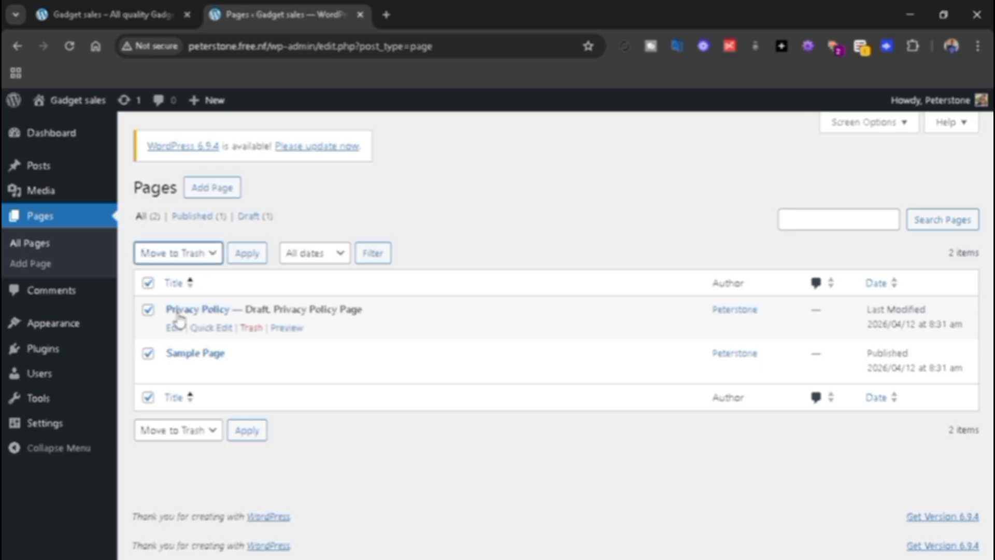
click(248, 253)
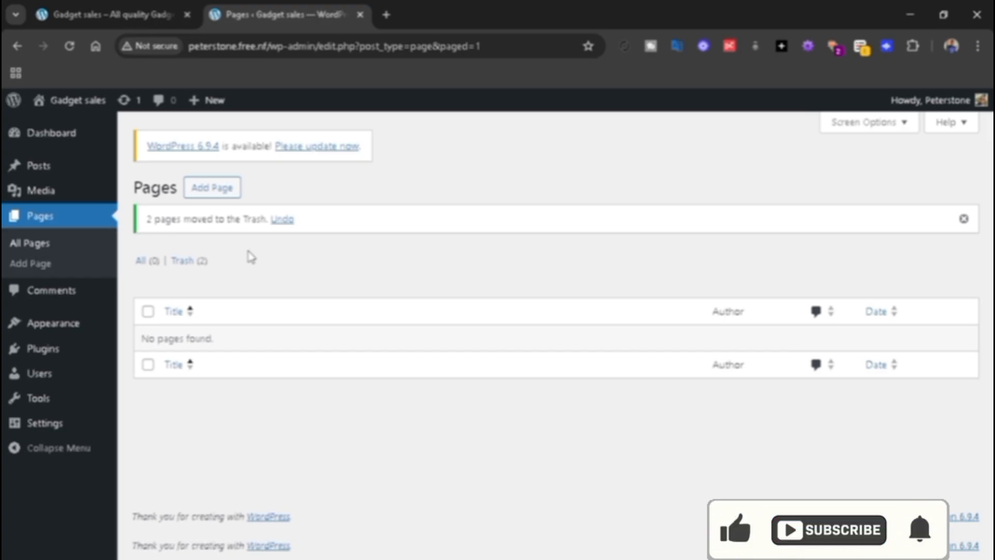
mouse_move(54, 355)
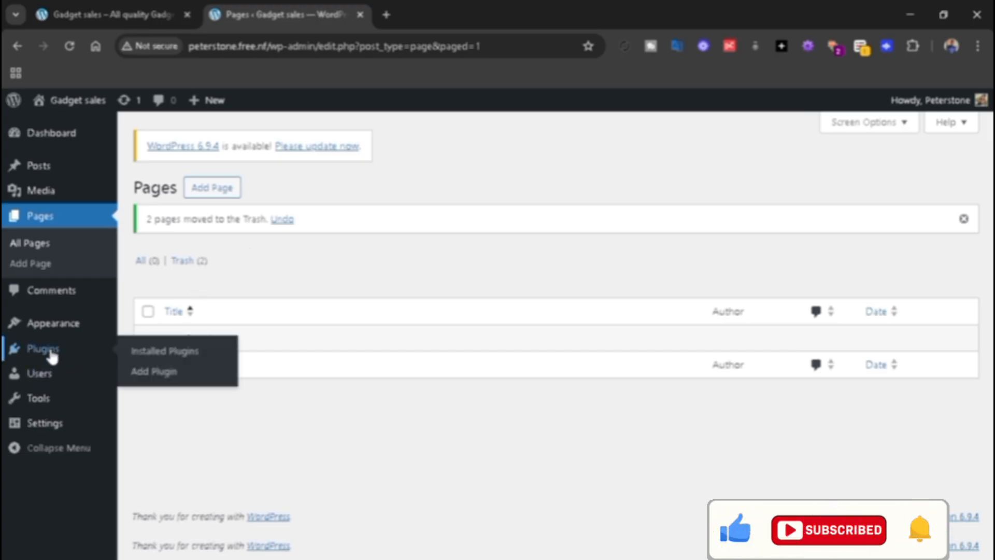
Step: Deactivate both installed plugins, Akismet Anti-spam and Hello Dolly, in bulk
click(179, 357)
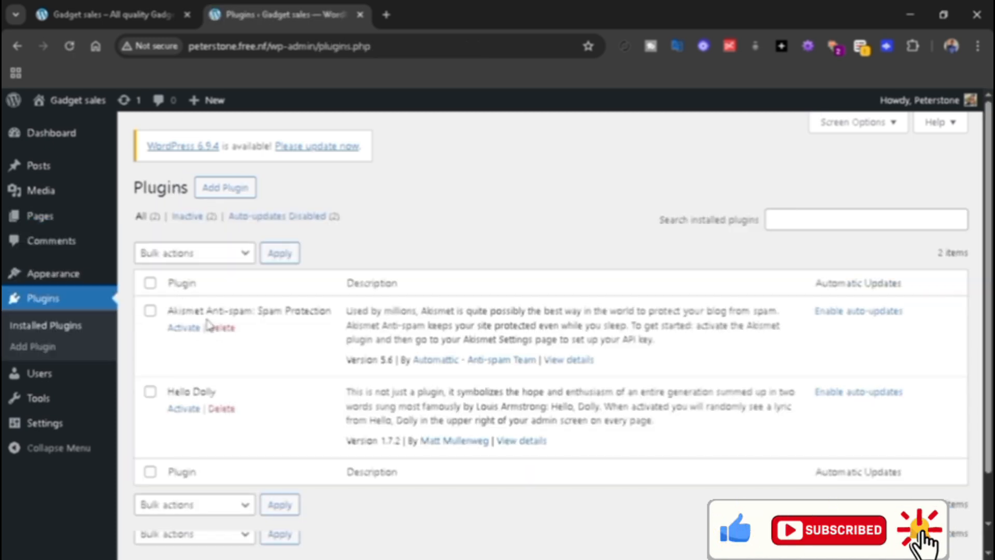
click(151, 283)
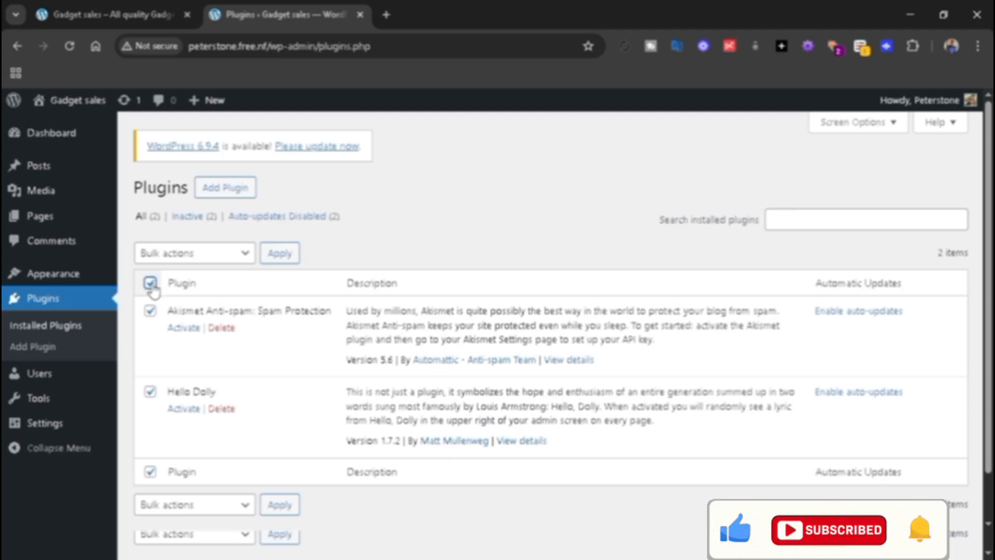
click(247, 255)
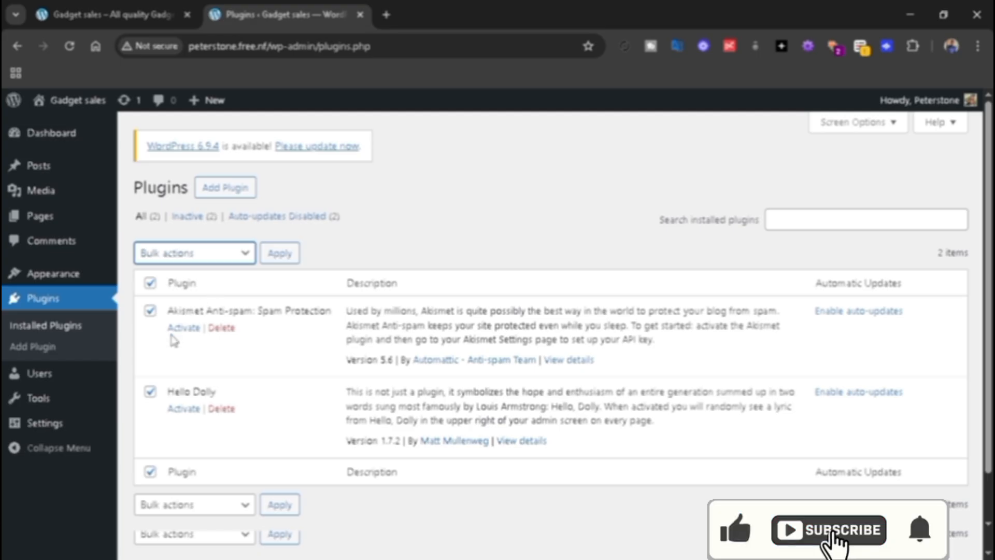
click(205, 319)
click(282, 255)
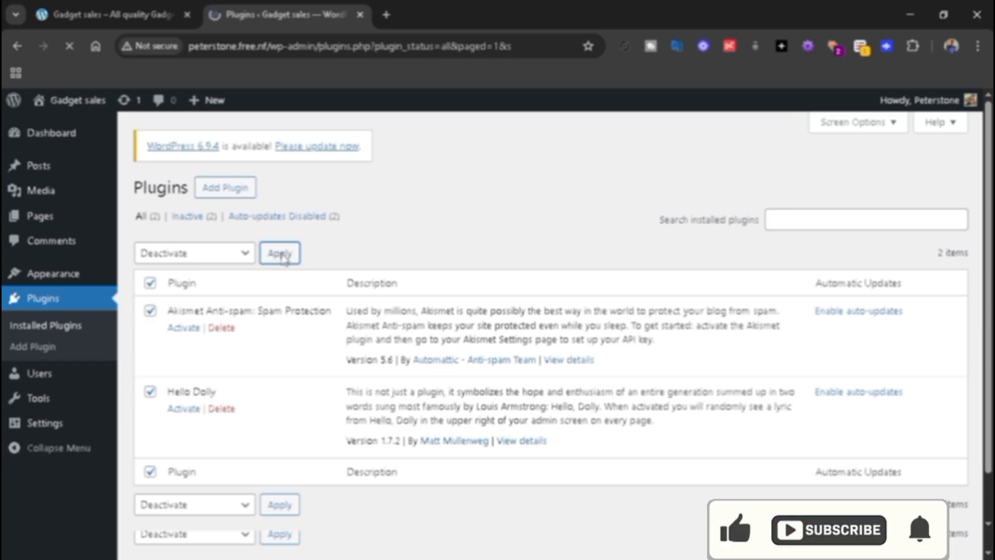
Step: Bulk-delete Akismet Anti-spam and Hello Dolly, confirming removal of their data
click(151, 283)
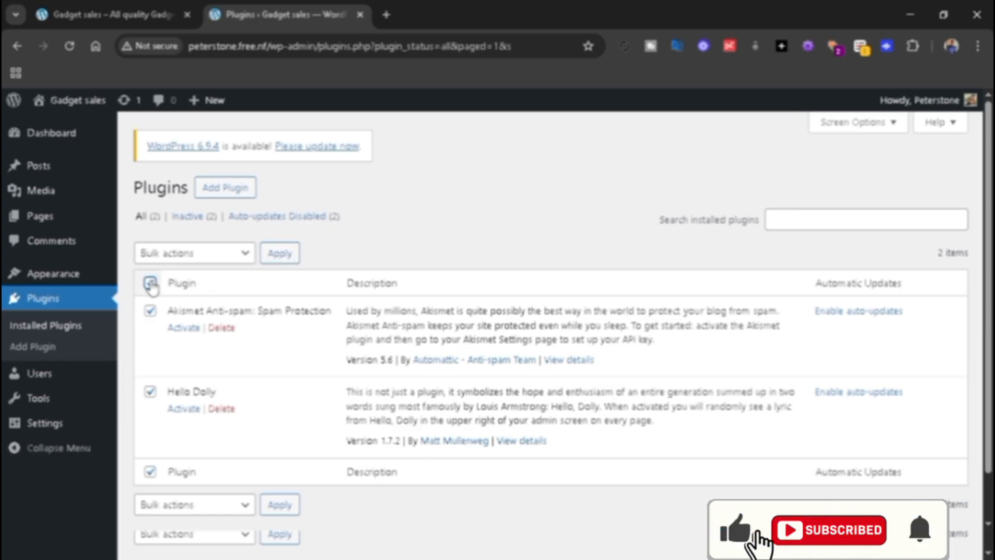
click(178, 254)
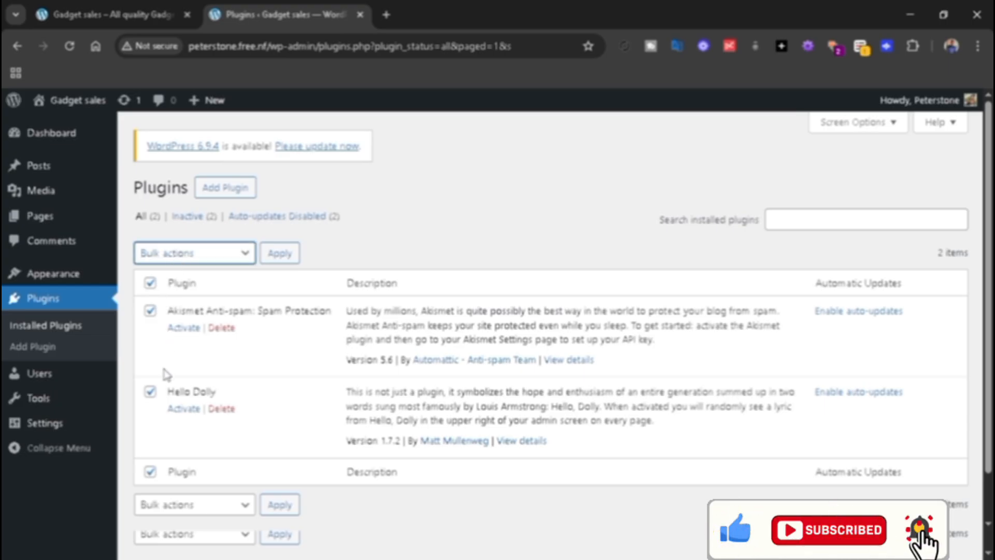
click(216, 353)
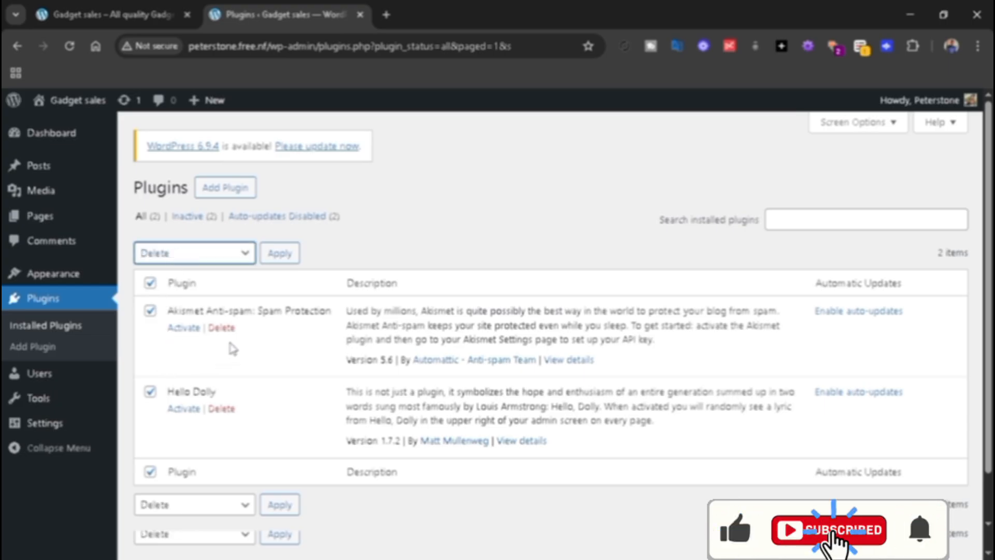
click(280, 258)
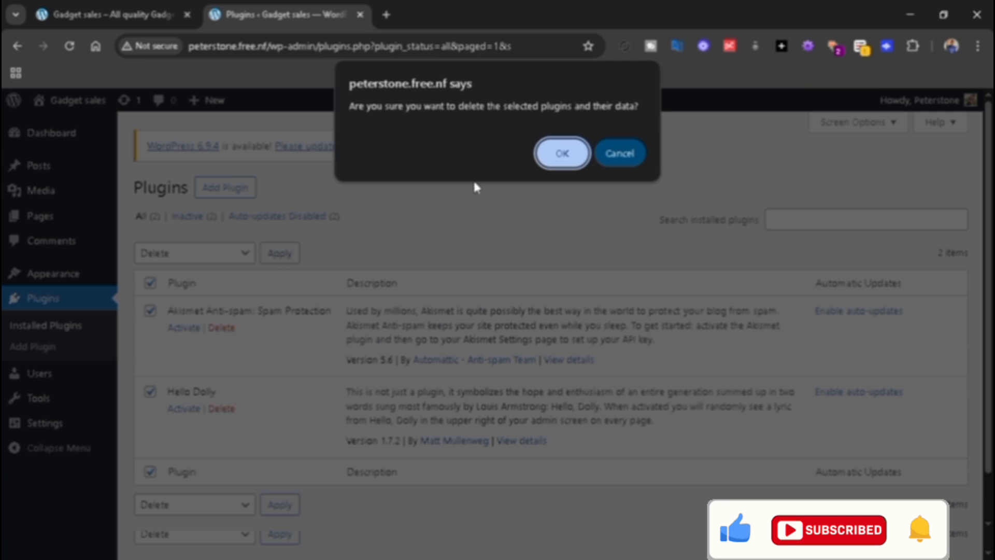
click(562, 153)
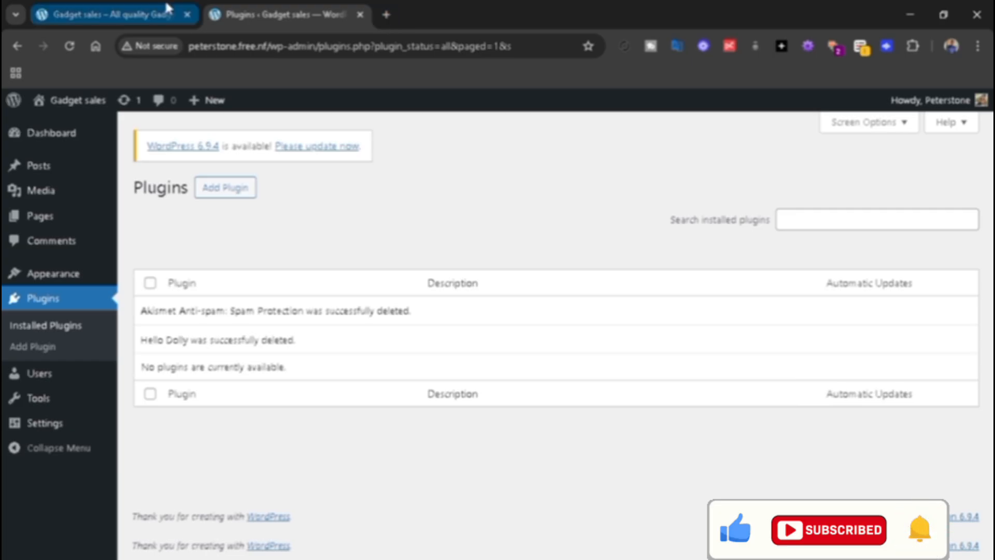
drag(102, 8, 305, 15)
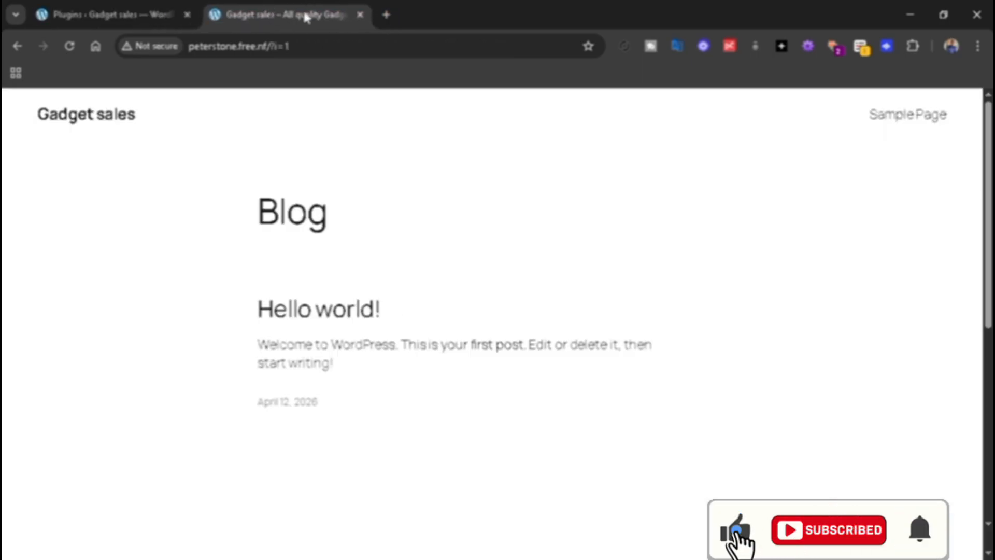
click(75, 15)
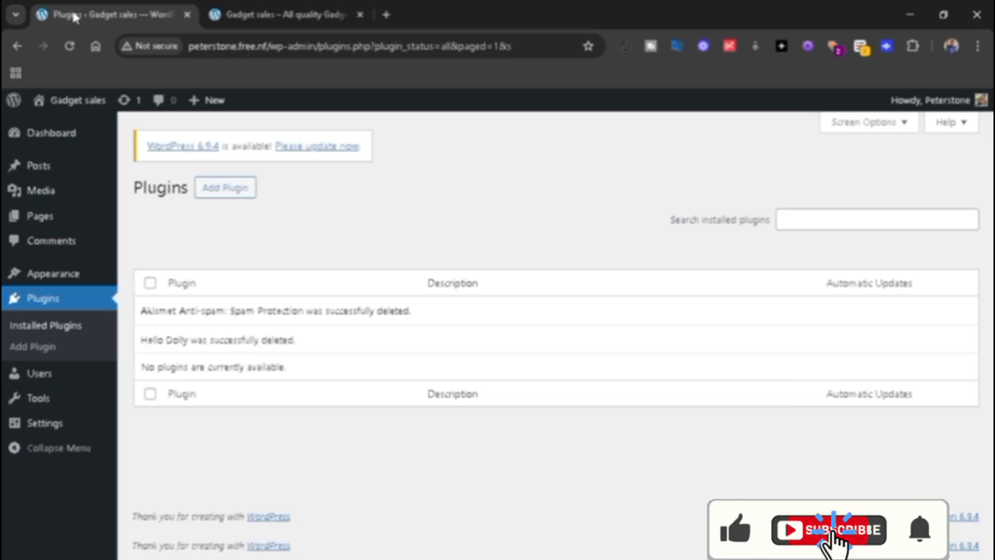
Step: Search the theme directory for BLOCKSY, then install and activate the Blocksy theme
mouse_move(56, 280)
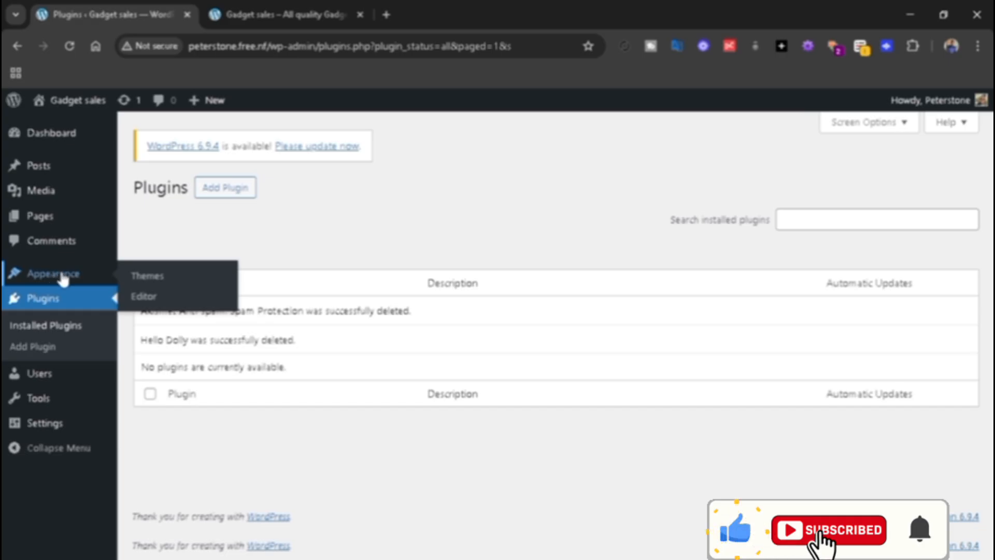
click(150, 277)
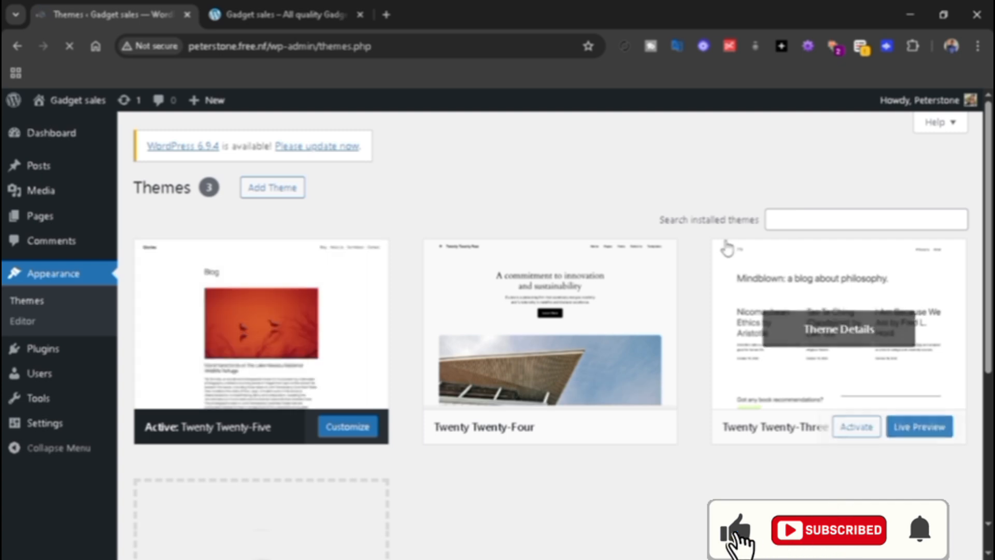
scroll(976, 222, down, 4)
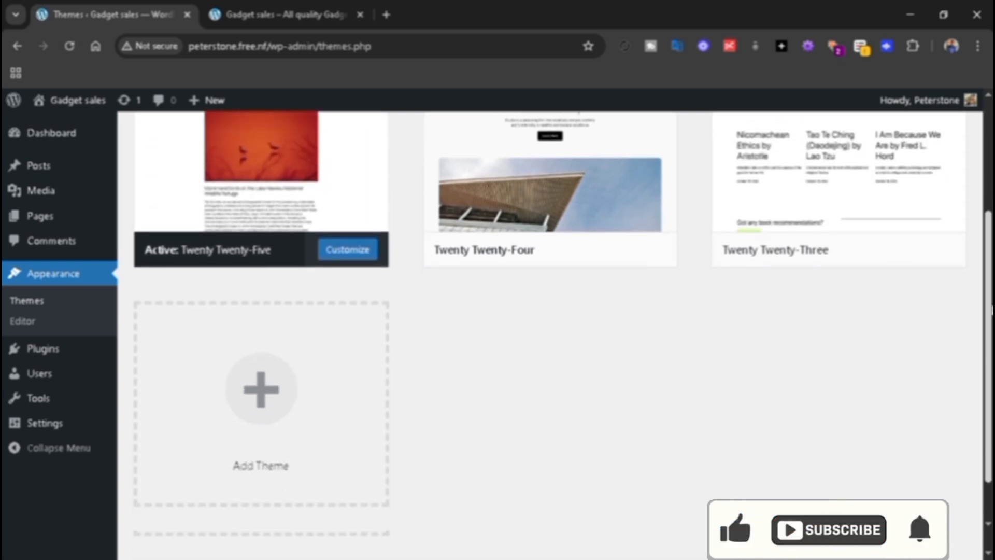
scroll(976, 222, up, 4)
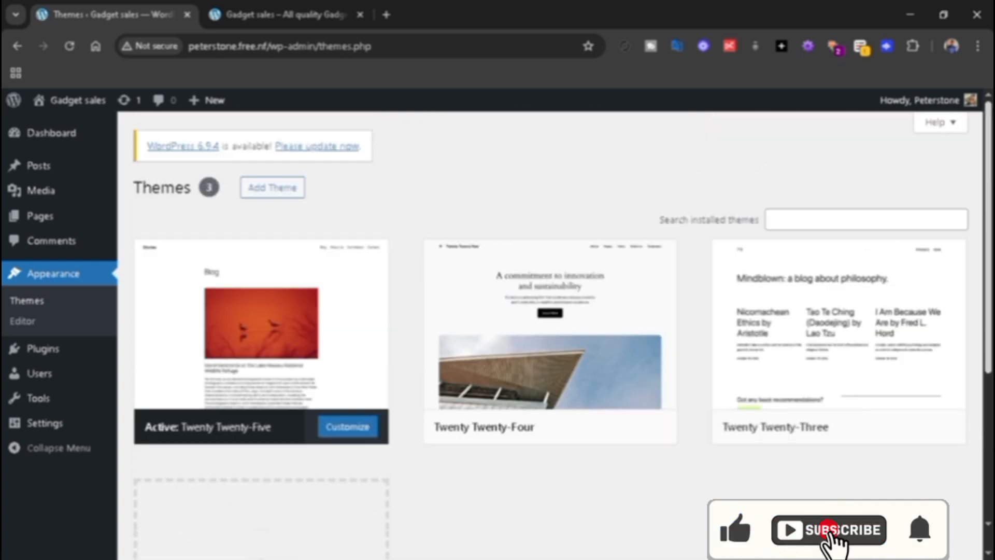
click(271, 190)
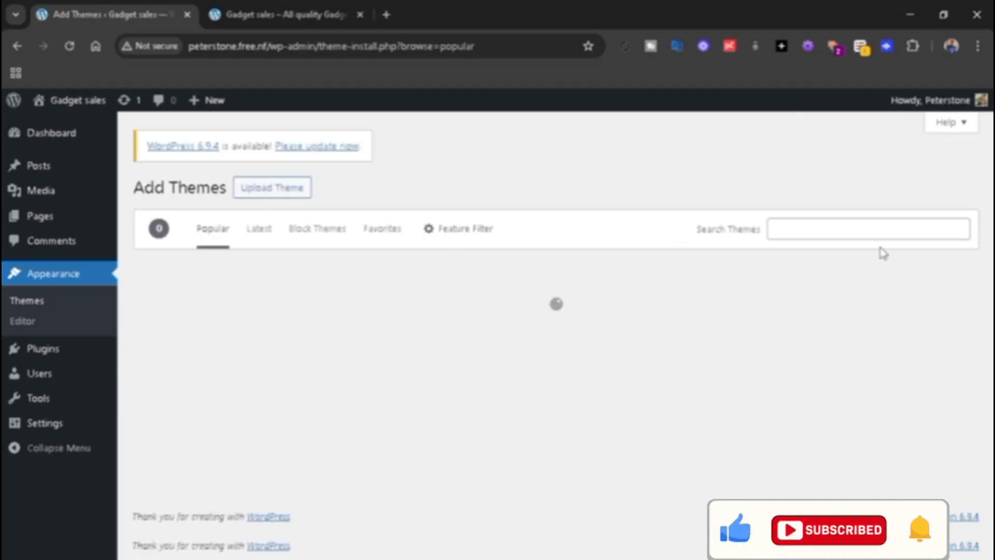
click(867, 231)
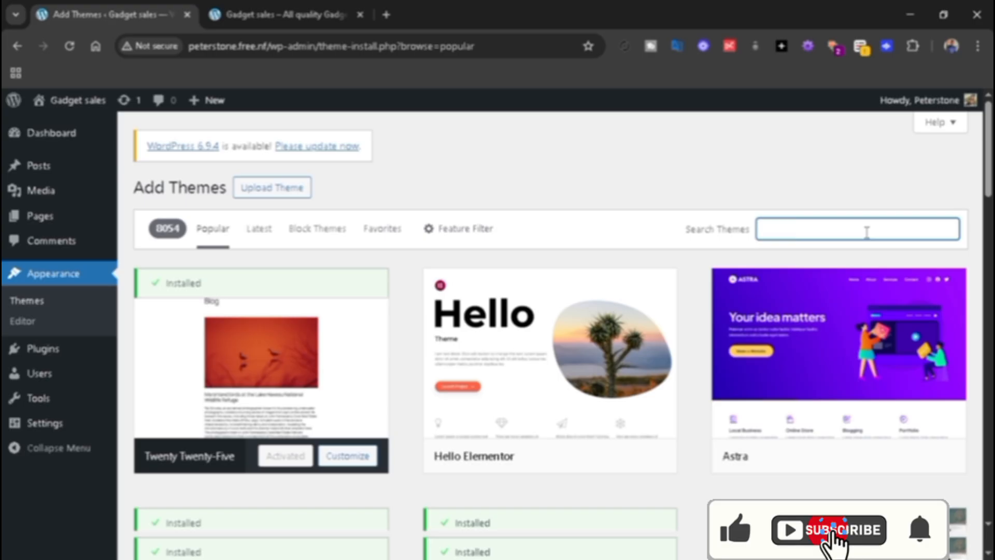
text(BLOCKSY)
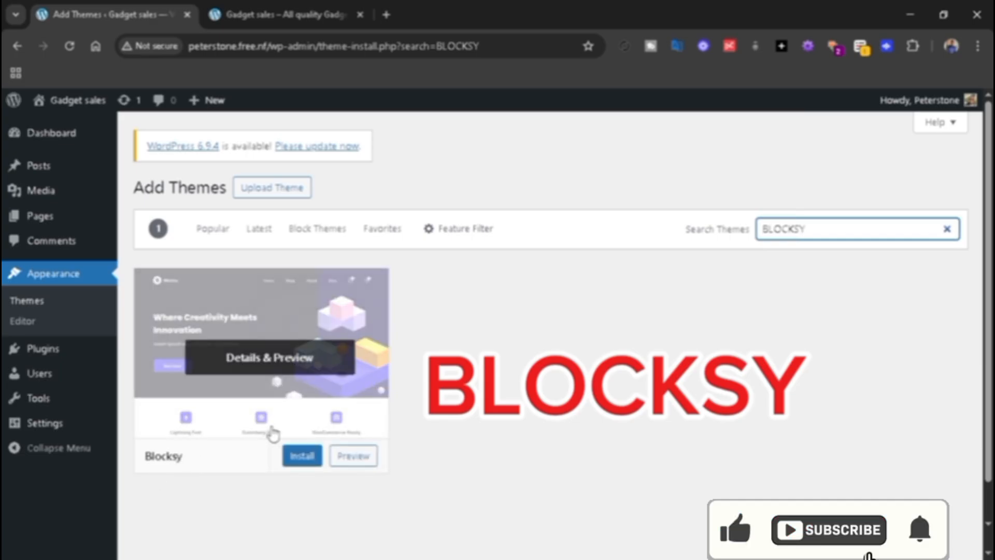
click(295, 456)
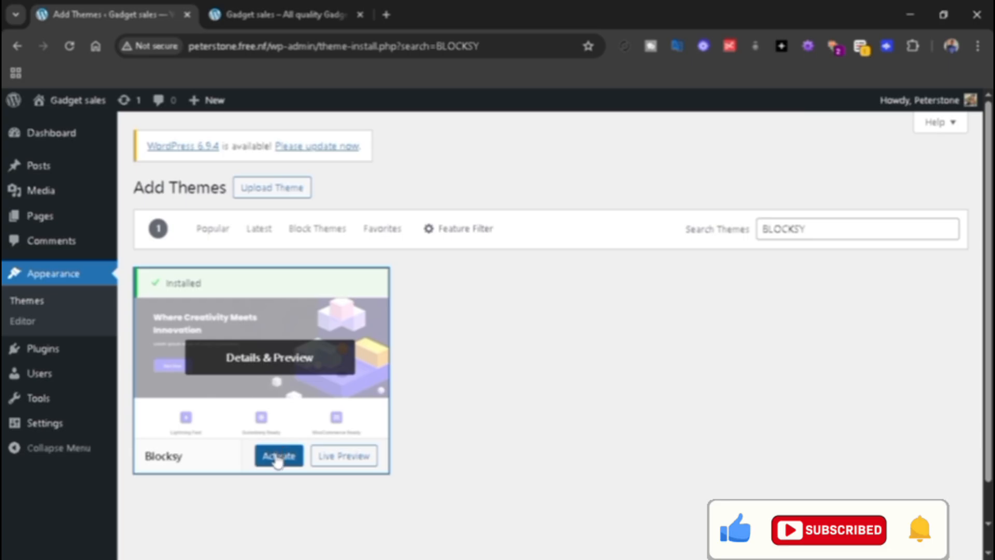
click(278, 458)
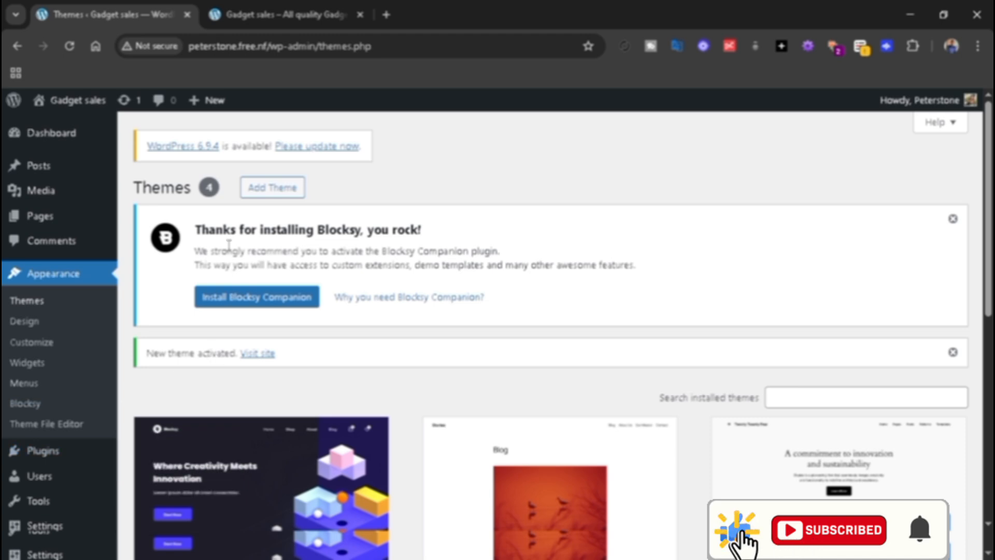
Step: Install Blocksy Companion, then open Color Options in the Customizer from the Blocksy dashboard
click(298, 301)
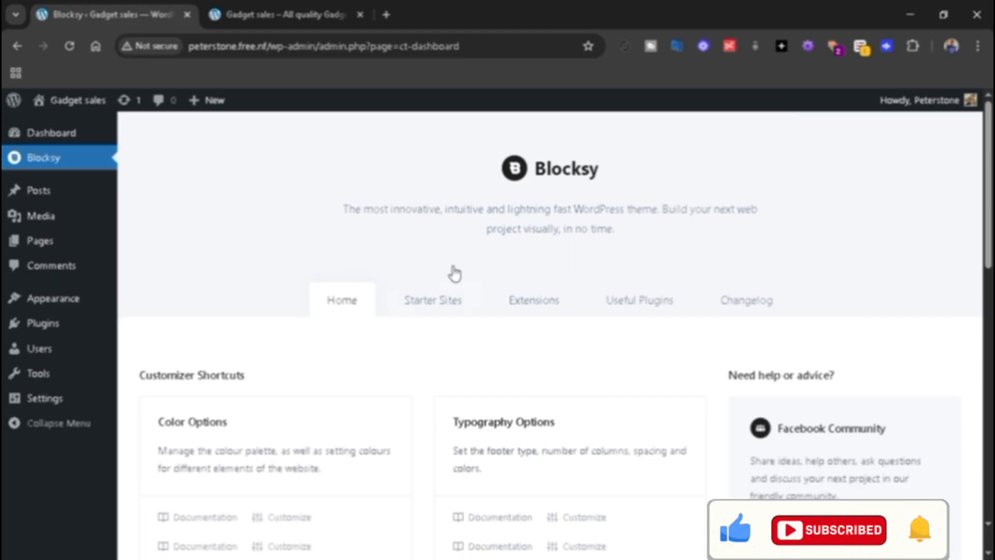
drag(989, 152, 990, 155)
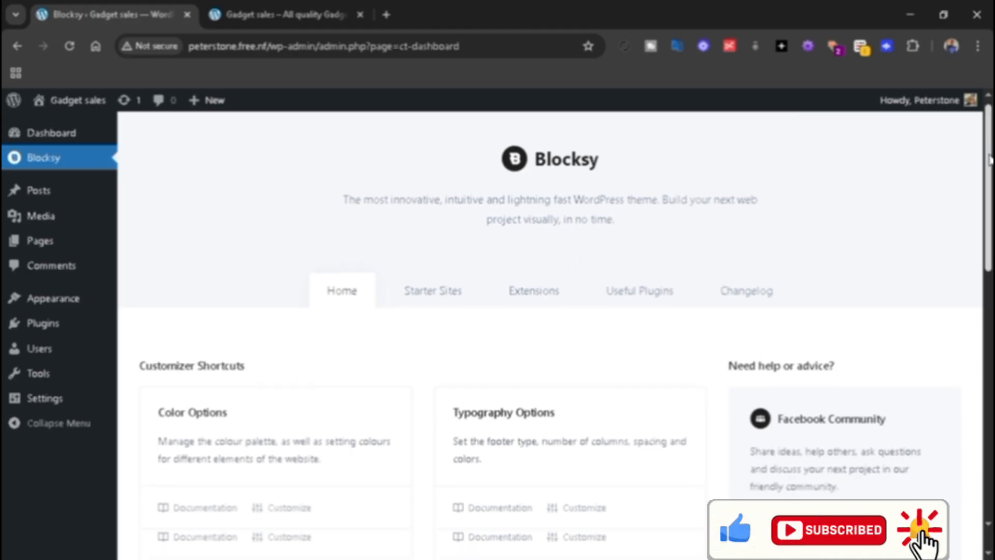
scroll(989, 159, down, 10)
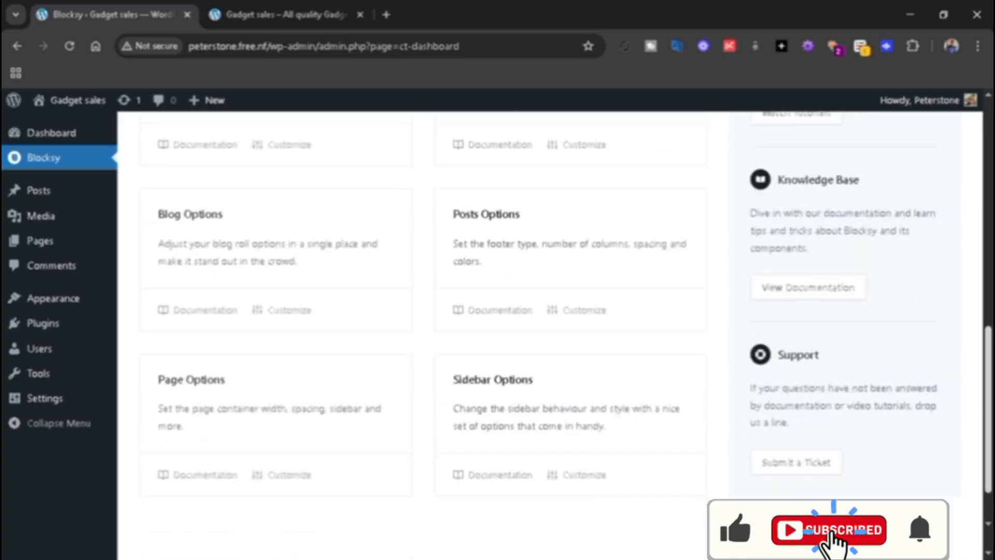
scroll(960, 228, up, 10)
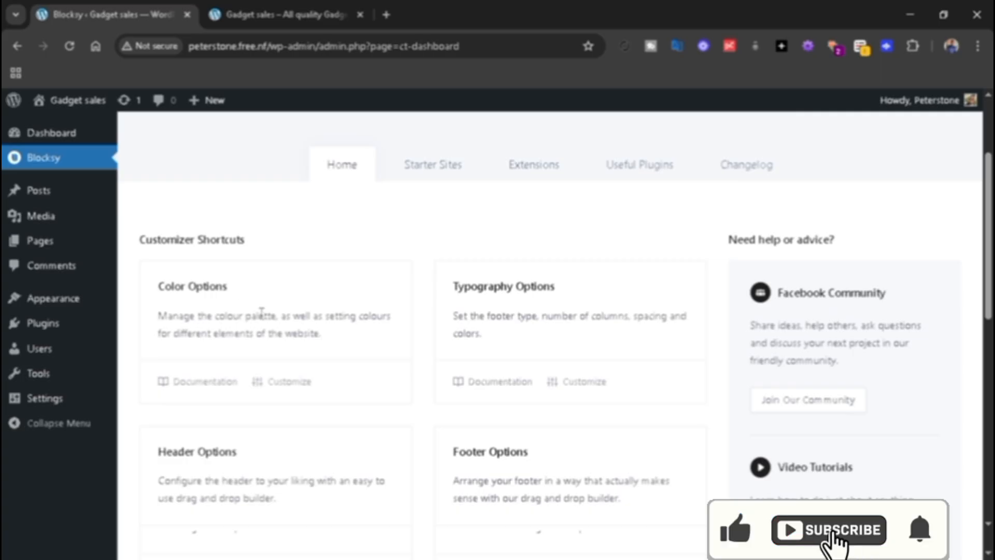
click(288, 384)
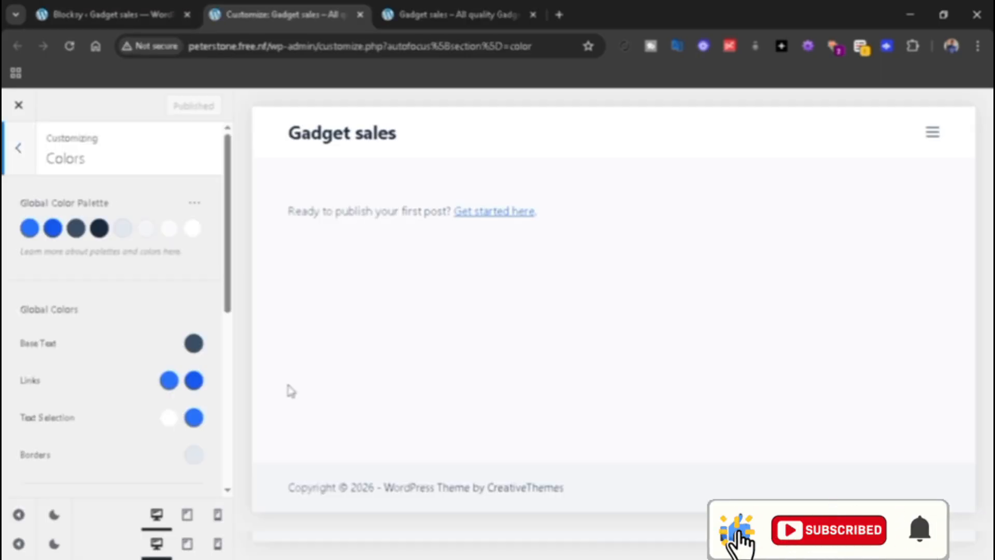
Step: Recolour palette Color 1 from #2872fa to #3478f6, then return to the Blocksy dashboard
click(29, 232)
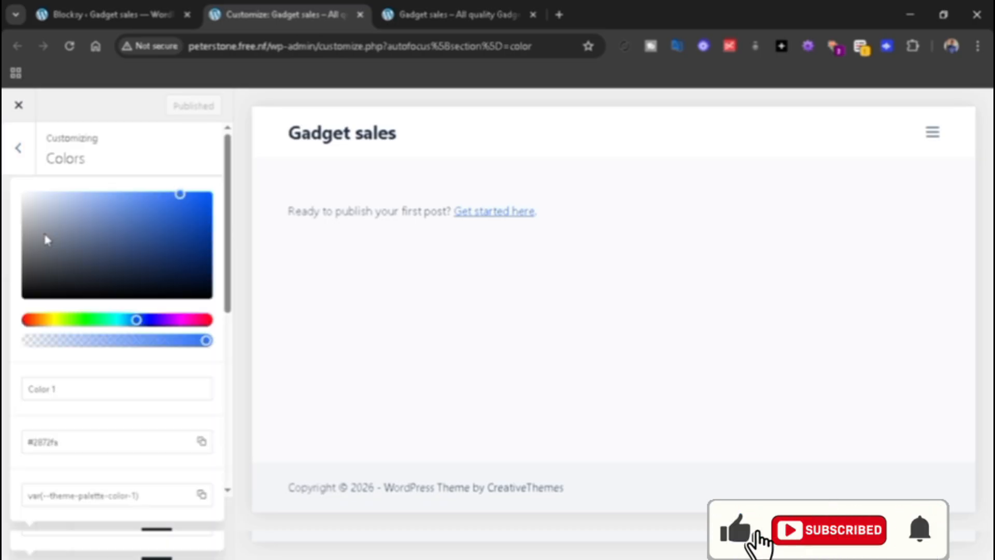
click(45, 236)
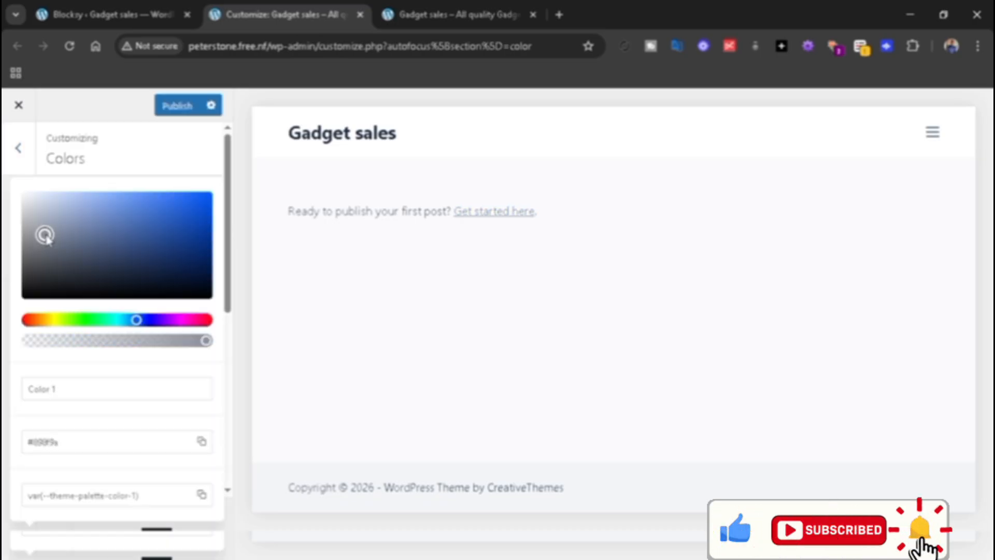
click(171, 195)
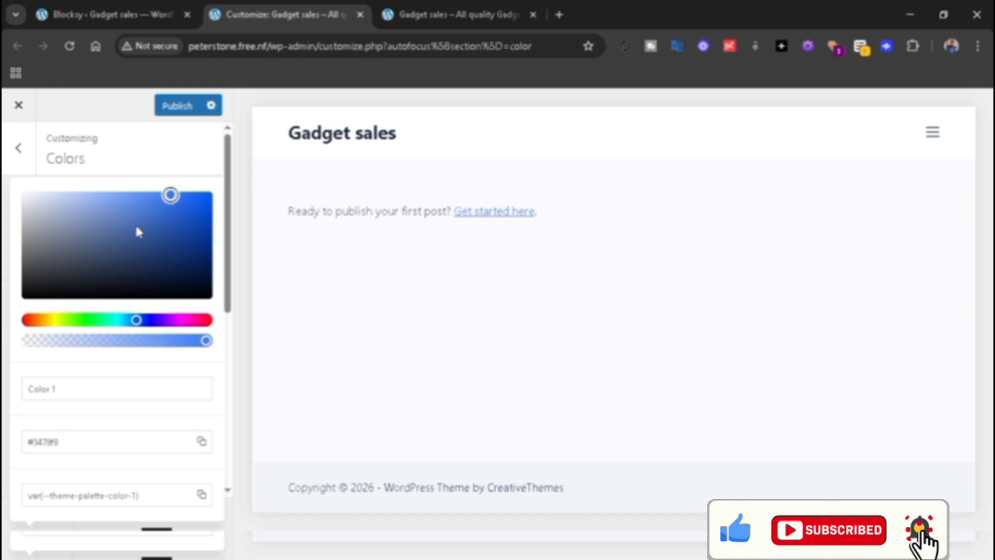
click(140, 438)
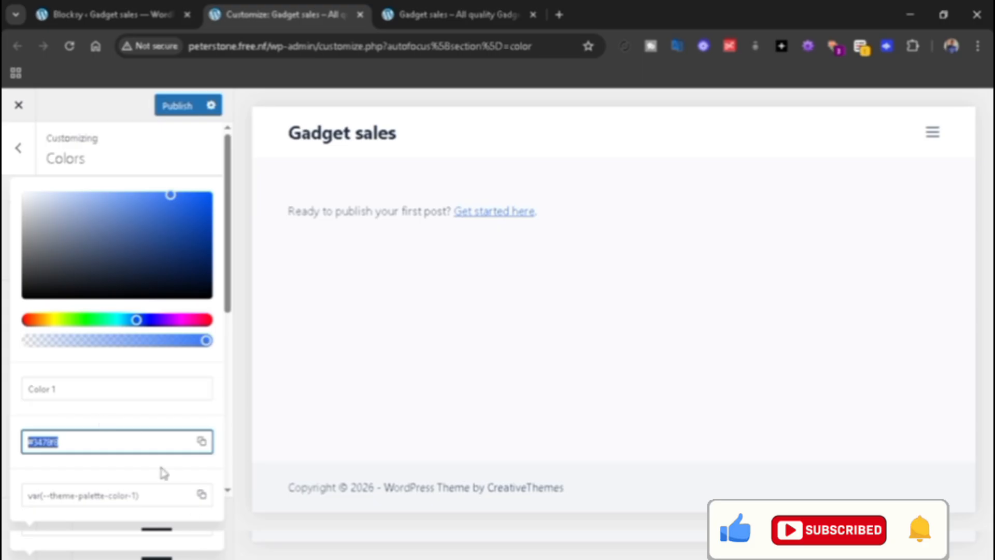
drag(229, 310, 233, 335)
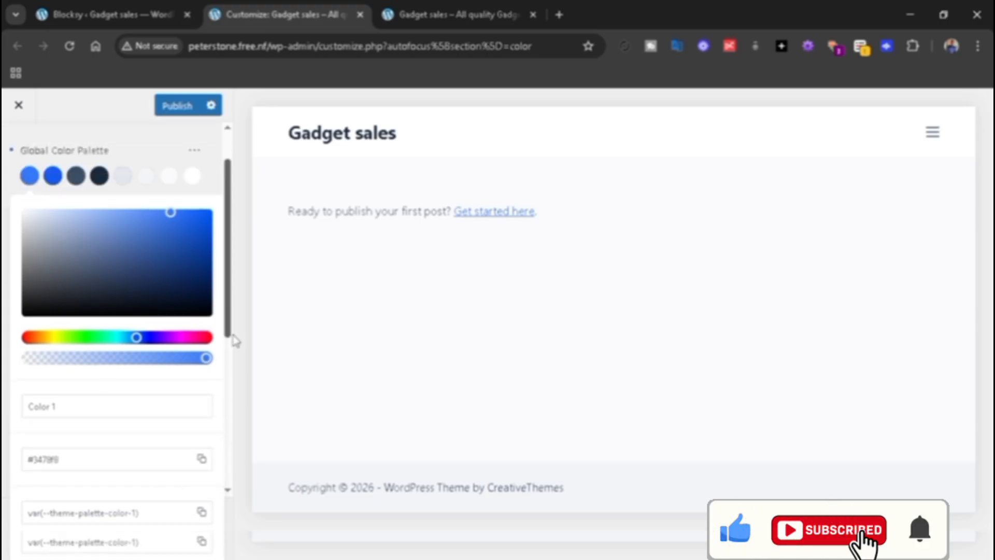
click(236, 341)
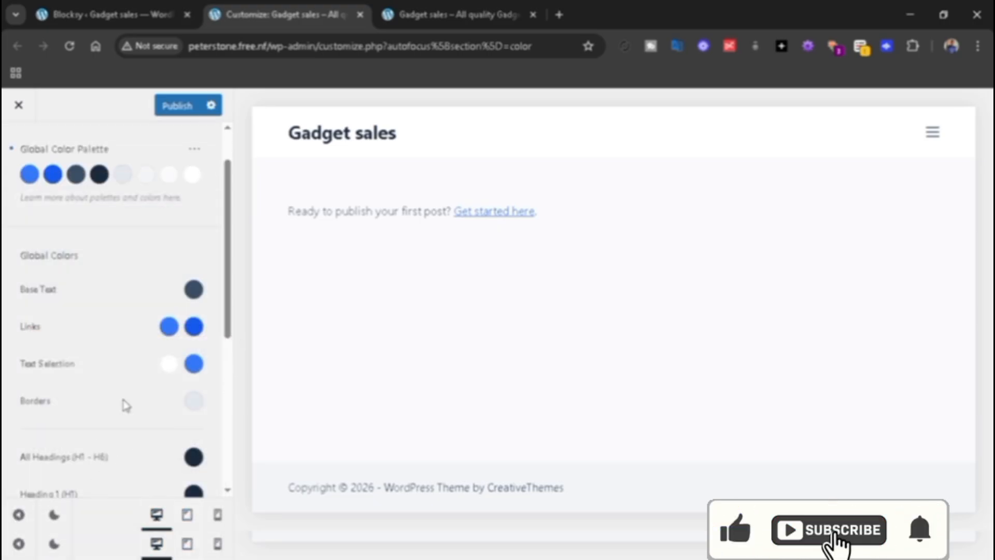
drag(230, 297, 236, 384)
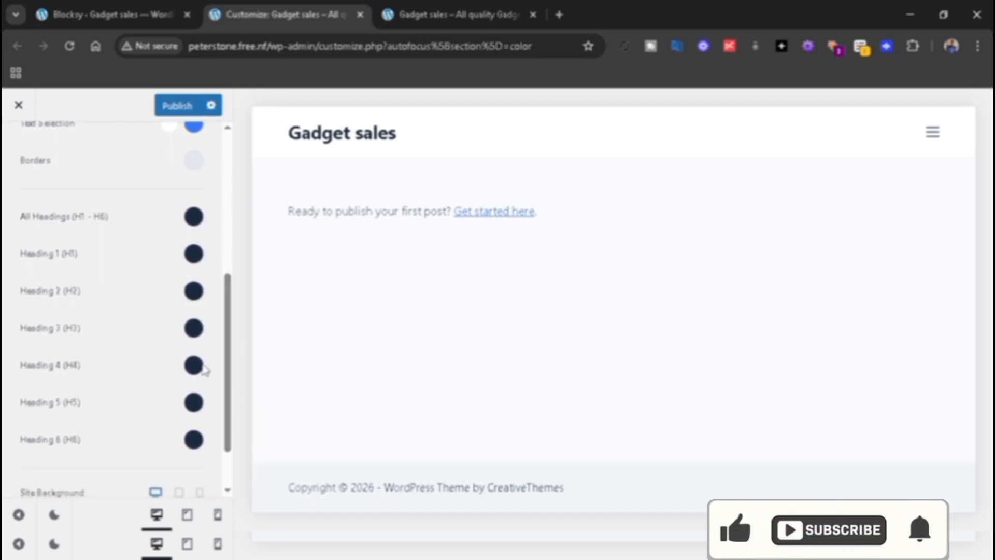
drag(230, 429, 188, 137)
click(78, 15)
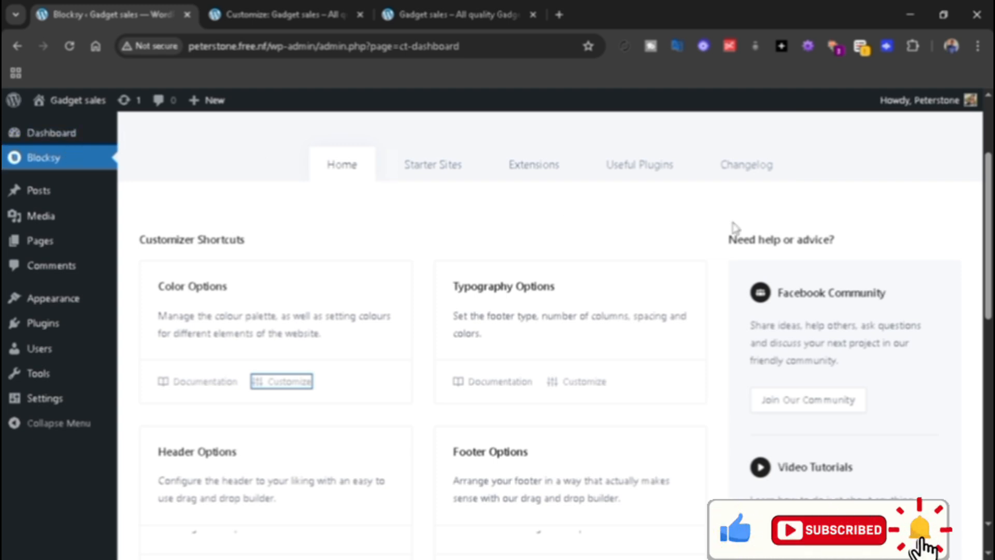
Step: Search plugins for 'wooCommerce', then install and activate WooCommerce
mouse_move(54, 315)
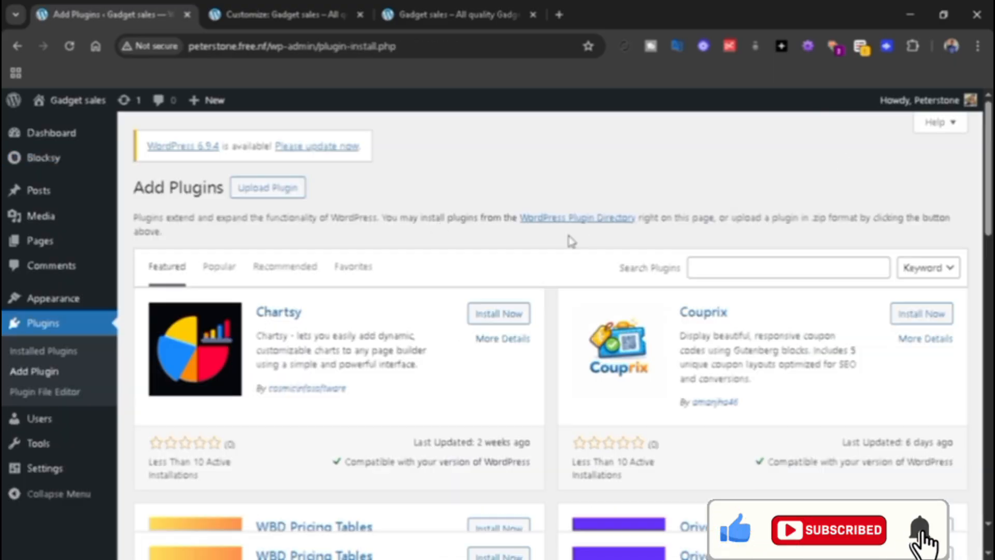
mouse_move(989, 144)
mouse_down()
mouse_move(989, 371)
mouse_move(989, 156)
mouse_up()
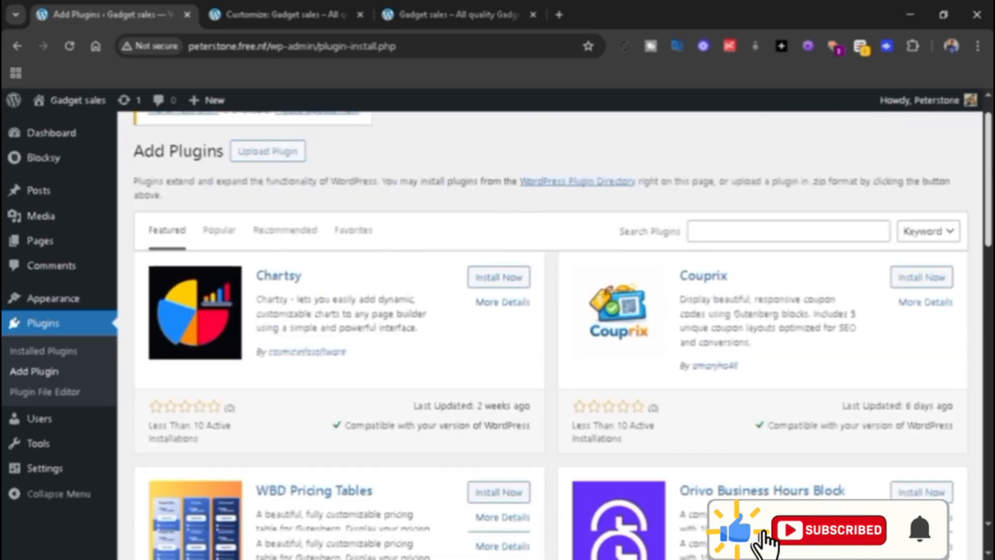
drag(988, 181, 988, 169)
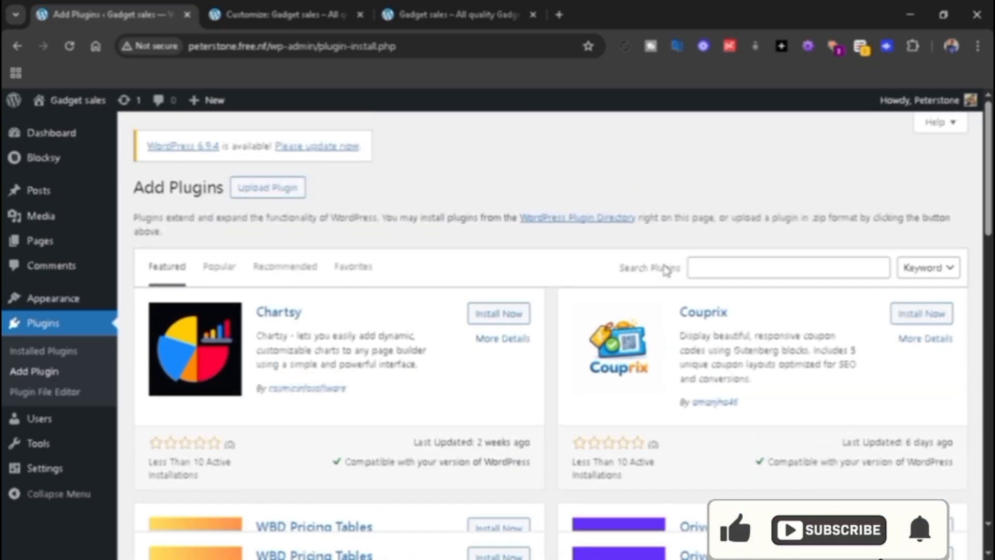
click(799, 268)
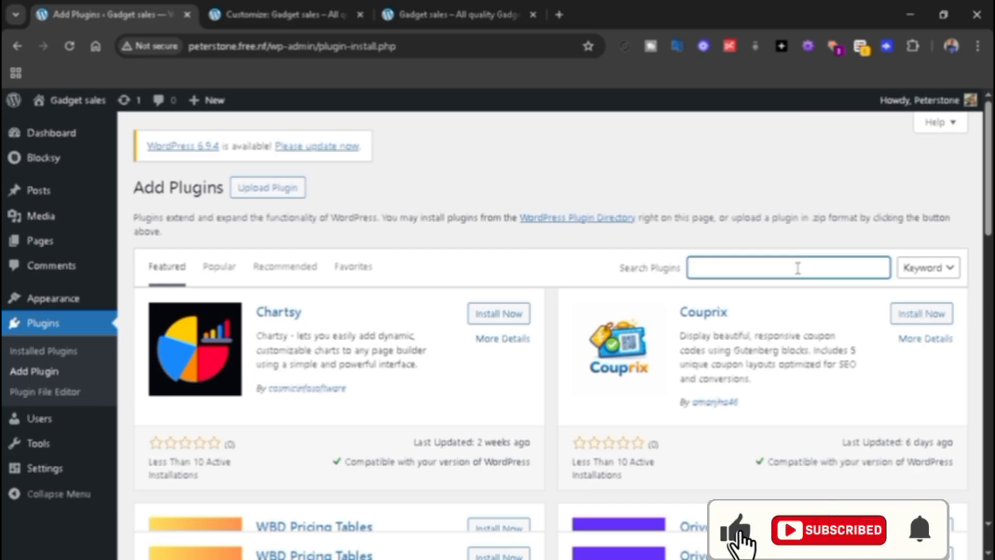
text(wooCommerce)
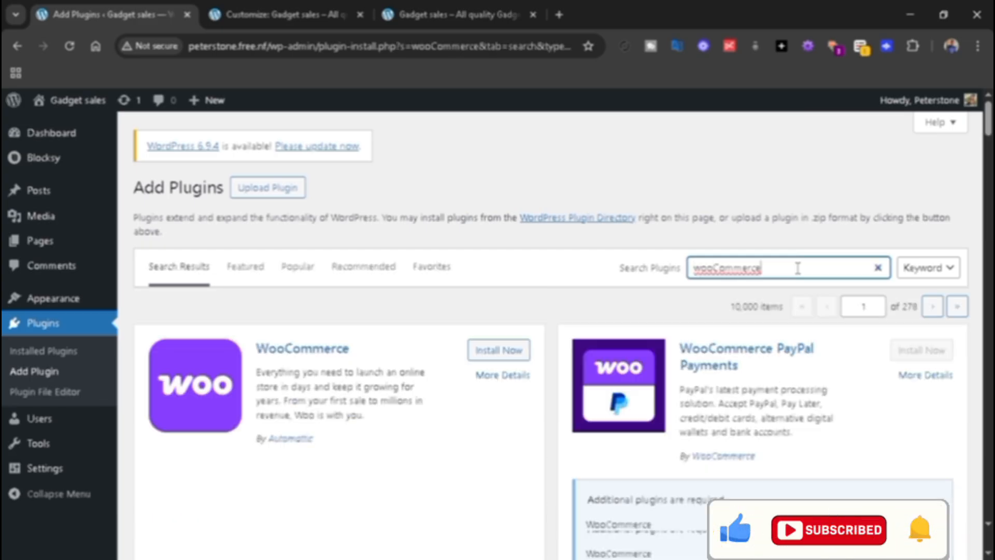
click(499, 351)
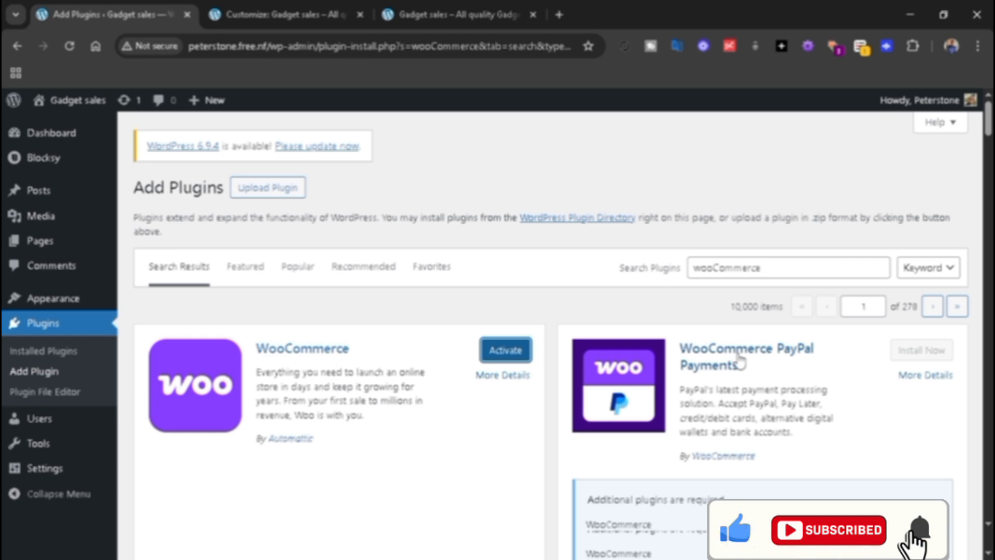
click(505, 351)
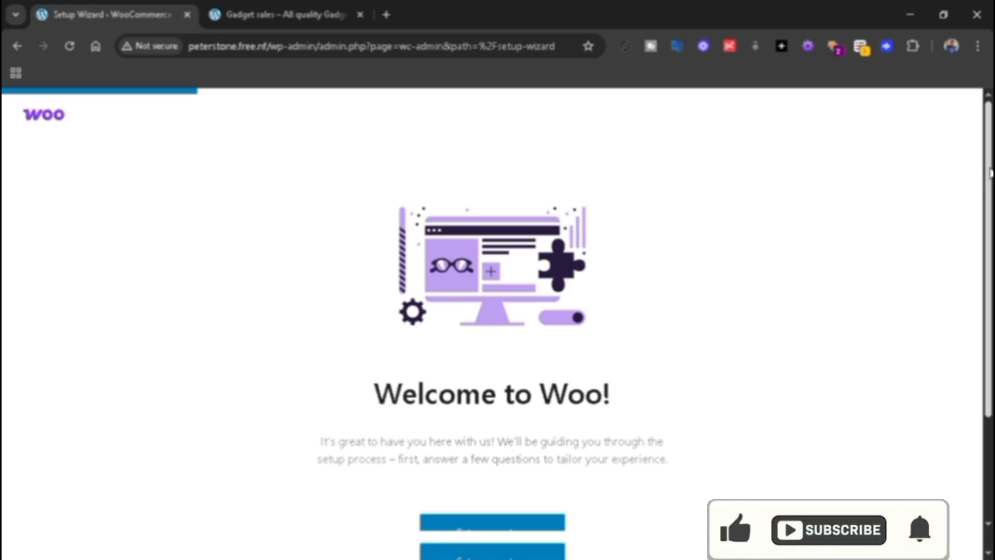
Step: Begin the WooCommerce store setup as a business that is just starting
scroll(985, 193, down, 3)
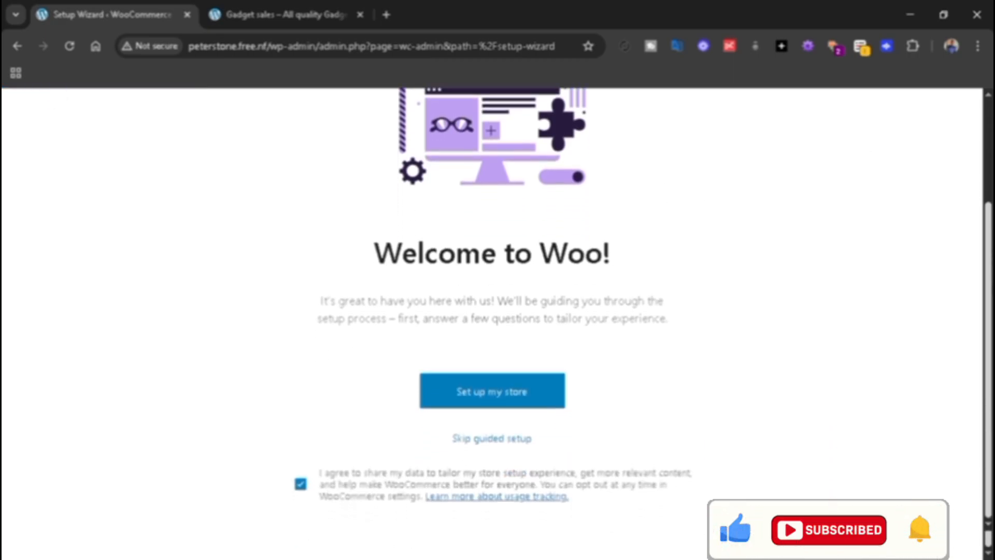
click(462, 401)
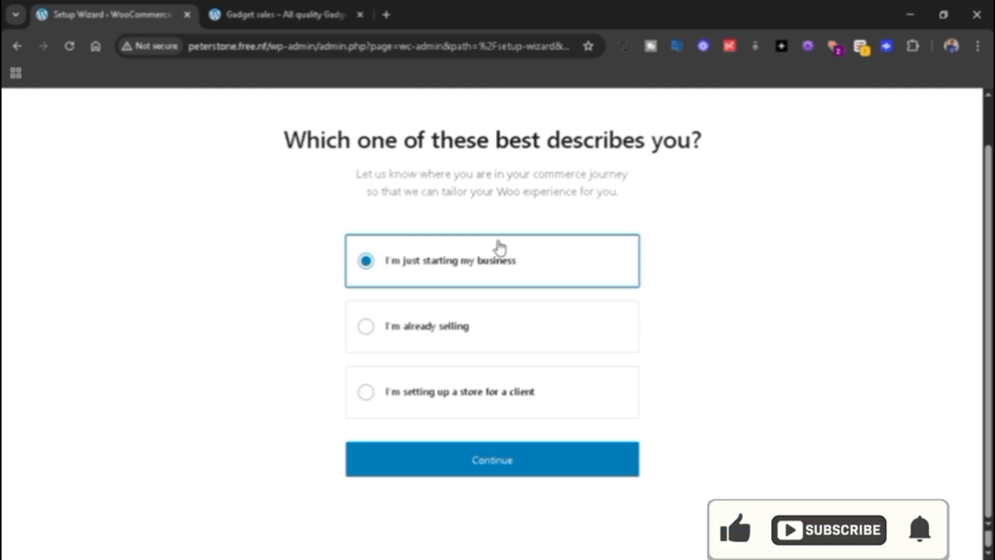
click(535, 468)
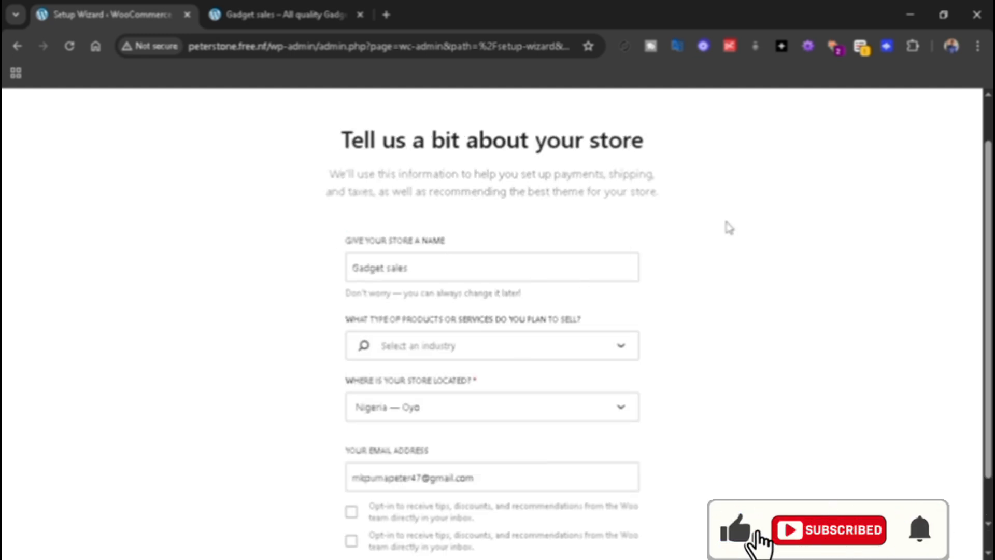
Step: Keep the store location Nigeria — Oyo, submit the store details, and skip the free features
scroll(631, 342, down, 1)
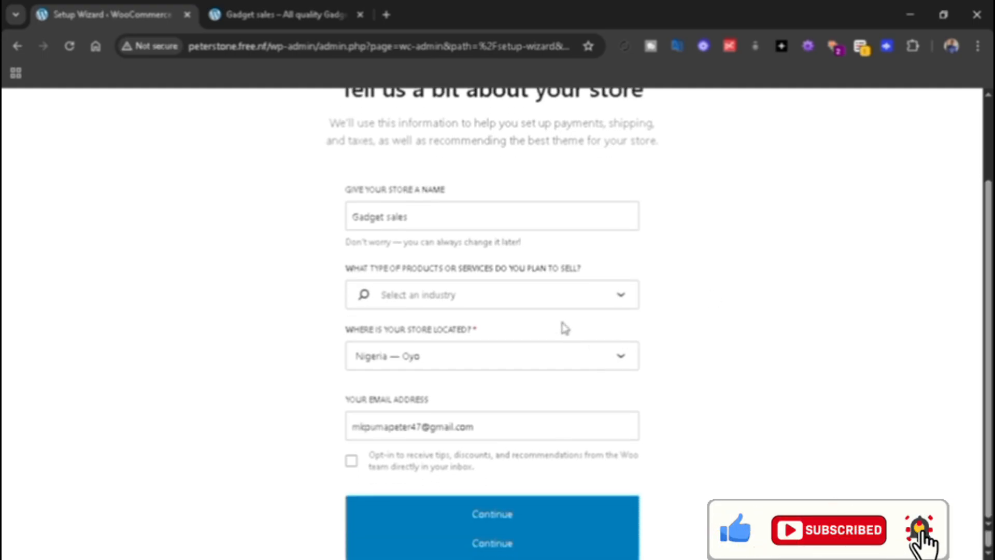
click(469, 358)
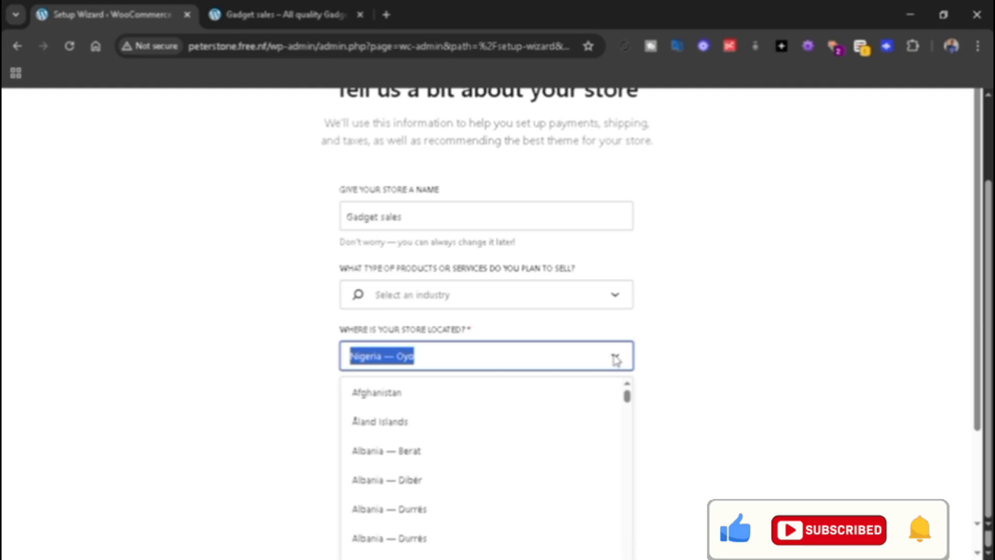
drag(628, 396, 630, 390)
click(721, 347)
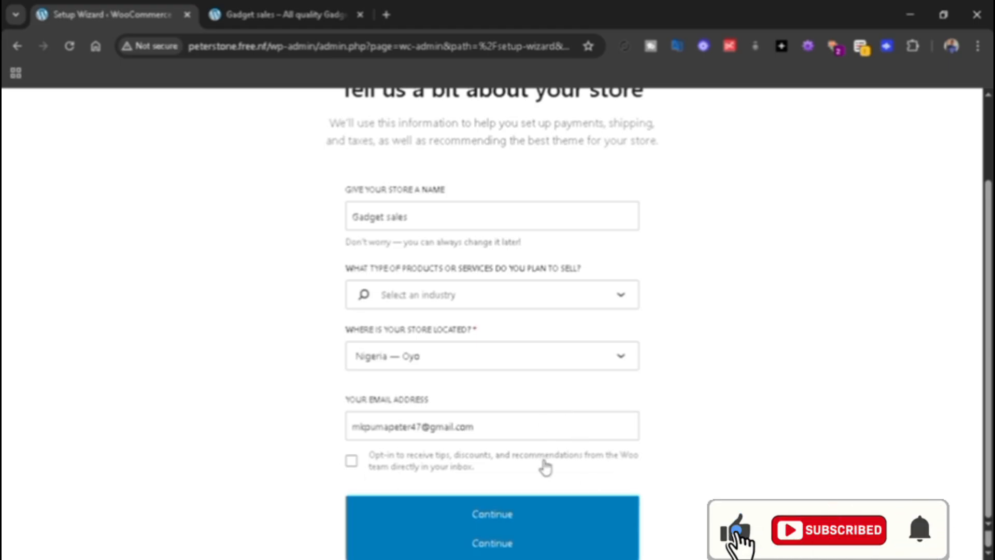
click(499, 513)
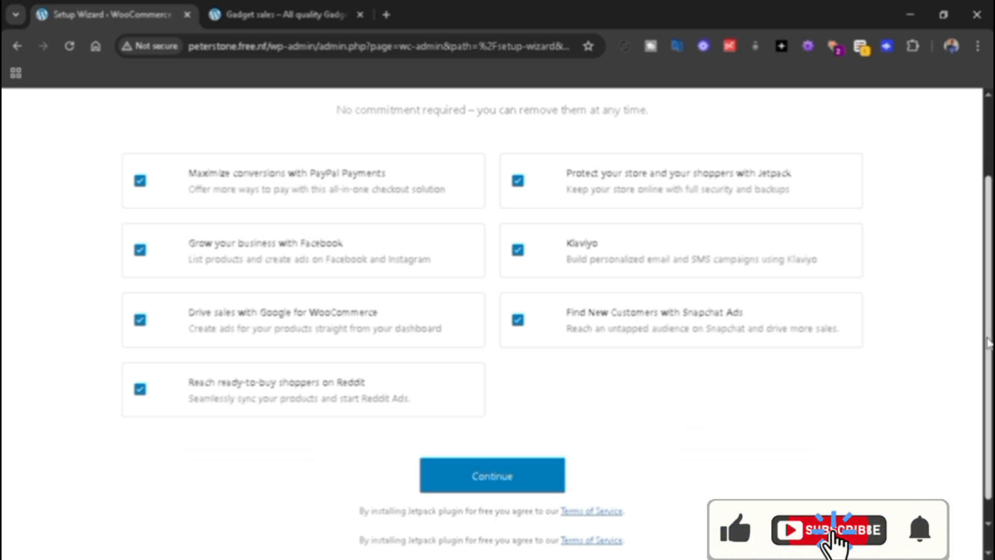
drag(989, 343, 989, 269)
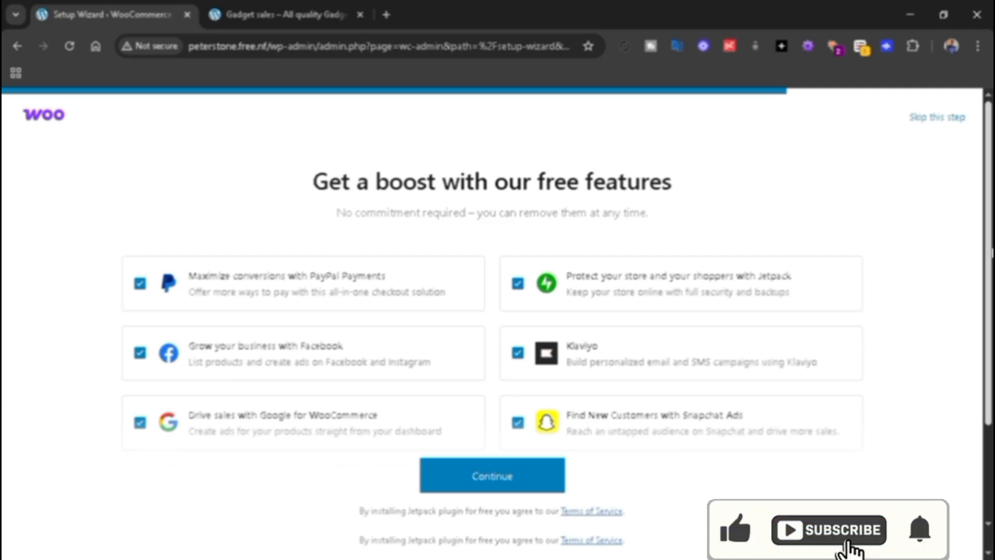
click(928, 120)
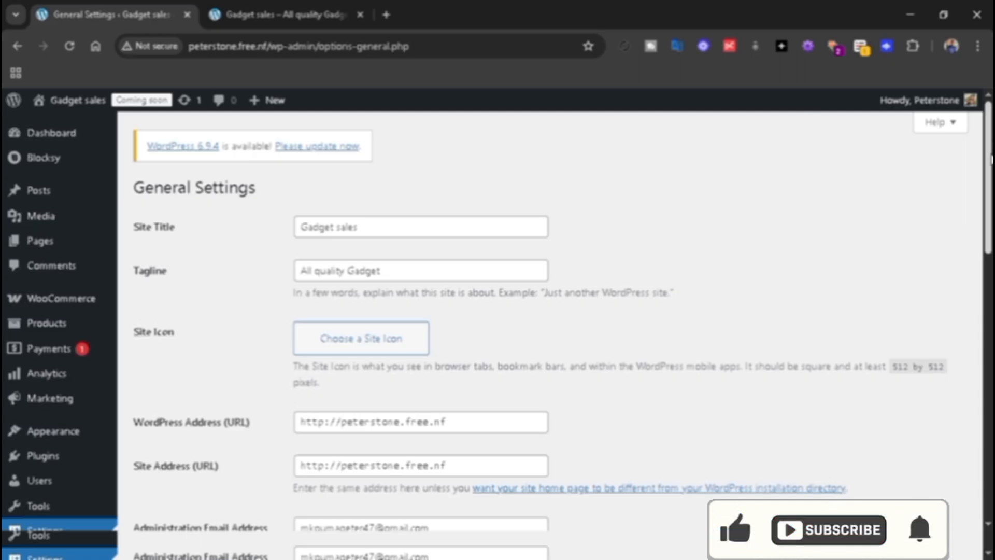
Step: Set the permalink structure to Post name, then head back to General Settings
drag(992, 158, 992, 239)
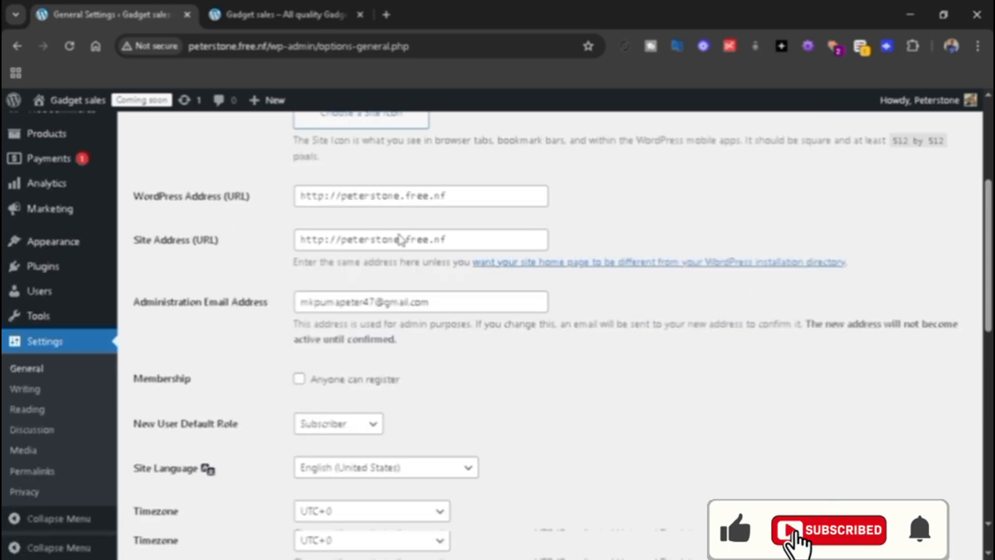
click(30, 475)
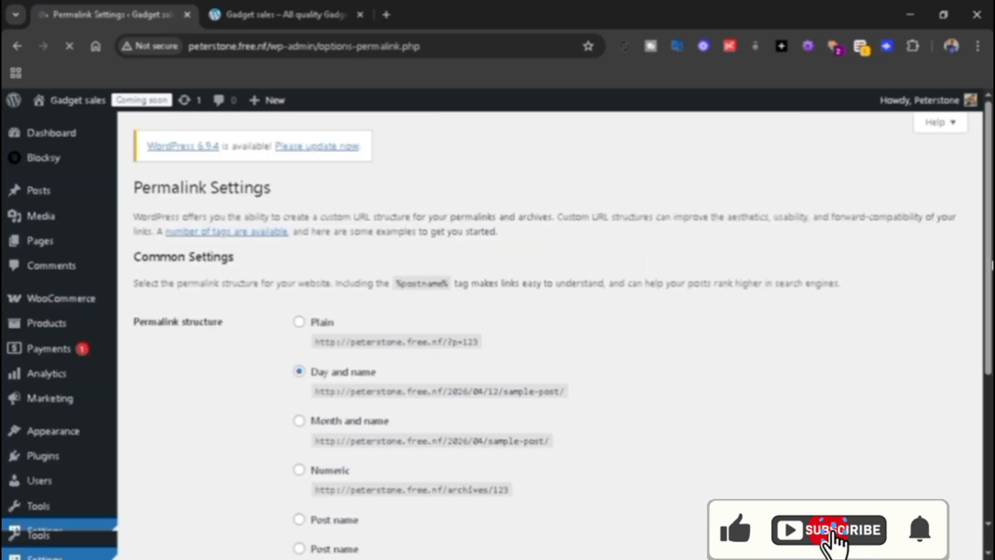
scroll(985, 233, down, 1)
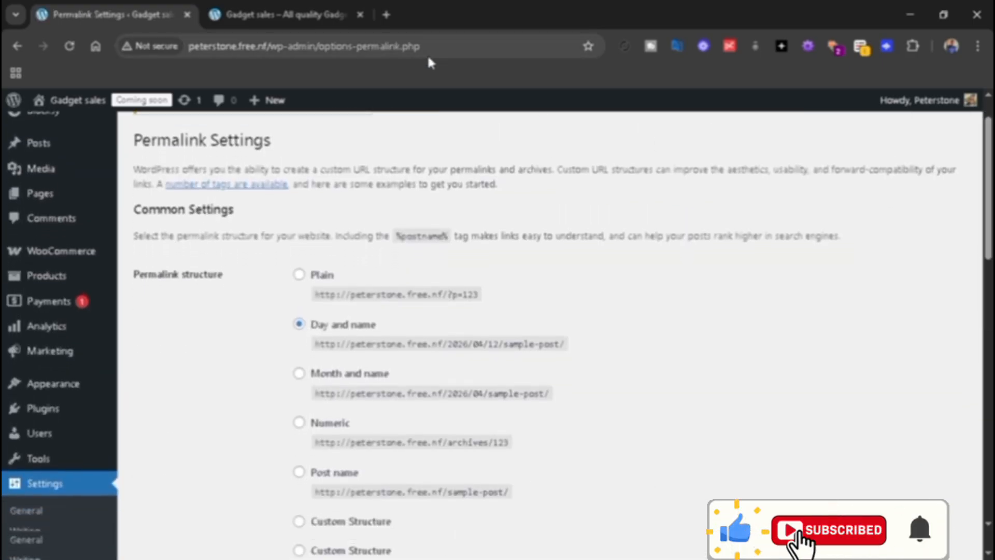
drag(427, 54, 215, 61)
drag(139, 59, 226, 53)
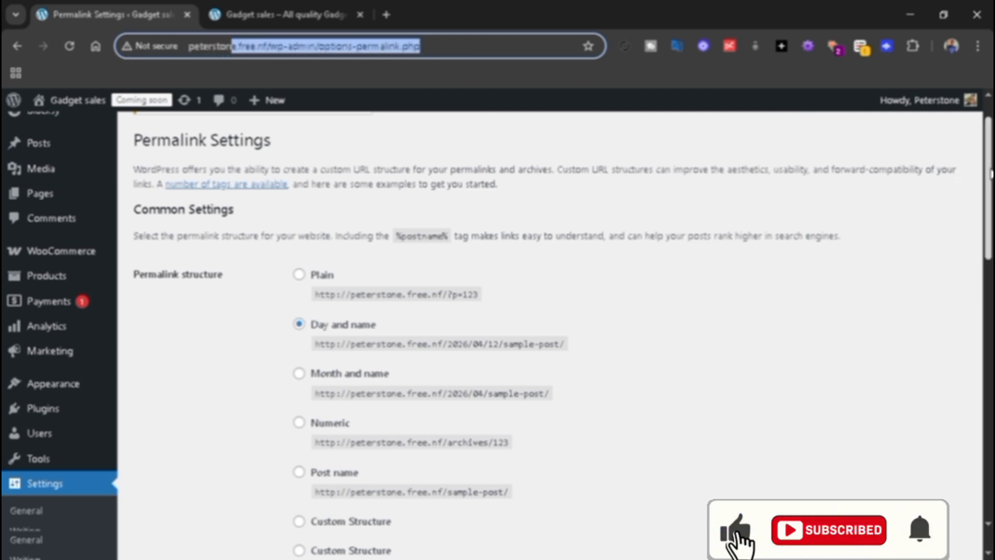
drag(989, 174, 989, 235)
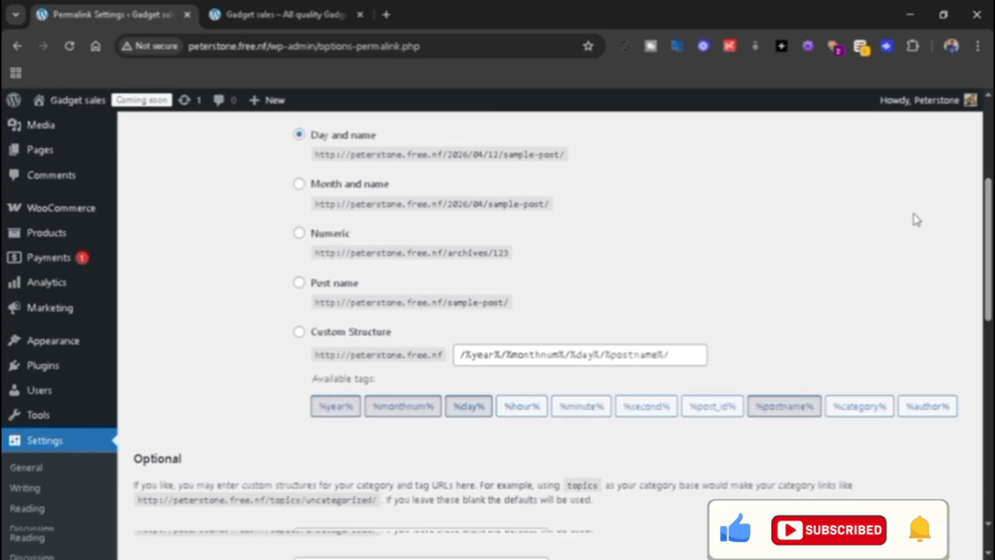
click(299, 283)
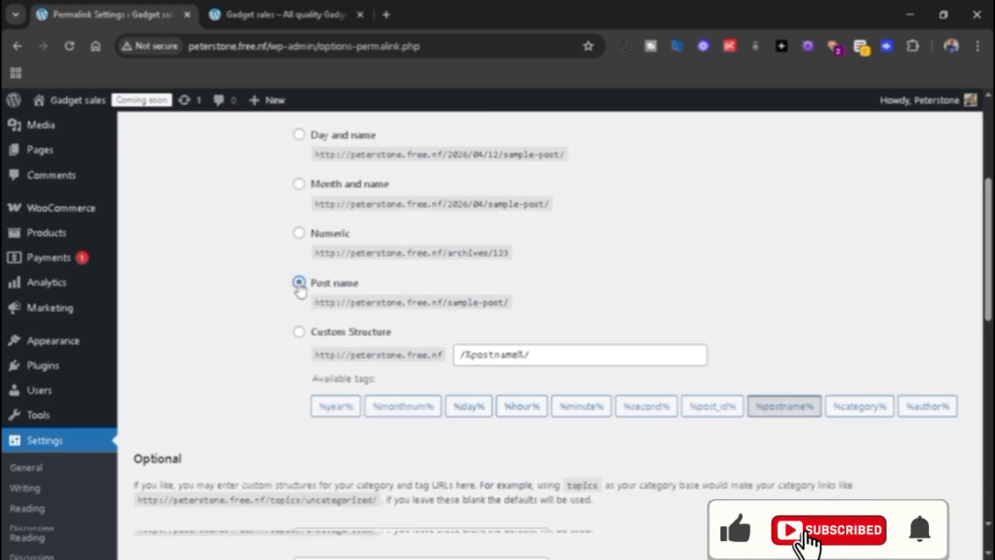
scroll(550, 334, down, 12)
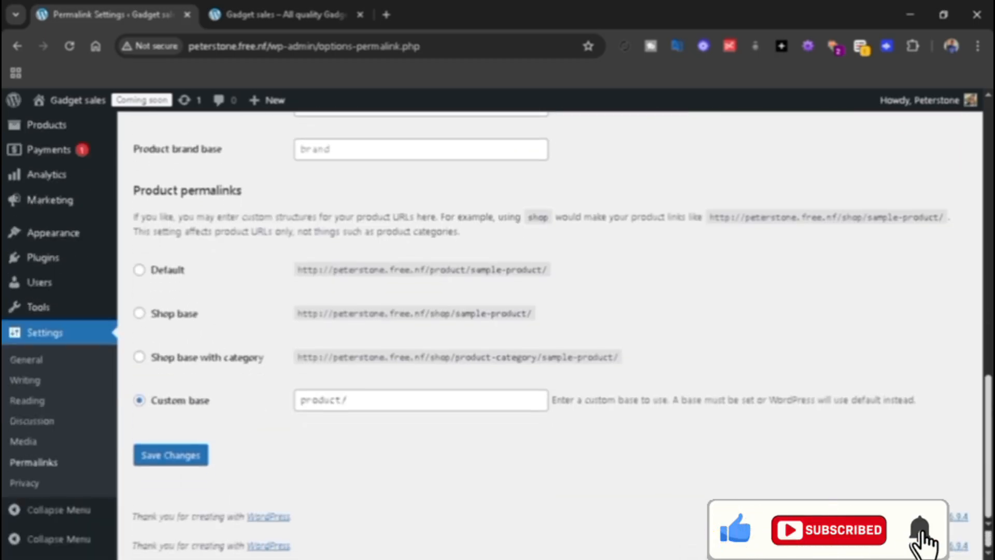
scroll(427, 462, up, 10)
scroll(685, 284, down, 3)
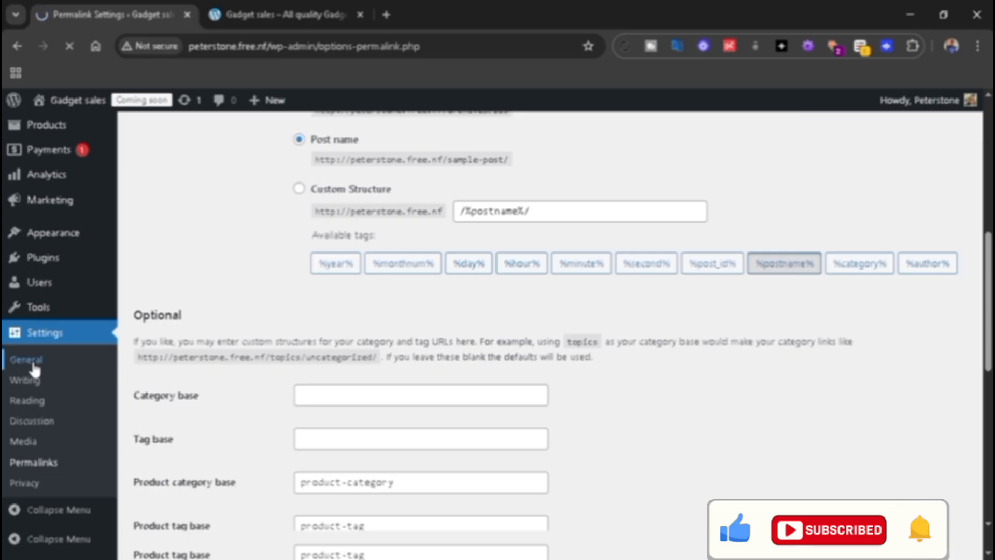
scroll(365, 372, down, 1)
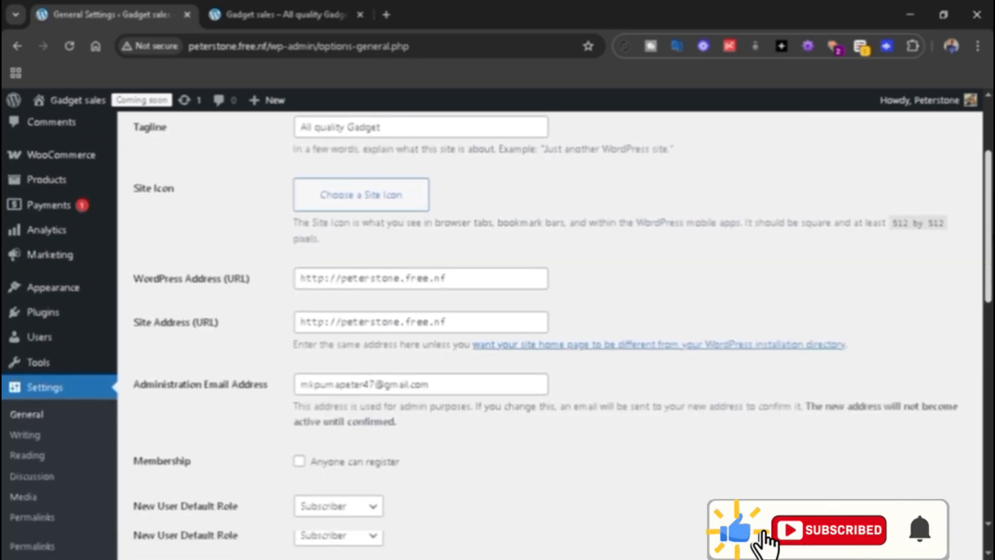
scroll(637, 246, up, 4)
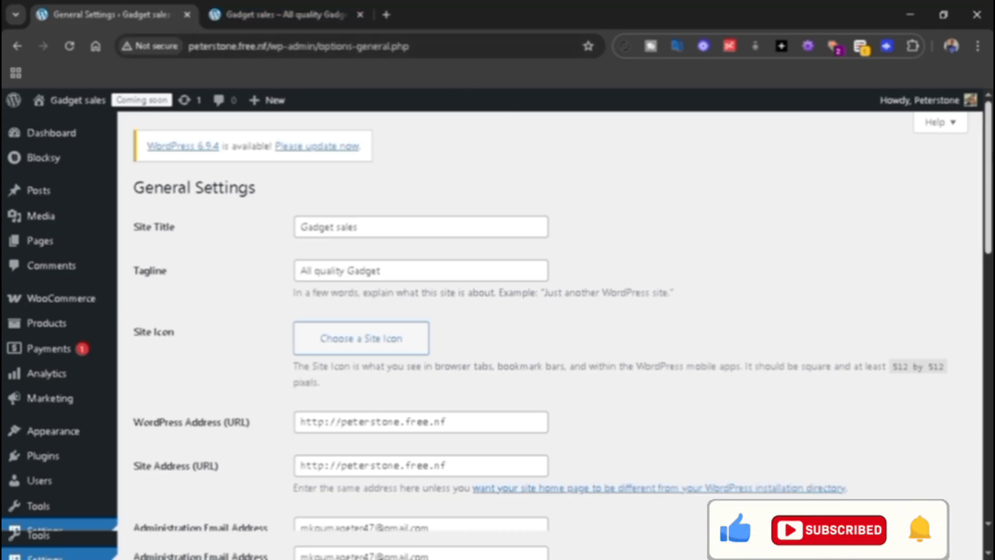
mouse_move(42, 297)
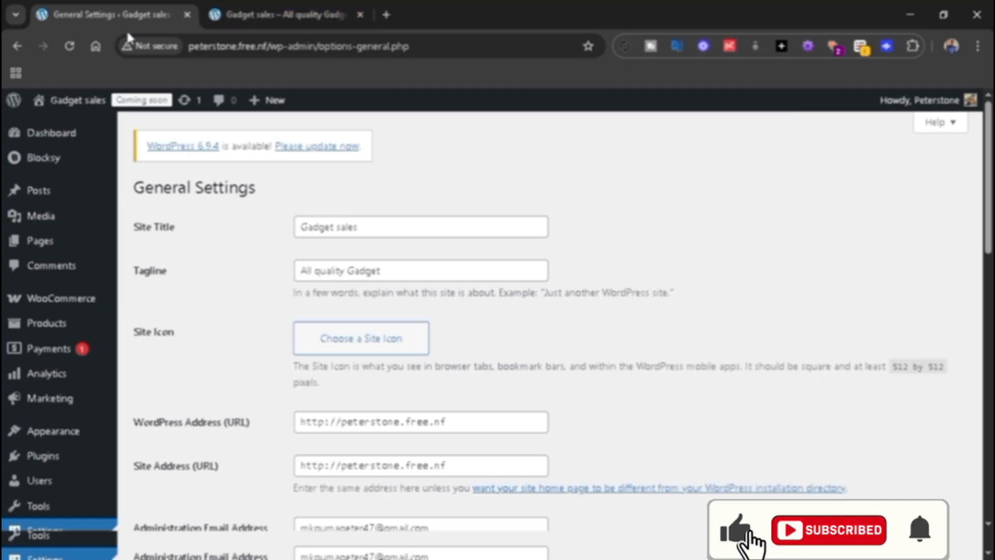
Step: Reload the live site, open the empty SHOP page from its header menu, and return to admin
click(299, 16)
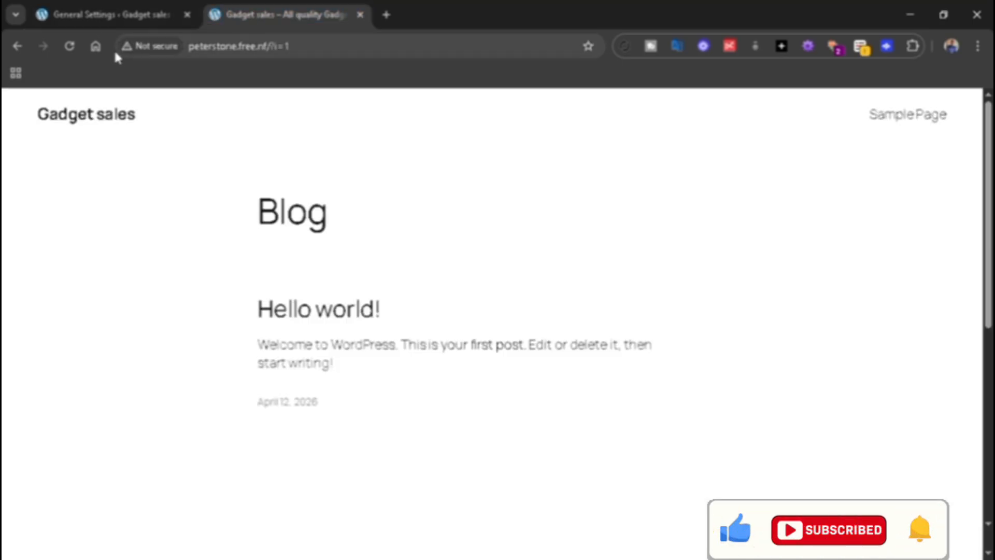
click(70, 47)
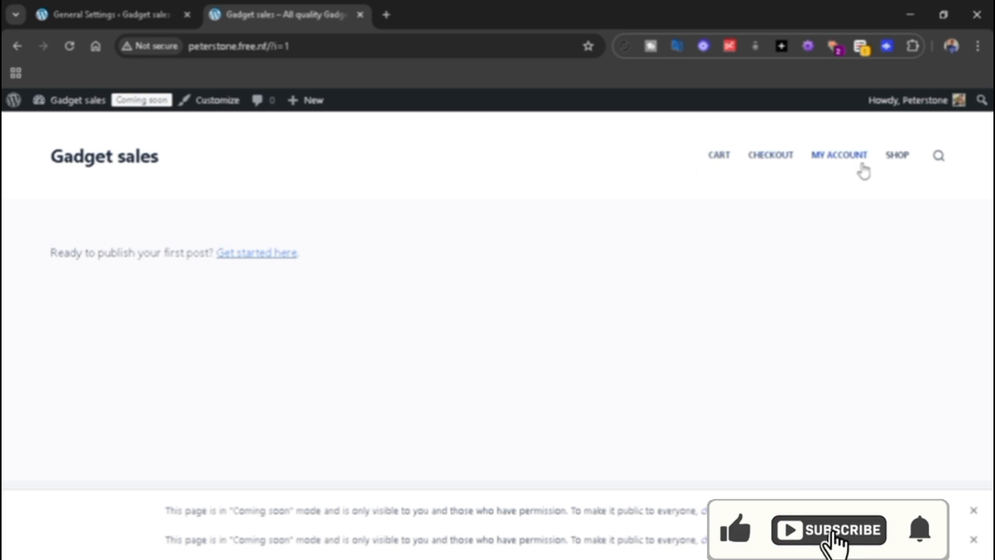
click(900, 167)
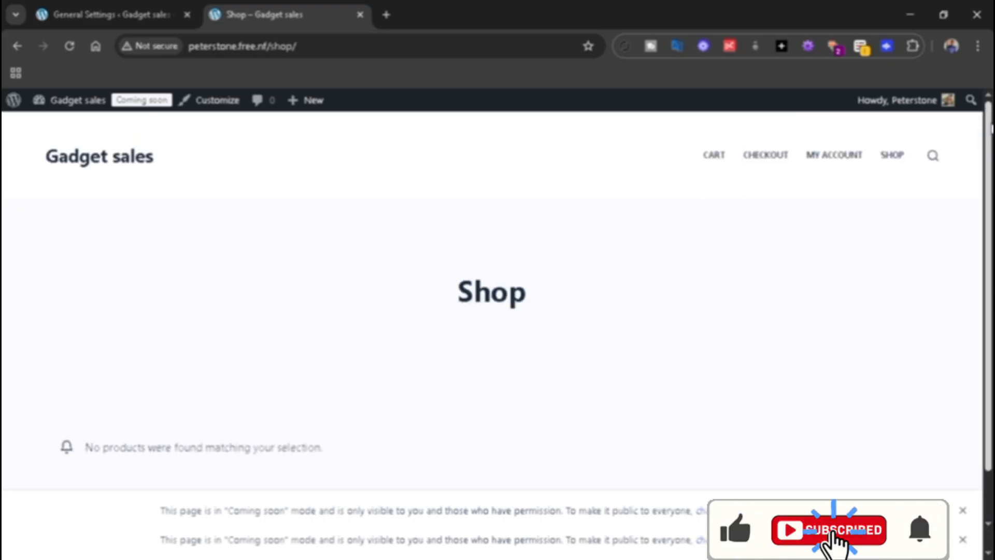
click(79, 9)
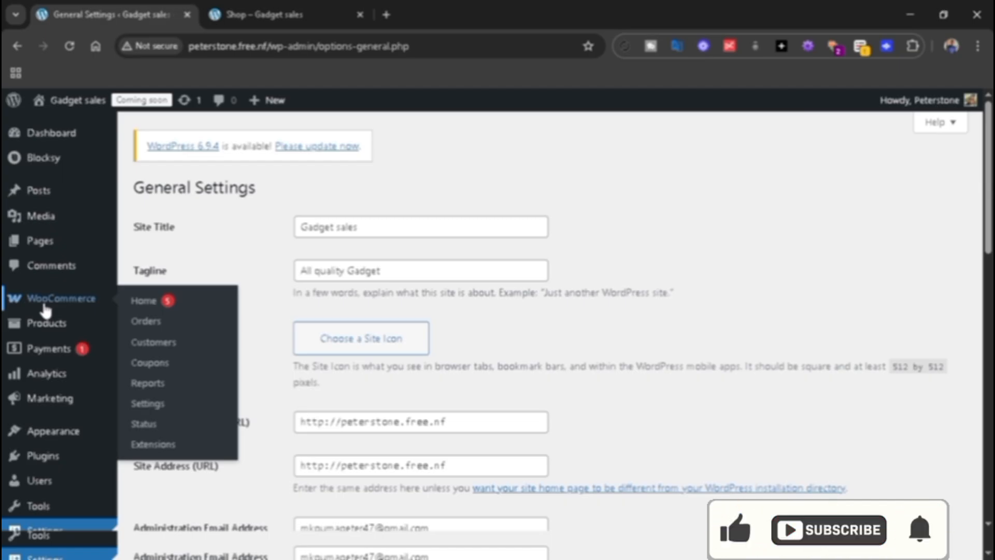
Step: Go to the product categories screen and enter Apple as the new category name
click(45, 305)
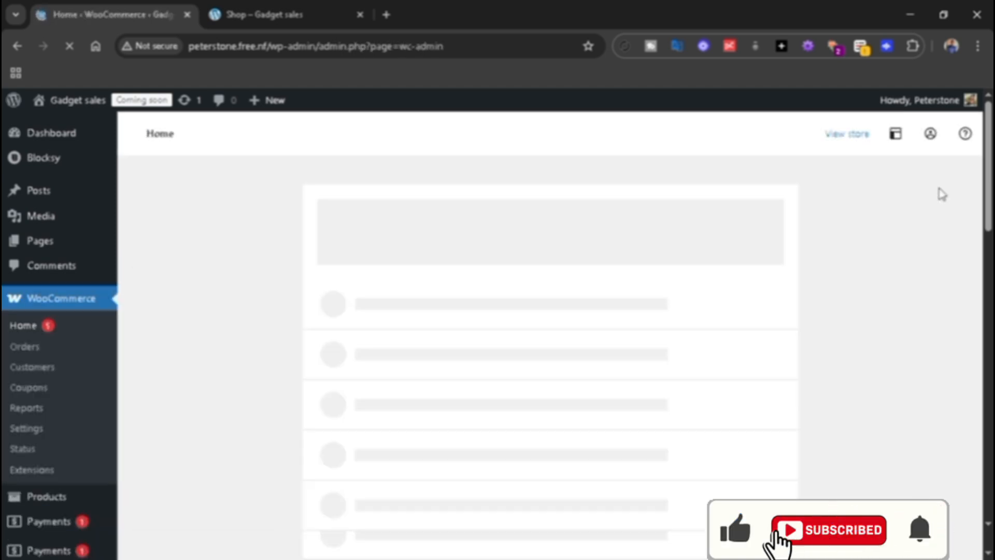
scroll(676, 257, down, 5)
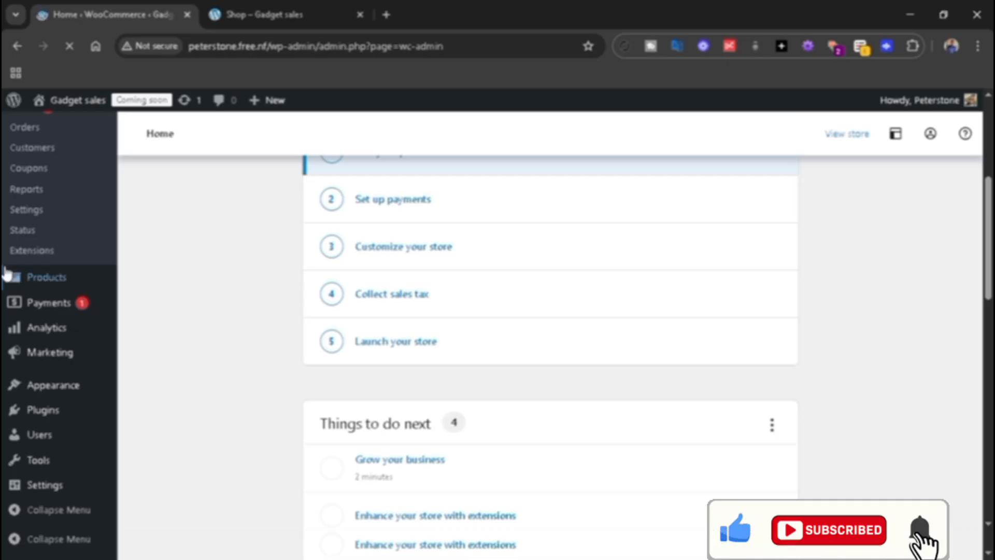
mouse_move(44, 282)
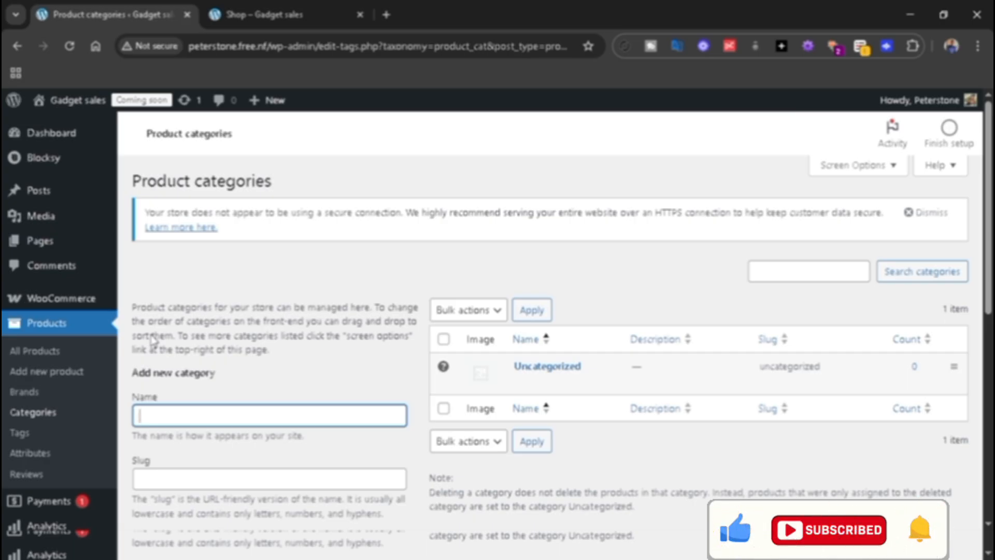
text(A)
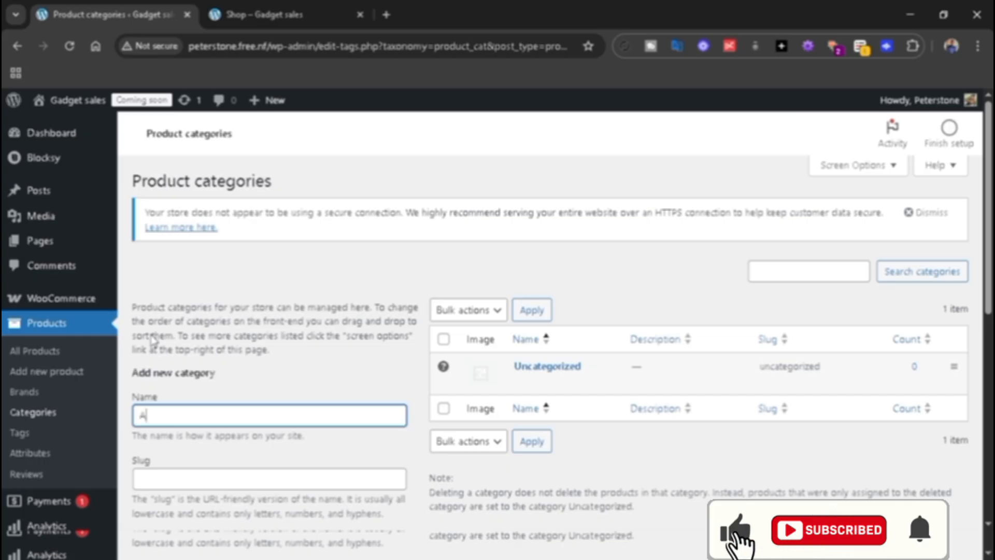
text(pp)
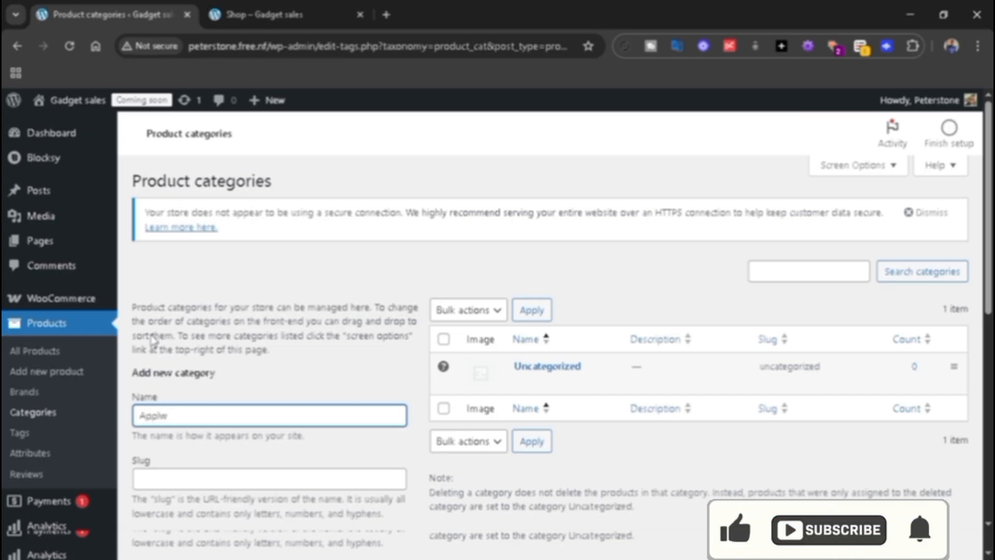
text(le)
Step: Give the Apple category the slug apple-products and add it
click(221, 481)
text(appl)
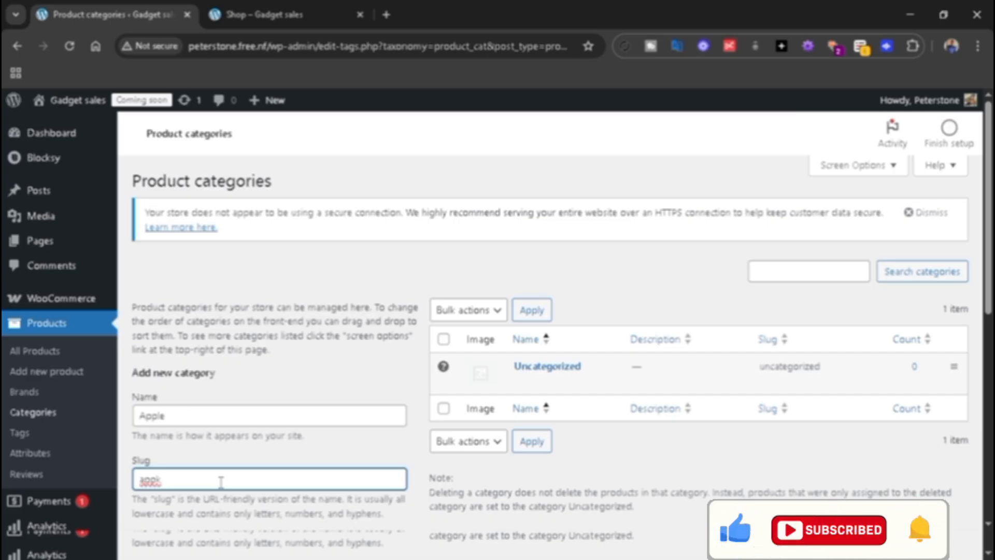
key(BackSpace)
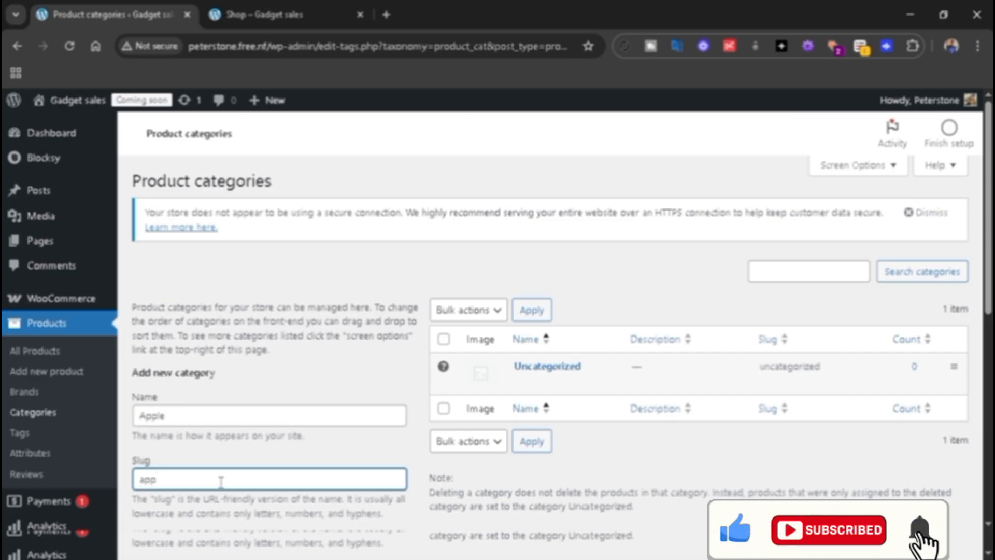
text(le)
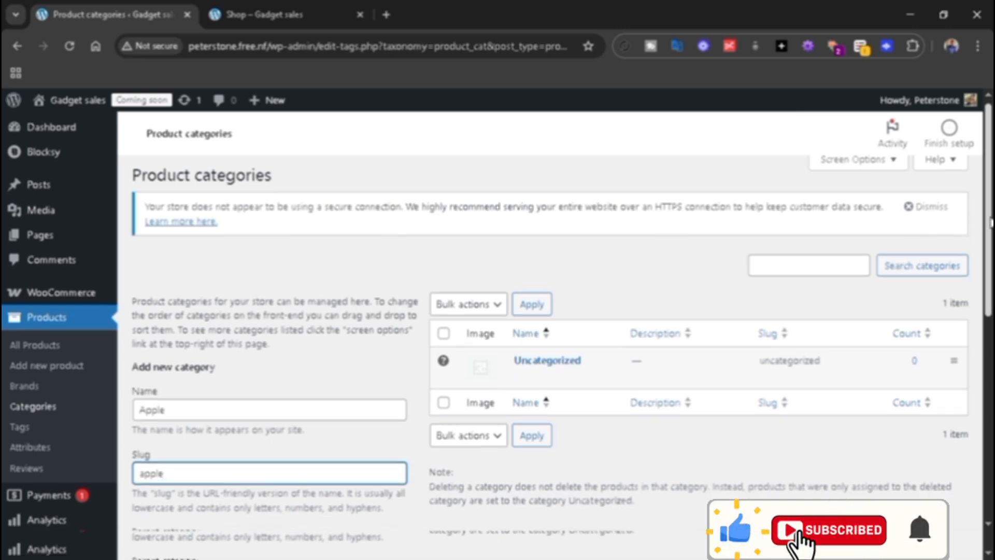
scroll(980, 264, down, 2)
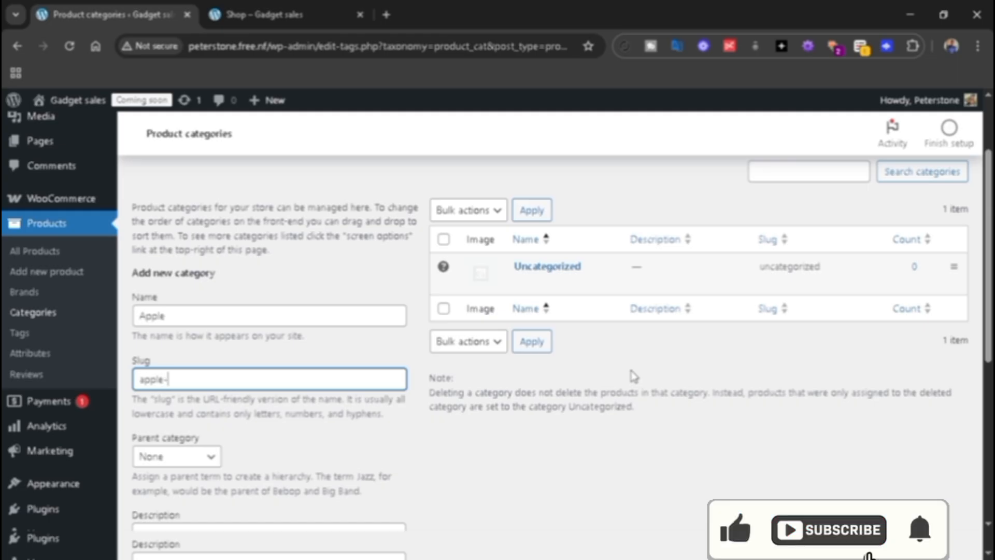
text(-products)
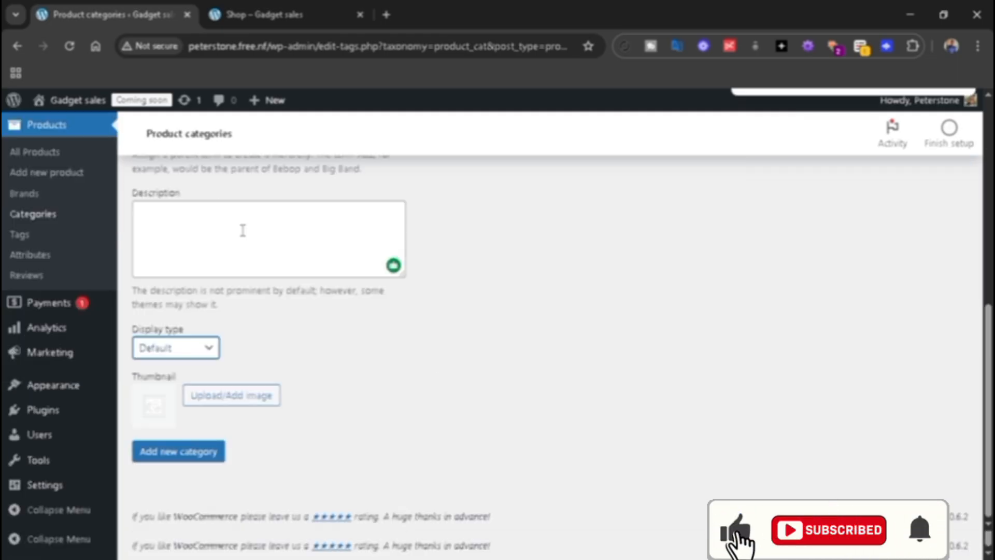
key(Tab)
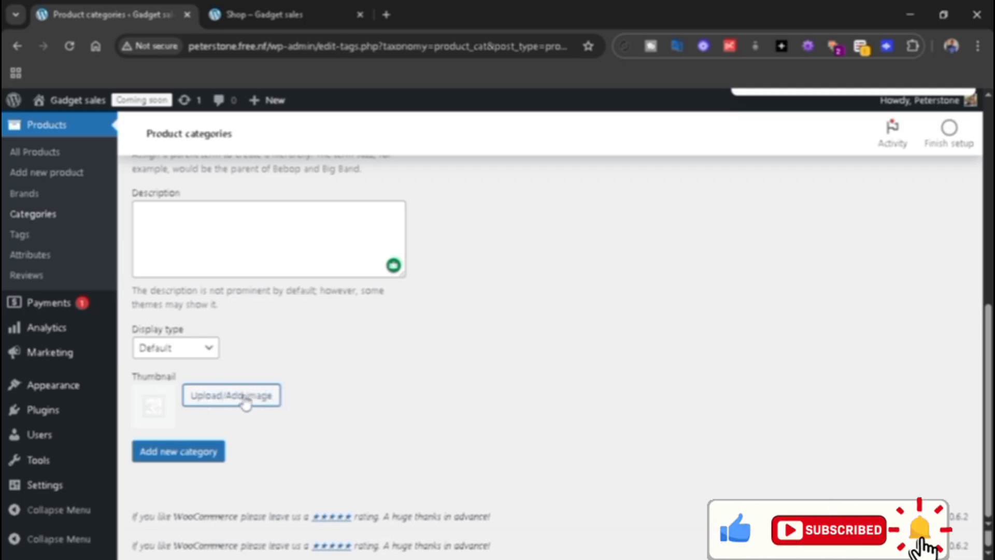
click(185, 457)
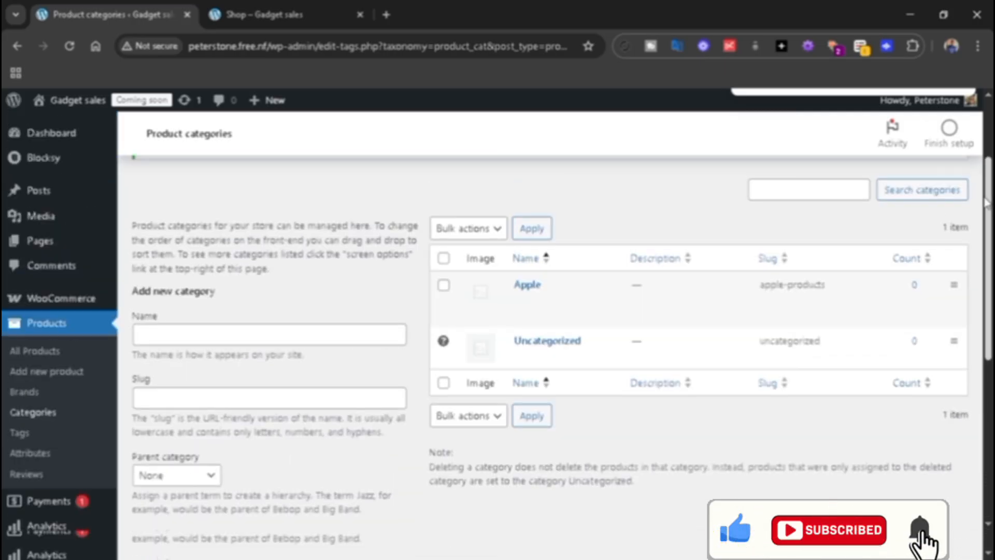
mouse_move(520, 288)
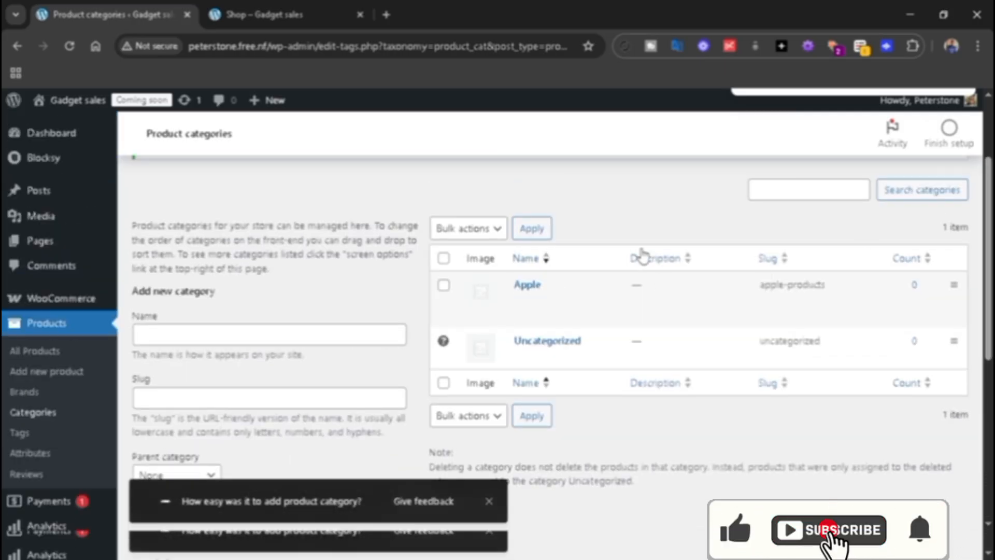
scroll(989, 197, down, 1)
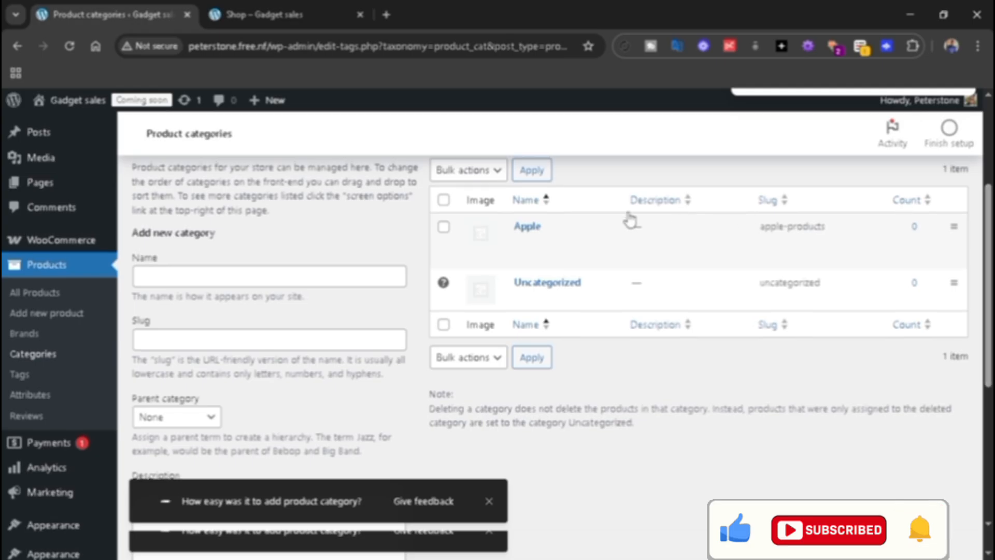
Step: Create a product category named Samsung with the slug 'samung-products'
click(231, 275)
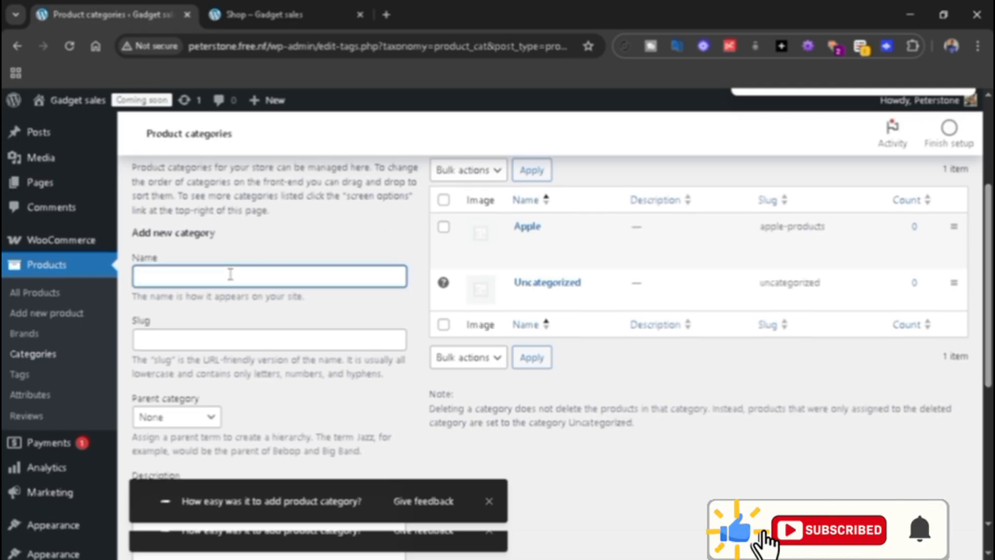
text(Samsun)
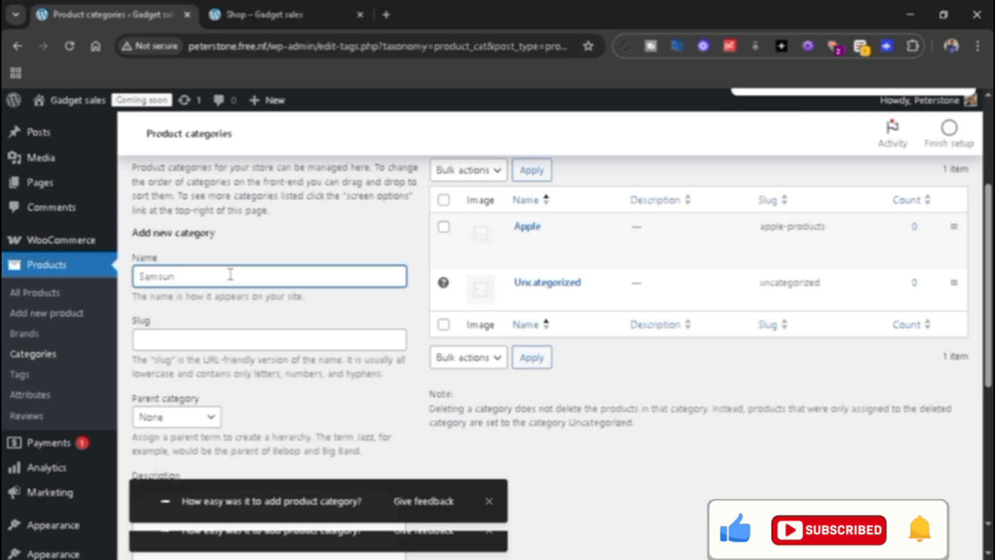
text(g)
key(Tab)
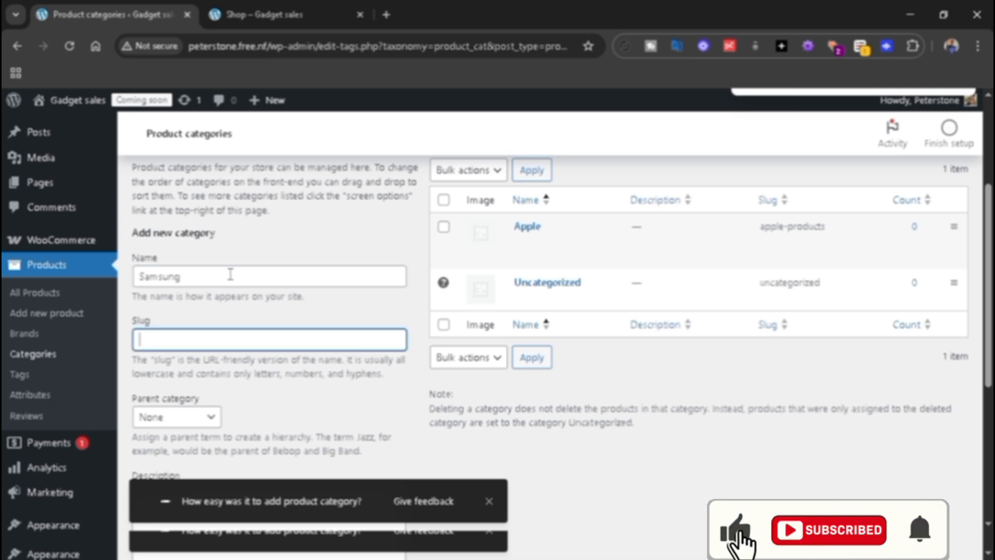
text(sam)
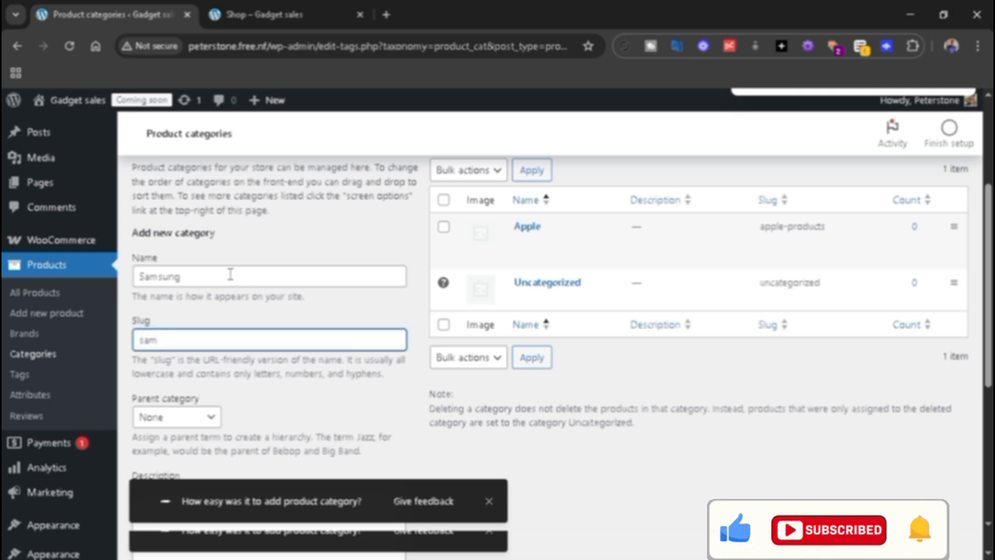
text(ung)
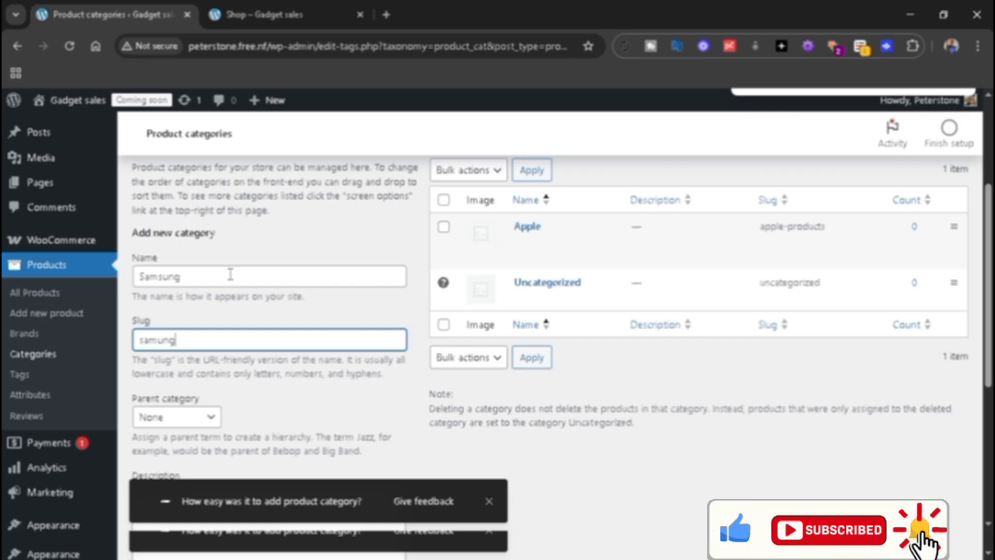
text(-products)
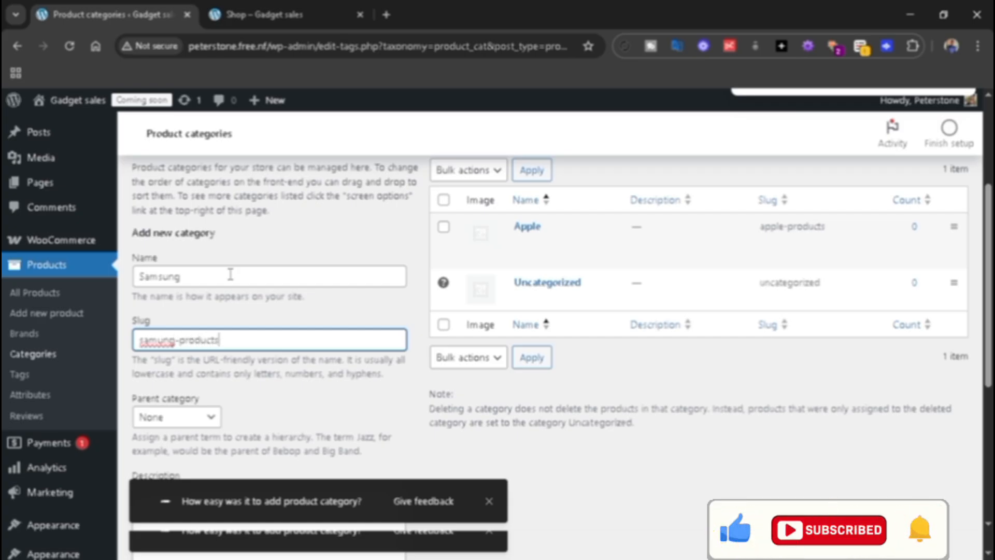
key(Tab)
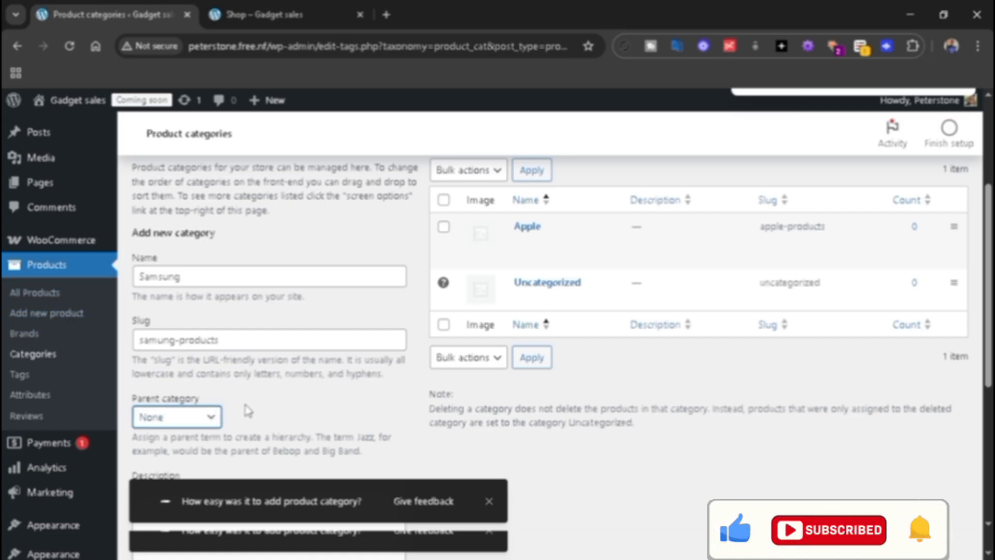
scroll(248, 412, down, 5)
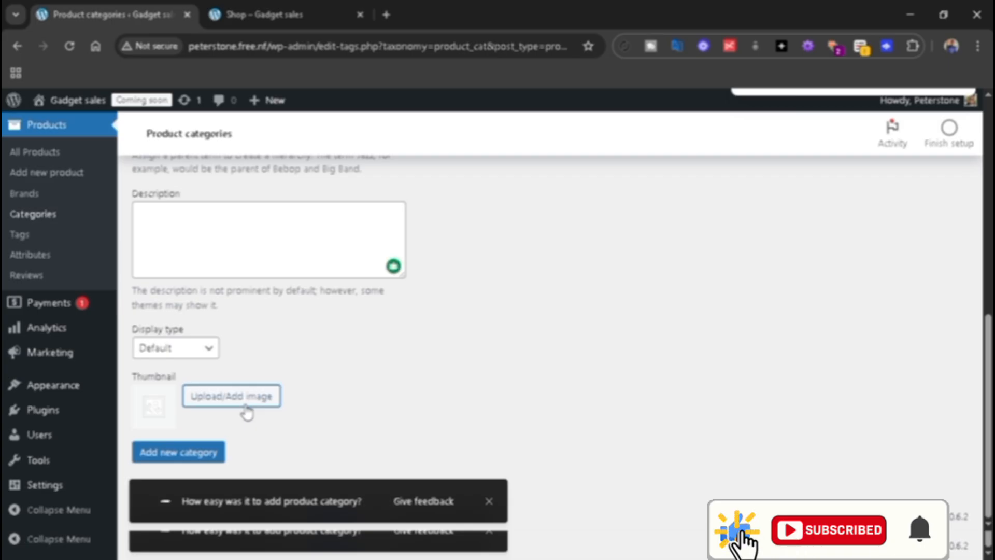
click(216, 231)
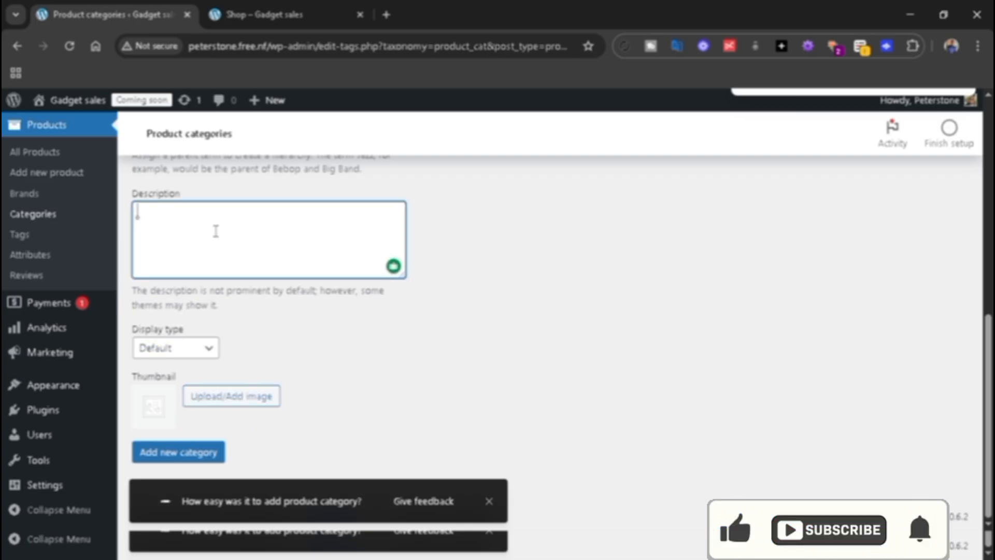
click(178, 456)
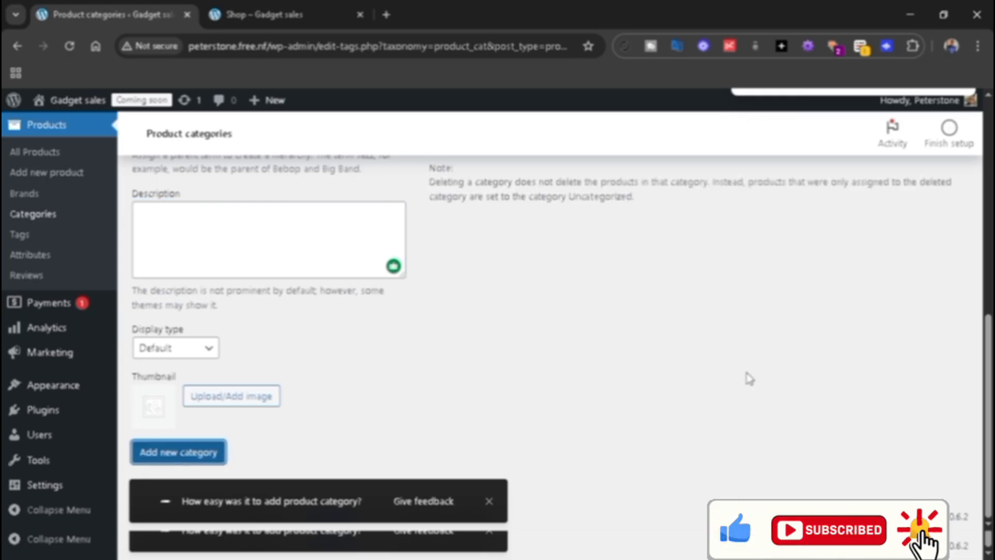
scroll(688, 318, up, 8)
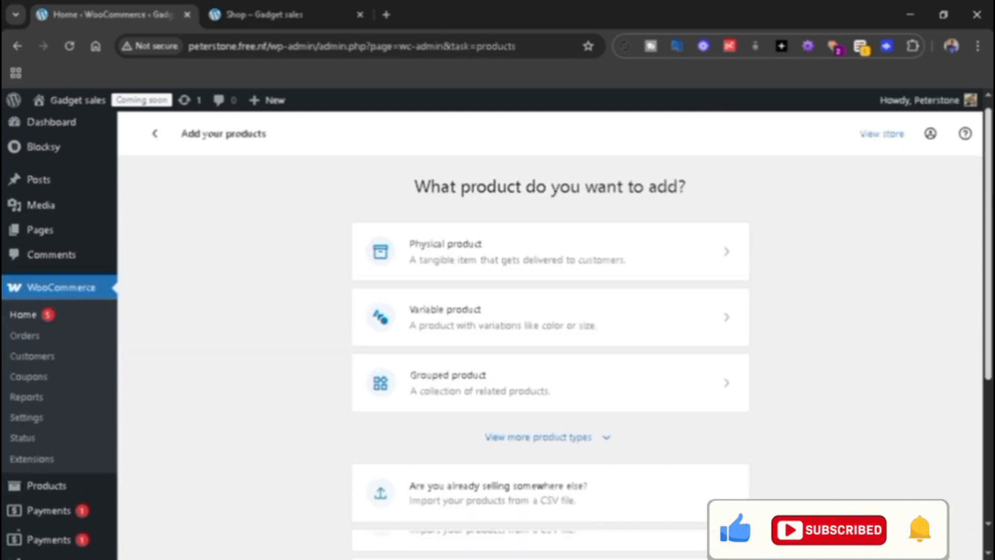
Step: Start a new product and paste in the iPhone 15 Pro Max description
scroll(708, 325, down, 5)
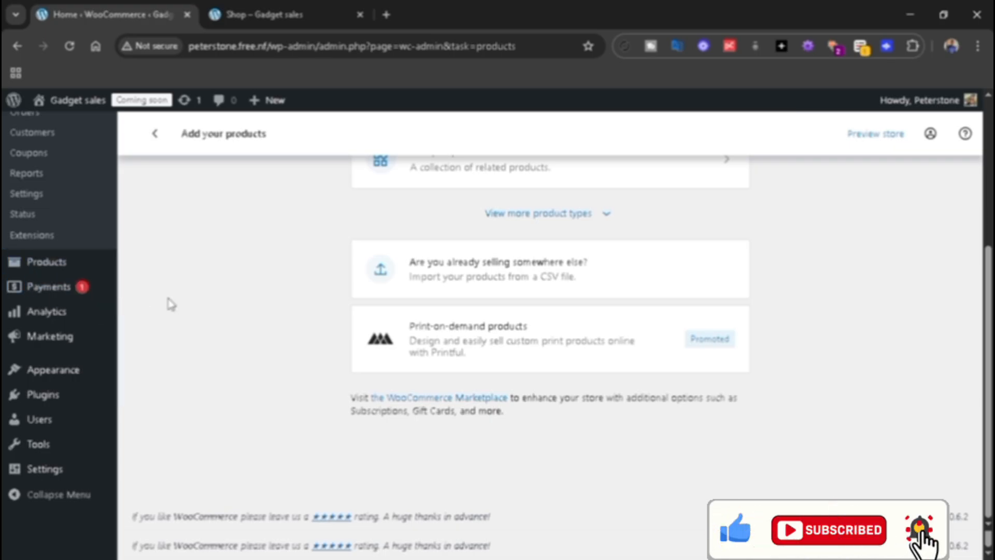
mouse_move(71, 269)
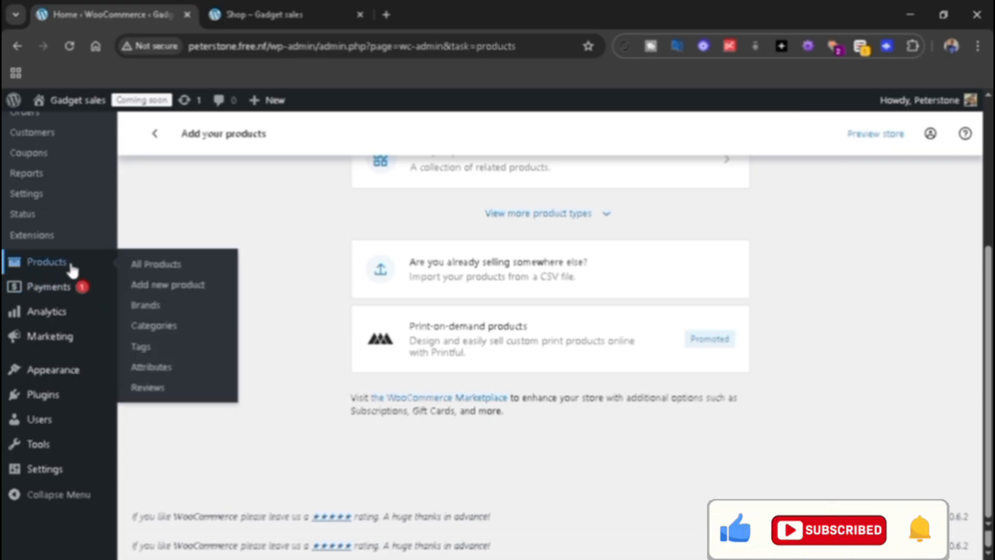
click(170, 289)
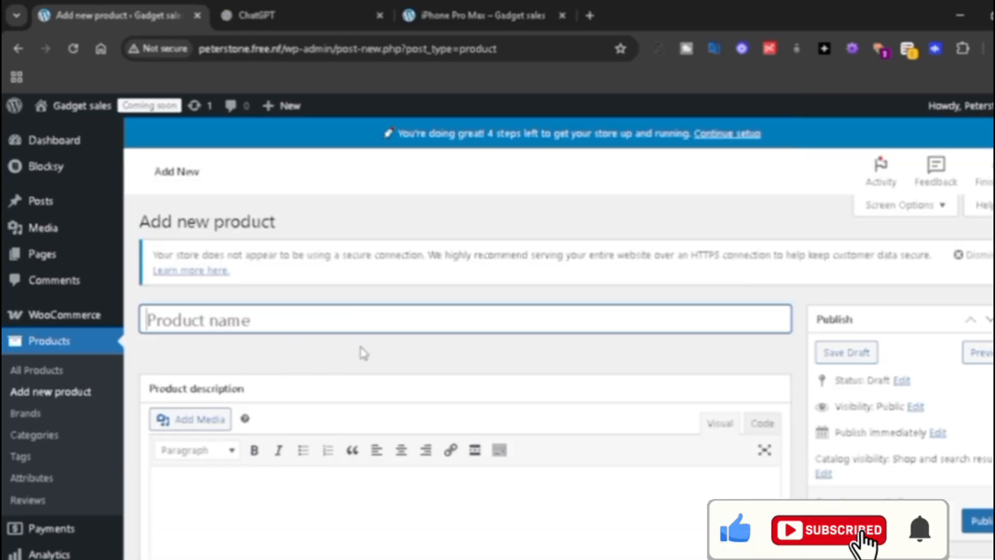
click(367, 505)
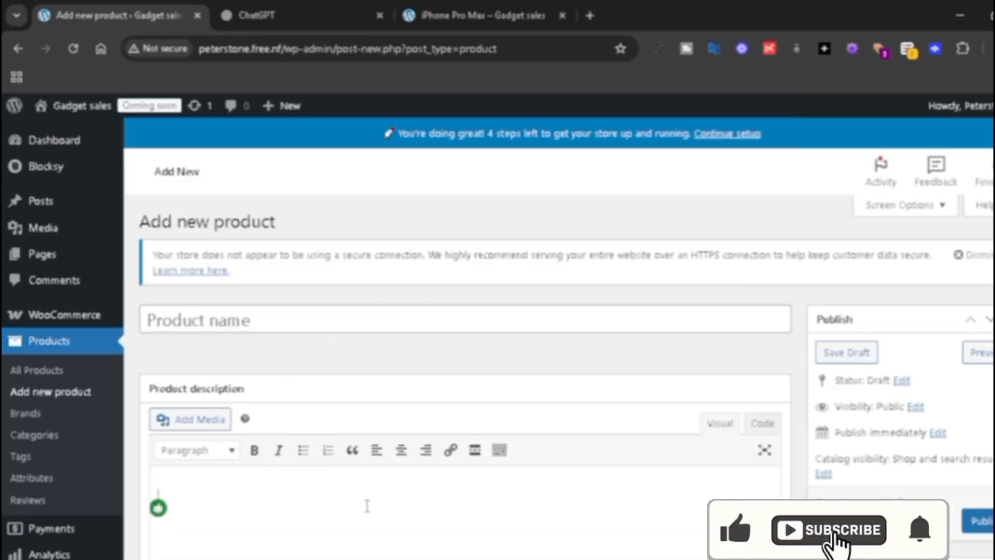
key(ctrl+v)
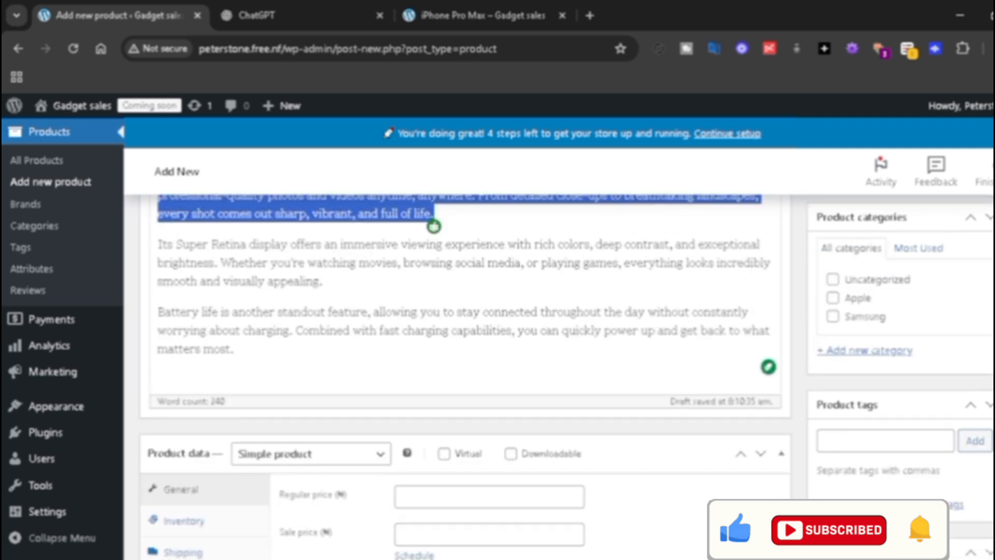
Step: Give the product a regular price of 2000000 and a sale price of 1500000
scroll(465, 363, down, 2)
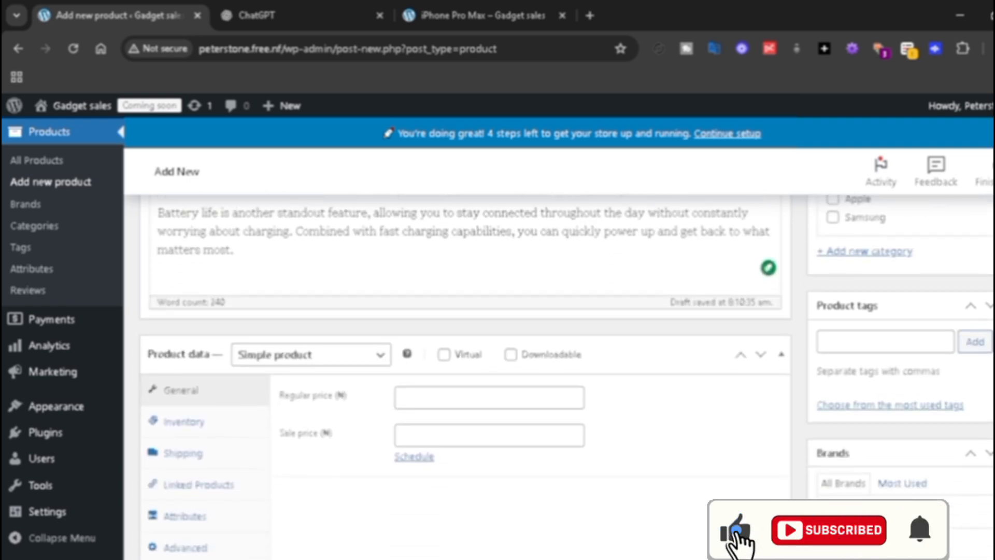
click(465, 396)
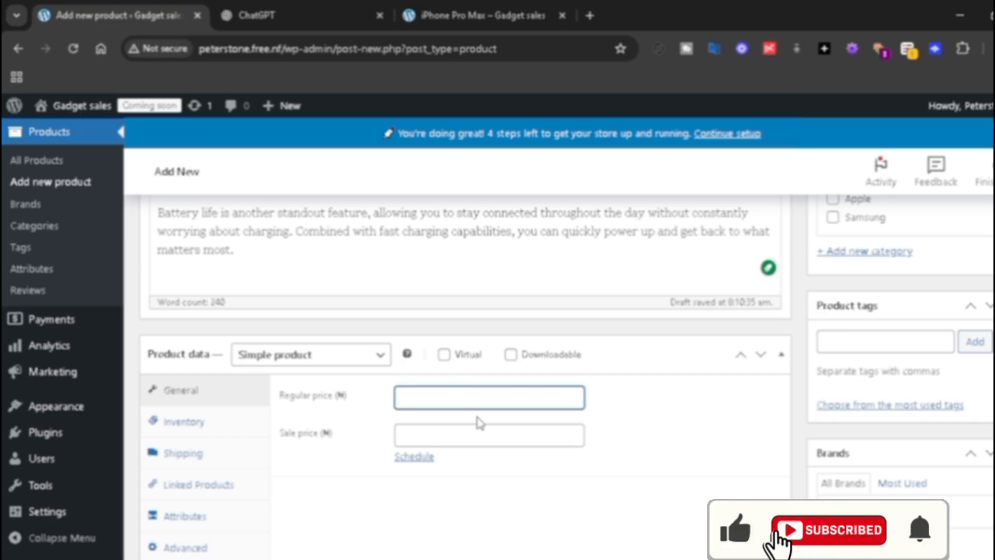
click(478, 438)
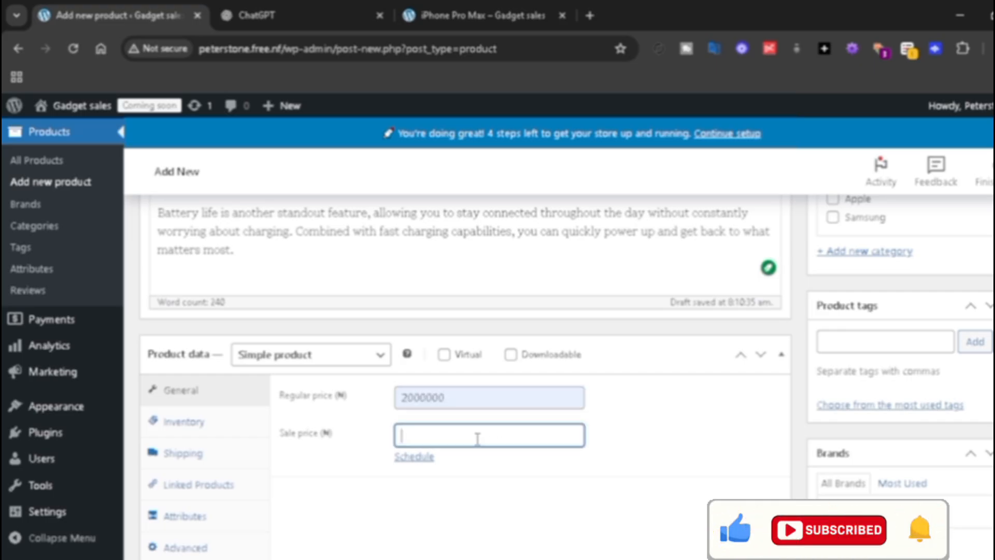
click(444, 438)
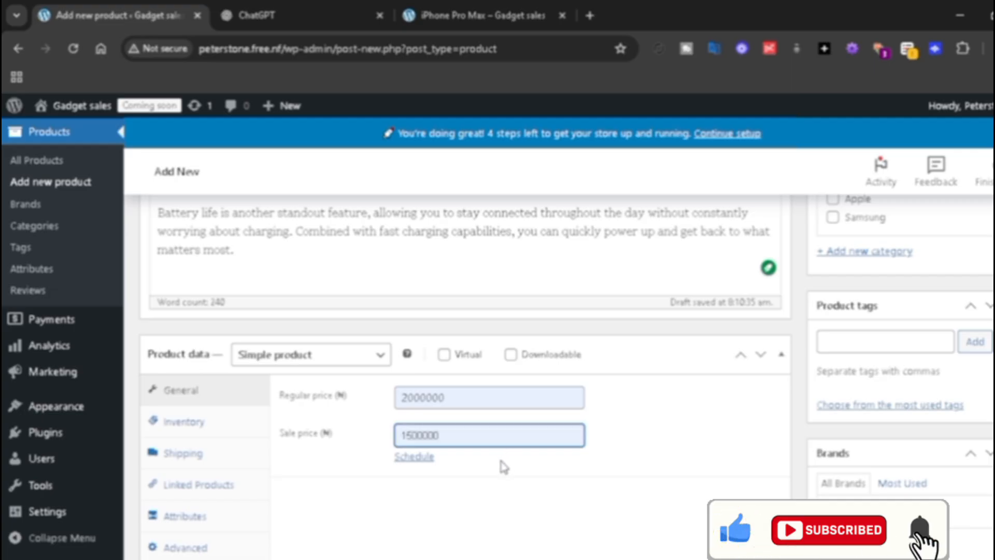
scroll(784, 432, up, 10)
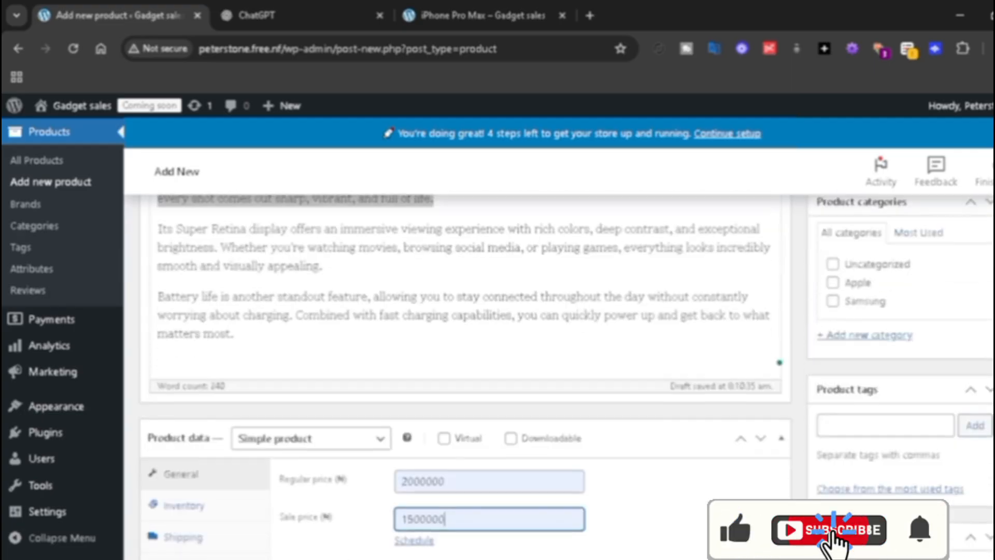
scroll(461, 376, up, 3)
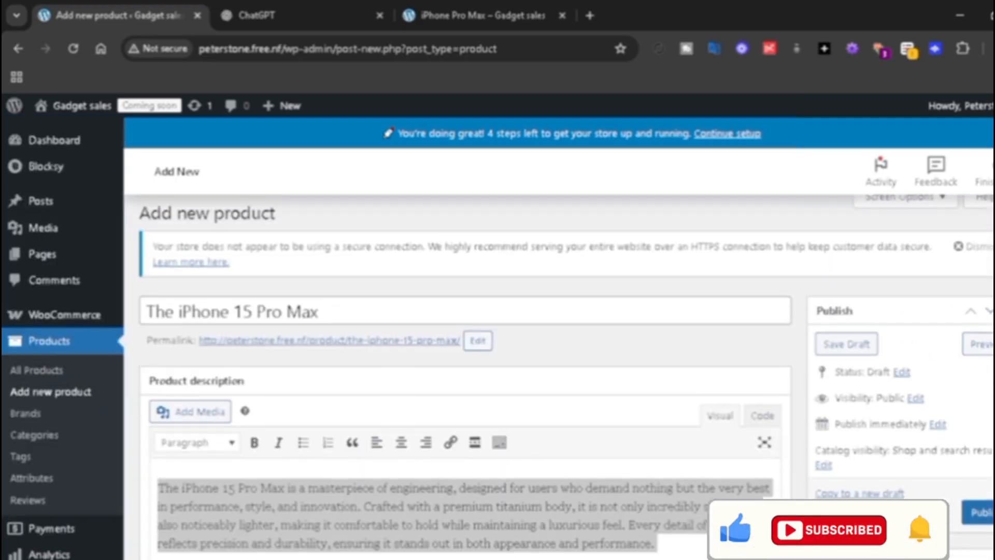
scroll(462, 376, down, 6)
scroll(863, 355, up, 1)
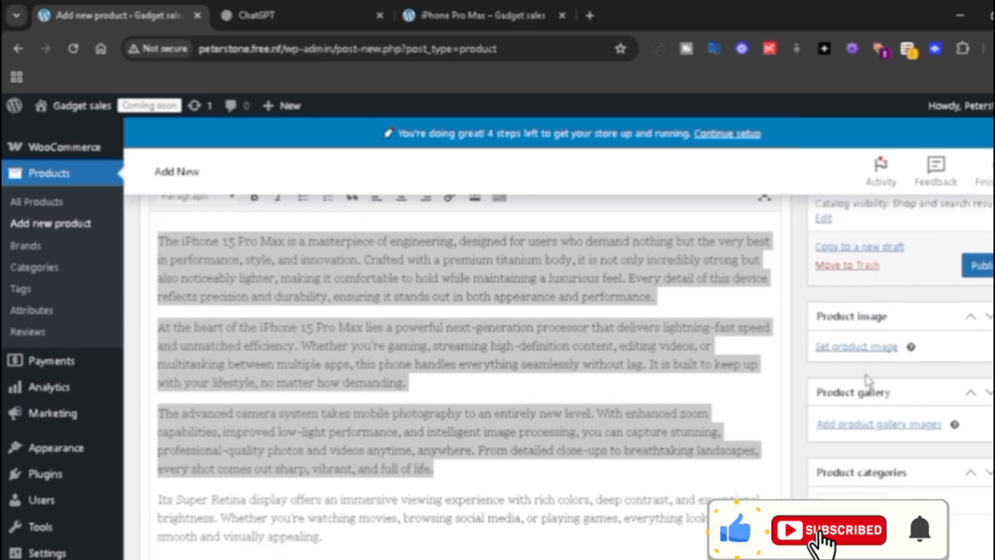
Step: Set the gold iPhone photo from the Media Library as the product image
click(861, 349)
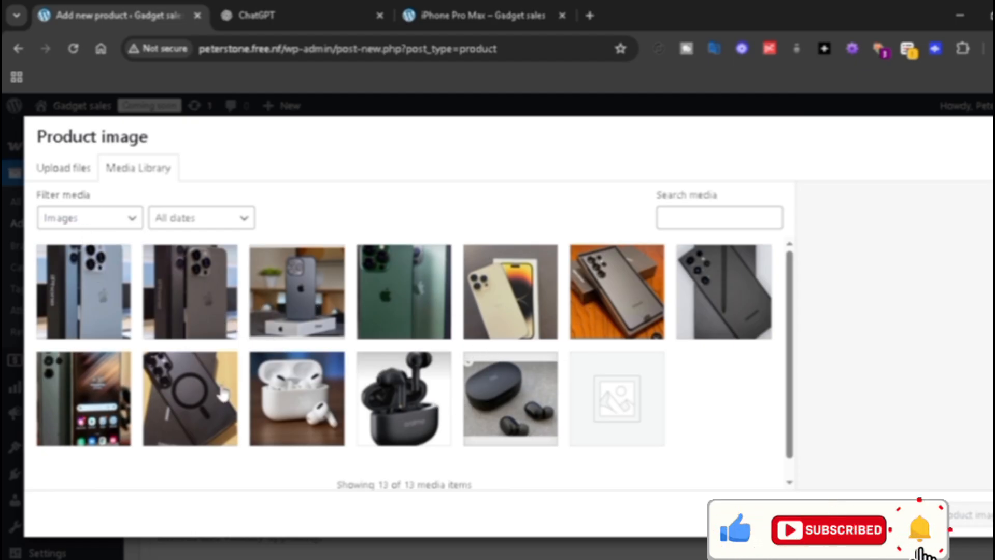
click(52, 174)
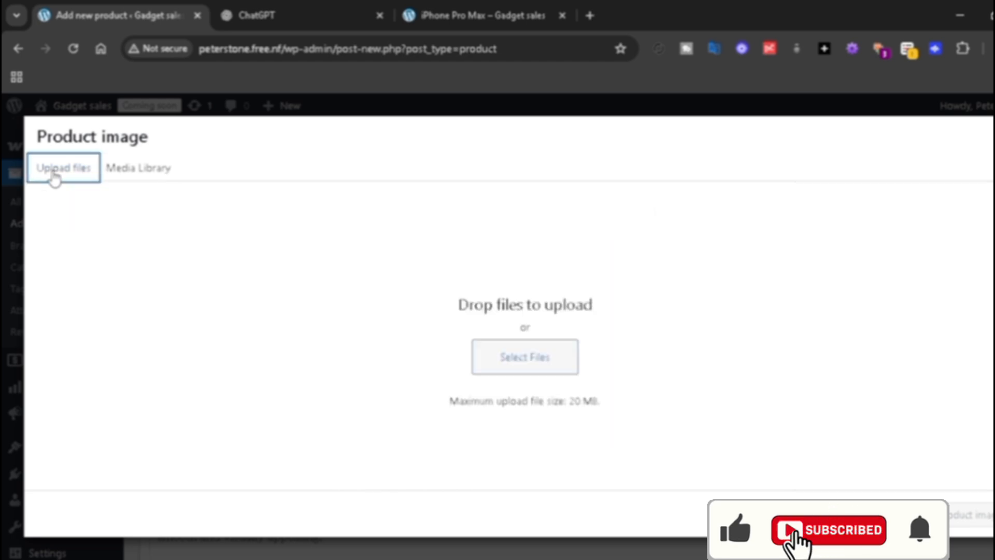
click(137, 171)
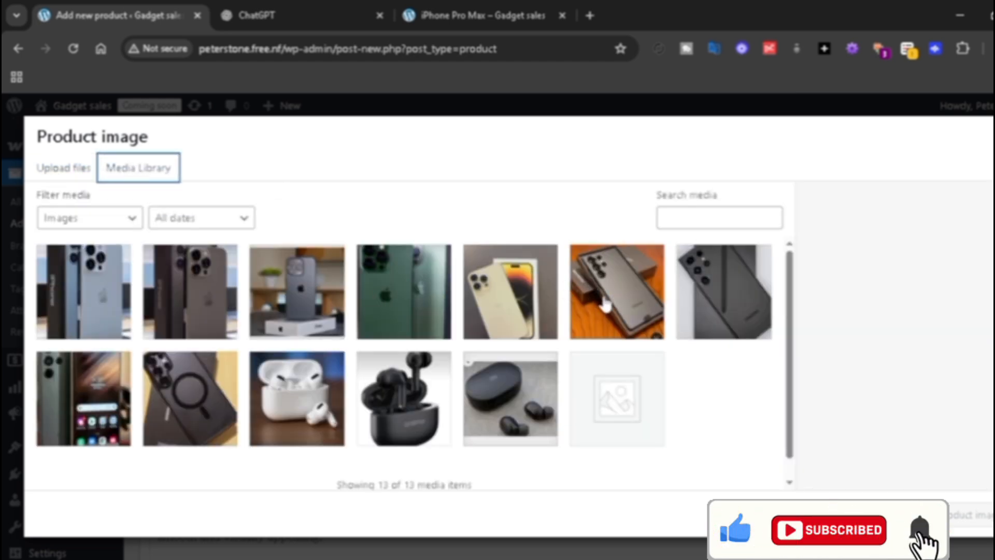
click(482, 317)
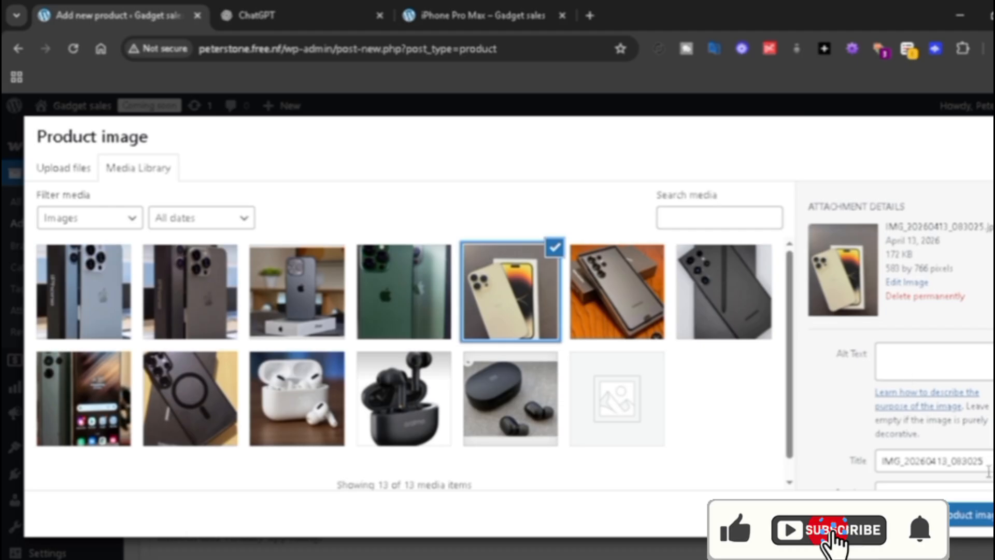
click(975, 515)
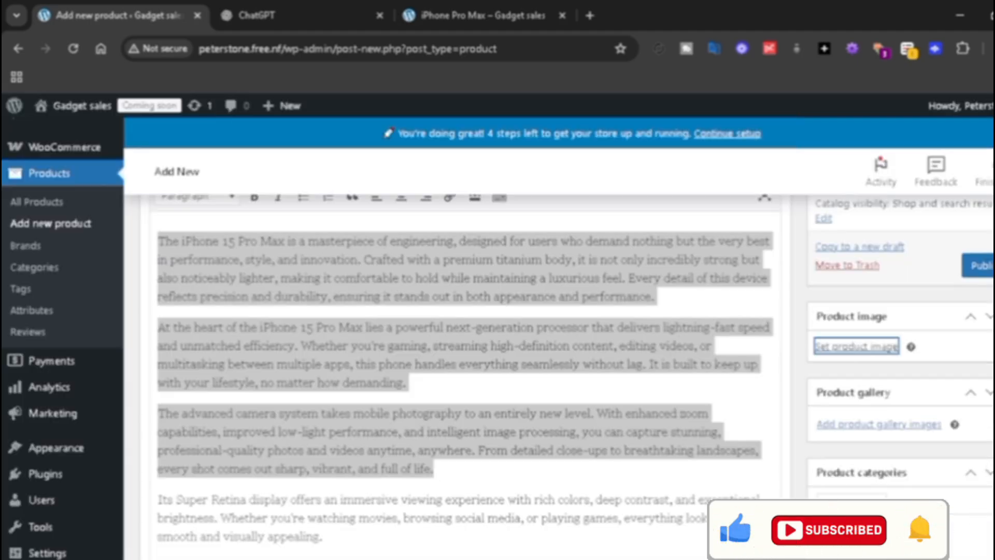
Step: Add the green, grey and dark iPhone photos to the product gallery
scroll(981, 353, down, 3)
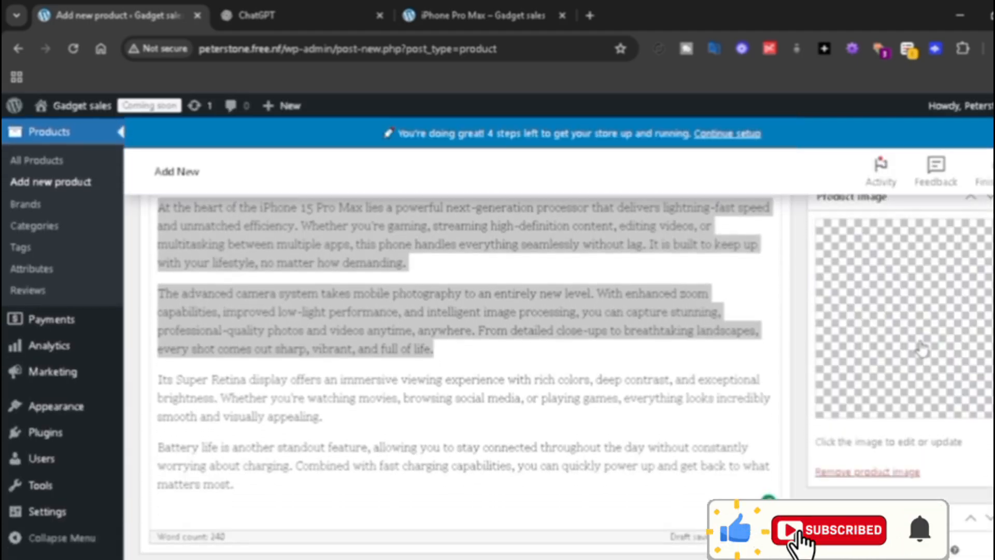
scroll(566, 376, down, 5)
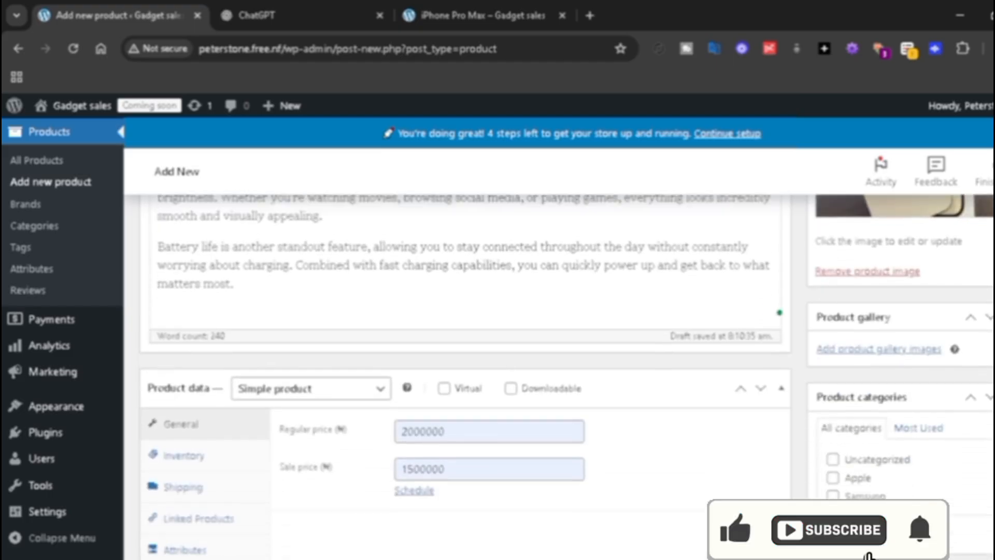
click(883, 266)
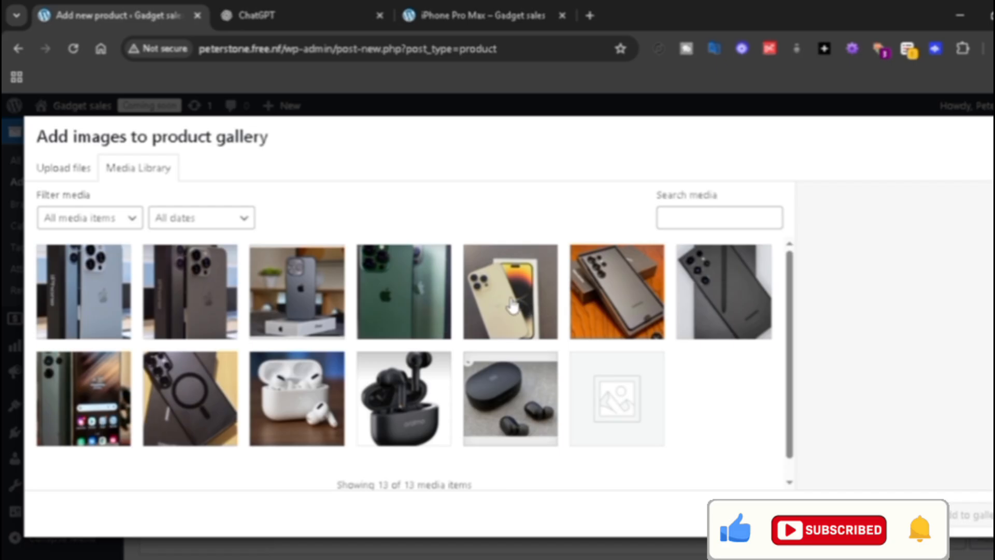
click(394, 286)
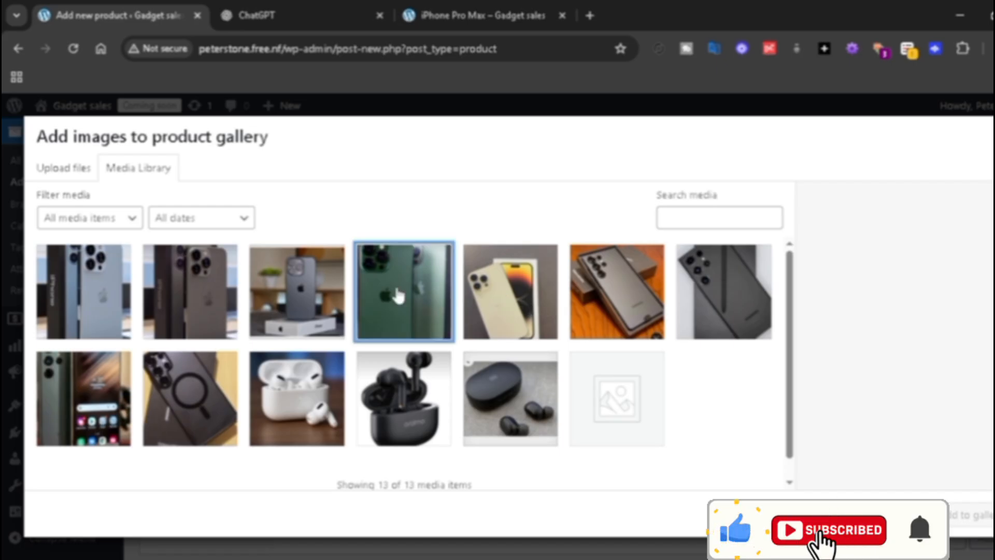
click(269, 288)
click(179, 272)
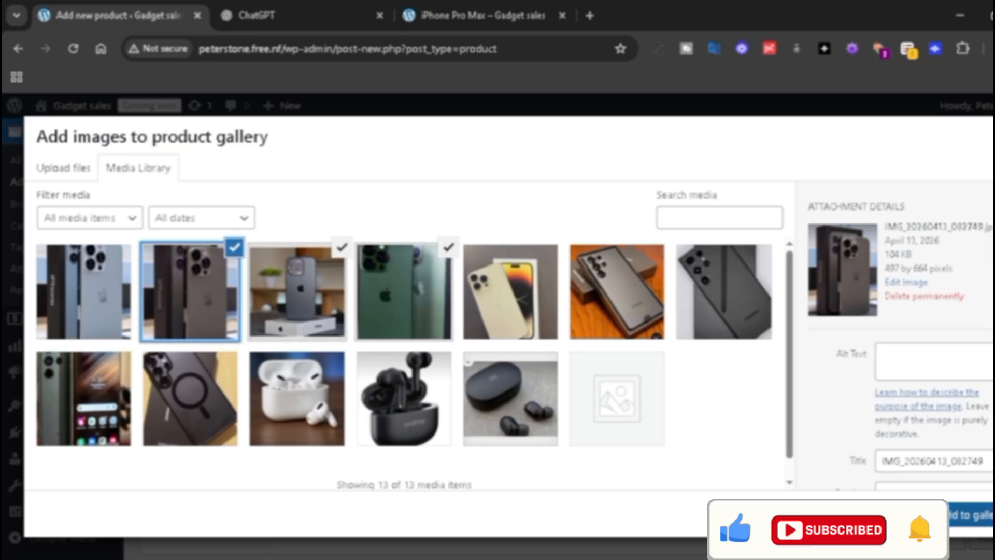
click(973, 515)
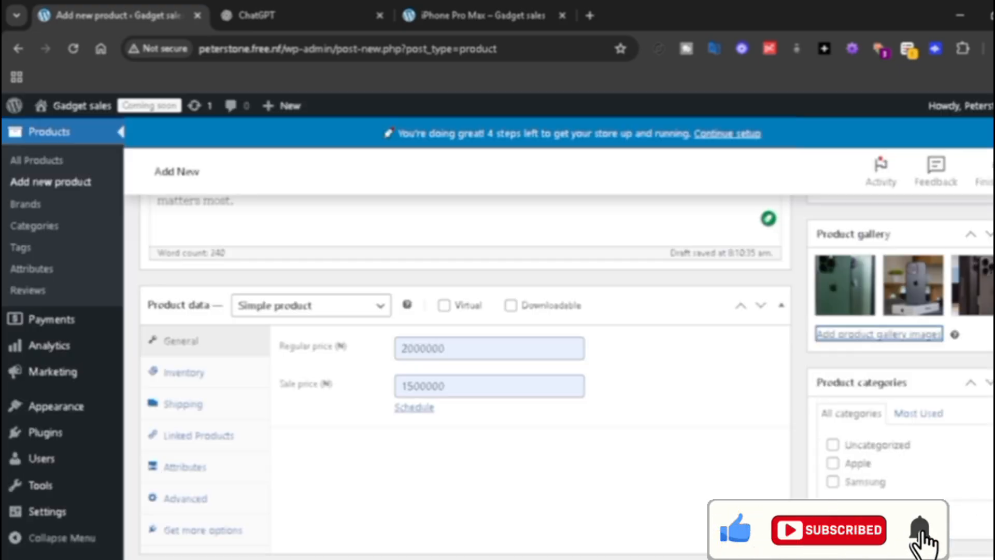
scroll(566, 377, down, 2)
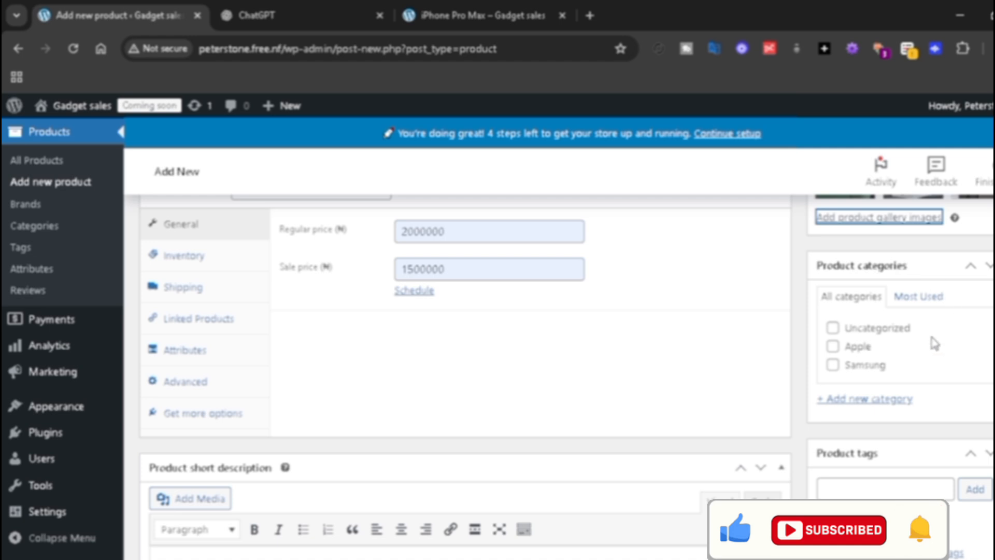
Step: File the iPhone 15 Pro Max under the Apple product category
click(832, 346)
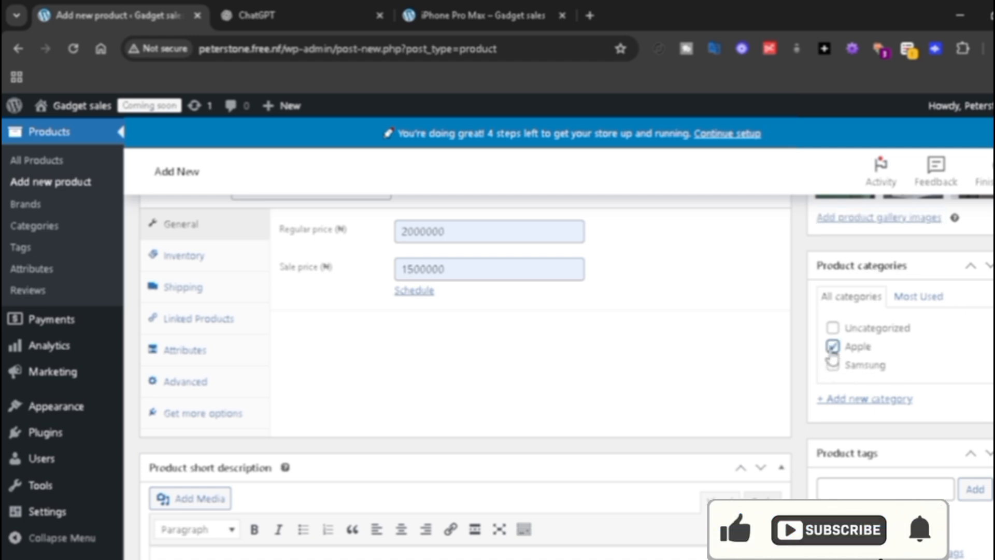
scroll(832, 347, down, 1)
scroll(832, 316, down, 4)
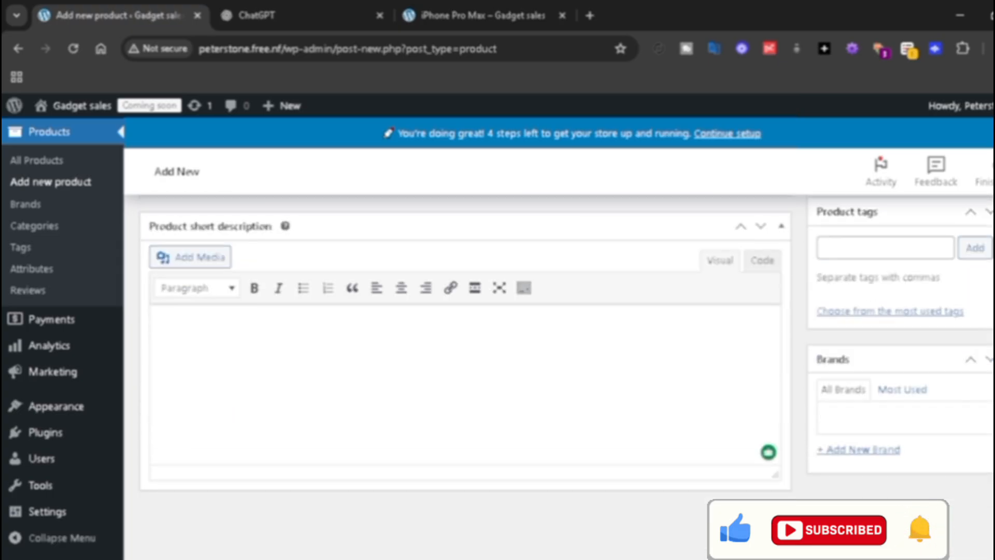
scroll(461, 362, up, 15)
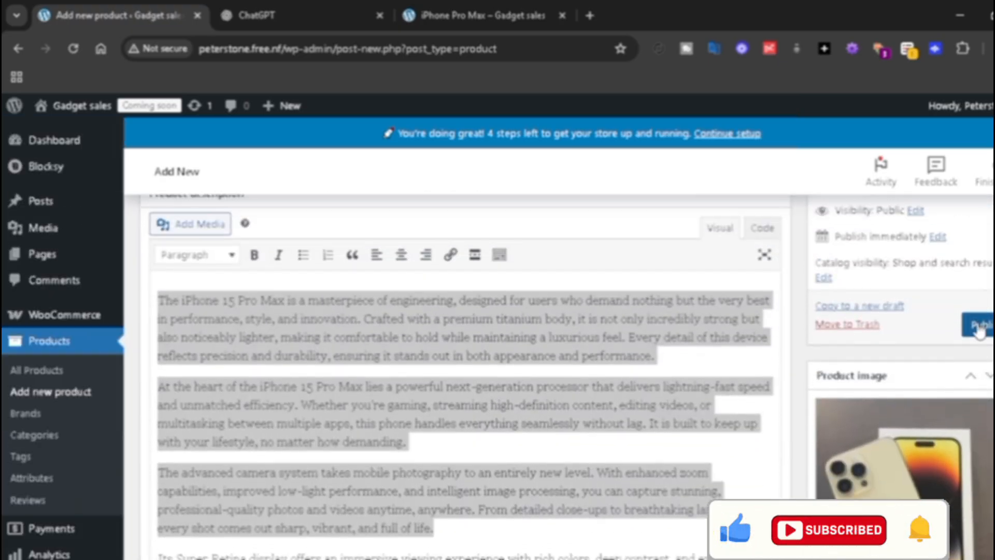
Step: Publish the iPhone 15 Pro Max product
click(979, 328)
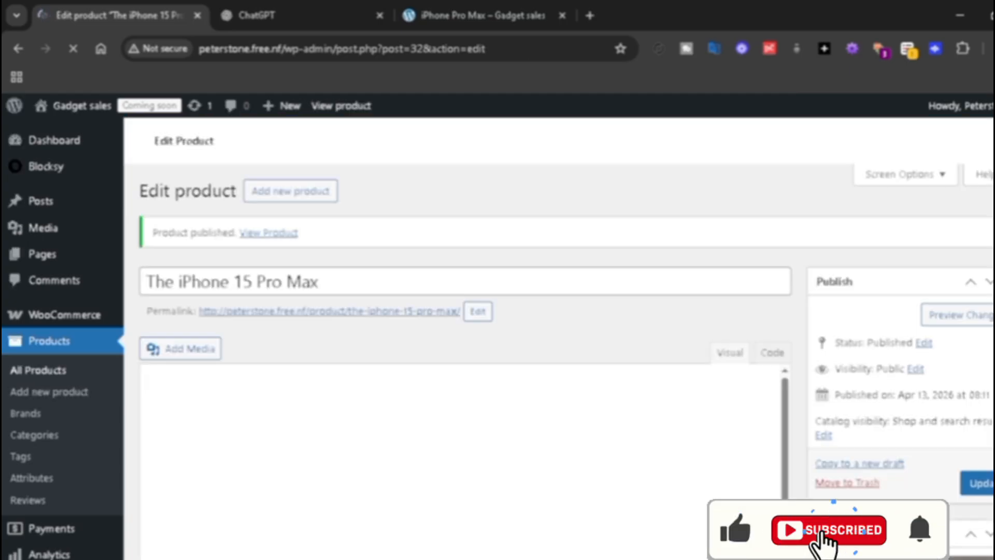
scroll(461, 337, down, 6)
scroll(462, 337, up, 5)
scroll(461, 337, down, 6)
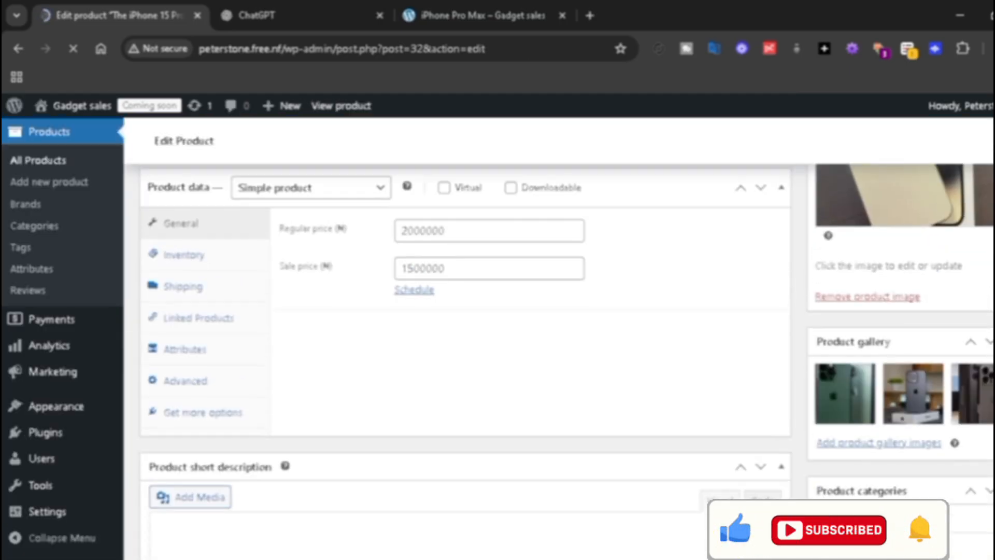
scroll(462, 337, up, 7)
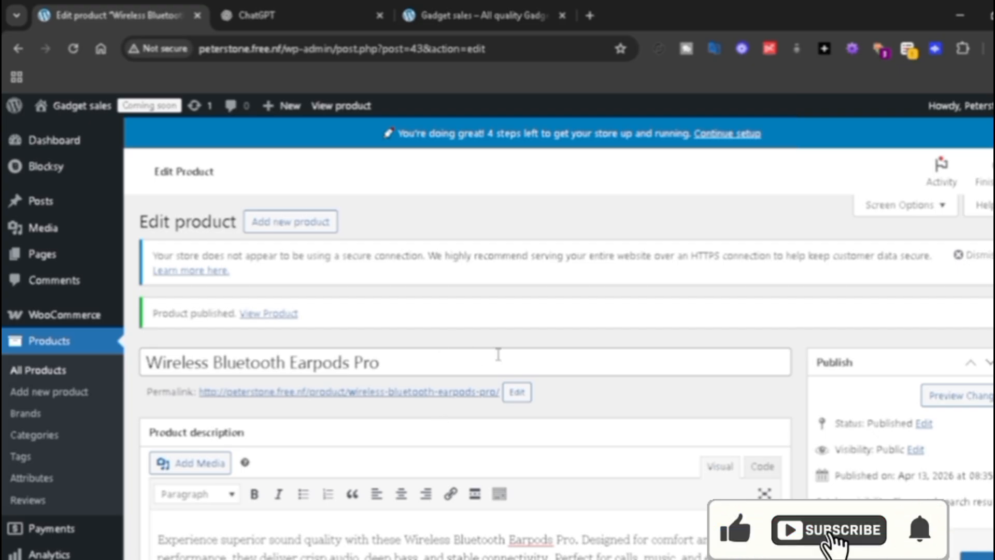
Step: On the live store, open the Samsung Galaxy S23 Ultra and browse its product photos
click(480, 15)
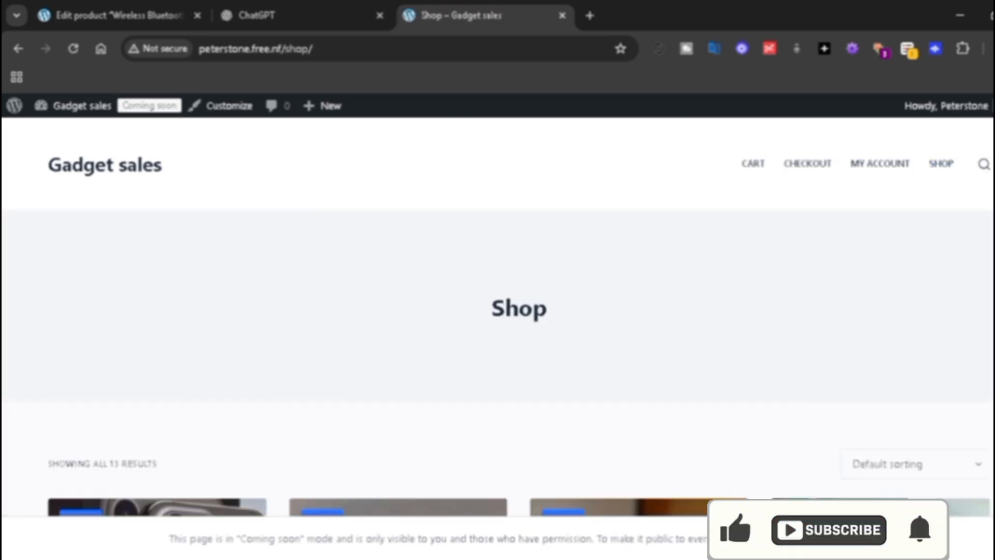
scroll(498, 311, down, 8)
scroll(498, 311, down, 10)
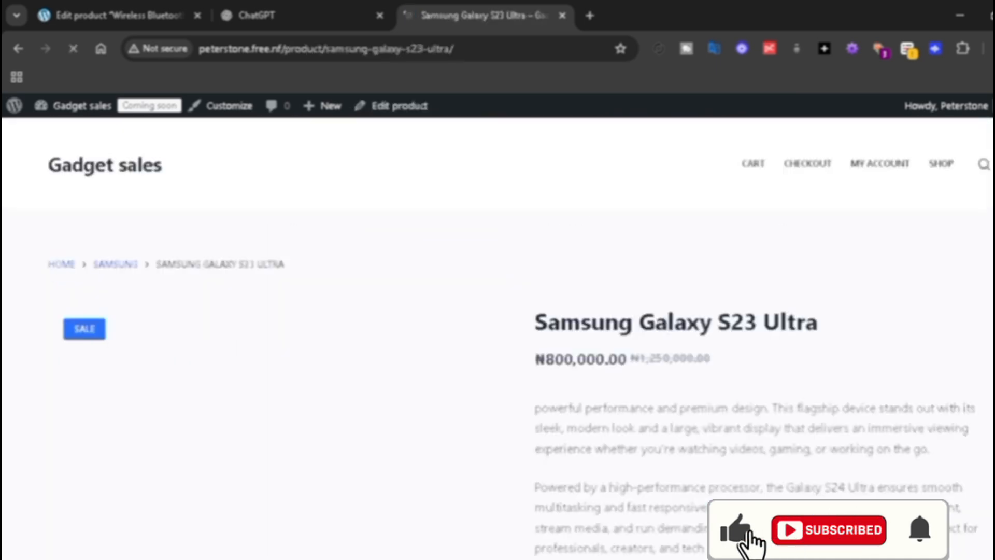
scroll(498, 321, down, 1)
scroll(498, 311, down, 9)
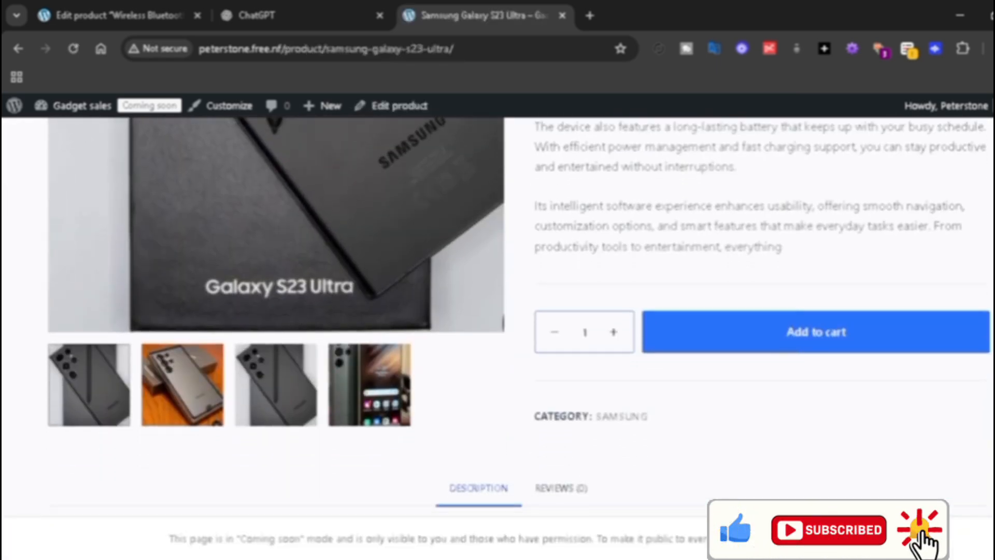
scroll(498, 337, up, 1)
scroll(389, 337, down, 1)
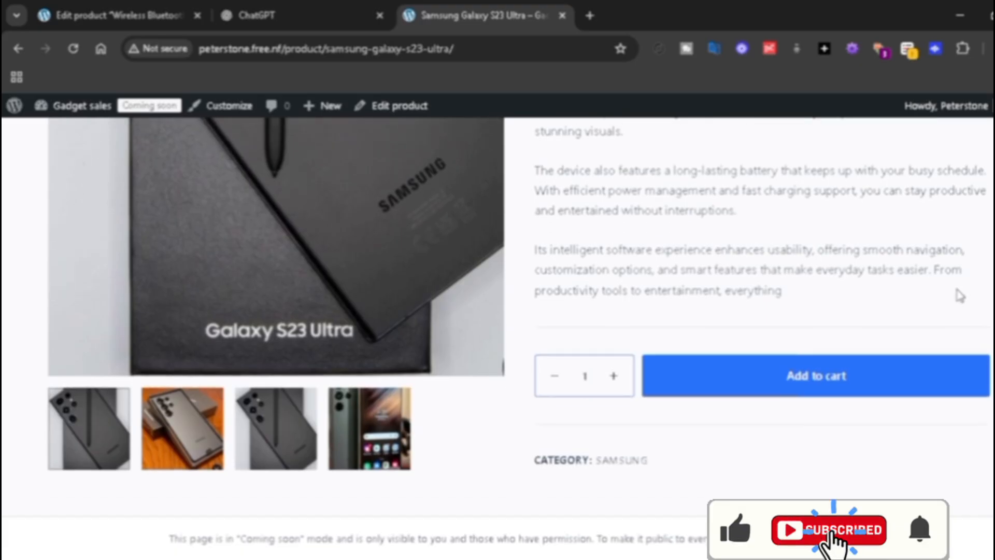
click(174, 460)
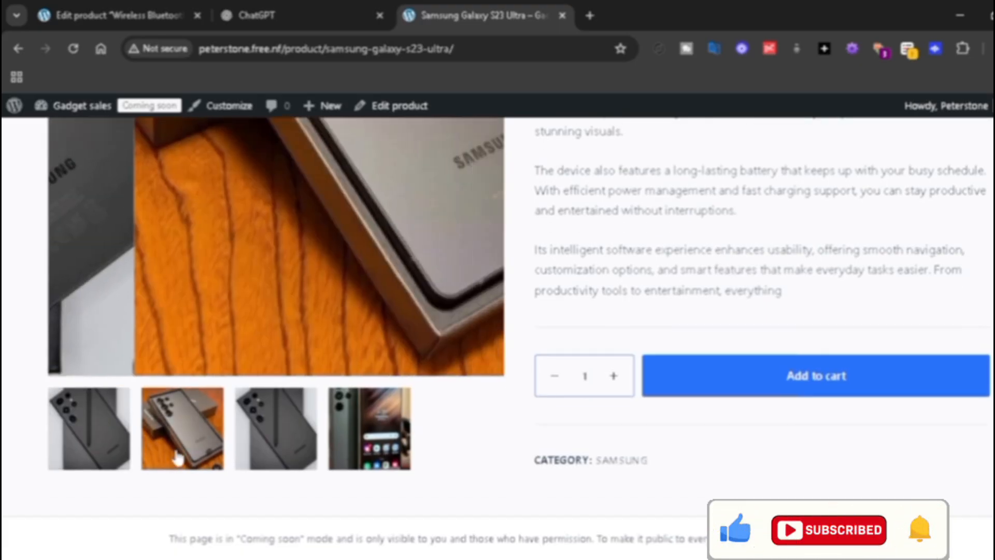
click(251, 451)
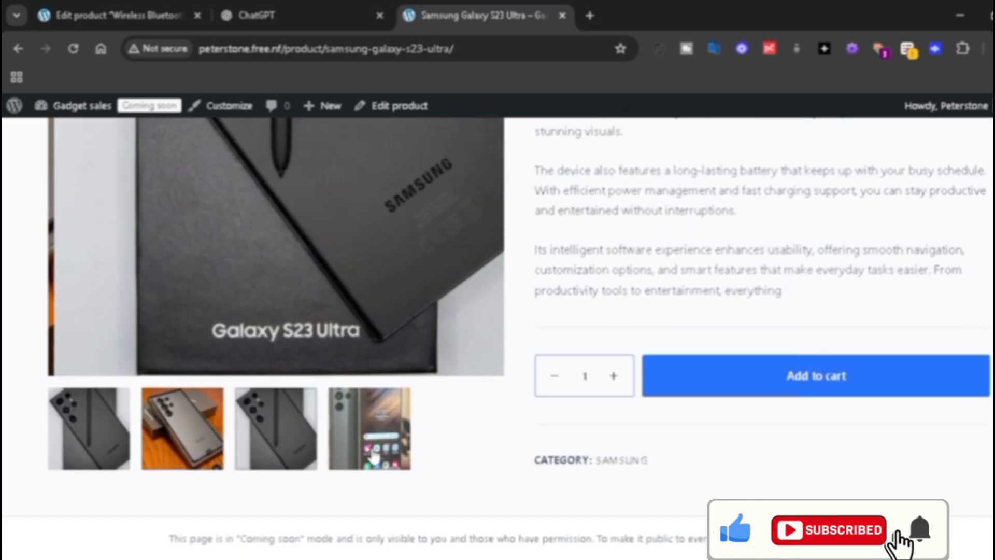
click(369, 456)
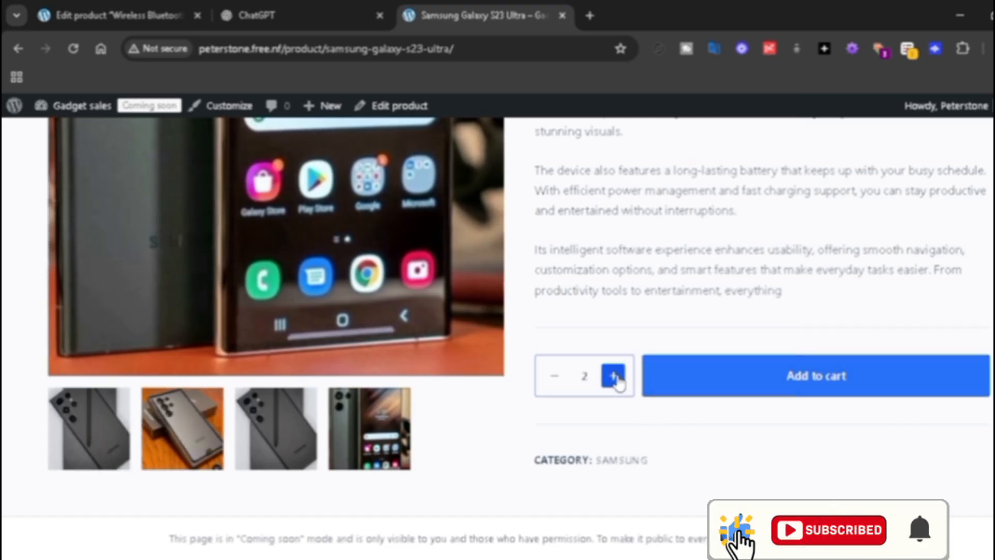
Step: Add three Samsung Galaxy S23 Ultra phones to the cart
click(811, 388)
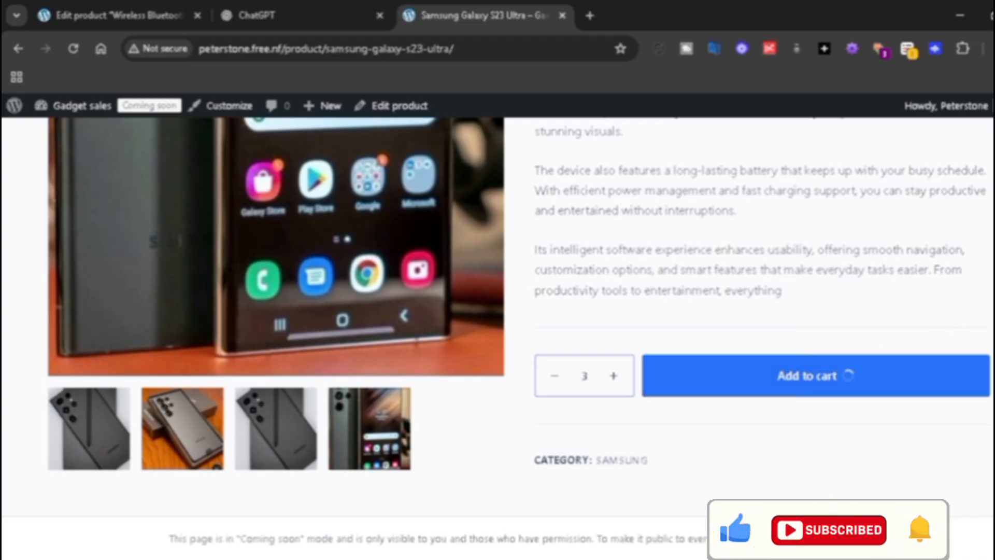
scroll(498, 332, up, 5)
scroll(498, 331, down, 6)
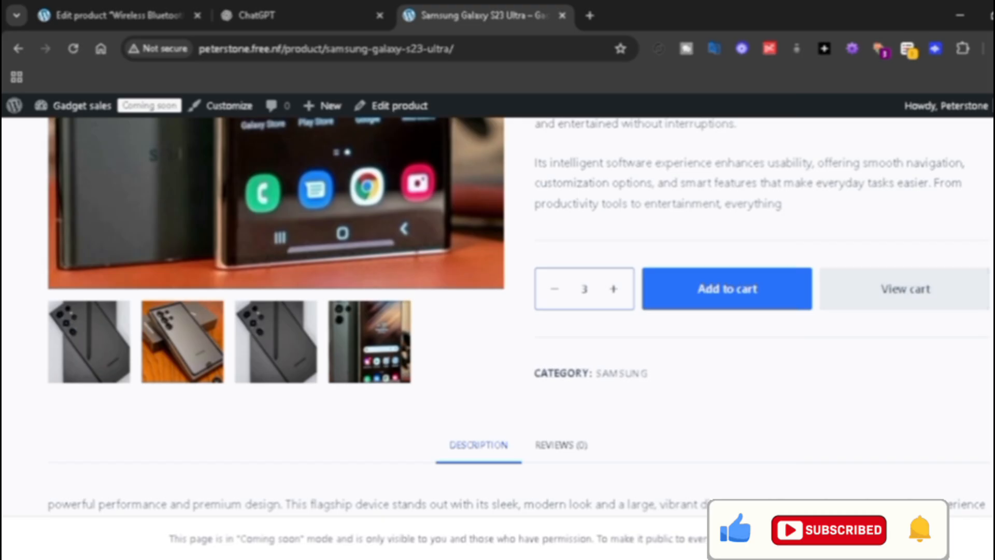
scroll(498, 331, up, 7)
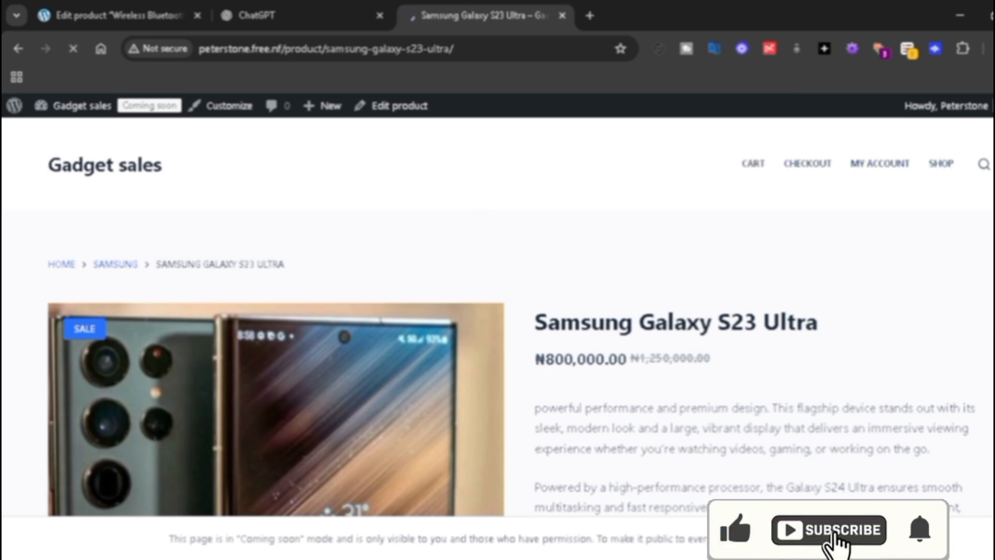
scroll(498, 321, down, 1)
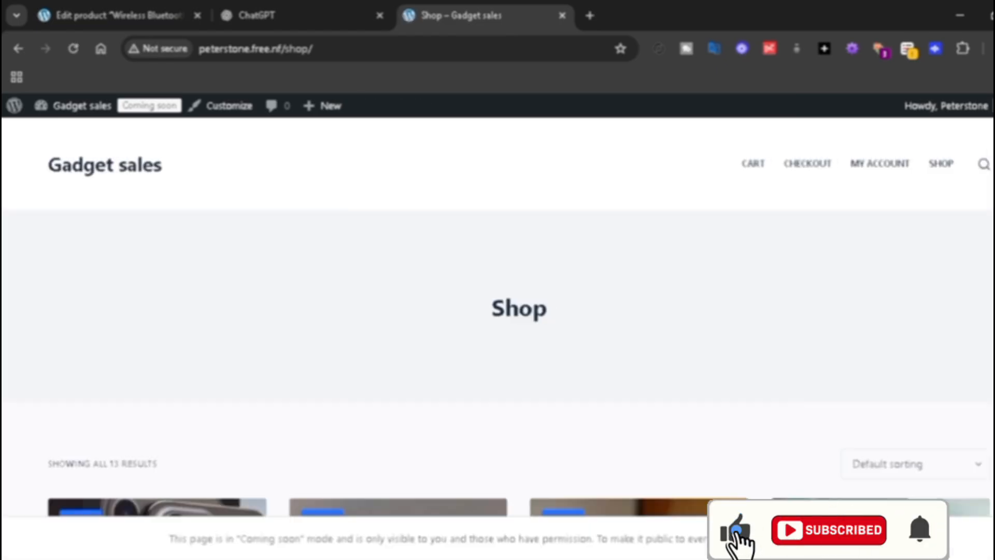
scroll(498, 337, down, 7)
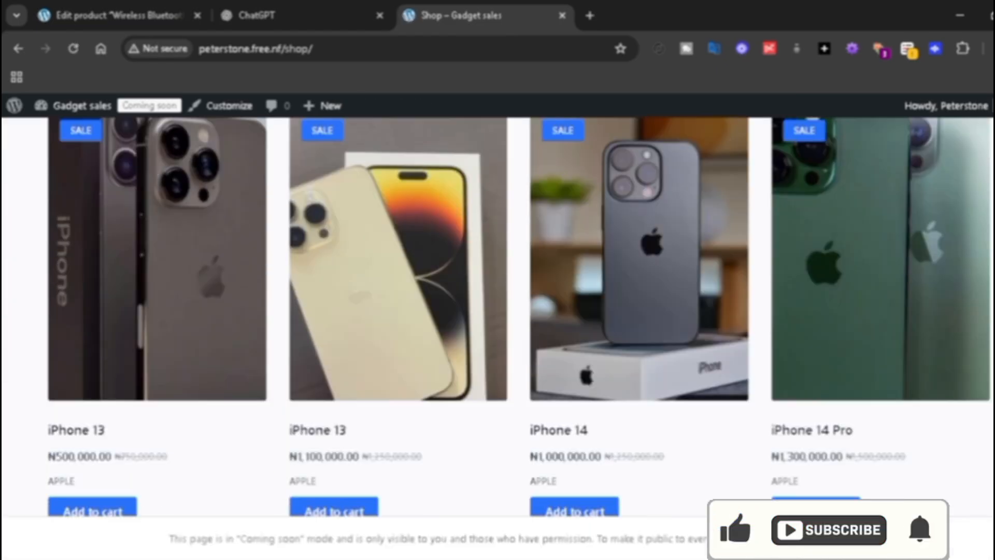
scroll(498, 337, up, 2)
scroll(497, 337, down, 1)
scroll(497, 337, up, 3)
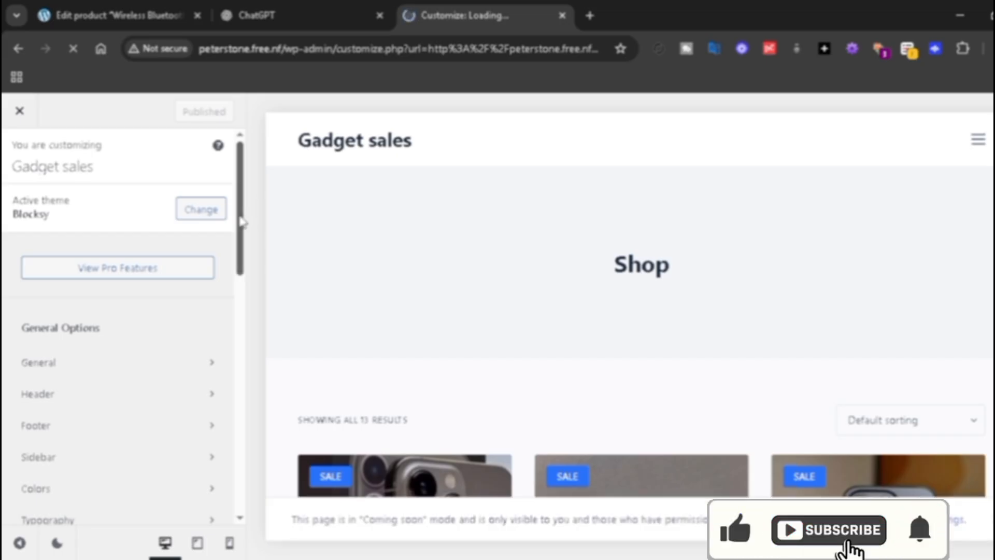
Step: Turn off the Shop page title in WooCommerce Product Archives settings
drag(242, 218, 230, 406)
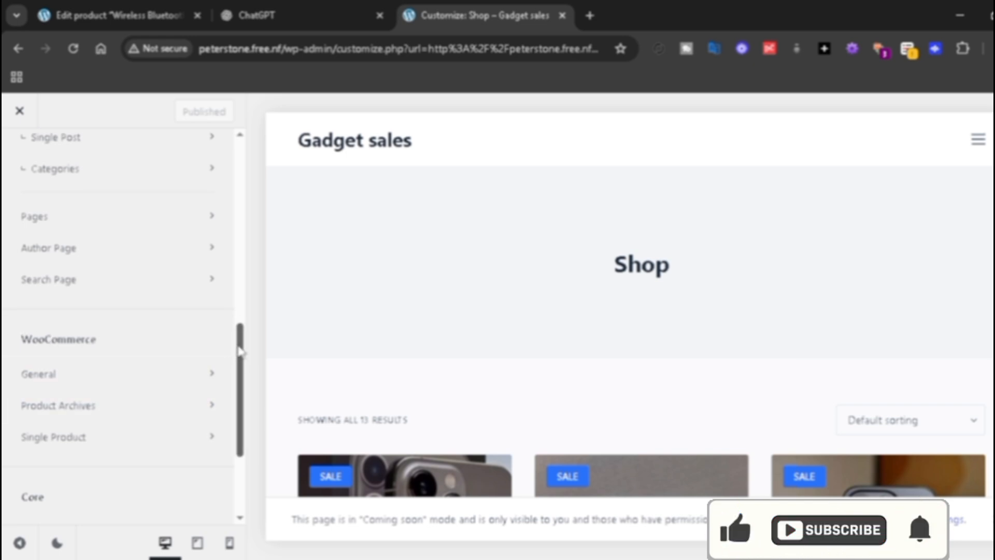
drag(242, 350, 242, 364)
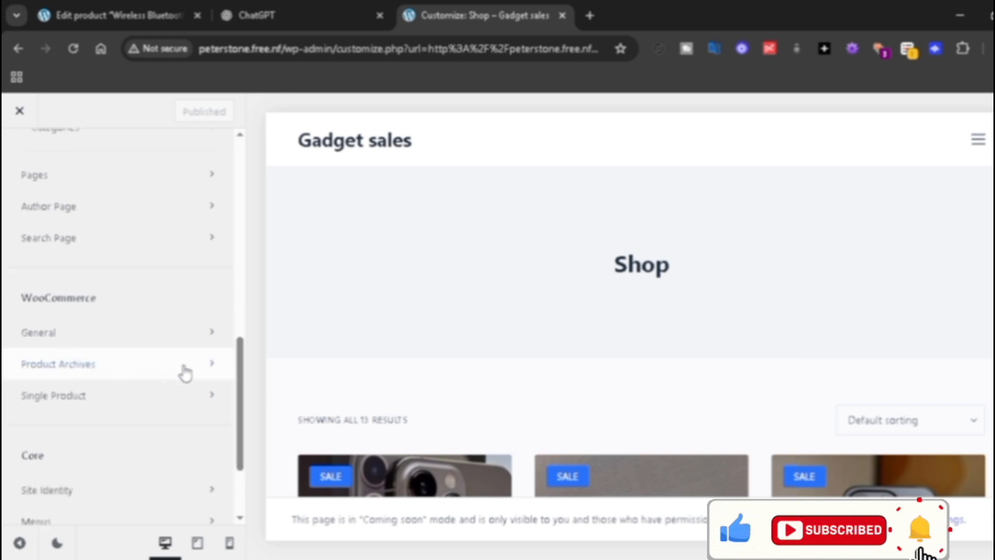
click(213, 364)
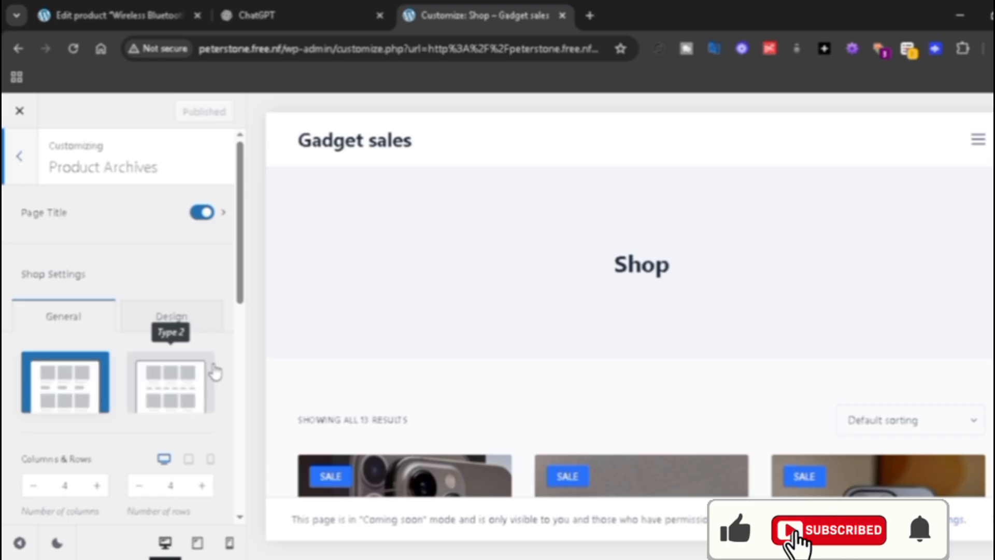
drag(238, 286, 237, 311)
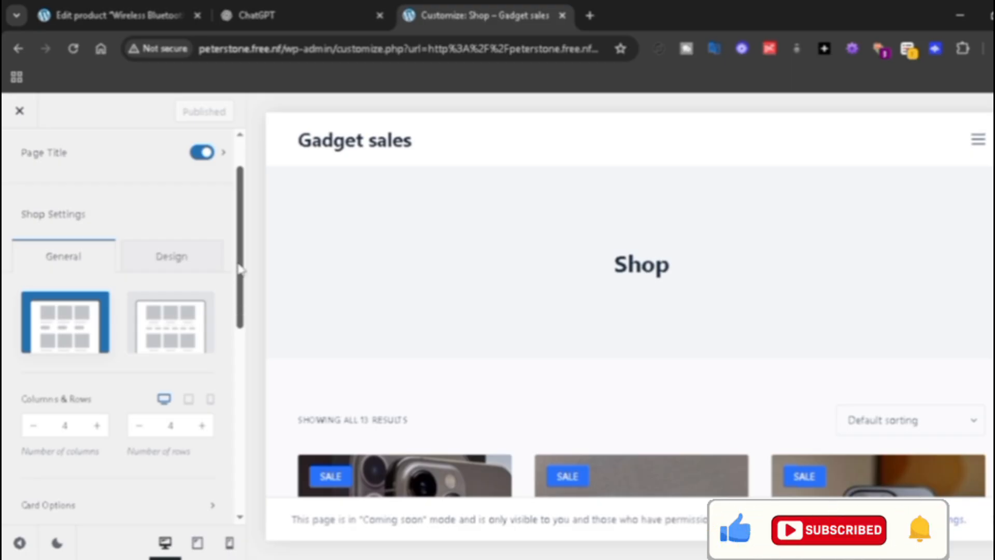
drag(241, 253, 240, 231)
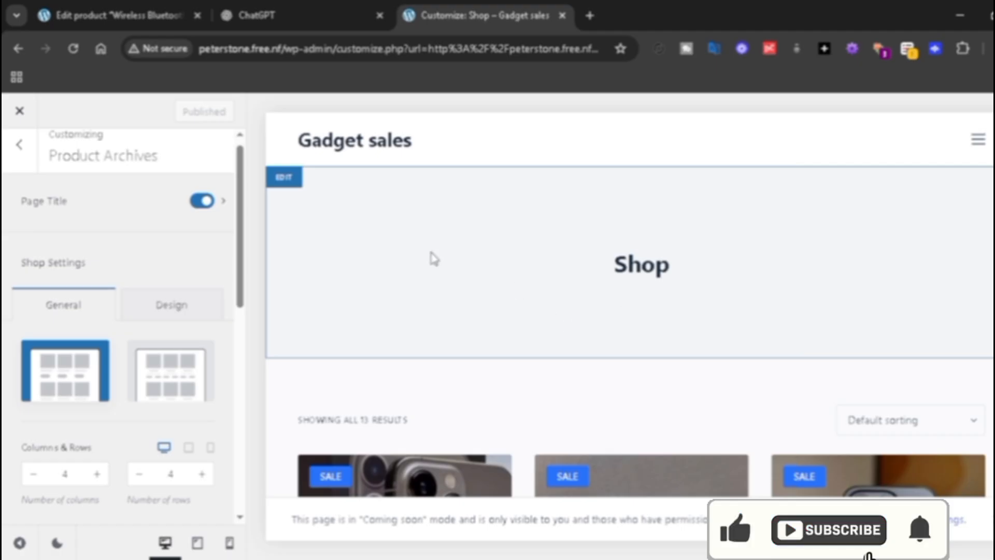
click(206, 202)
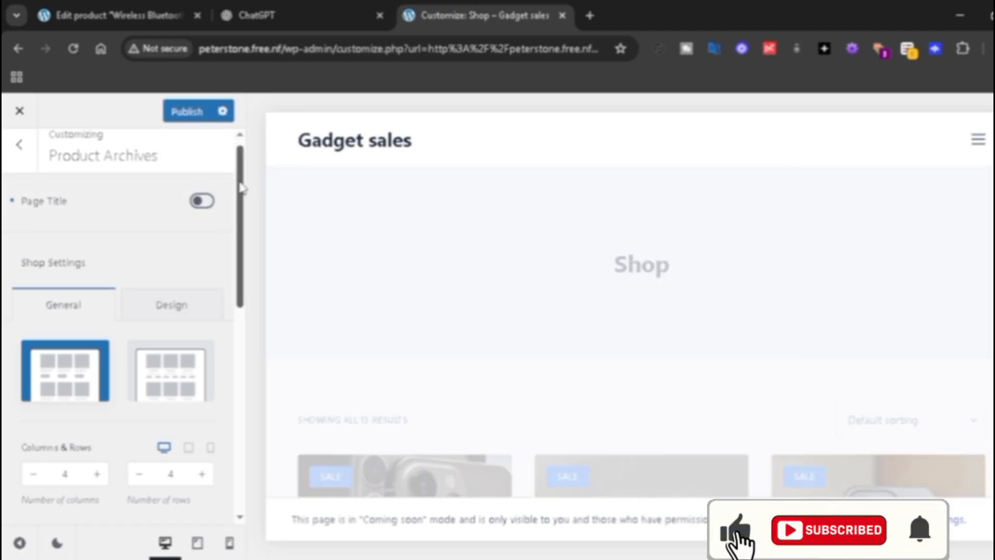
Step: Set the shop to display 5 product columns
drag(240, 189, 243, 217)
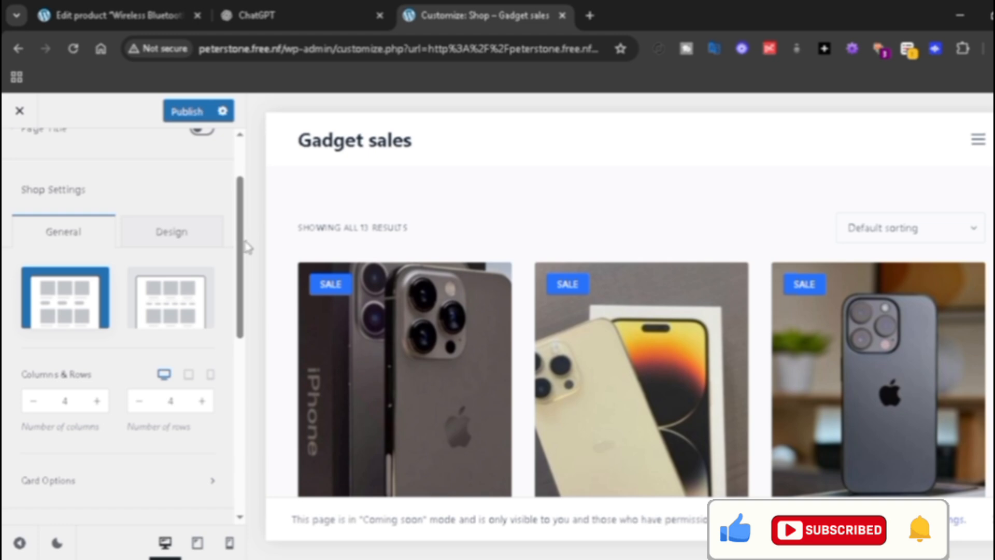
drag(245, 255, 243, 263)
click(281, 203)
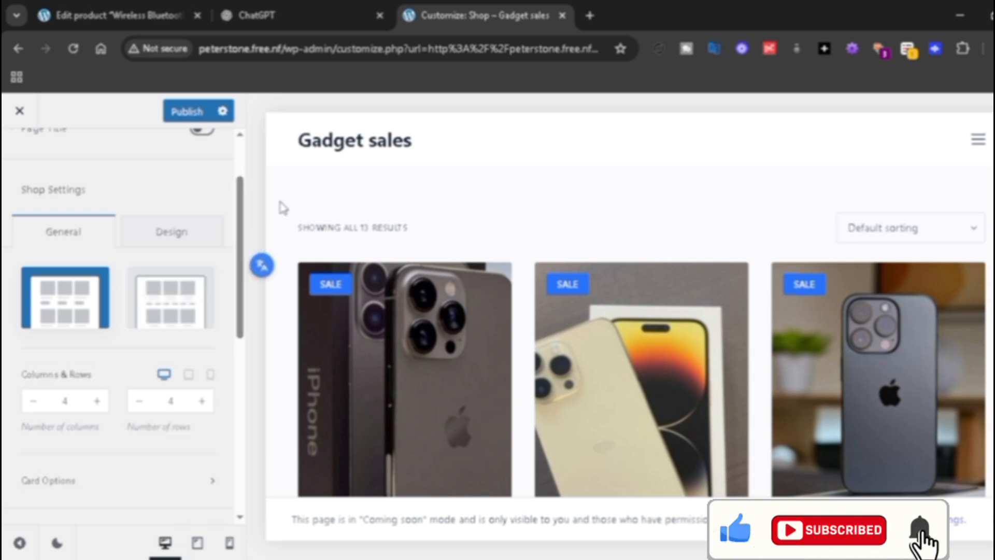
scroll(244, 259, down, 2)
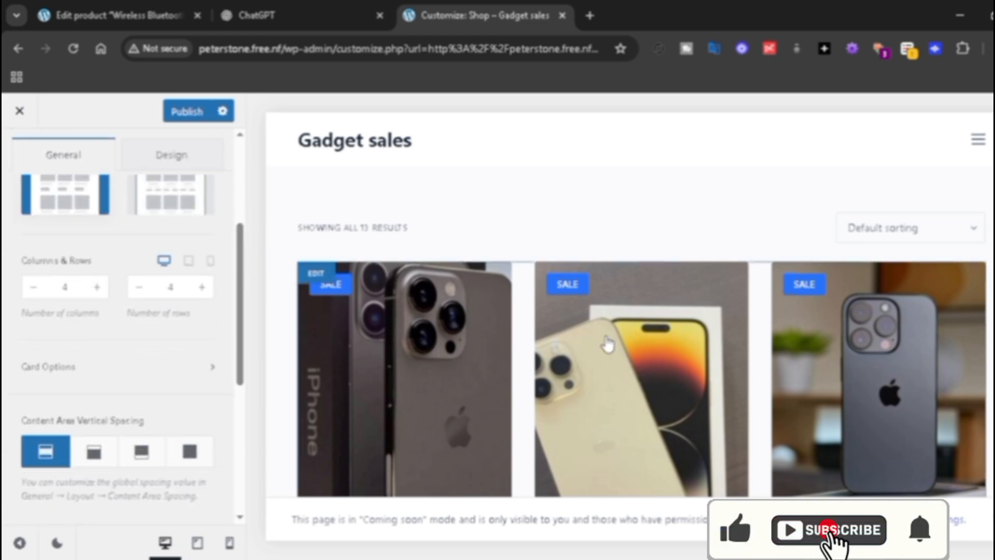
click(98, 287)
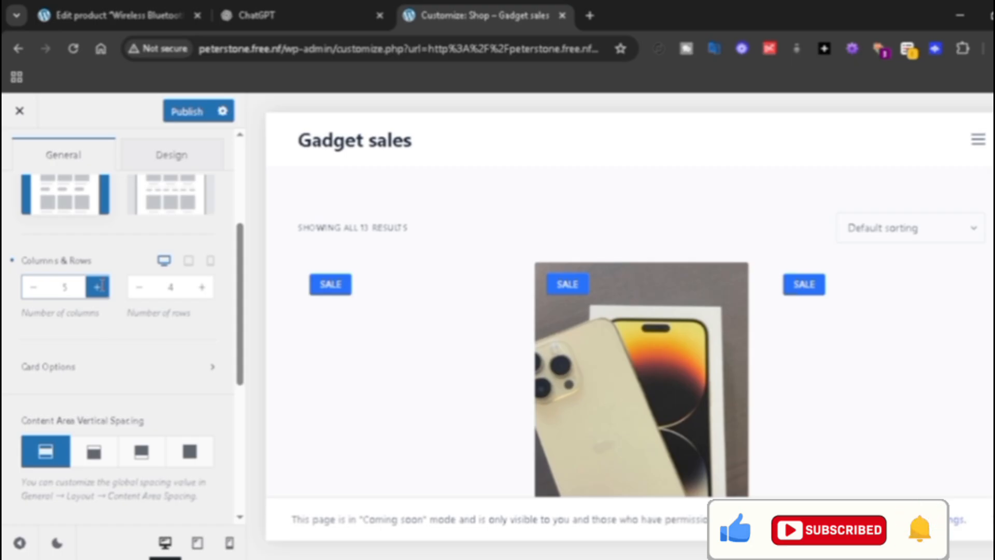
click(98, 287)
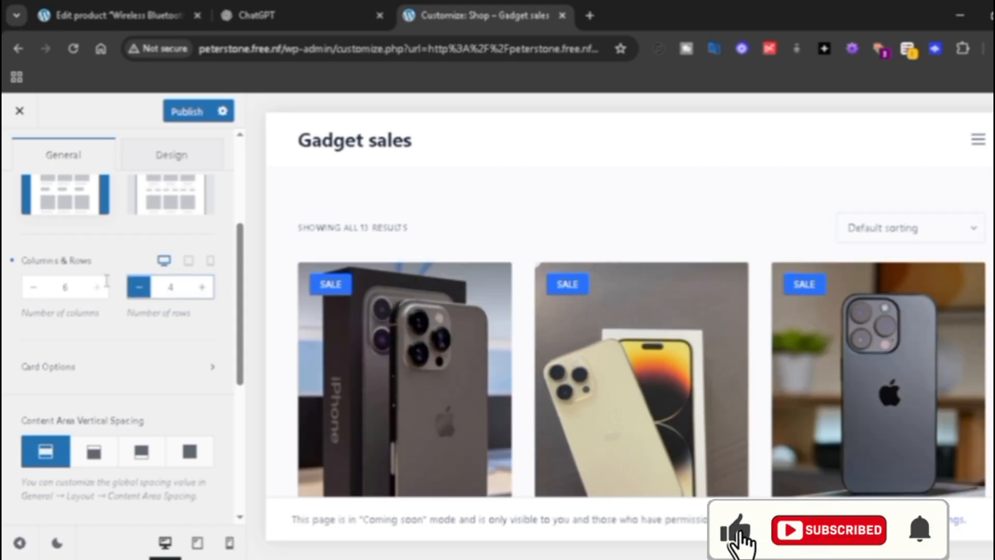
click(35, 289)
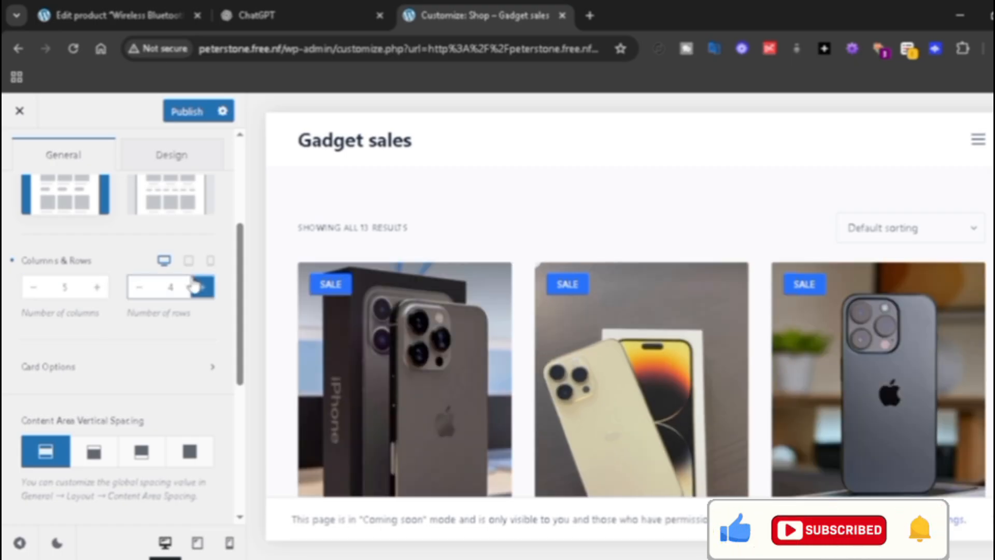
Step: Enable a Left Sidebar on the shop page and publish the Customizer changes
drag(245, 266, 240, 381)
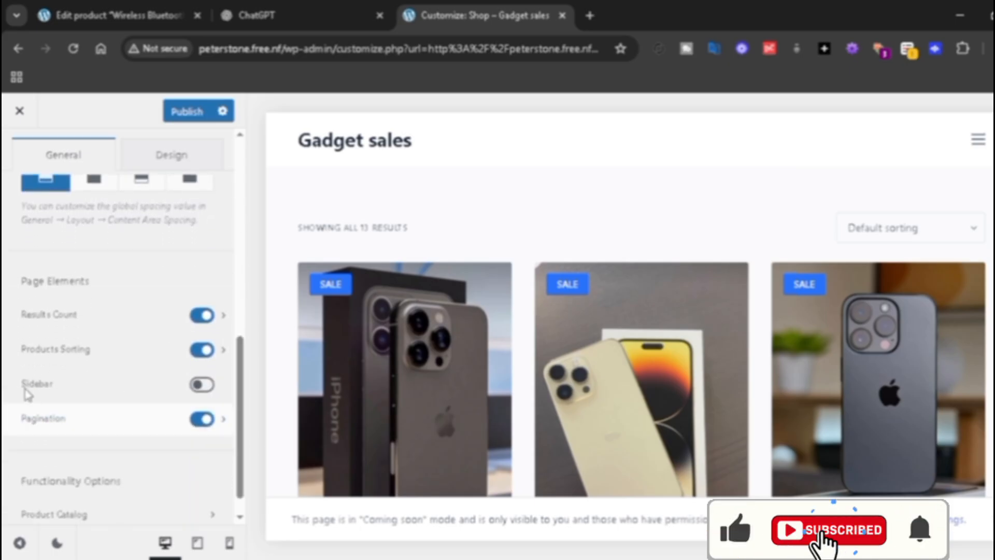
click(203, 384)
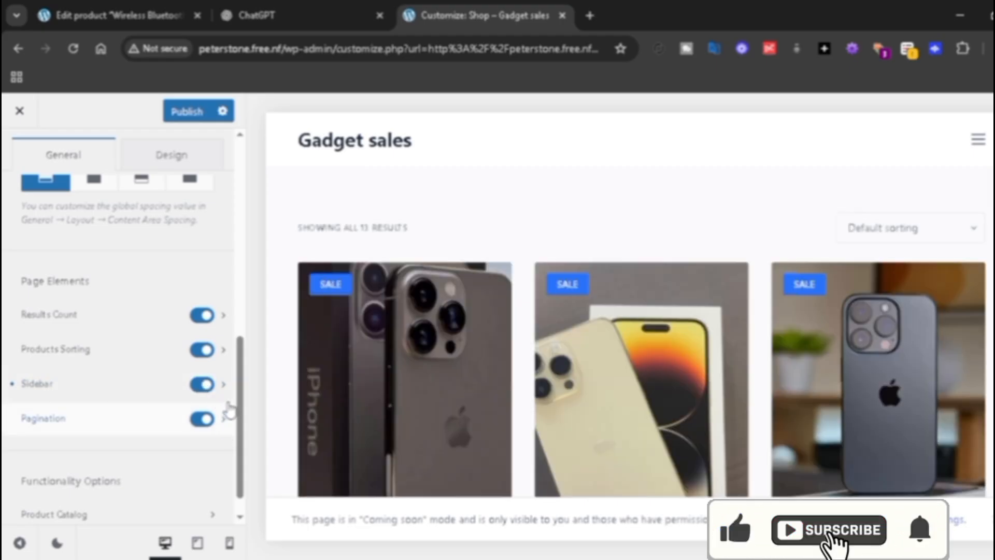
click(226, 390)
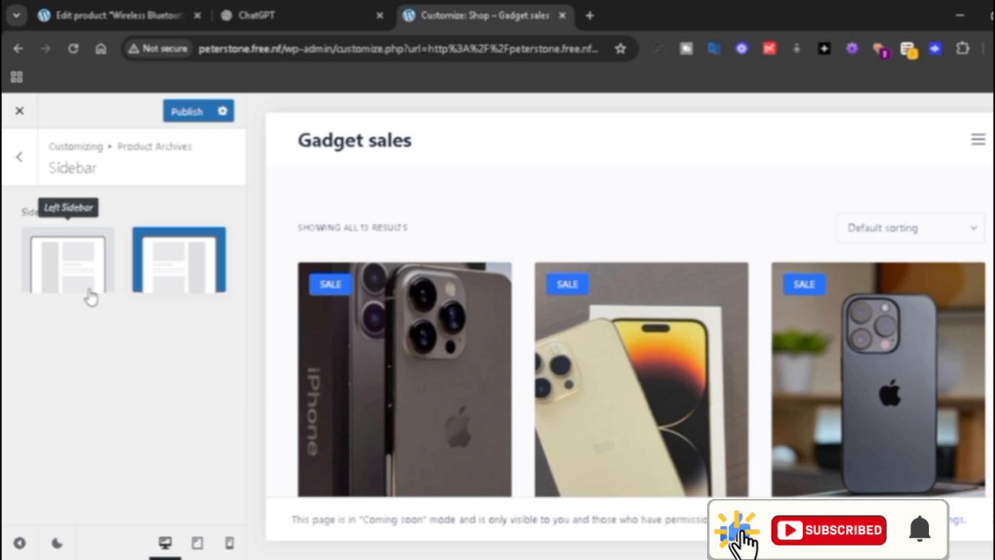
click(58, 266)
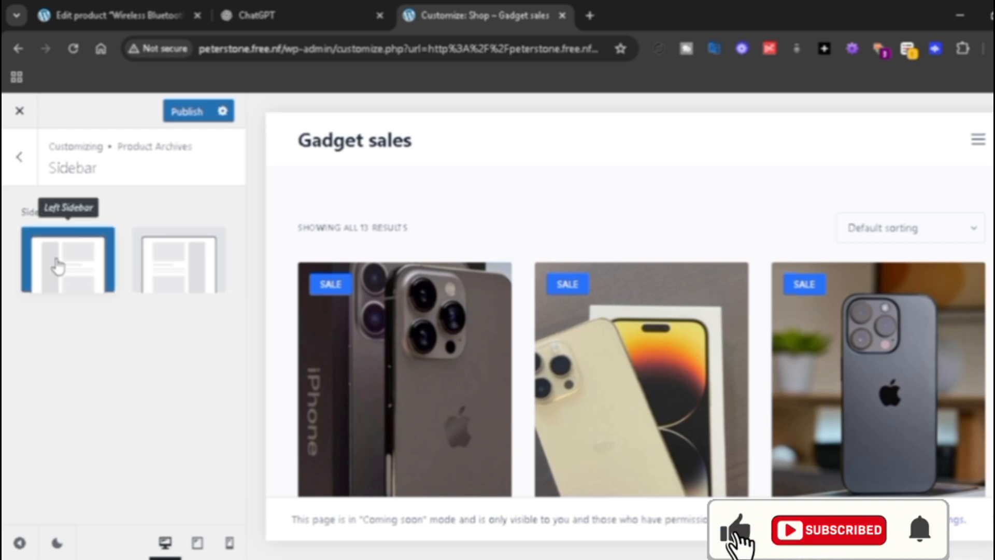
click(196, 270)
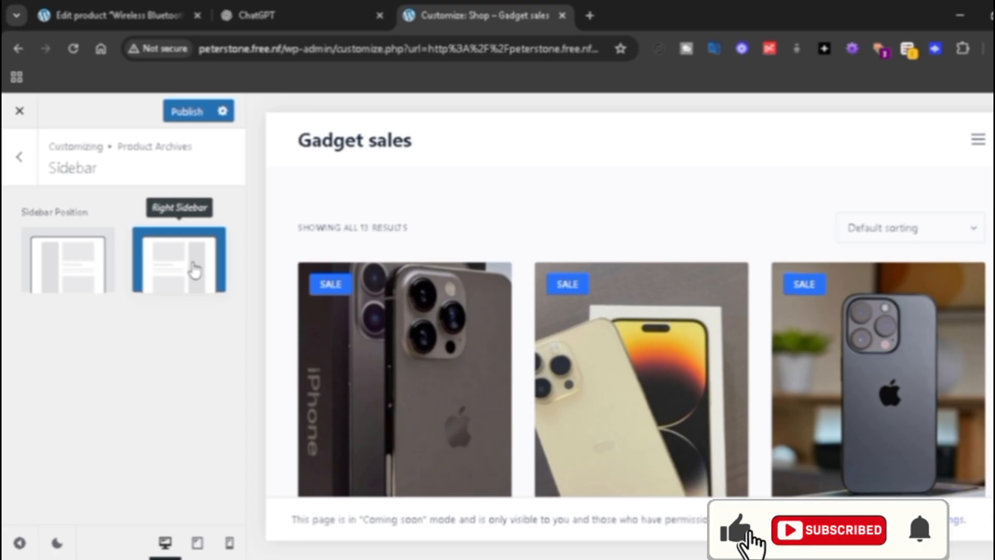
click(75, 275)
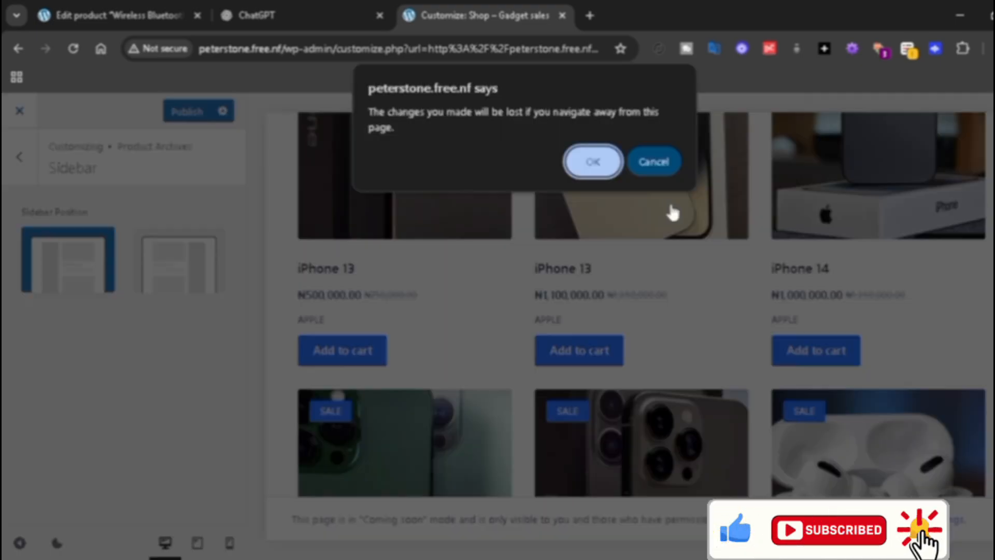
click(647, 173)
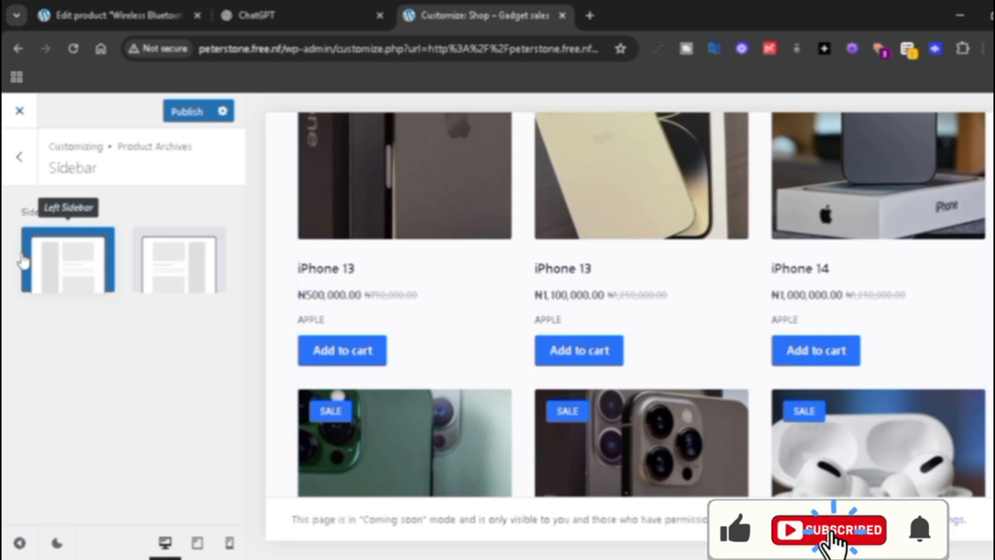
click(187, 110)
click(15, 114)
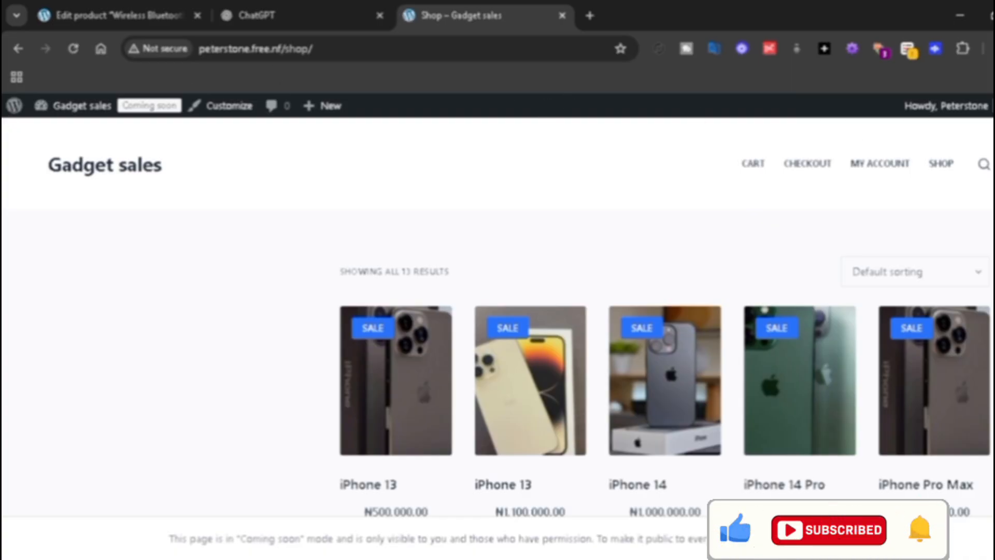
Step: Review the updated Shop page, then switch back to the Edit product tab
scroll(518, 311, down, 7)
scroll(518, 311, up, 7)
click(113, 14)
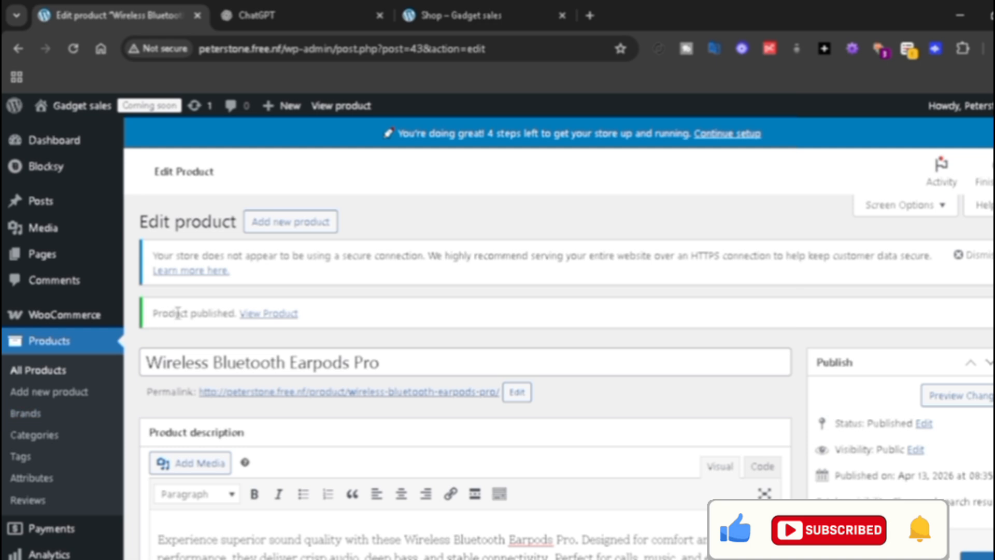
scroll(178, 313, down, 5)
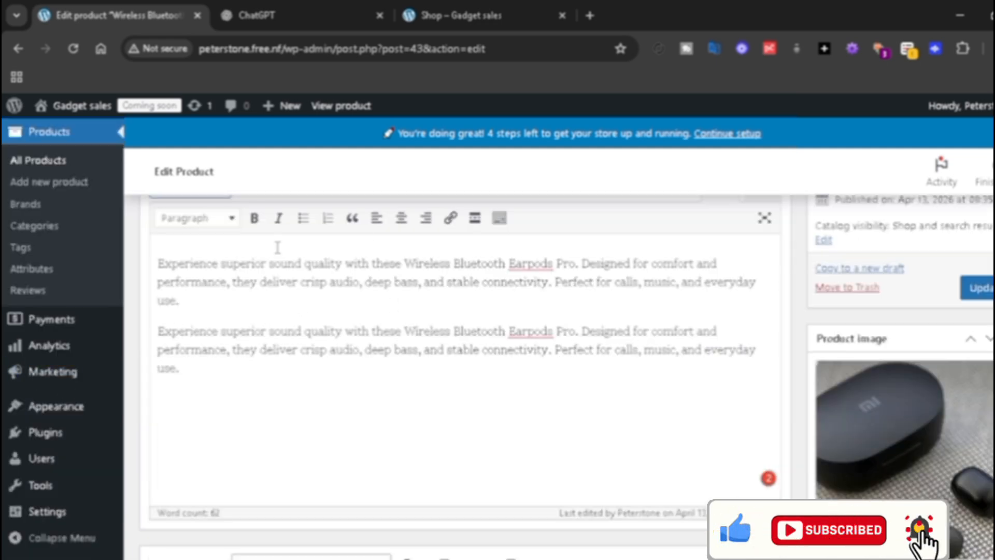
mouse_move(55, 411)
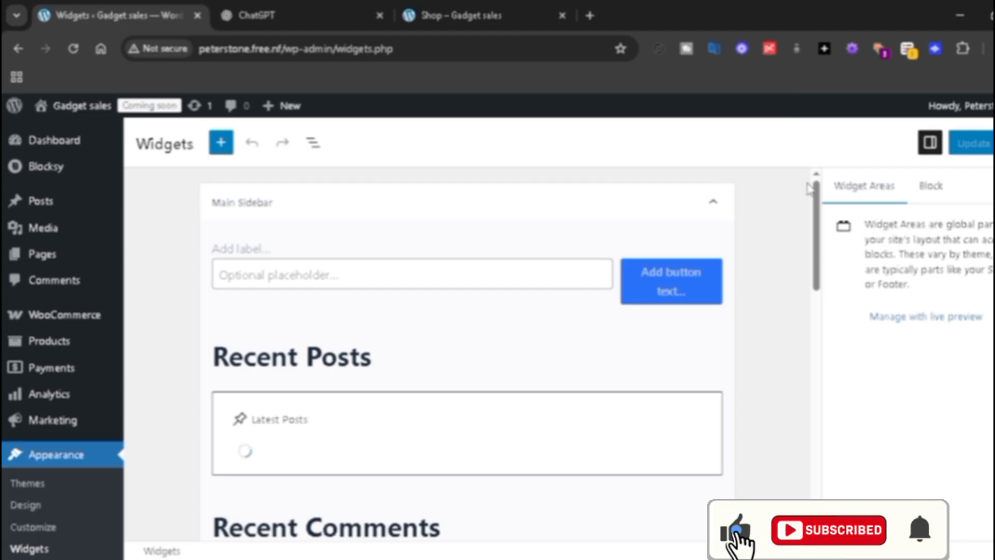
Step: Scroll the Widgets screen to reveal the WooCommerce Sidebar and Footer Widget Areas
drag(818, 207, 814, 400)
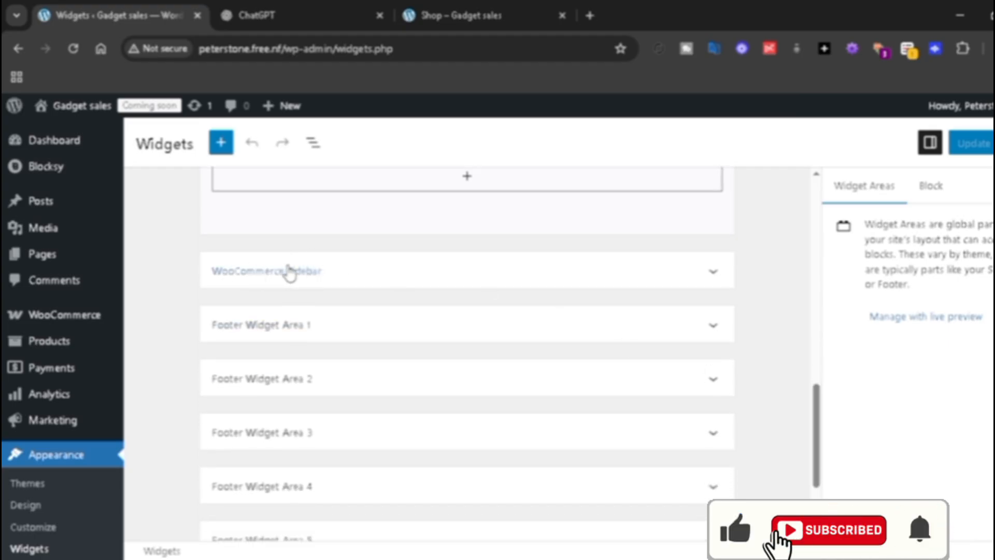
Step: Add a Product Filters block to the WooCommerce Sidebar and save the widgets
click(711, 274)
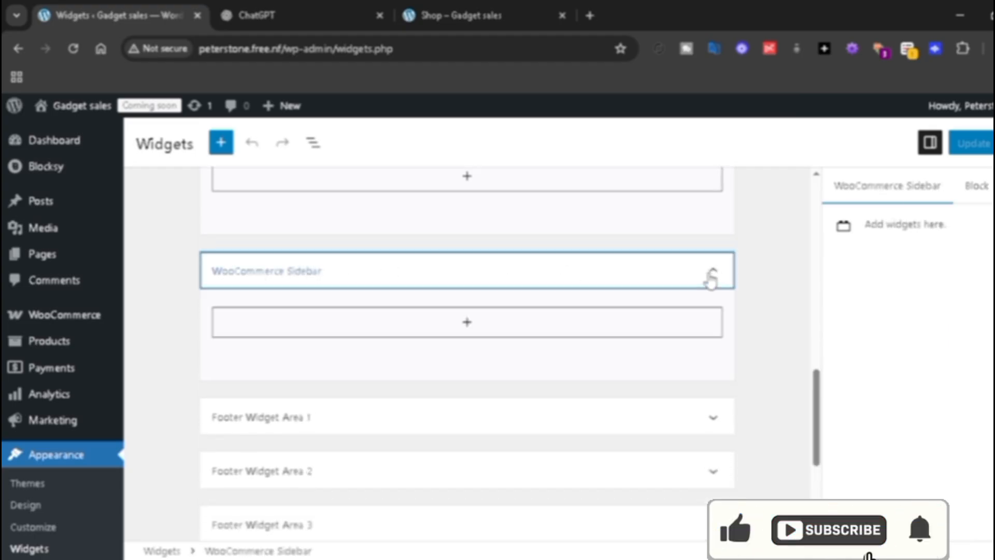
click(468, 324)
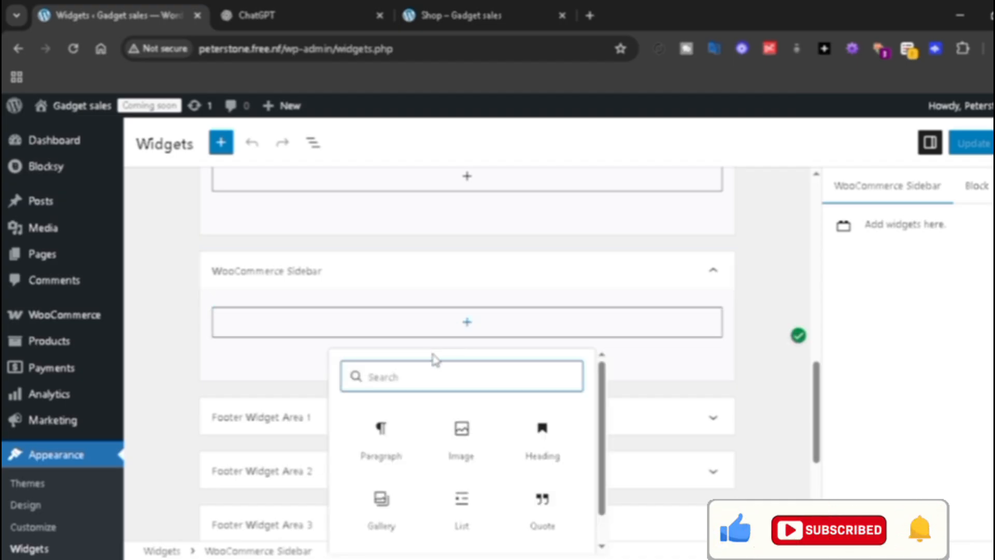
text(filter)
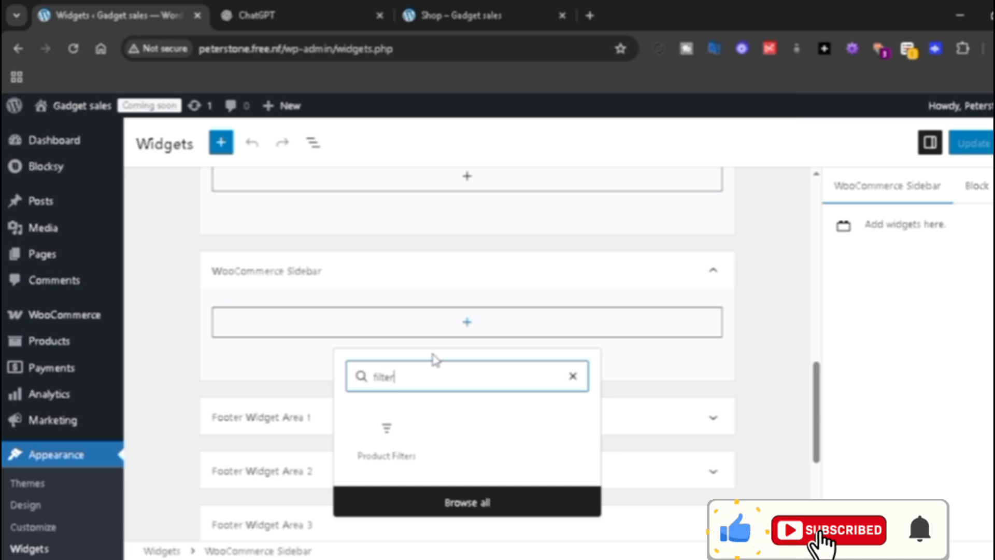
click(382, 451)
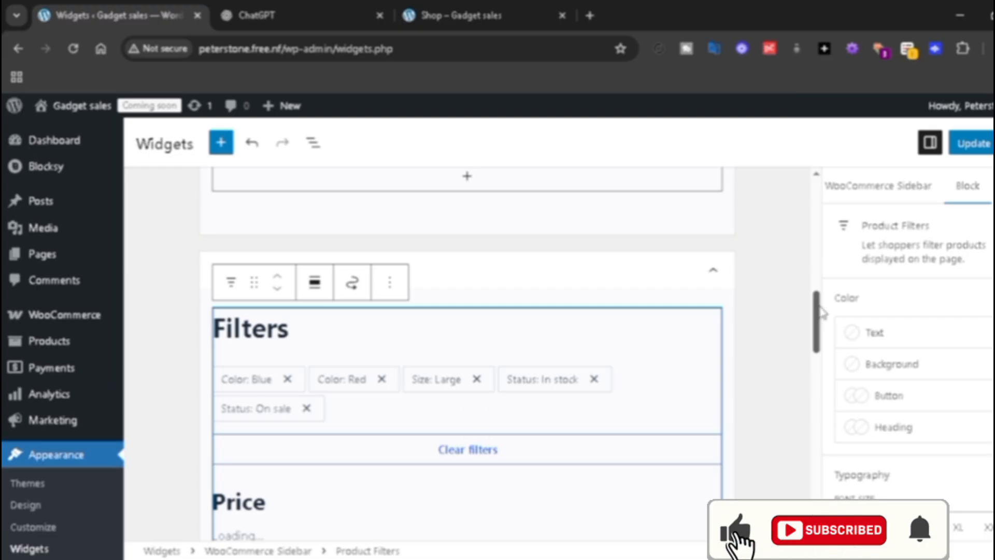
drag(818, 310, 824, 337)
scroll(933, 327, down, 2)
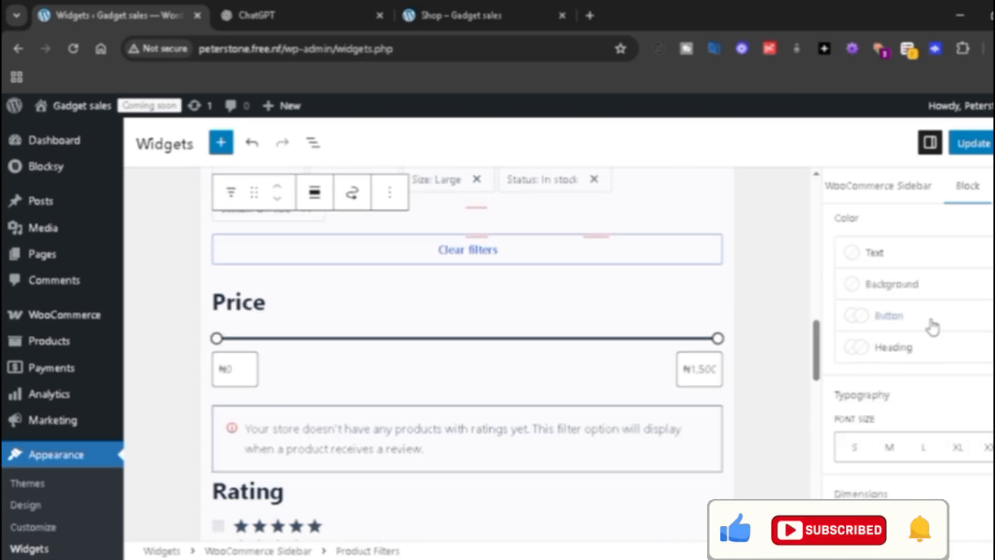
scroll(908, 337, up, 2)
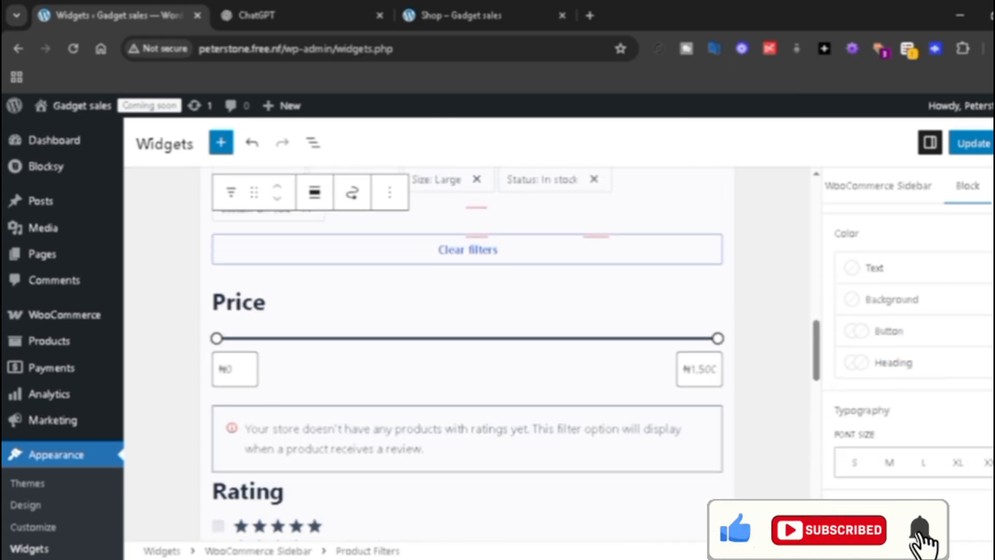
scroll(908, 337, down, 3)
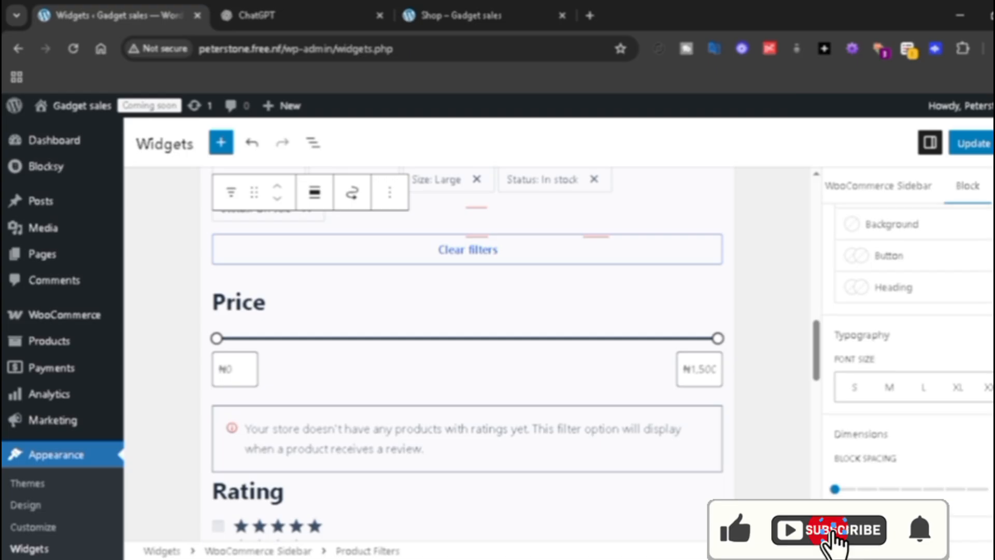
scroll(908, 337, up, 3)
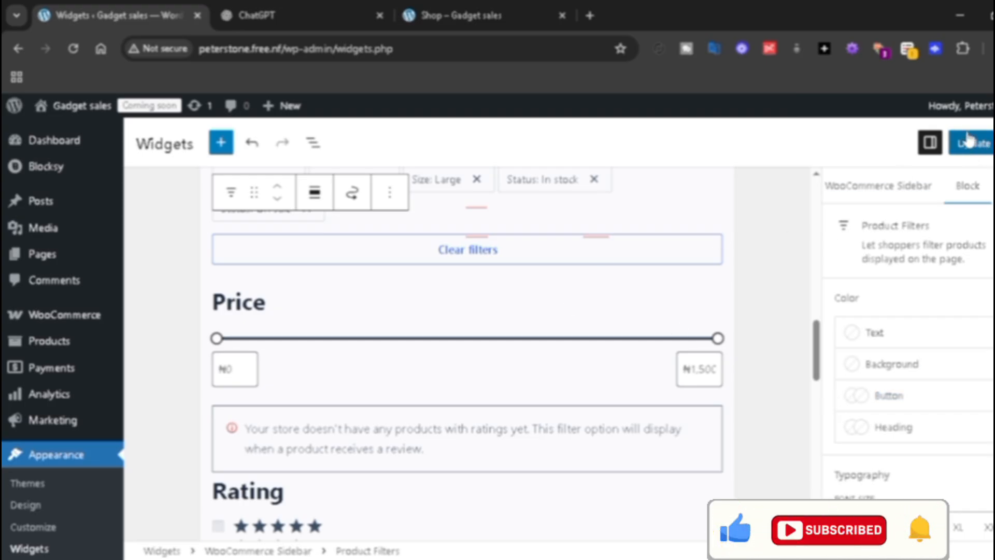
click(968, 150)
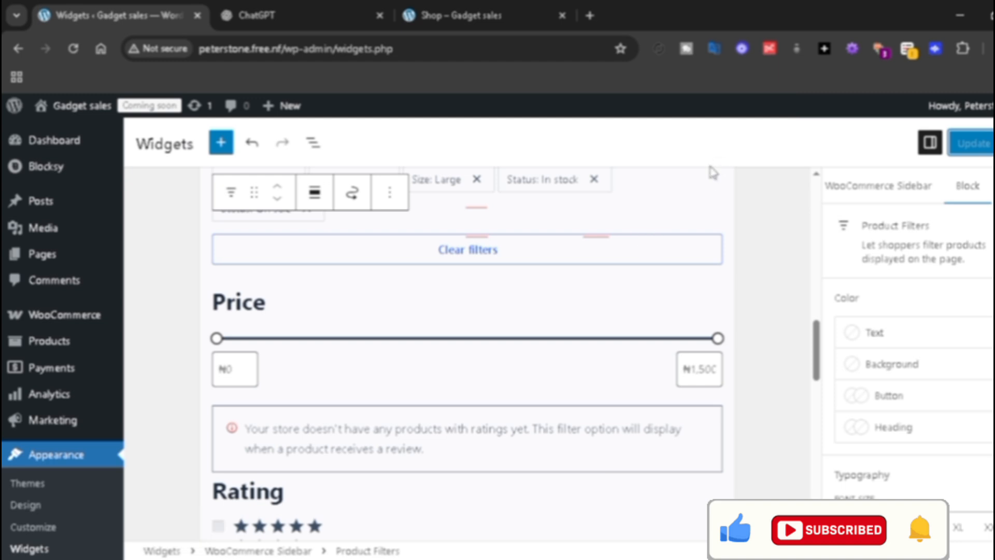
Step: Filter the live shop to the Apple category, narrowing 13 products to 6
click(474, 16)
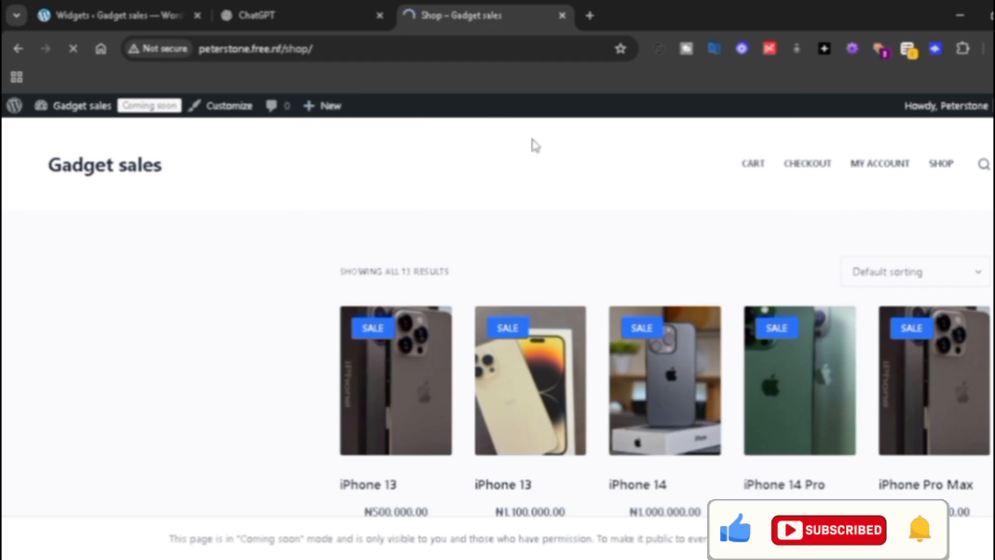
scroll(498, 337, down, 4)
scroll(498, 337, up, 4)
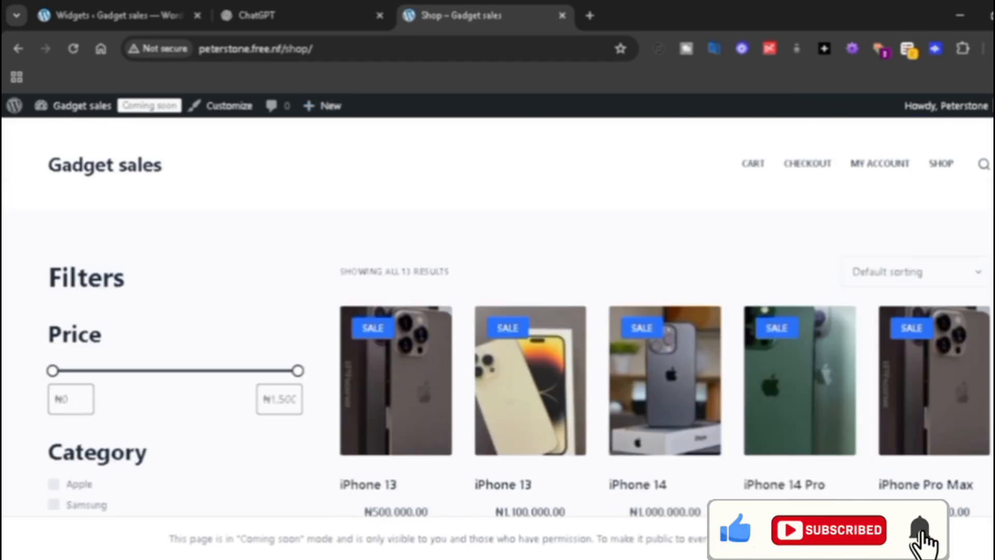
scroll(498, 316, down, 3)
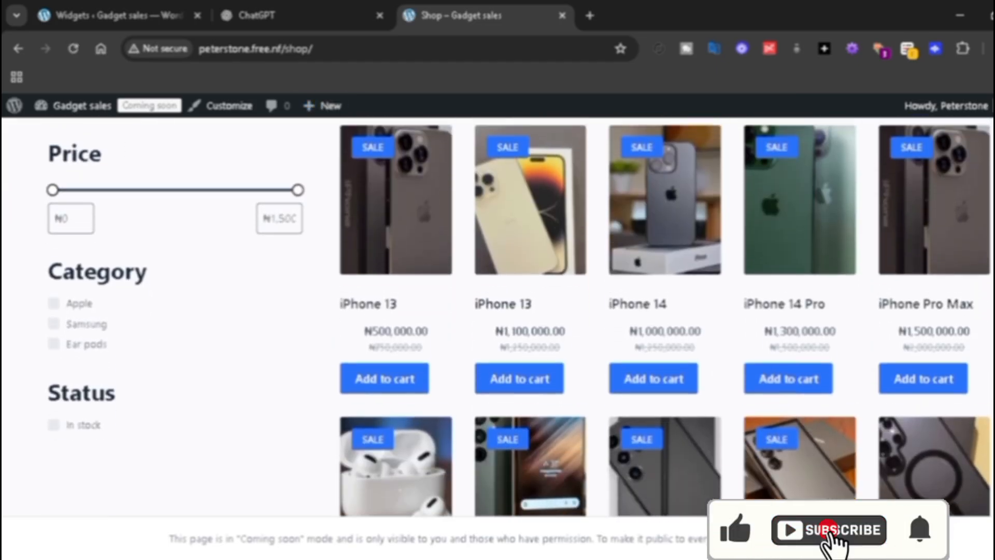
scroll(497, 337, up, 2)
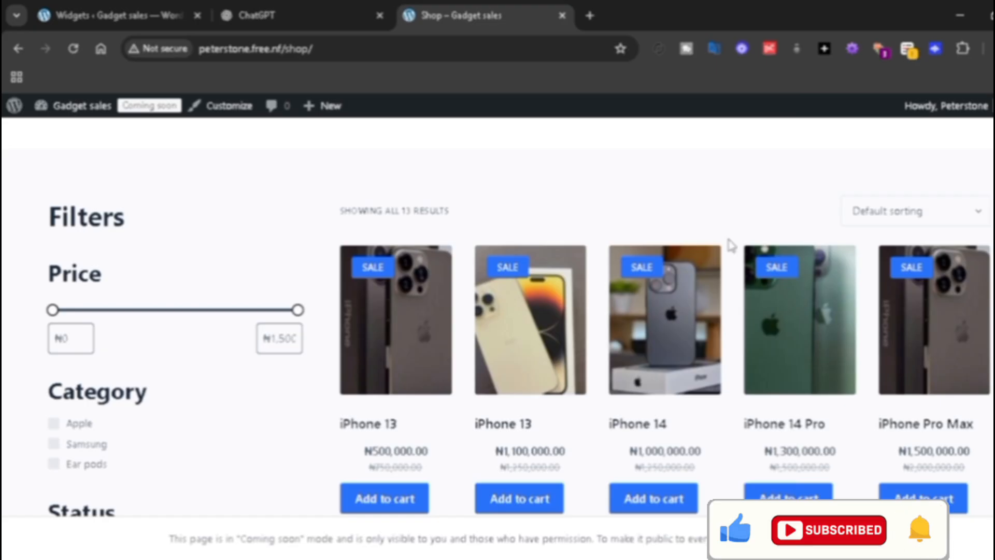
click(968, 204)
click(68, 428)
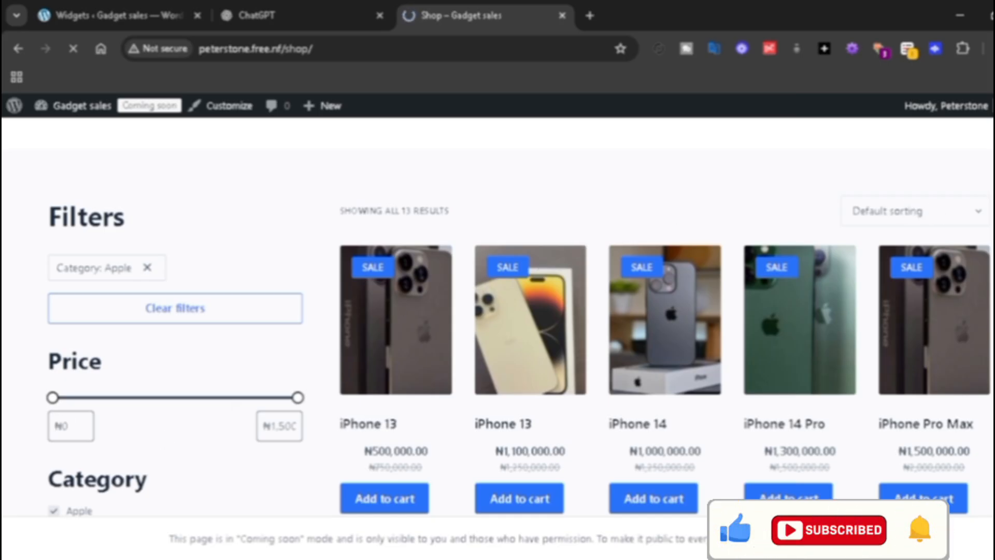
scroll(498, 316, down, 3)
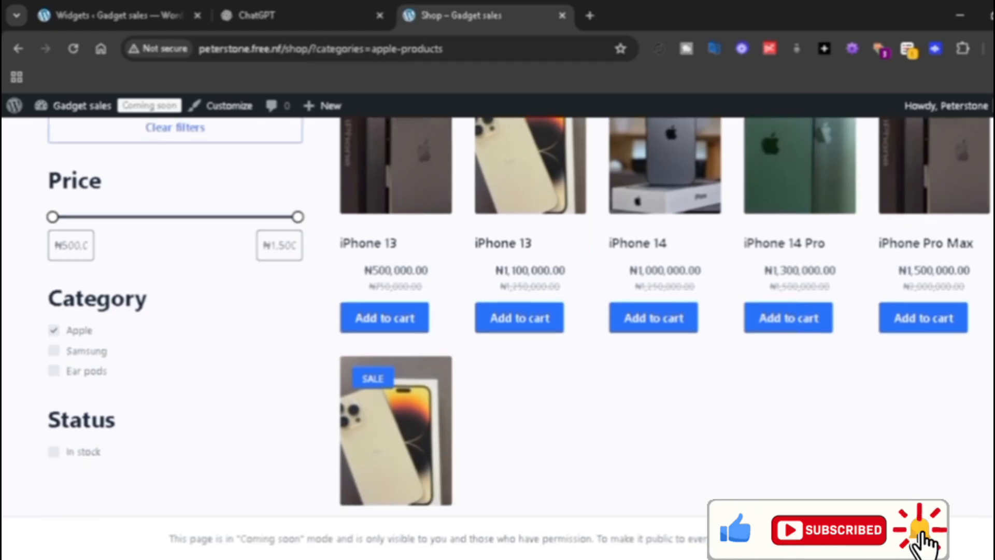
scroll(518, 337, up, 3)
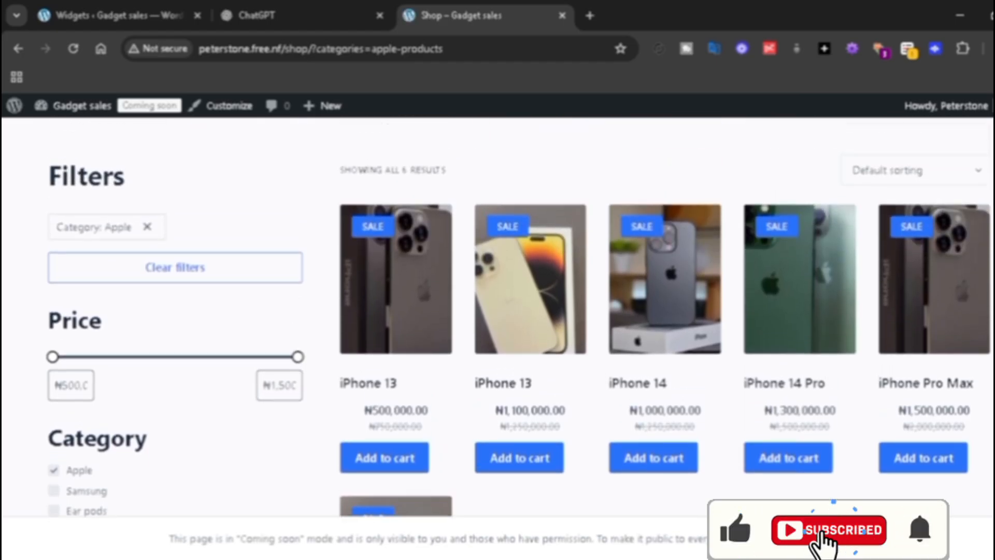
Step: Replace the Apple category filter with the Ear pods category filter
click(269, 268)
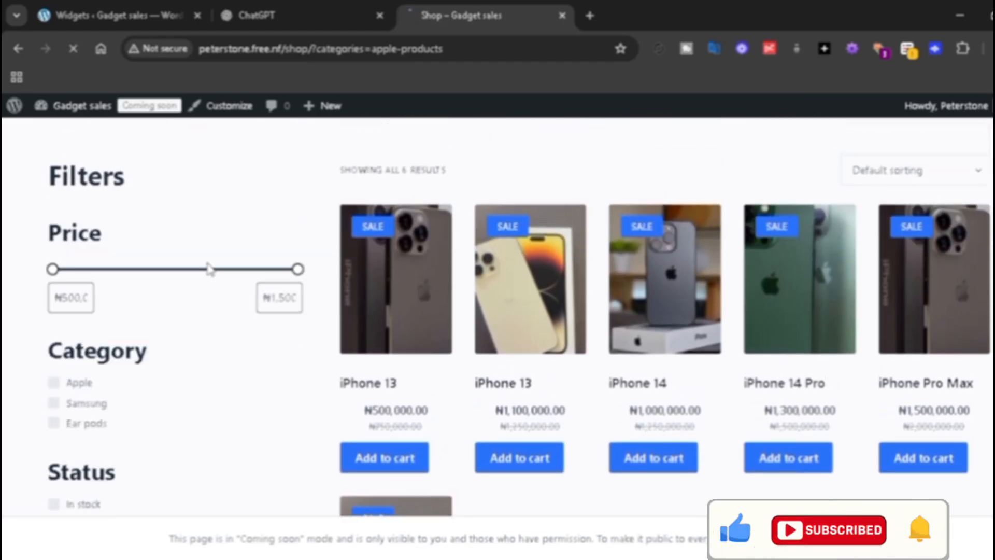
click(67, 424)
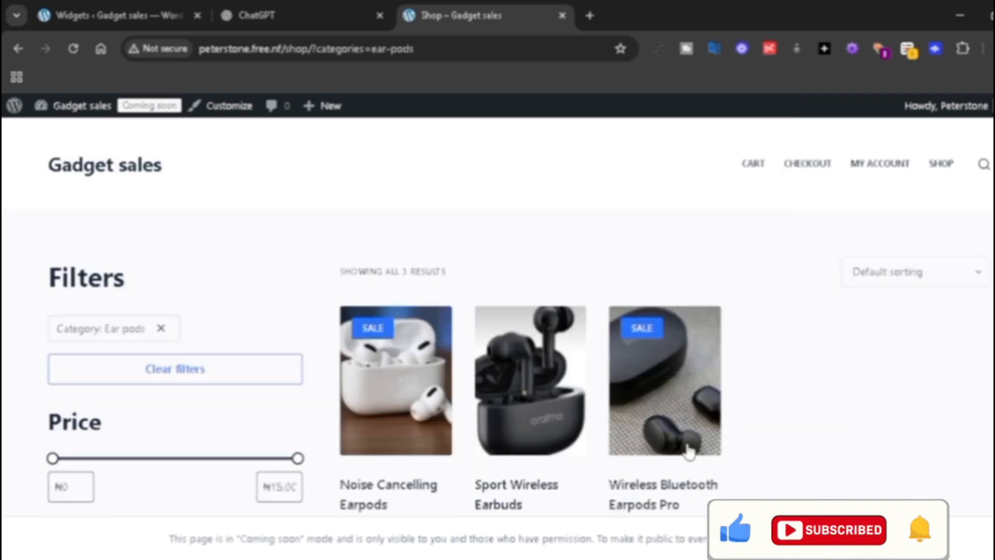
scroll(513, 342, down, 3)
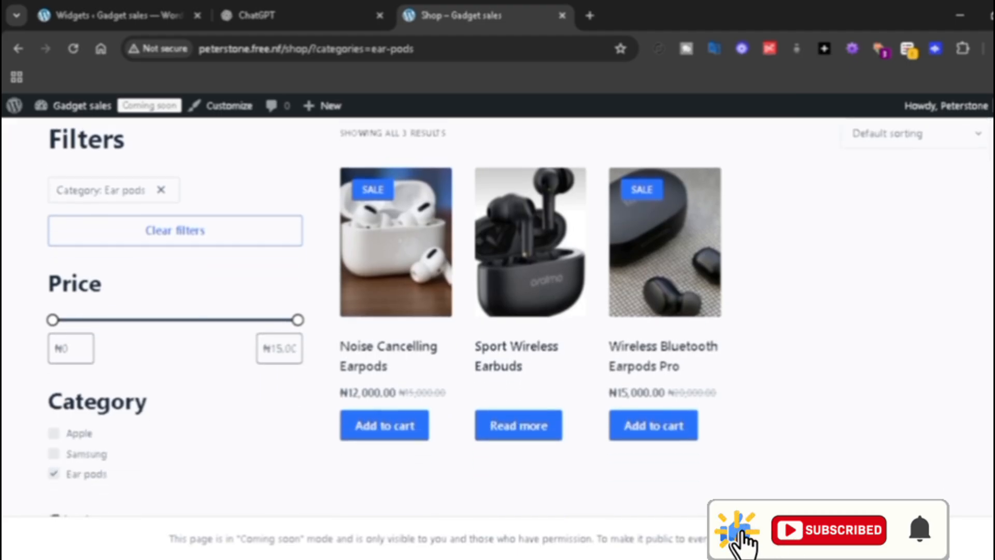
scroll(513, 321, up, 1)
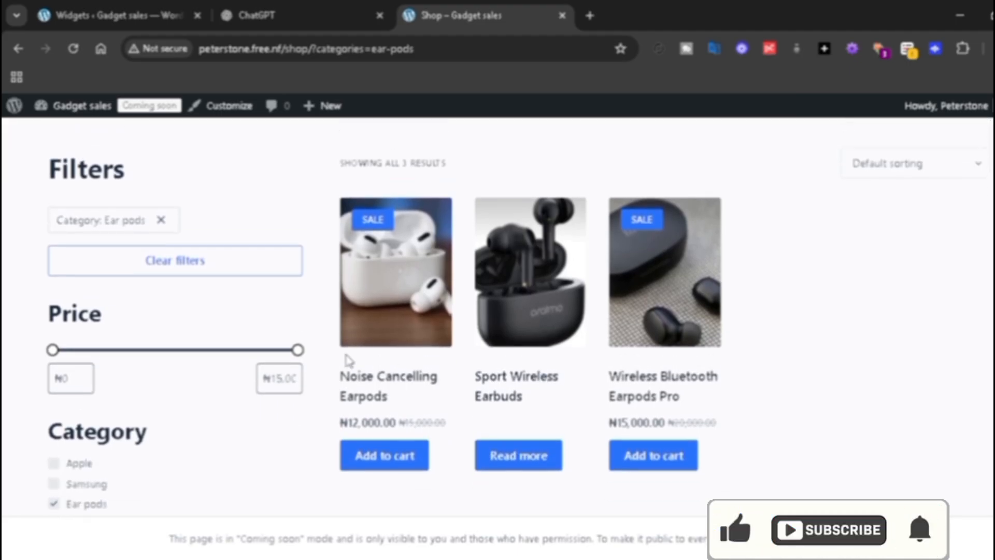
Step: Cap the shop's maximum price filter at about ₦14,918
drag(297, 350, 300, 357)
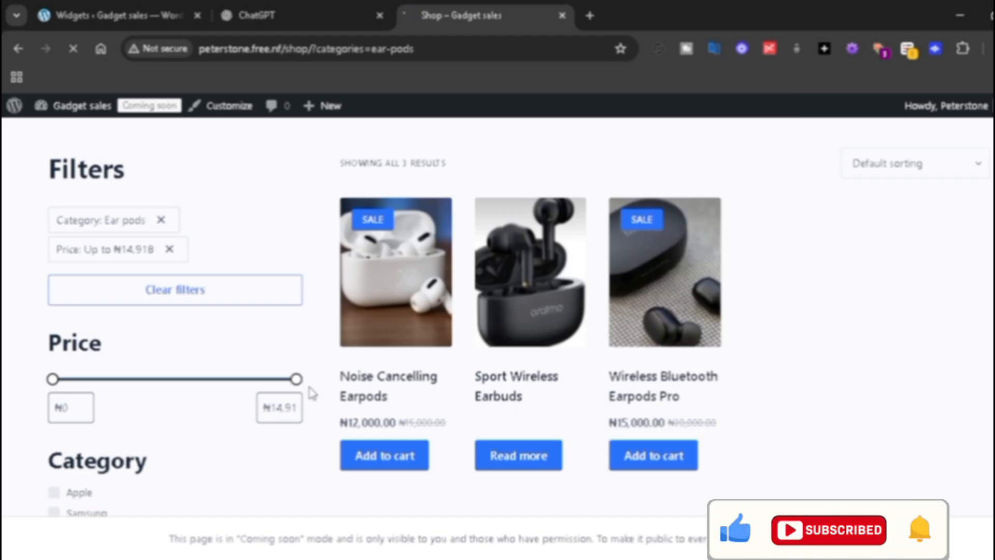
drag(296, 380, 222, 391)
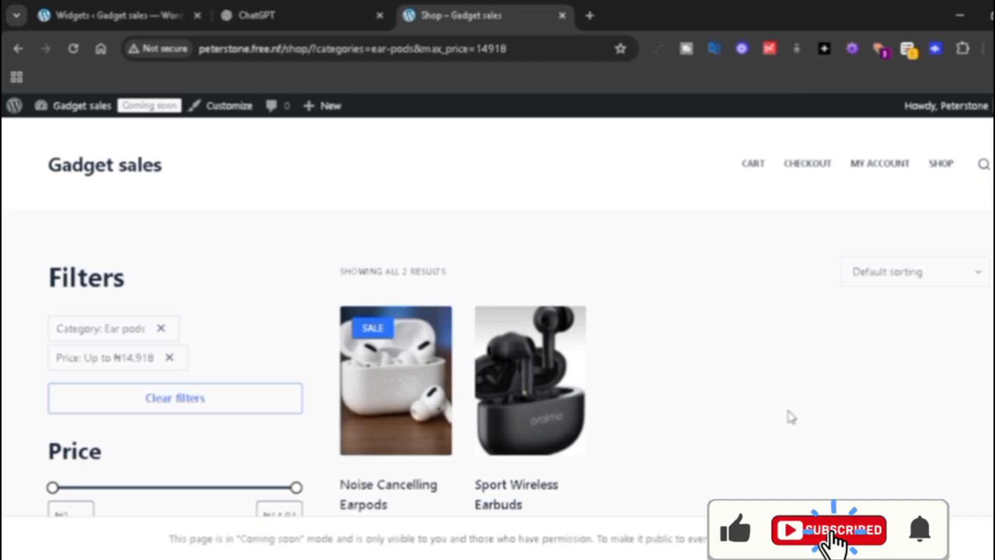
scroll(779, 362, down, 2)
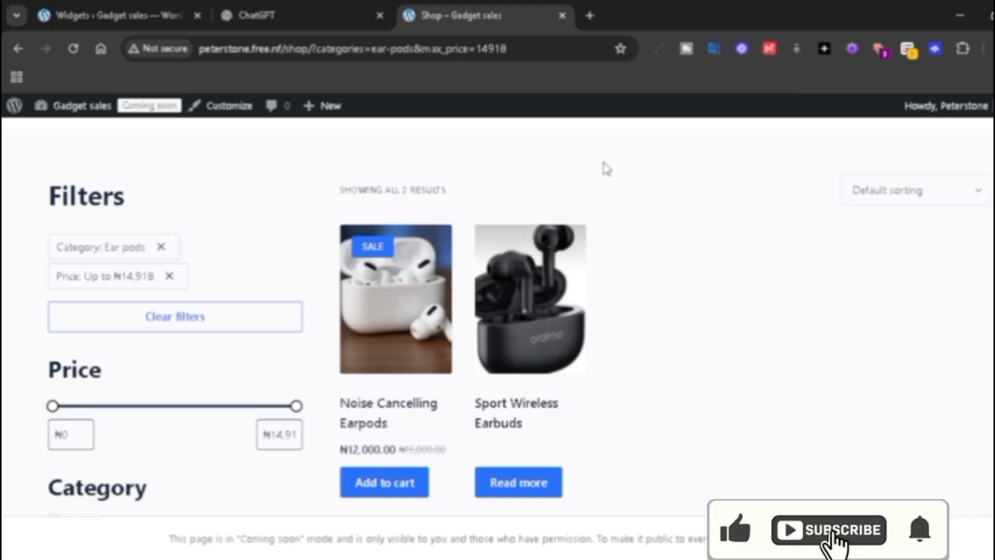
Step: Clear all active filters and browse the full 13-product grid
click(158, 332)
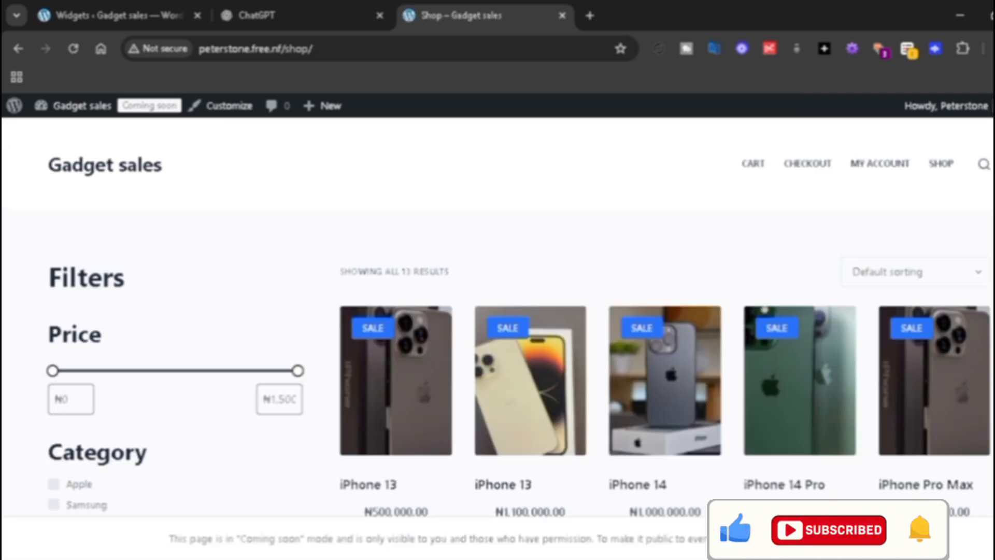
scroll(518, 311, down, 7)
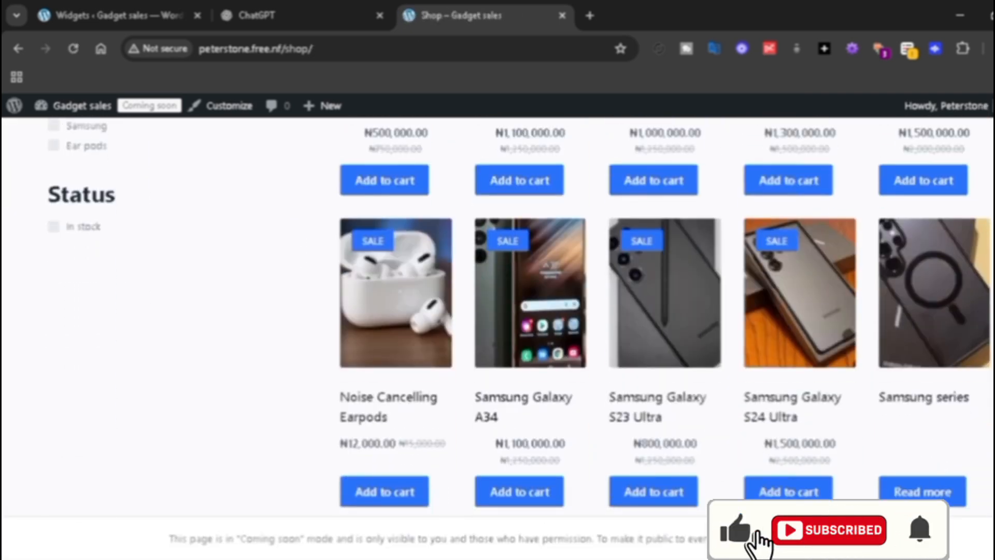
scroll(518, 337, down, 1)
scroll(518, 337, up, 1)
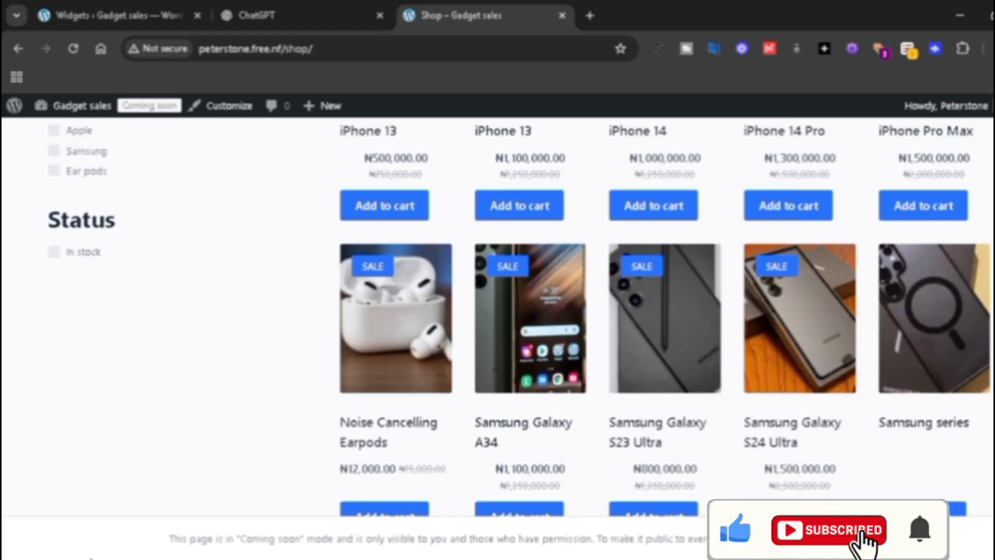
Step: Insert a Products list widget below the Status filter, found by searching "pro"
drag(817, 339, 817, 383)
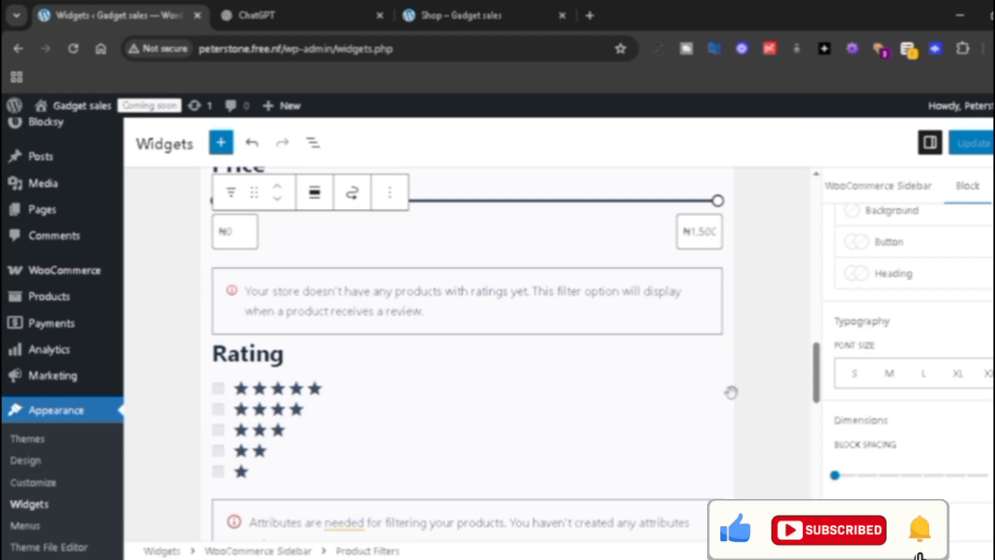
drag(812, 382, 823, 456)
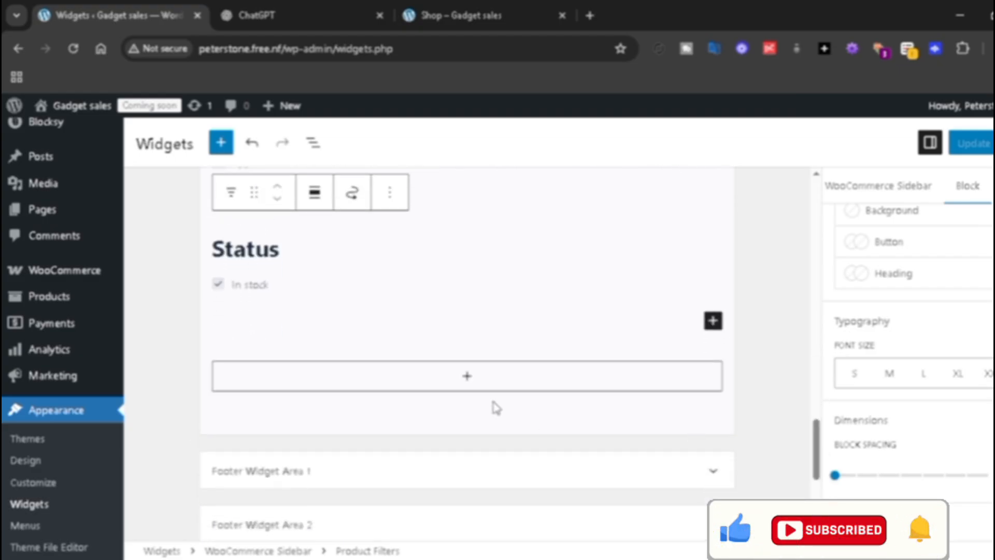
click(463, 385)
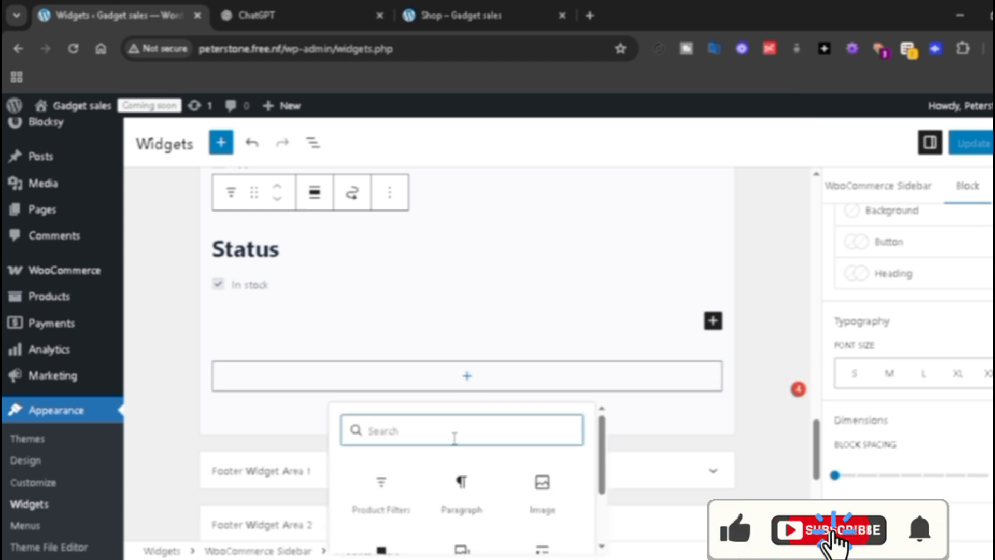
text(pro)
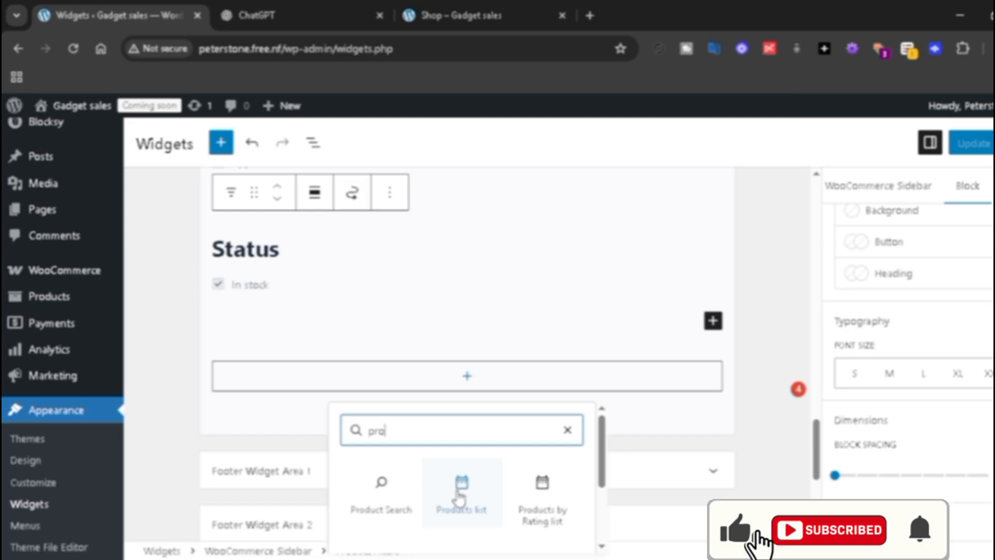
click(459, 499)
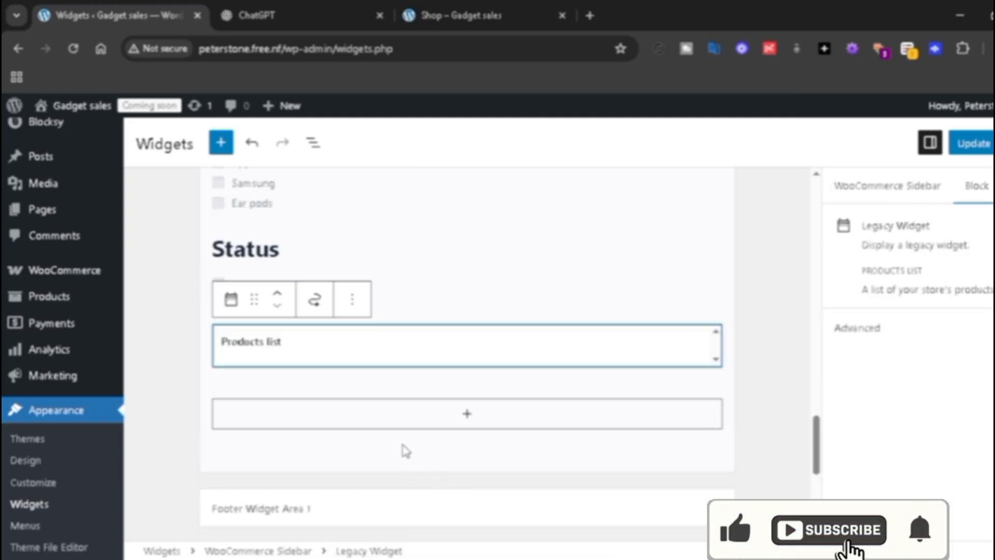
Step: Title the Products list widget 'Featured product' and review its 5-product, random-order options
click(319, 353)
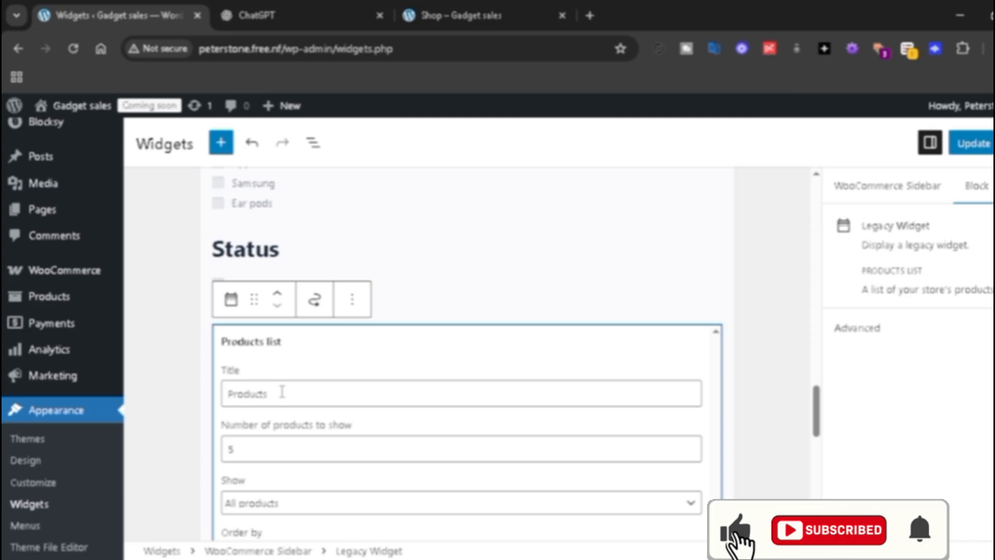
text(Featured product)
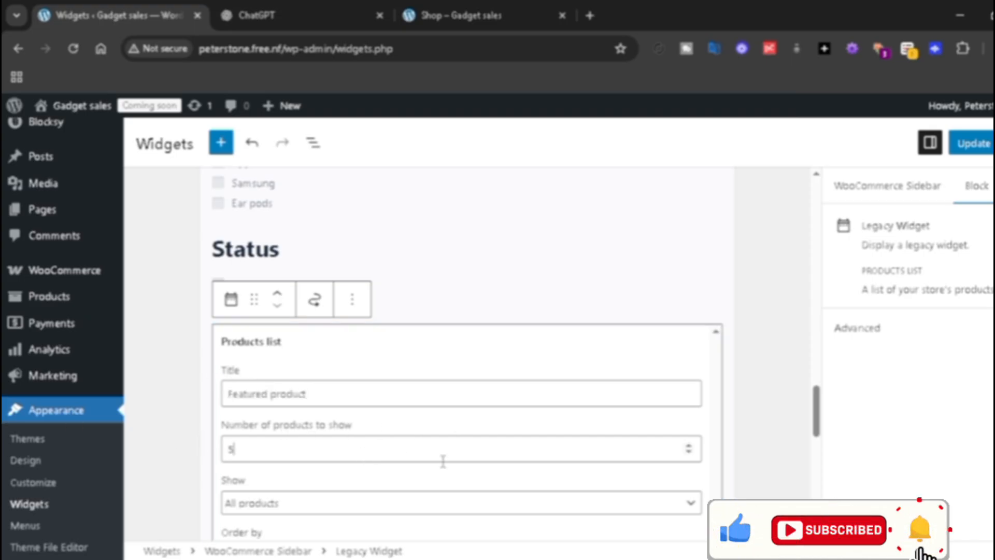
drag(817, 394, 817, 417)
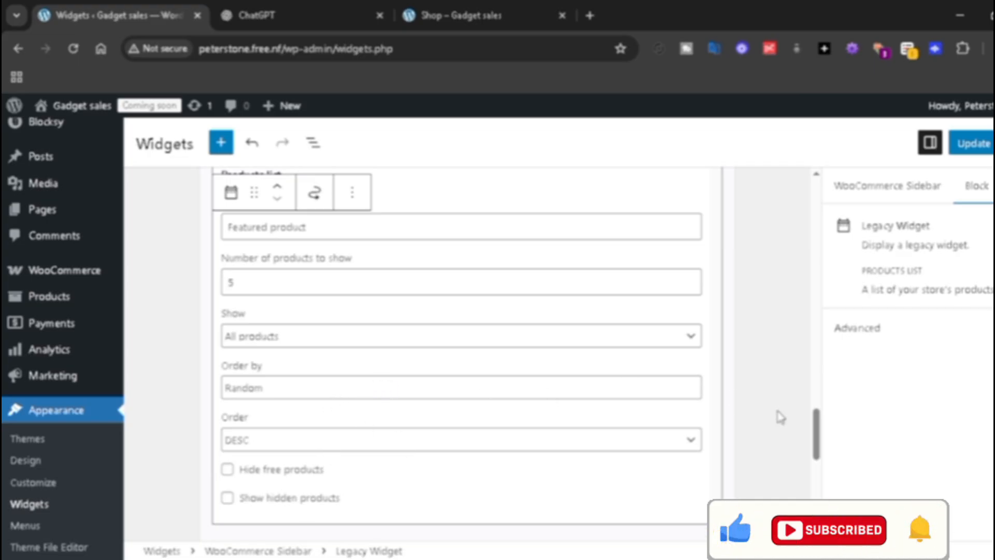
drag(818, 424, 820, 454)
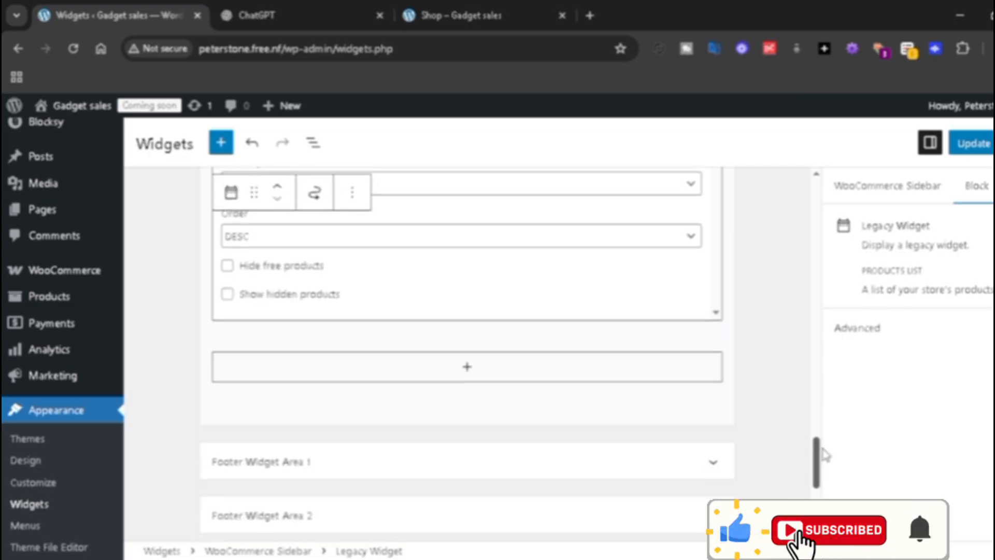
Step: Save the sidebar widgets with Update, then reload the Shop page tab
click(974, 144)
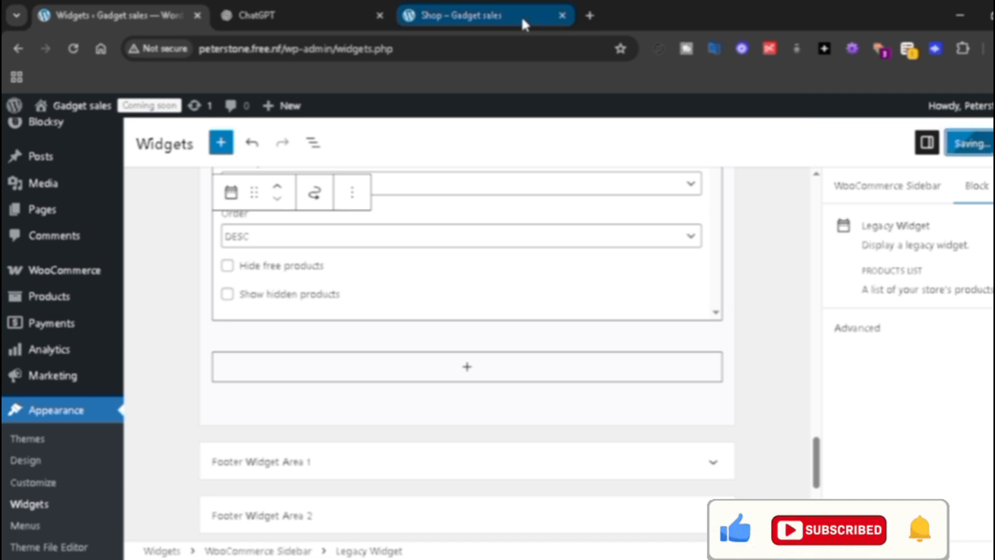
click(460, 9)
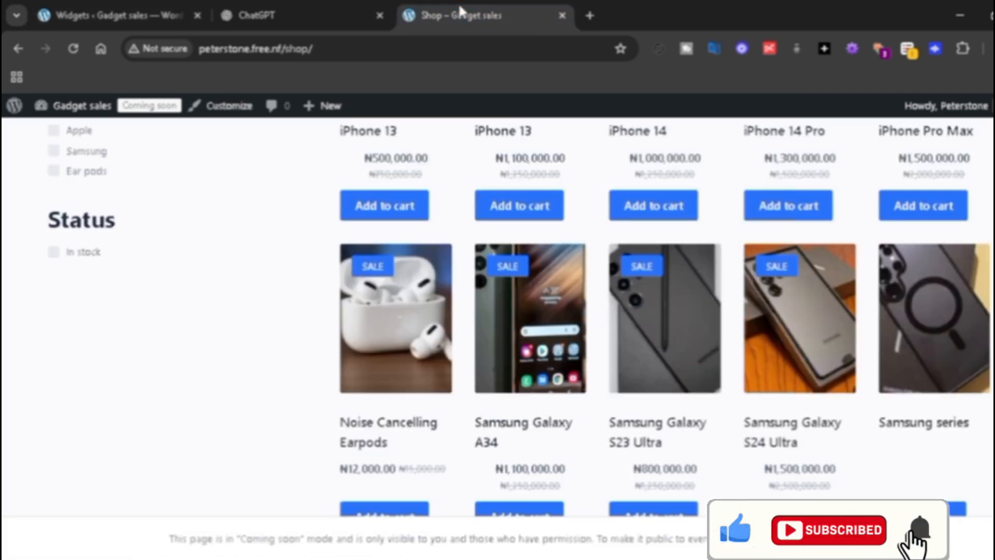
click(74, 60)
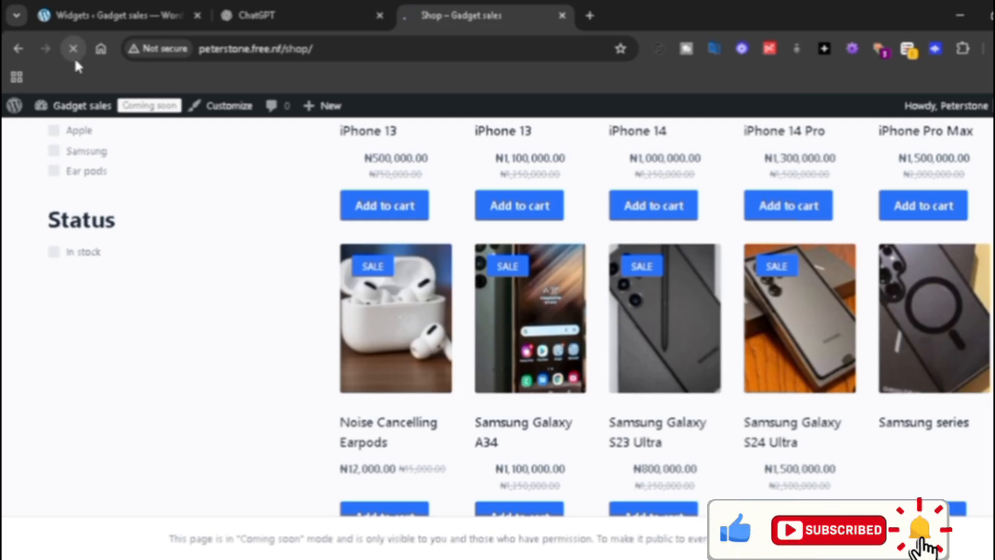
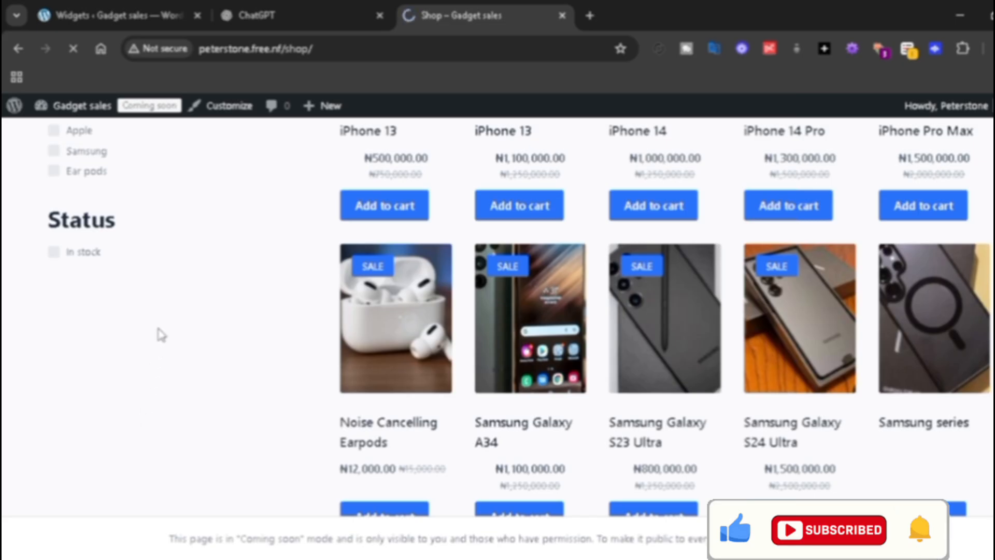
Step: Return to the Widgets editor to confirm the saved Products List widget in the WooCommerce Sidebar
click(109, 12)
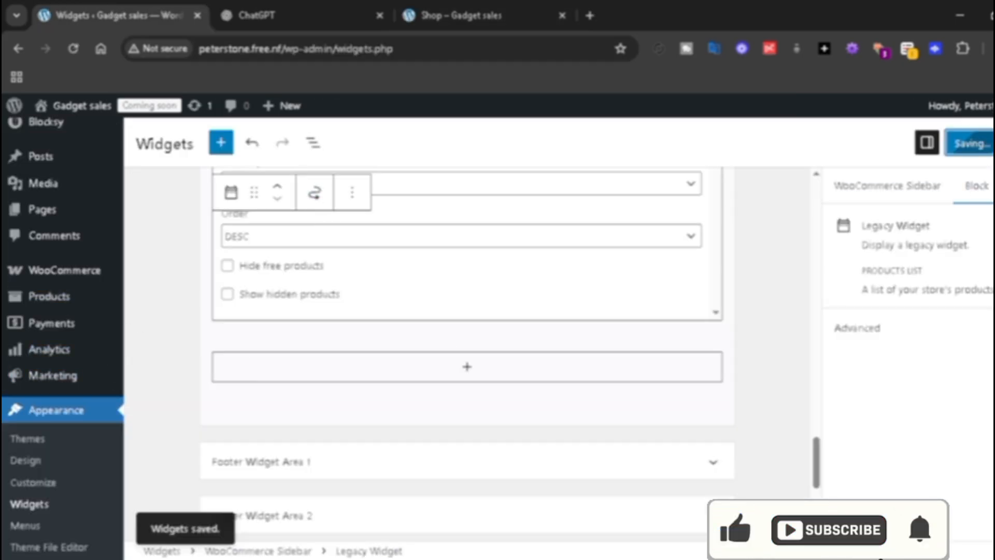
scroll(62, 336, down, 2)
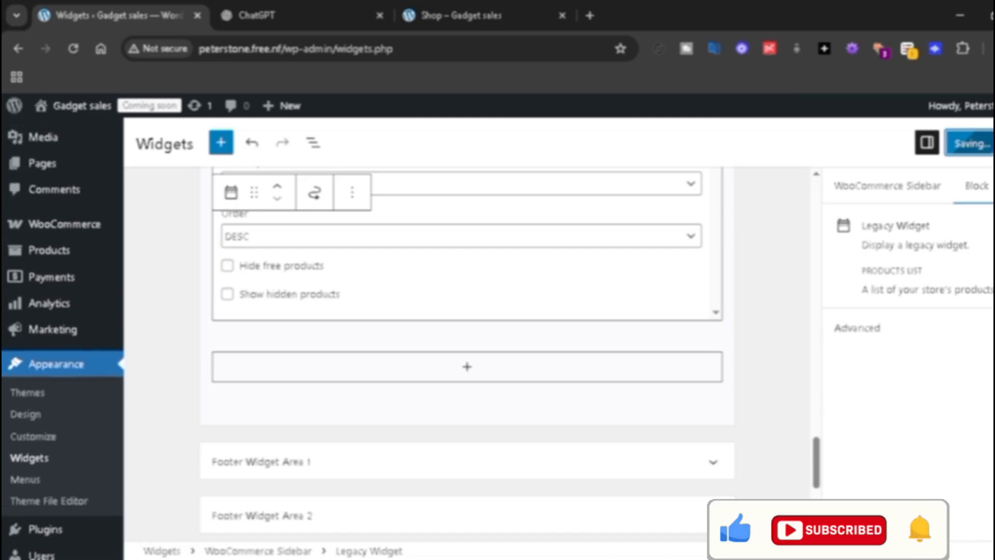
mouse_move(49, 256)
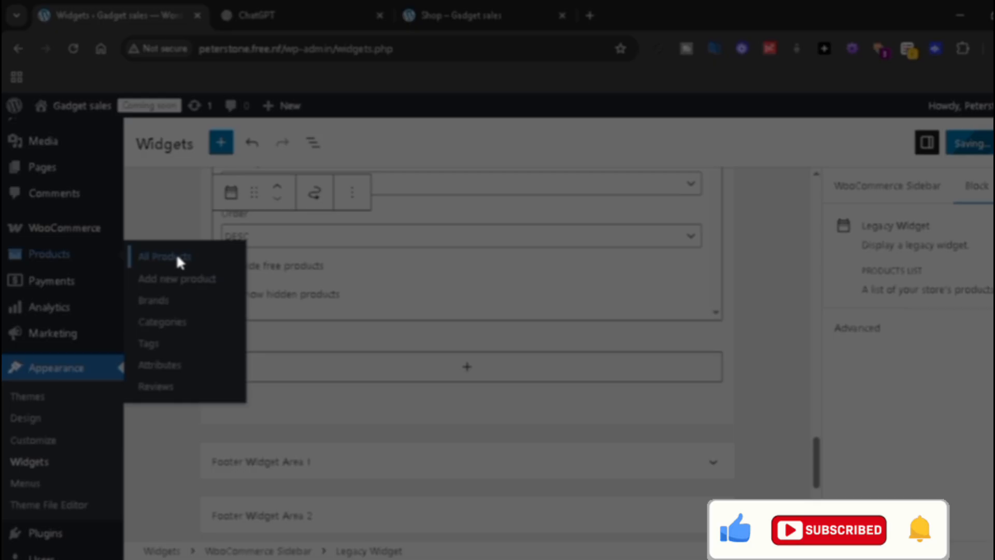
Step: Open the All Products list and look through the 13 products
click(570, 147)
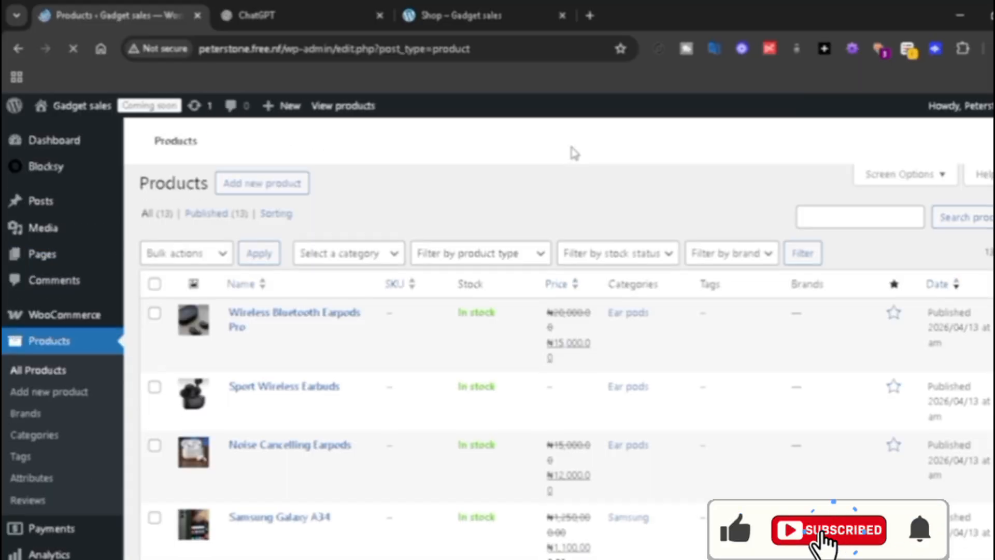
scroll(518, 363, down, 6)
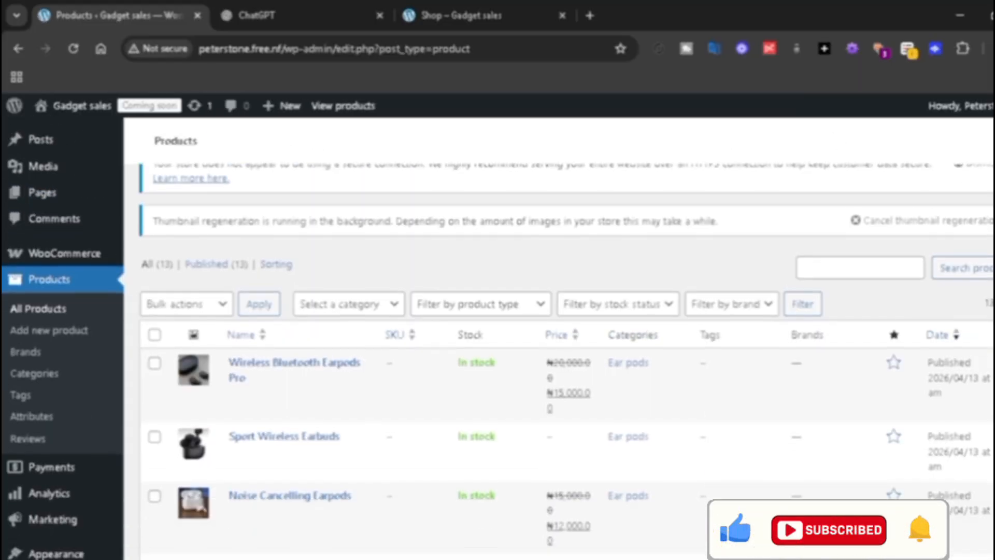
scroll(518, 363, up, 5)
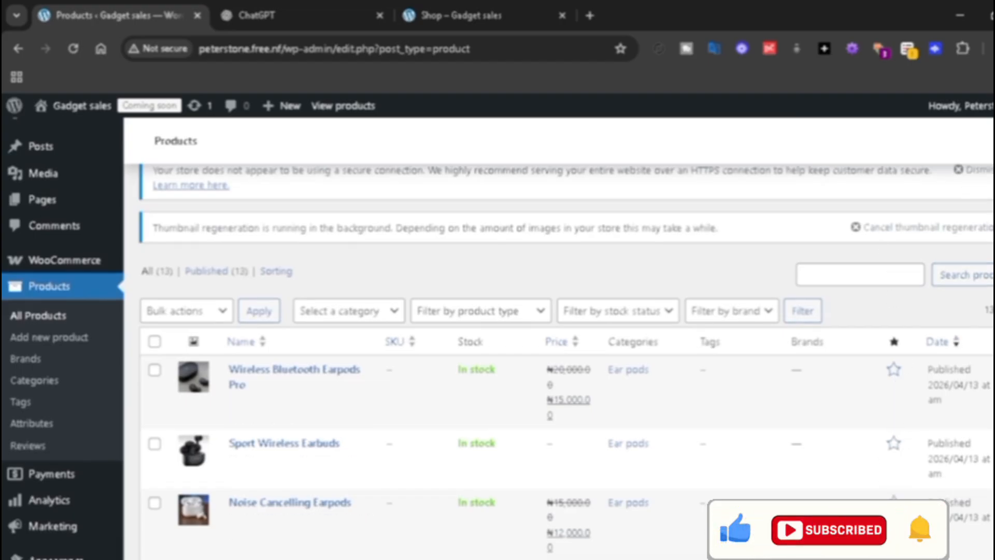
scroll(892, 363, down, 4)
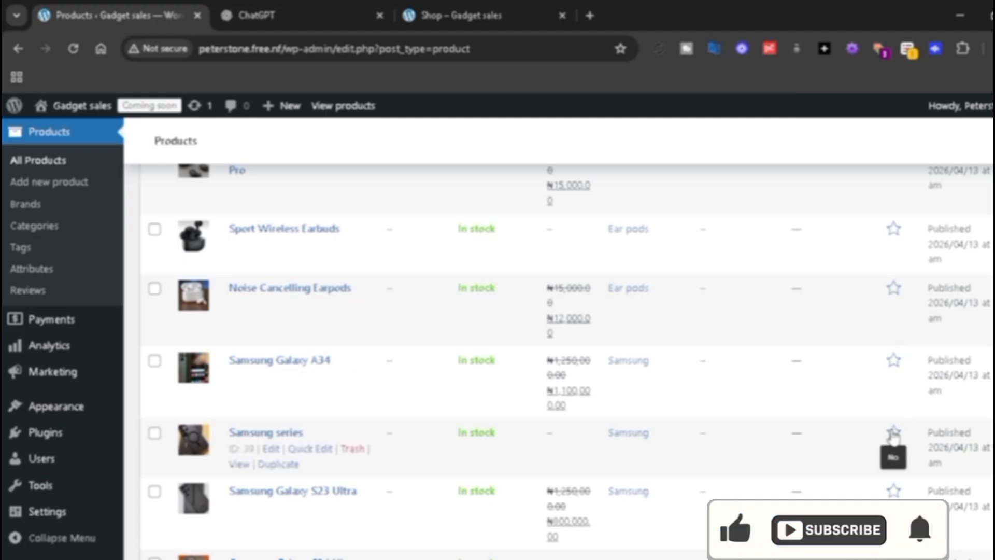
Step: Toggle the featured star on Samsung series, iPhone 14 and iPhone 14 Pro
click(892, 439)
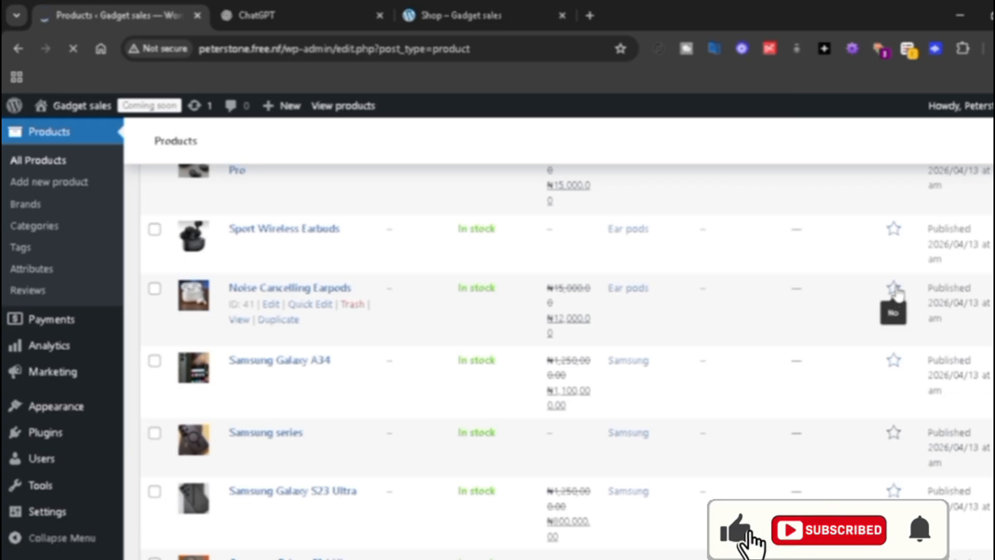
scroll(898, 296, down, 5)
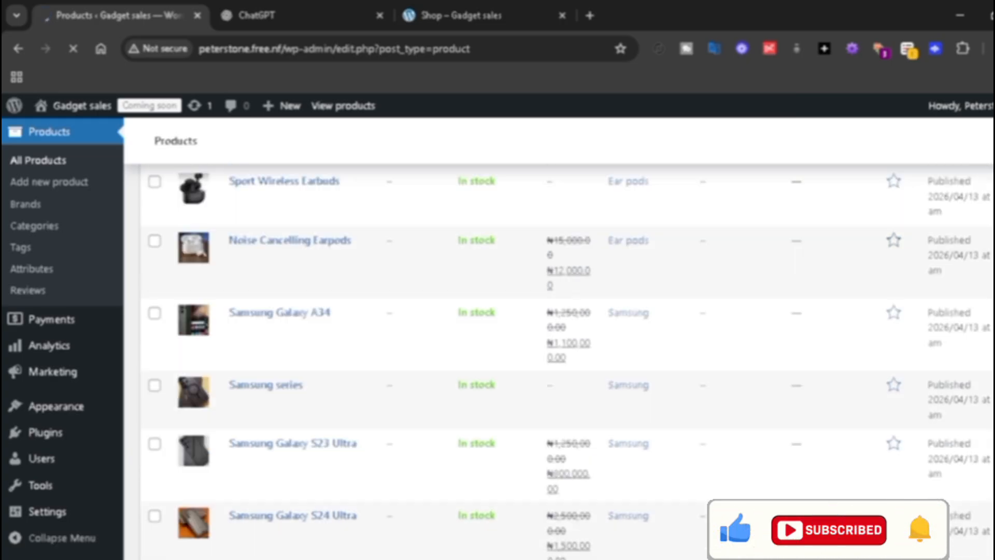
scroll(881, 393, down, 3)
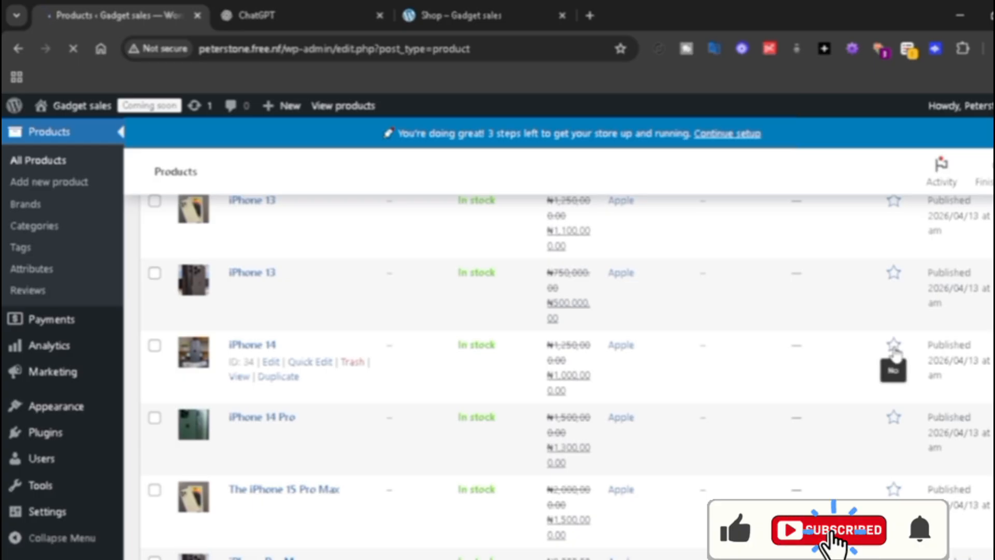
click(894, 419)
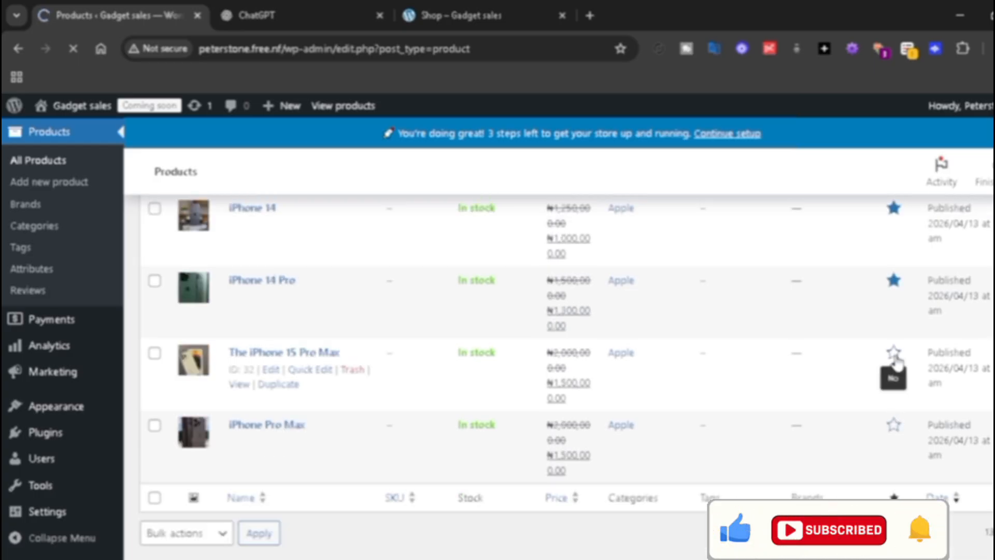
click(894, 356)
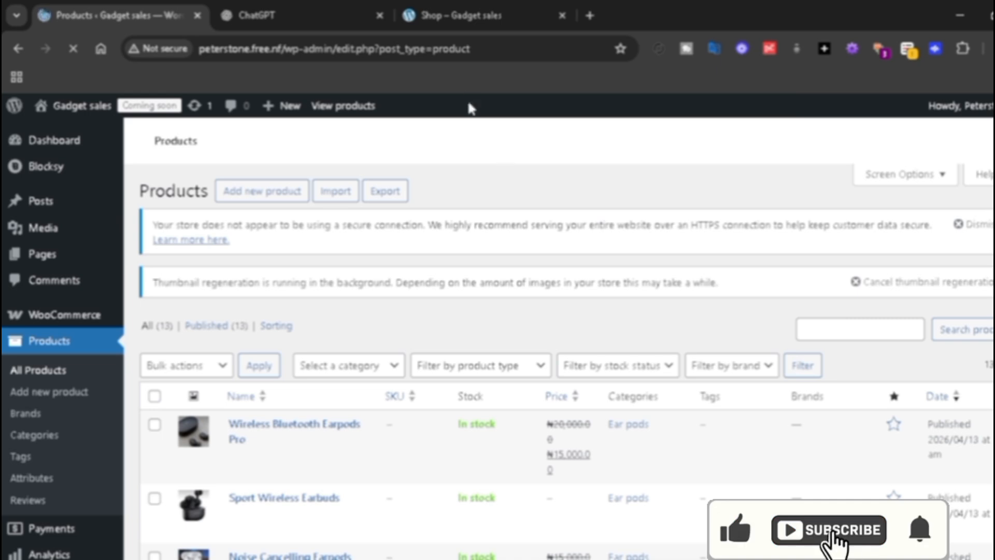
Step: Reload the Shop page so the new Featured products list shows in the sidebar
click(480, 7)
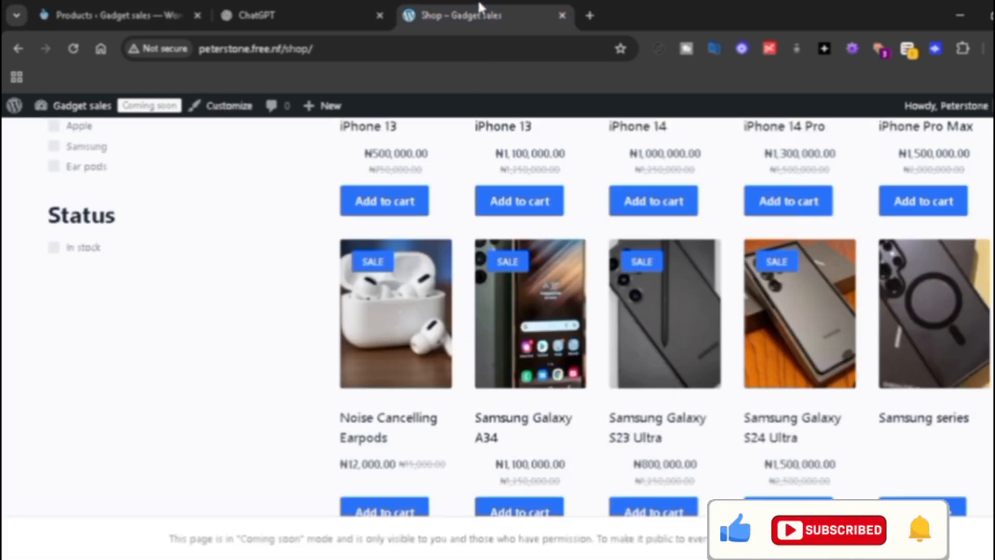
click(67, 52)
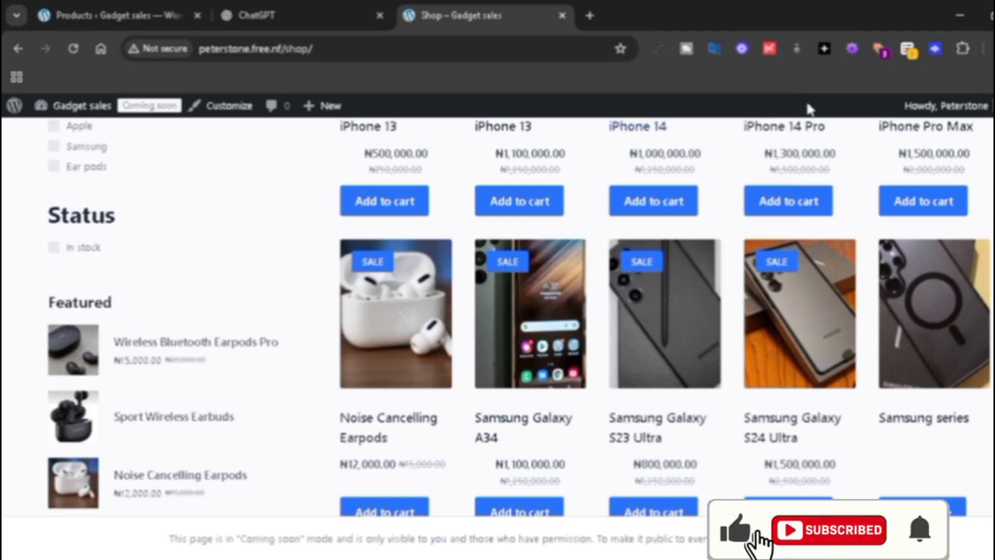
scroll(498, 316, up, 1)
scroll(497, 316, down, 4)
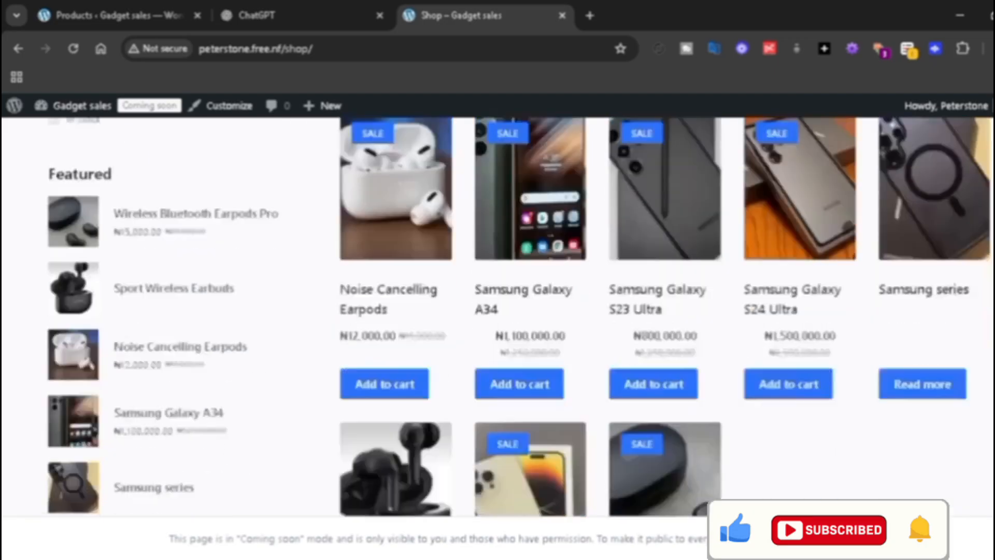
scroll(498, 316, up, 3)
scroll(498, 316, up, 7)
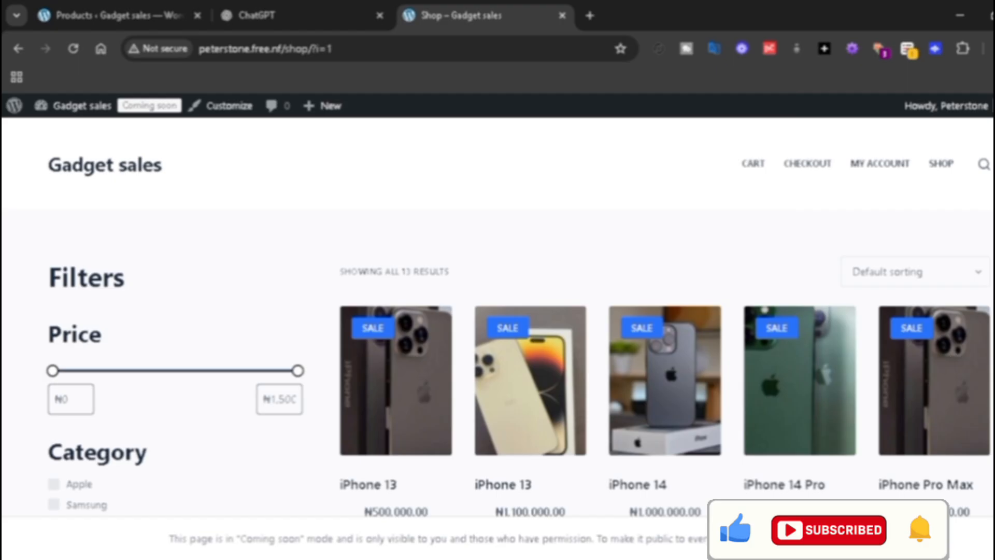
Step: Scroll down the shop and open the Samsung Galaxy A34 product page
scroll(498, 316, down, 5)
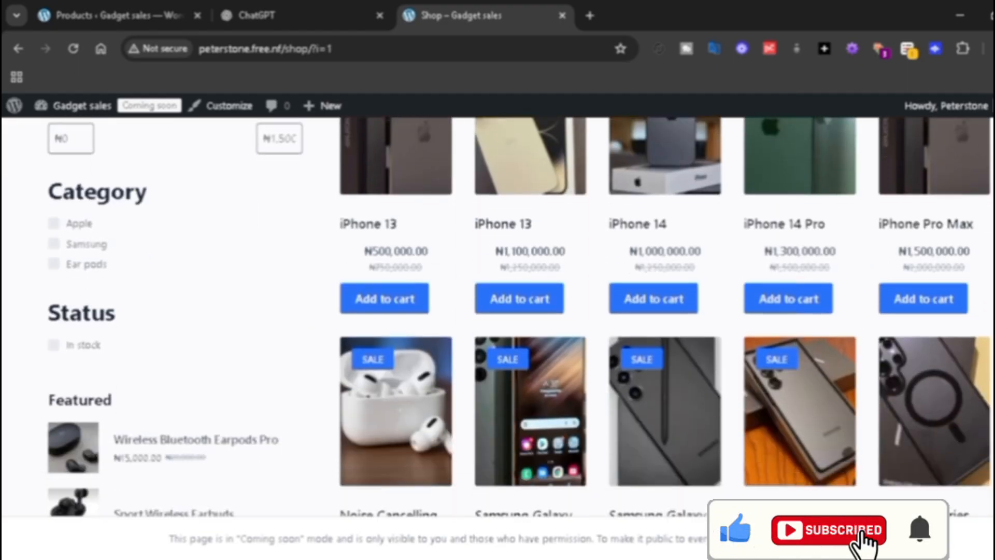
scroll(497, 316, down, 5)
scroll(497, 316, up, 10)
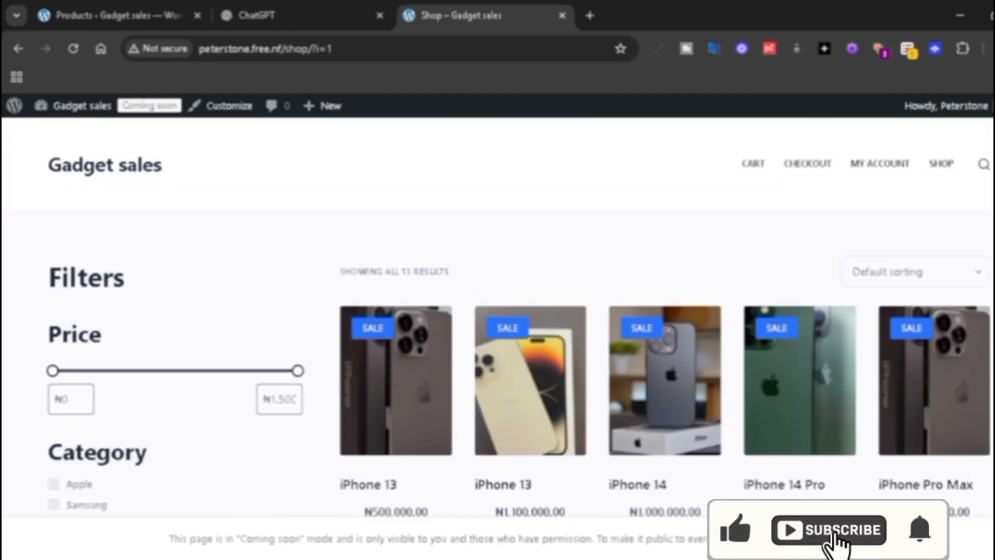
scroll(498, 316, down, 6)
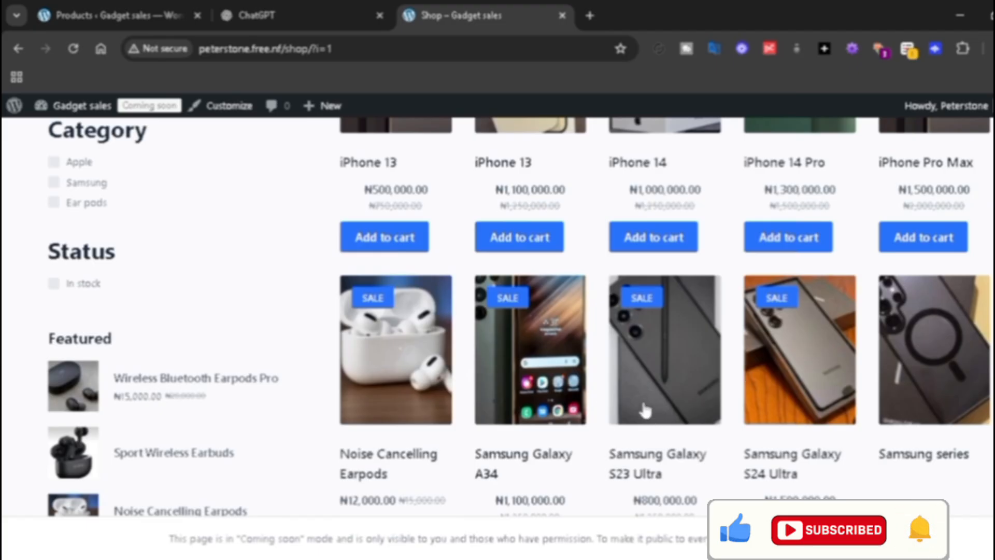
click(574, 381)
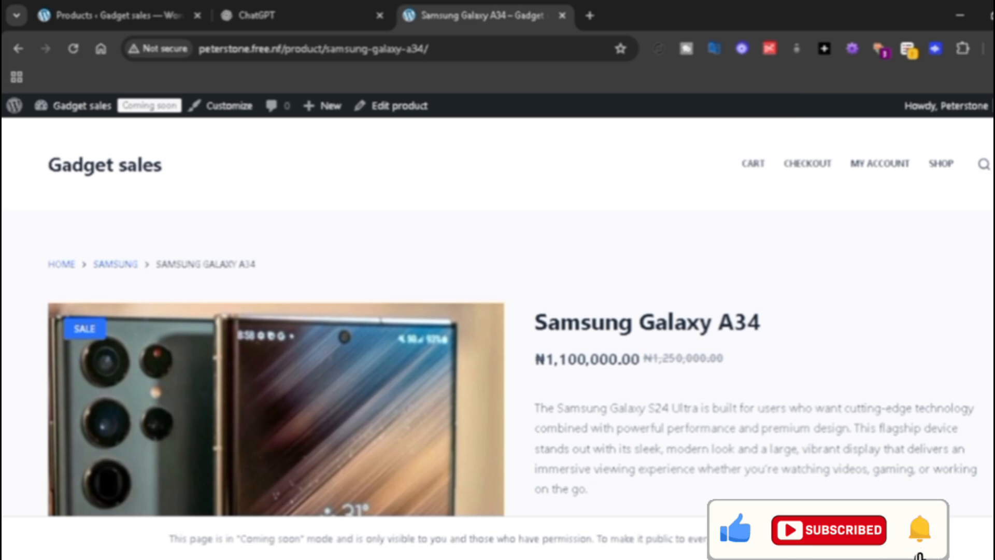
Step: Browse the Samsung Galaxy A34 gallery: the boxed phone, first and fourth photos
scroll(498, 337, down, 8)
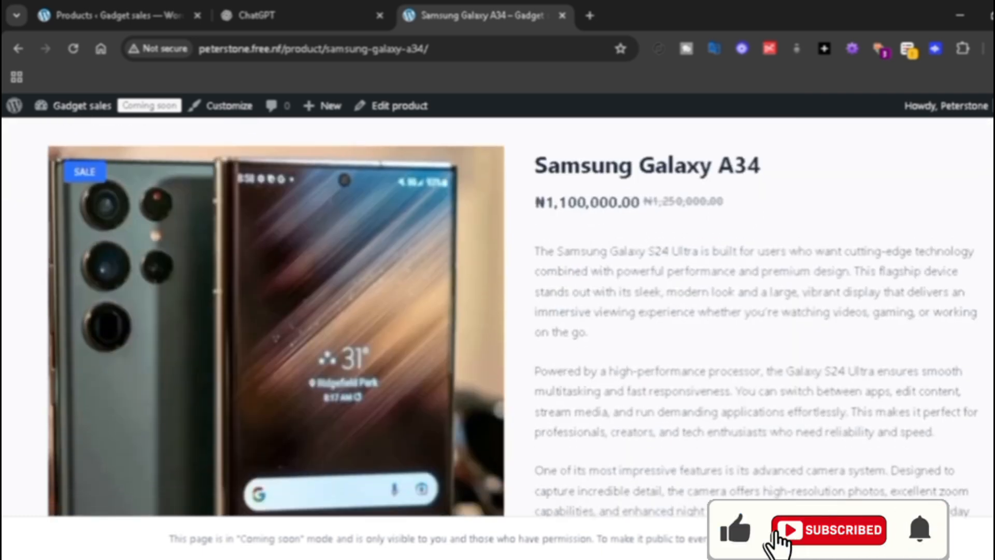
scroll(498, 337, down, 5)
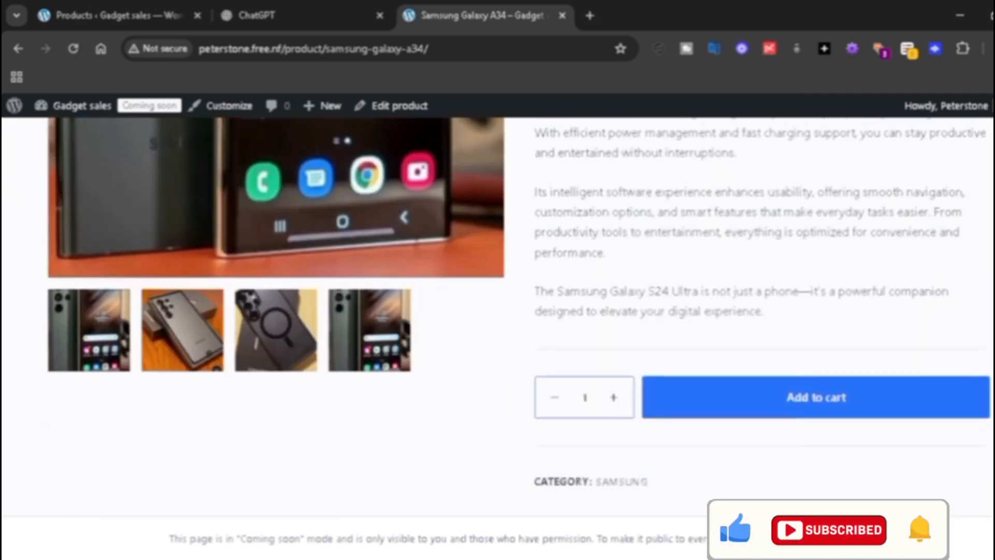
scroll(498, 336, up, 2)
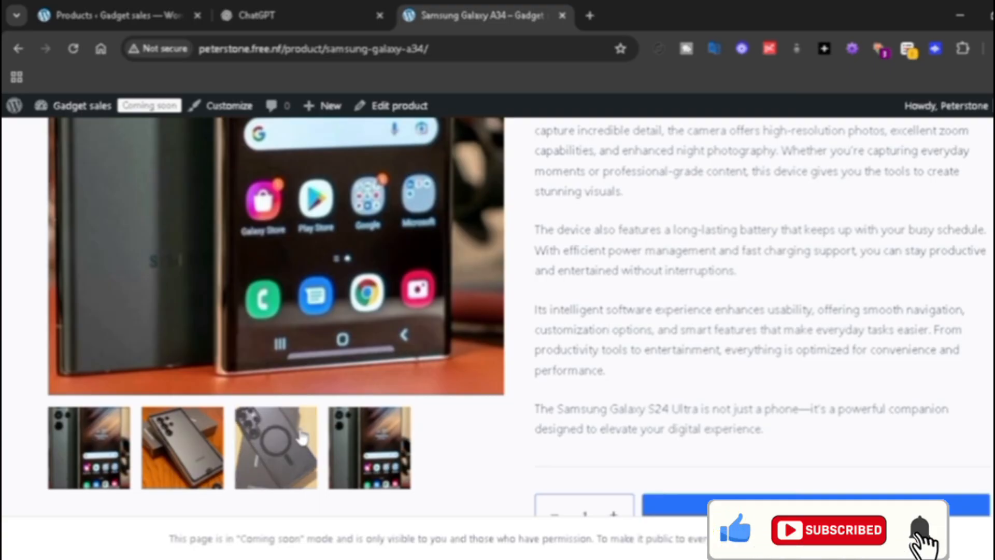
click(176, 447)
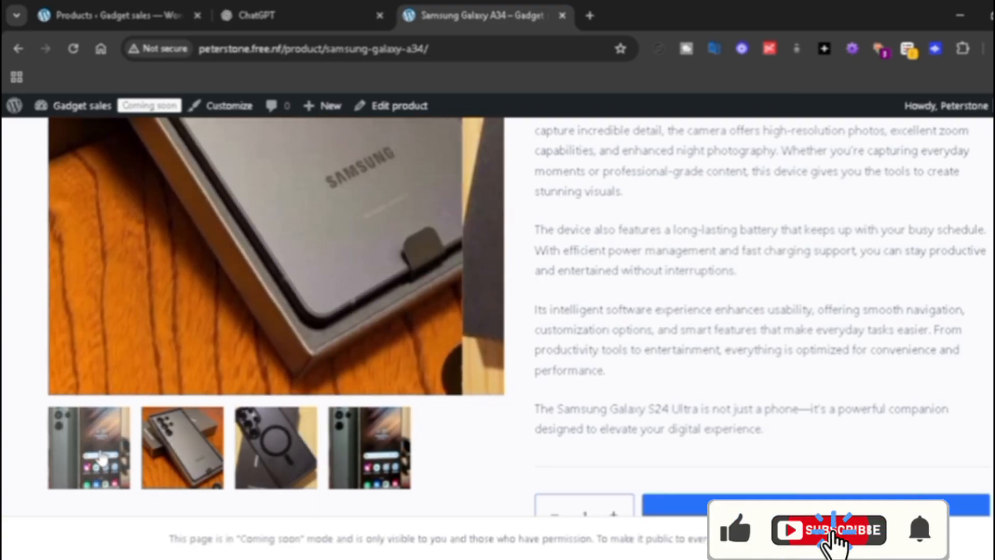
click(96, 452)
click(362, 451)
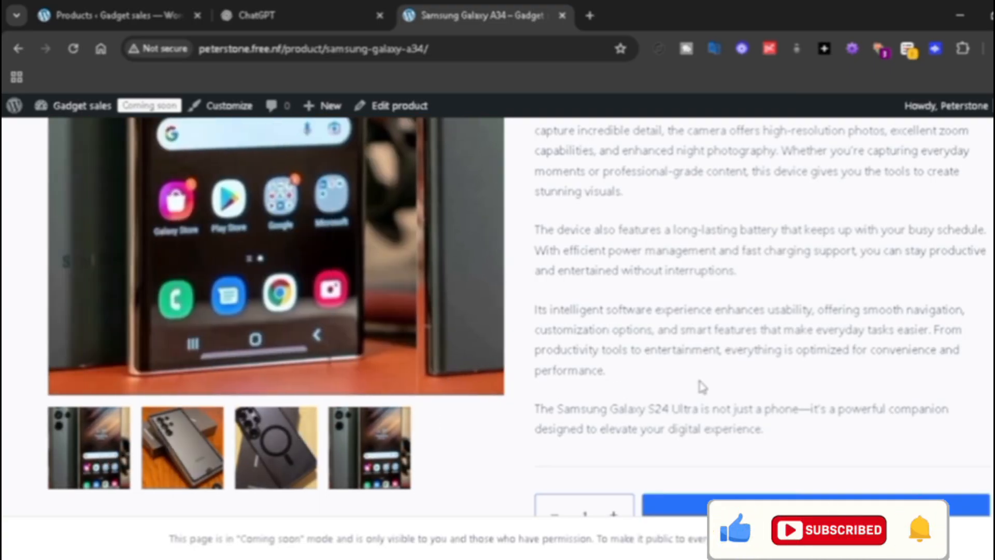
Step: Raise the quantity and add the Samsung Galaxy A34 to the cart
scroll(362, 452, down, 3)
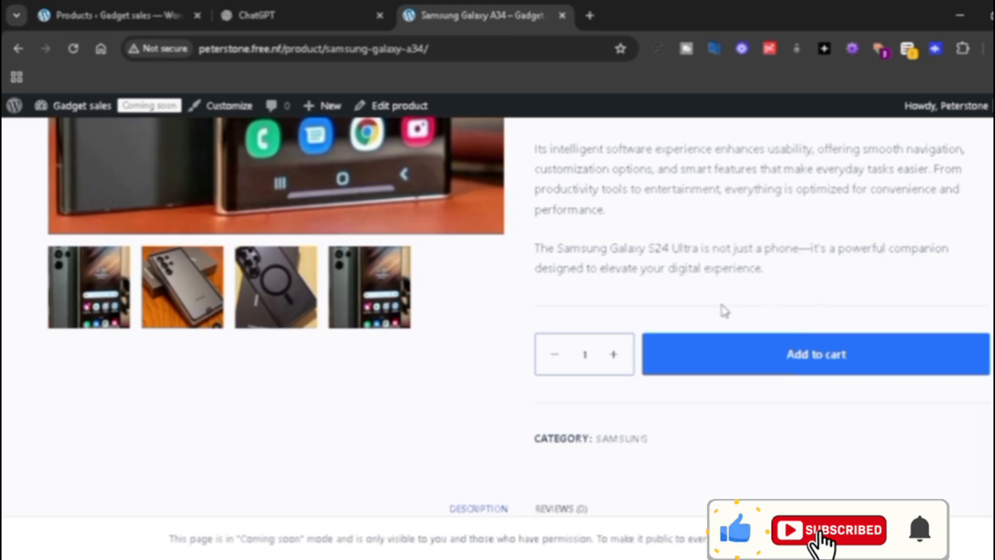
click(613, 356)
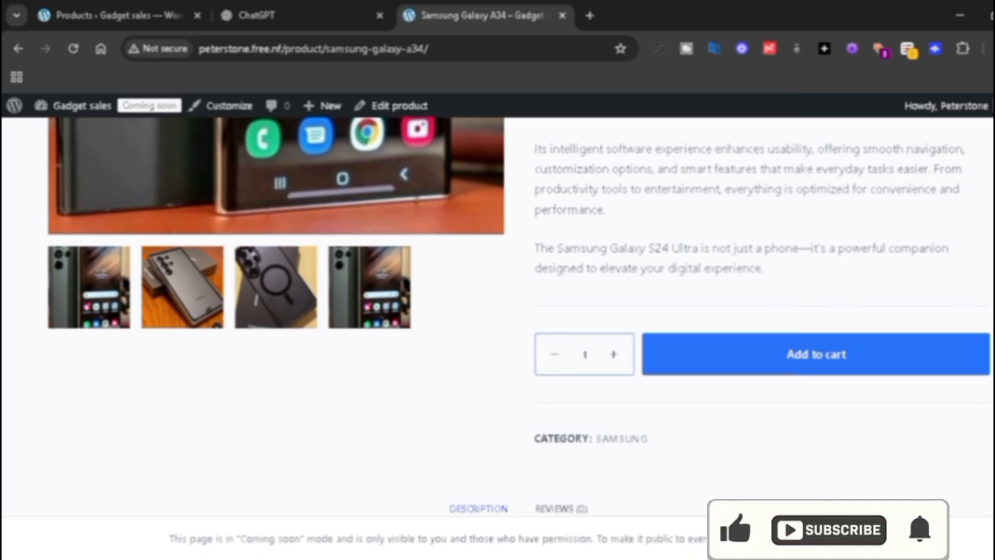
scroll(498, 337, down, 1)
scroll(497, 337, up, 2)
scroll(519, 338, up, 1)
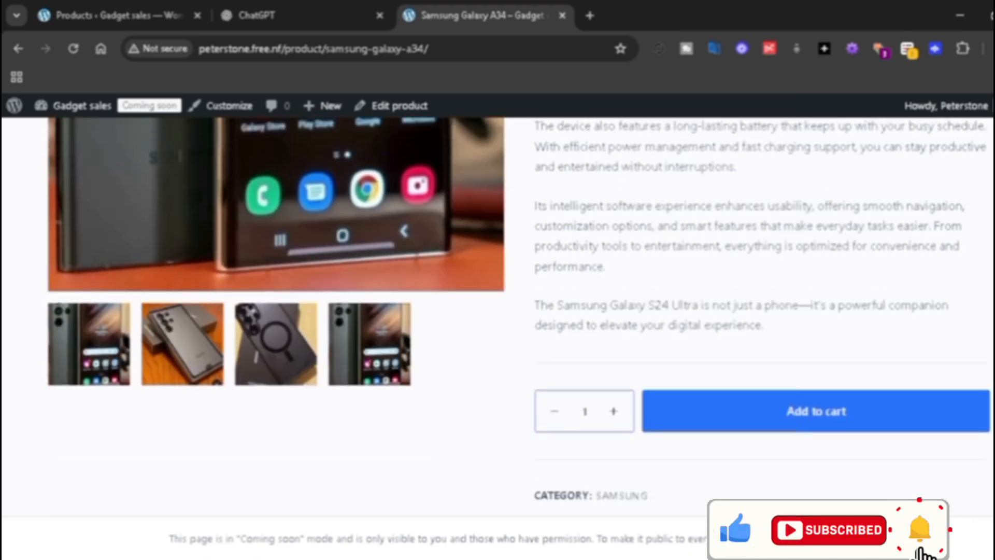
click(857, 413)
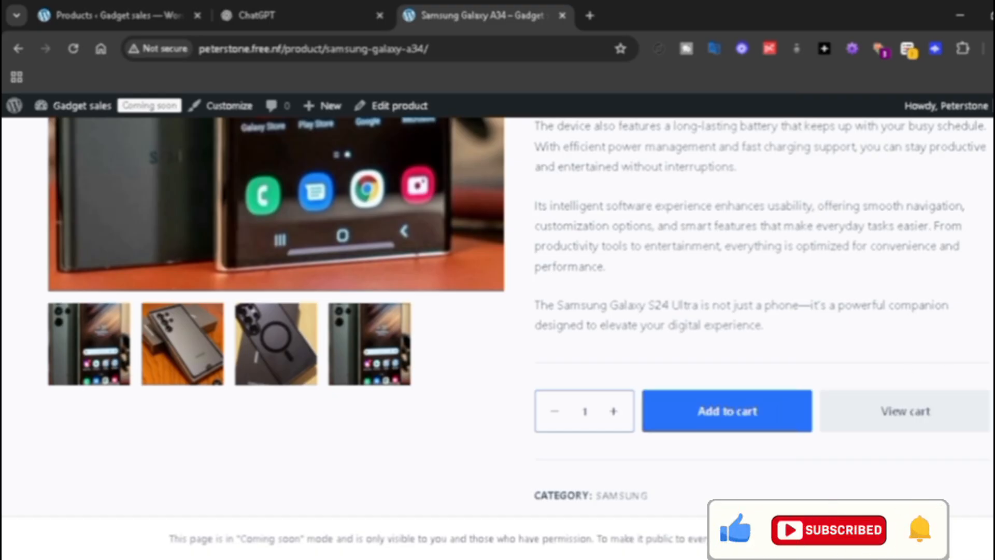
scroll(497, 317, up, 4)
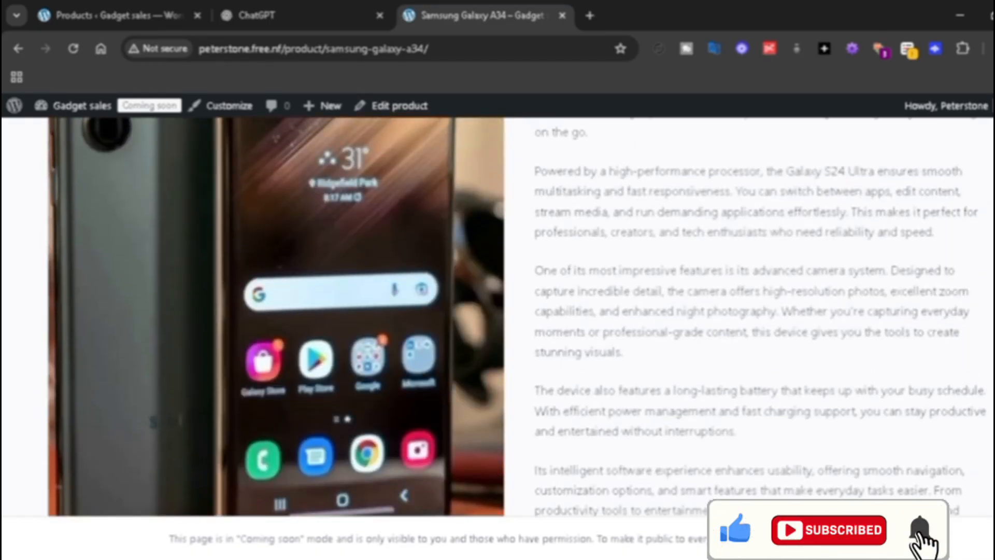
scroll(497, 317, down, 8)
scroll(918, 375, up, 4)
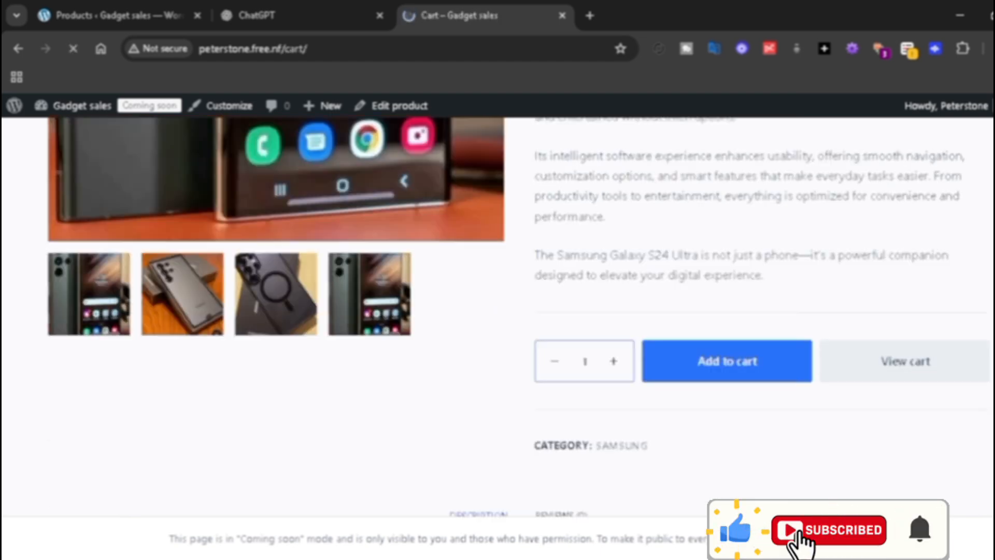
Step: Review the cart and proceed to checkout
scroll(498, 332, down, 4)
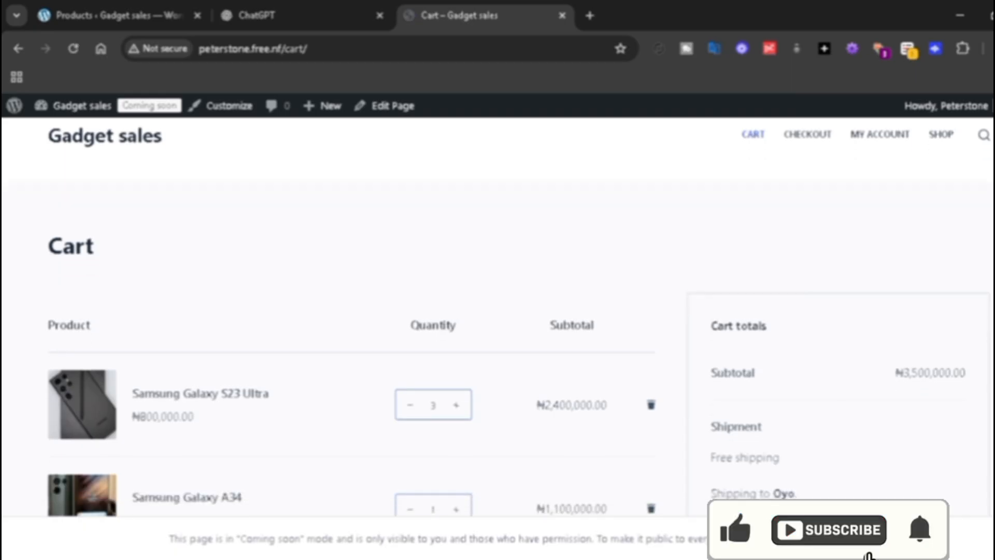
scroll(497, 332, up, 1)
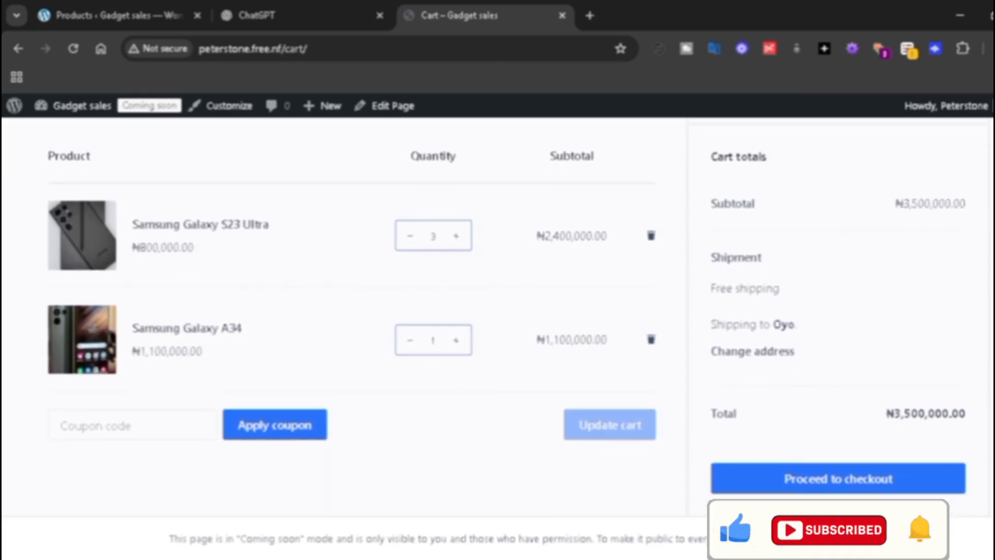
scroll(497, 332, down, 1)
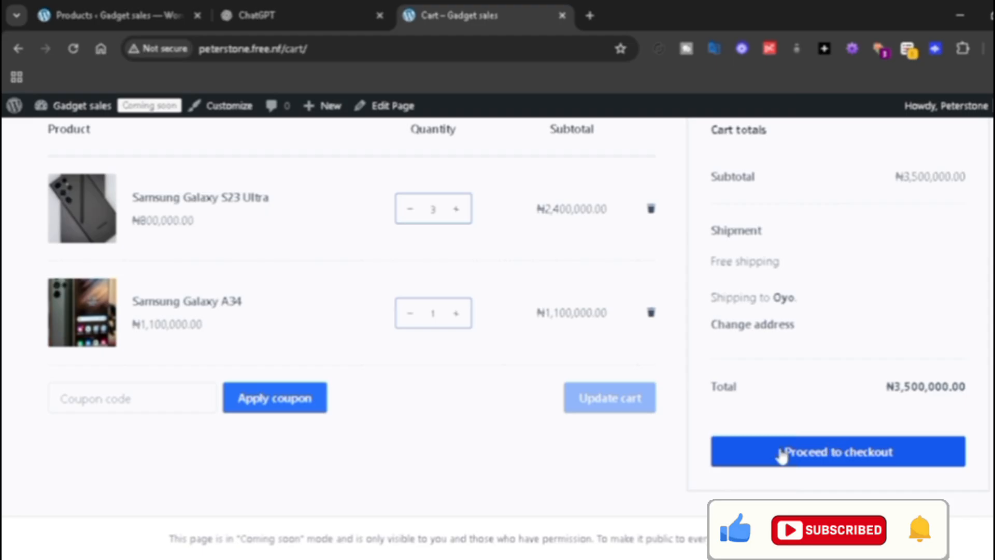
click(840, 456)
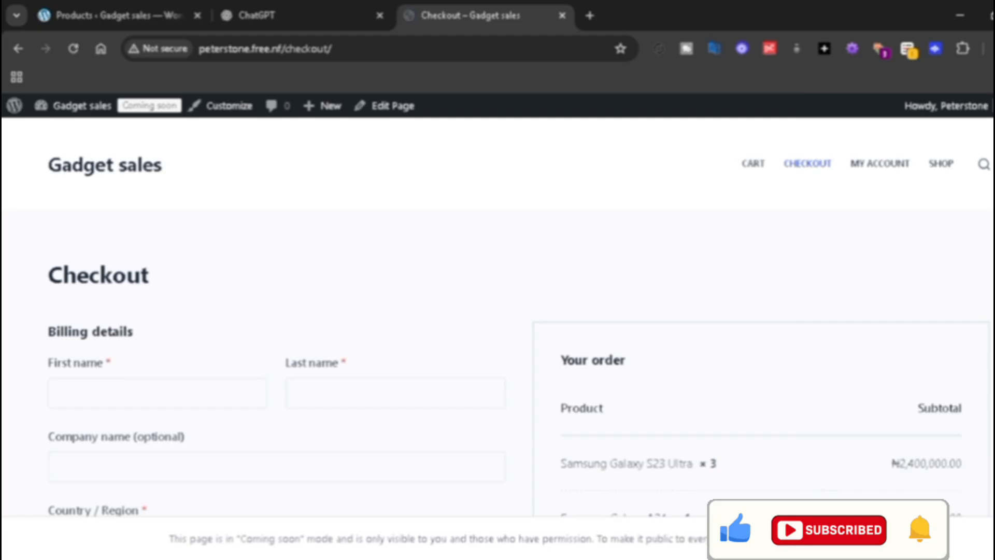
Step: Select the no-payment-methods notice for the ₦3,500,000.00 order, then return to admin Products
scroll(697, 240, down, 2)
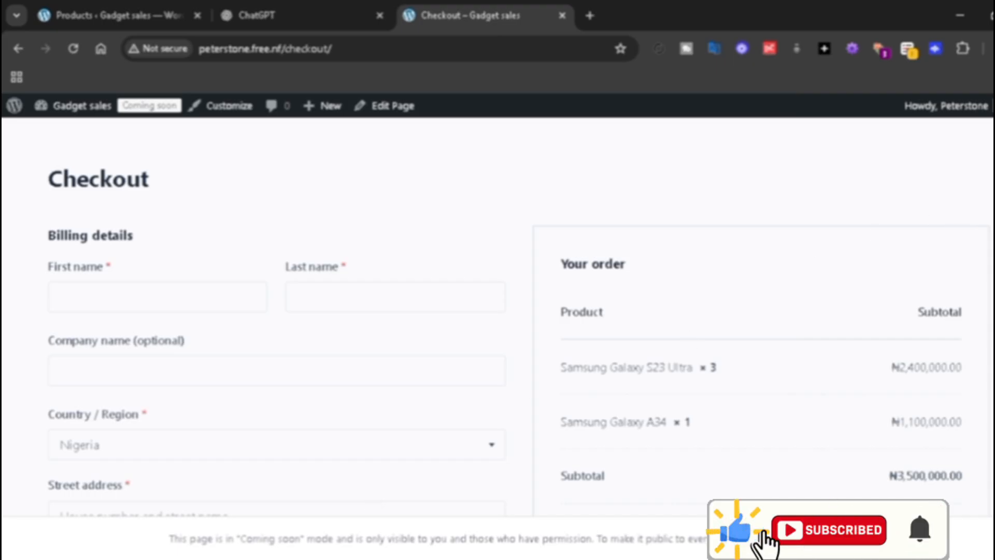
scroll(497, 311, down, 1)
scroll(498, 311, down, 10)
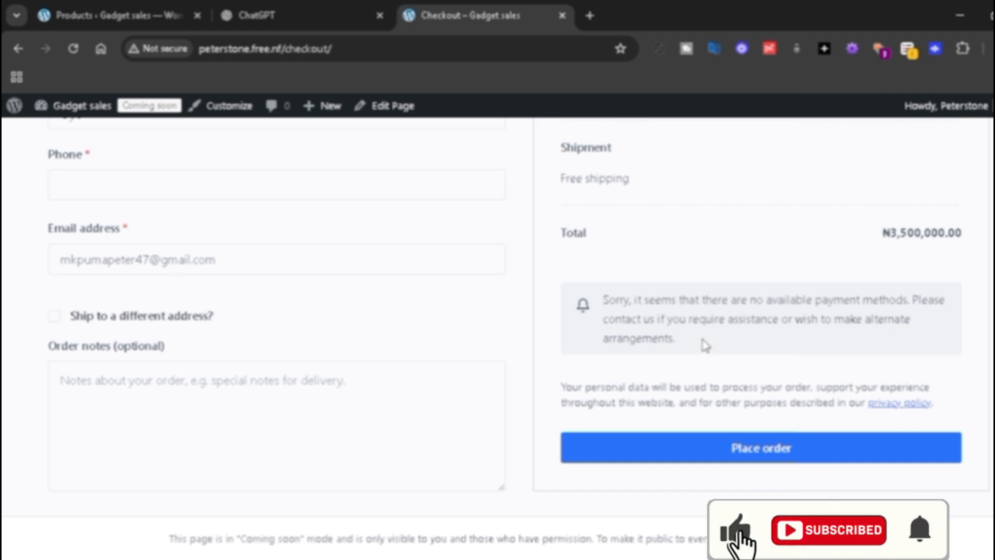
drag(702, 342, 567, 311)
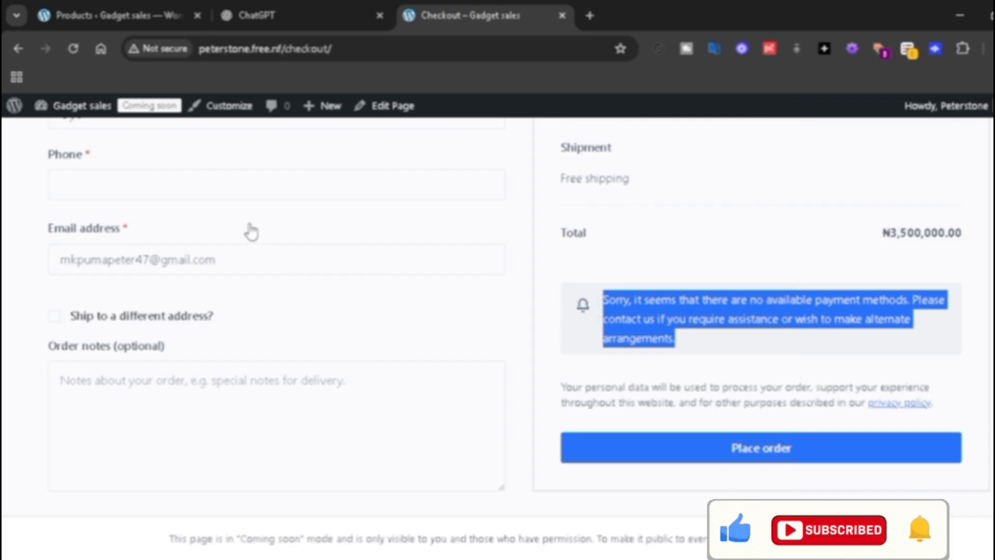
click(89, 16)
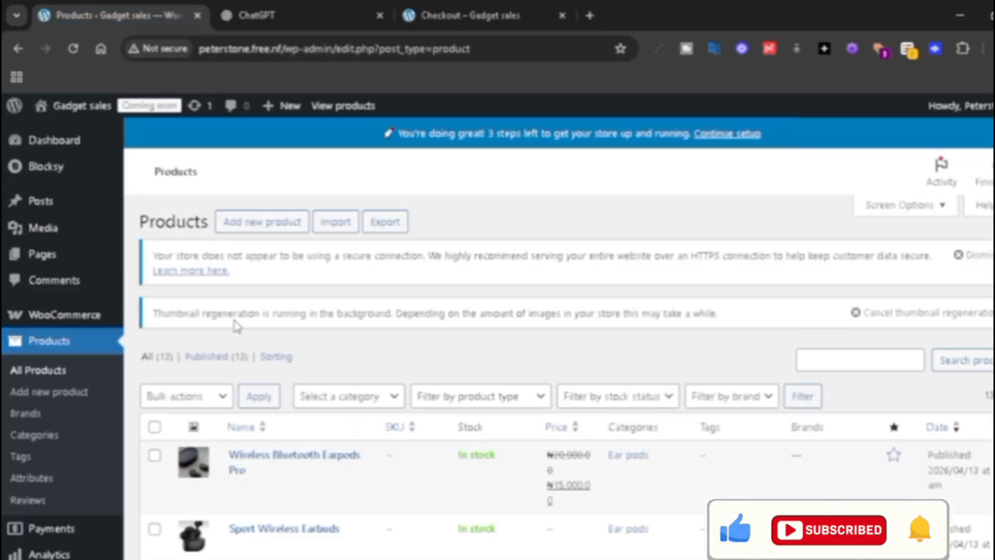
Step: Go to WooCommerce > Settings from the admin sidebar
click(59, 317)
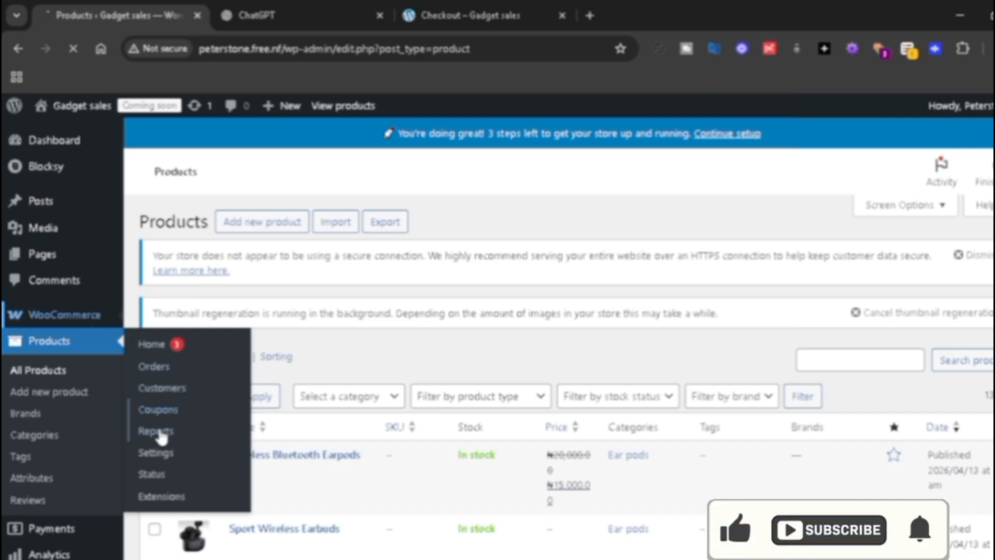
click(156, 453)
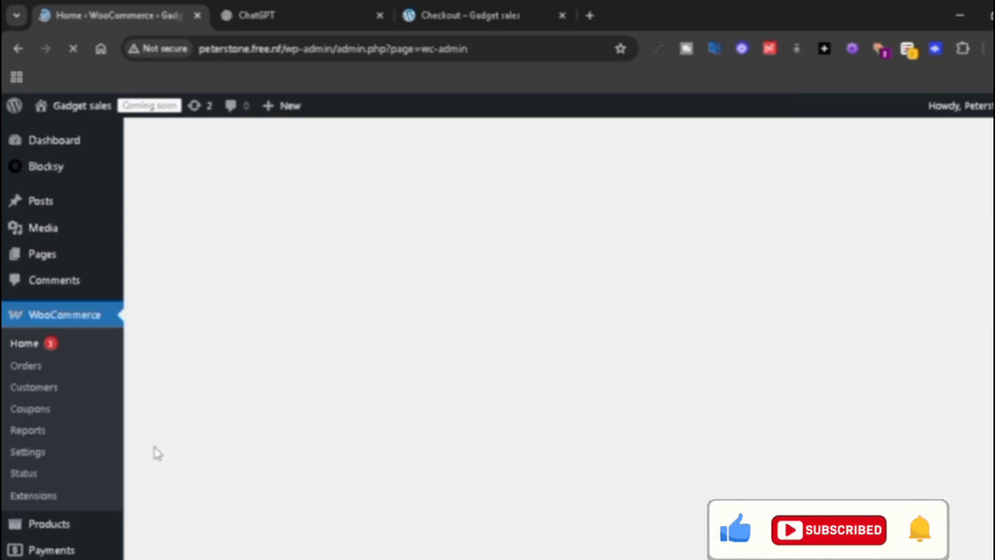
click(30, 451)
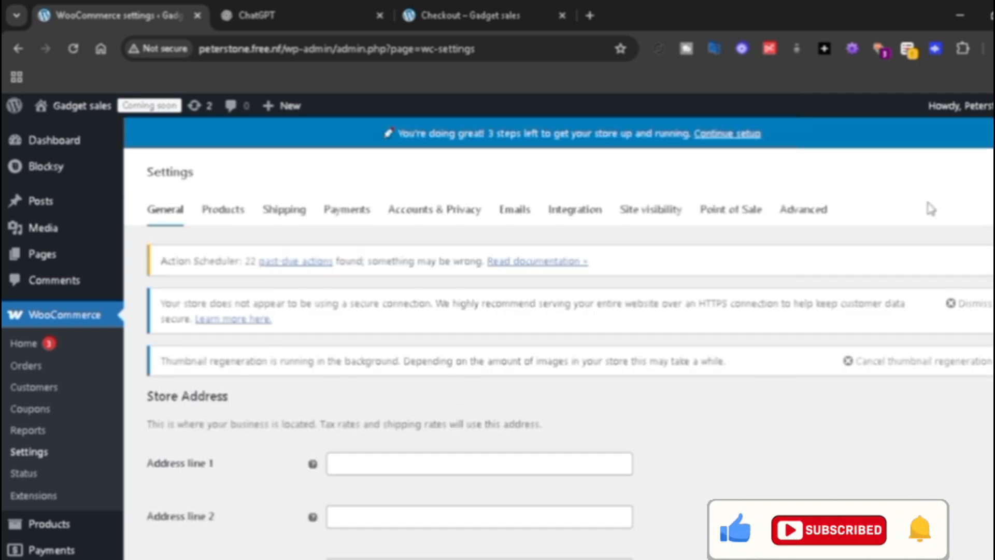
scroll(560, 358, down, 4)
scroll(560, 358, up, 4)
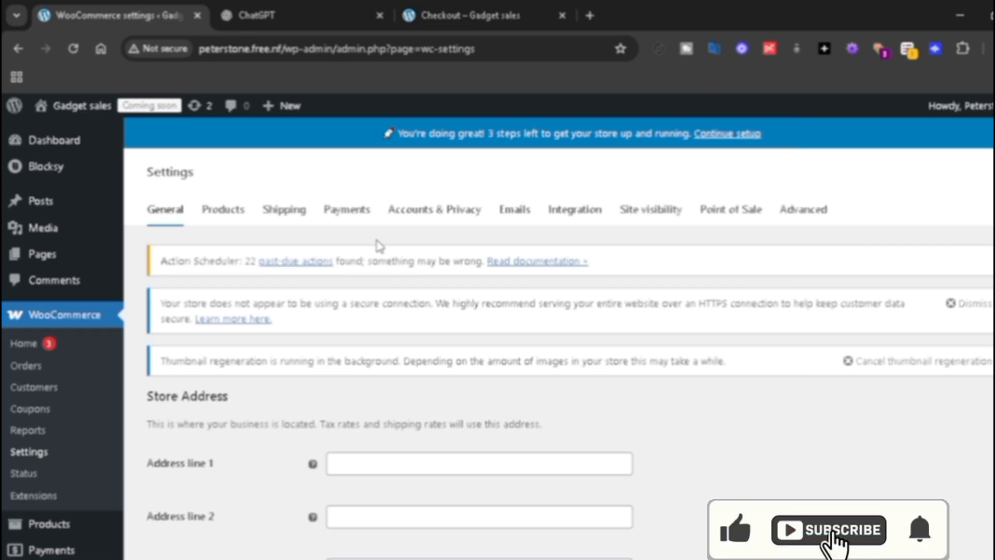
Step: View the Shipping zones: Nigeria with Free shipping, and Rest of the world
click(281, 214)
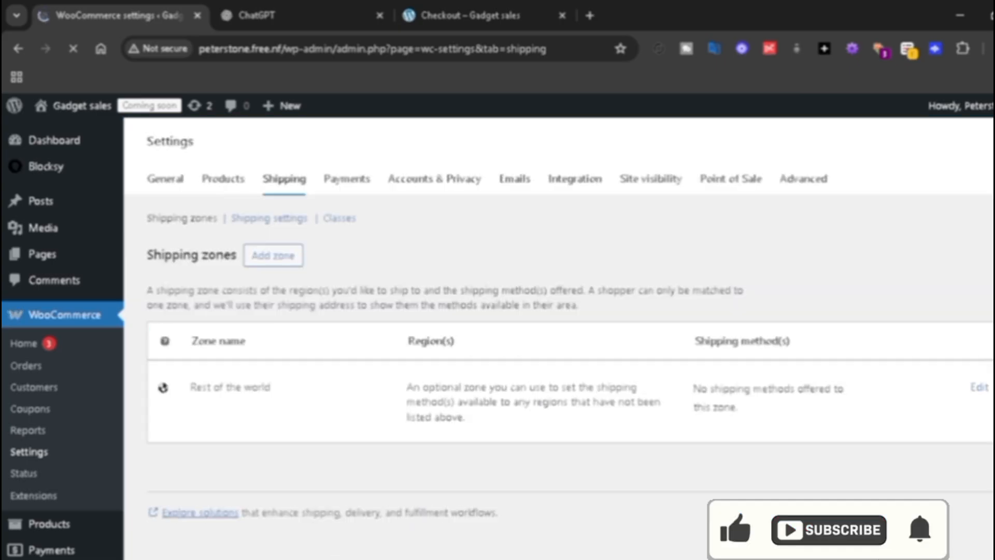
scroll(559, 337, down, 3)
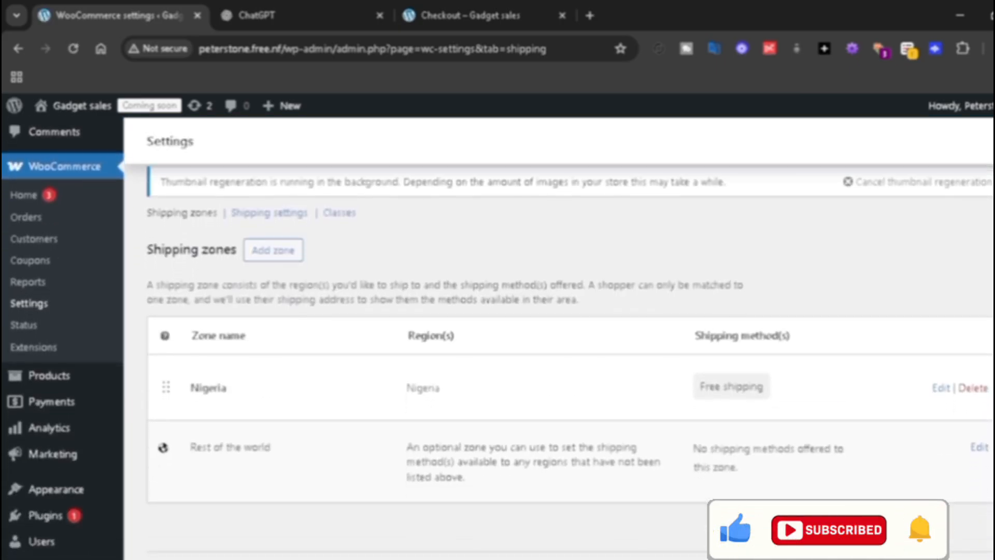
scroll(956, 271, down, 2)
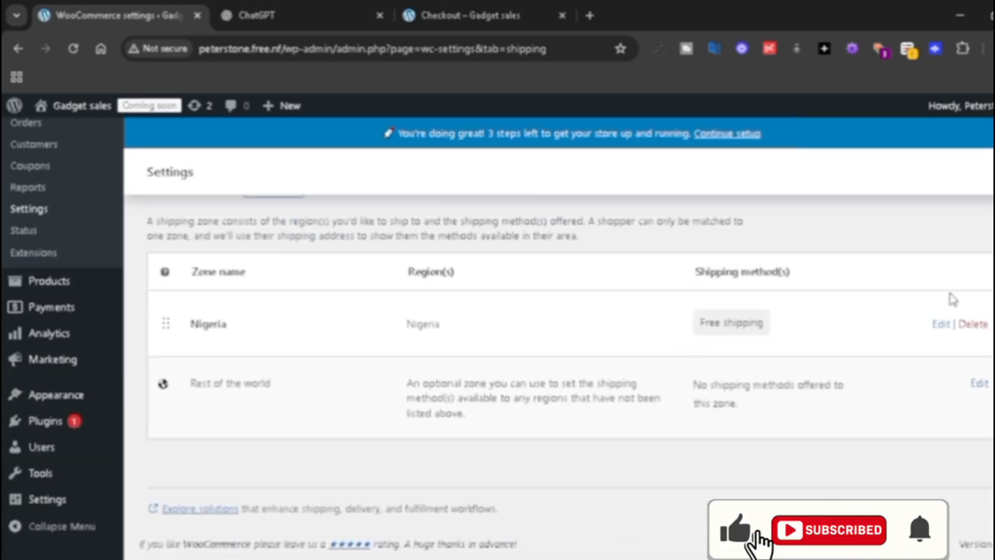
scroll(498, 338, up, 1)
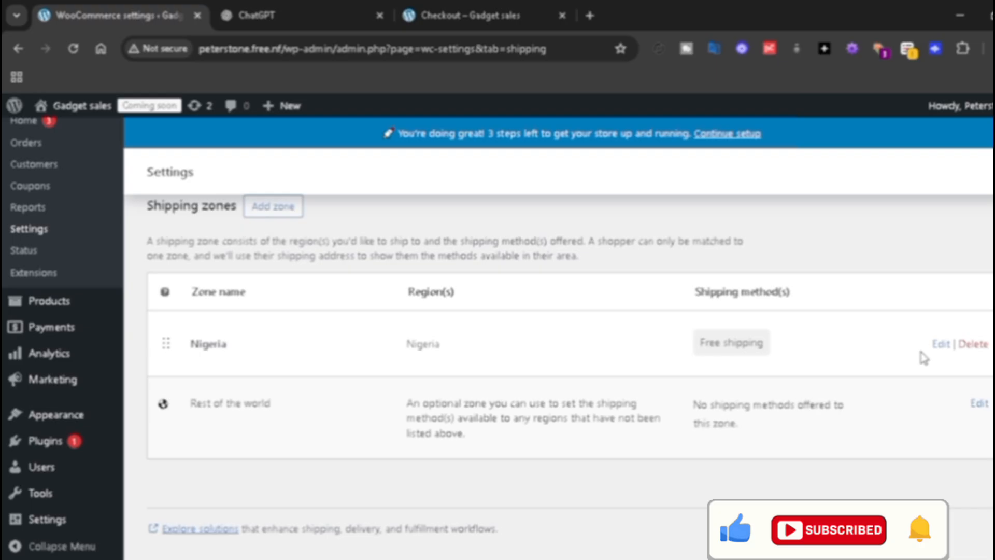
Step: Edit the Nigeria zone, disable its Free shipping, and begin adding a shipping method
click(940, 346)
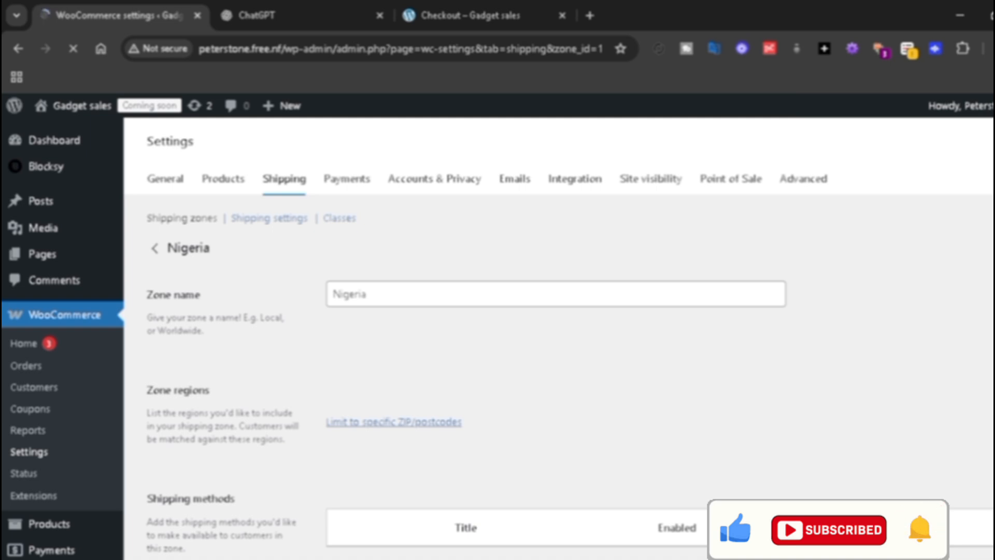
scroll(715, 474, down, 3)
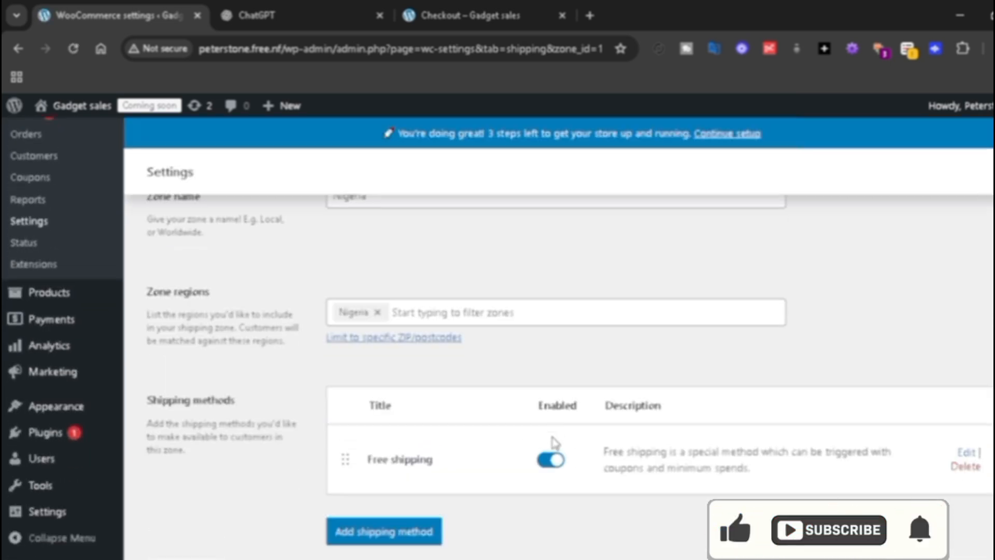
click(551, 459)
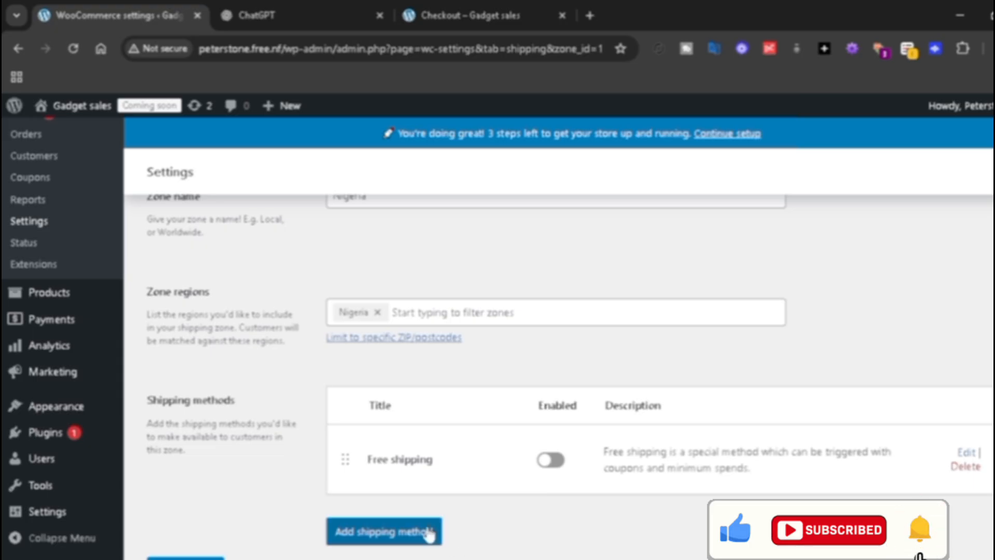
click(342, 534)
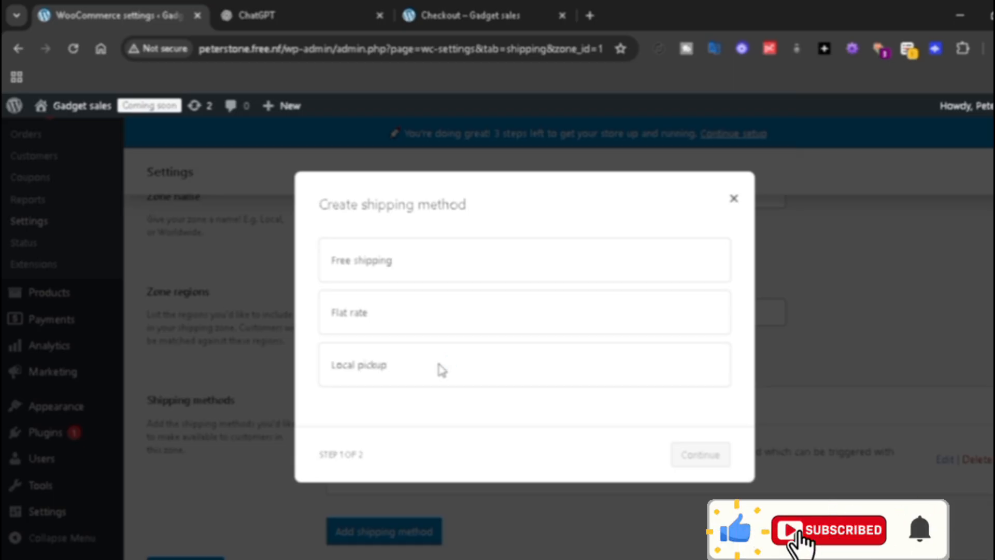
Step: Create an enabled Flat rate method for the Nigeria zone costing 5000
click(434, 319)
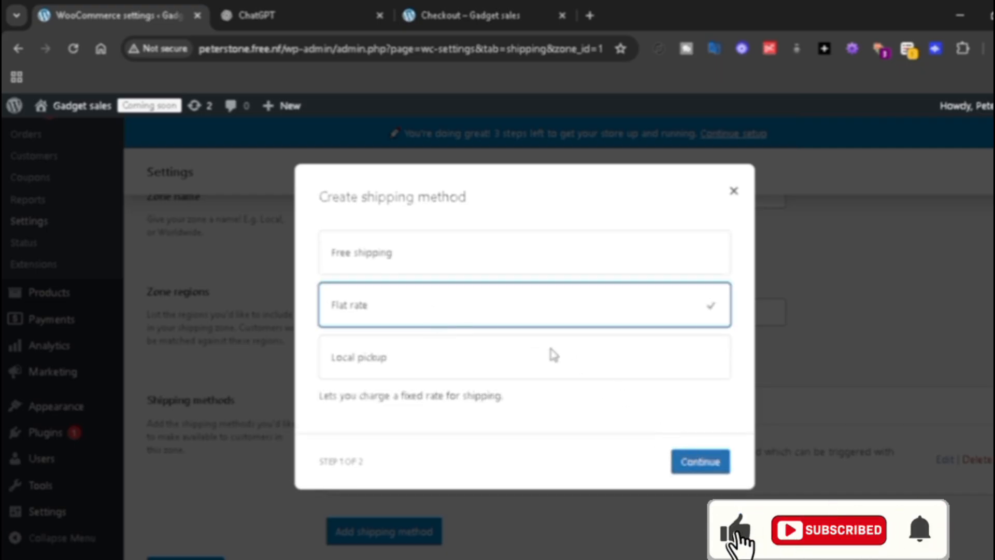
click(700, 461)
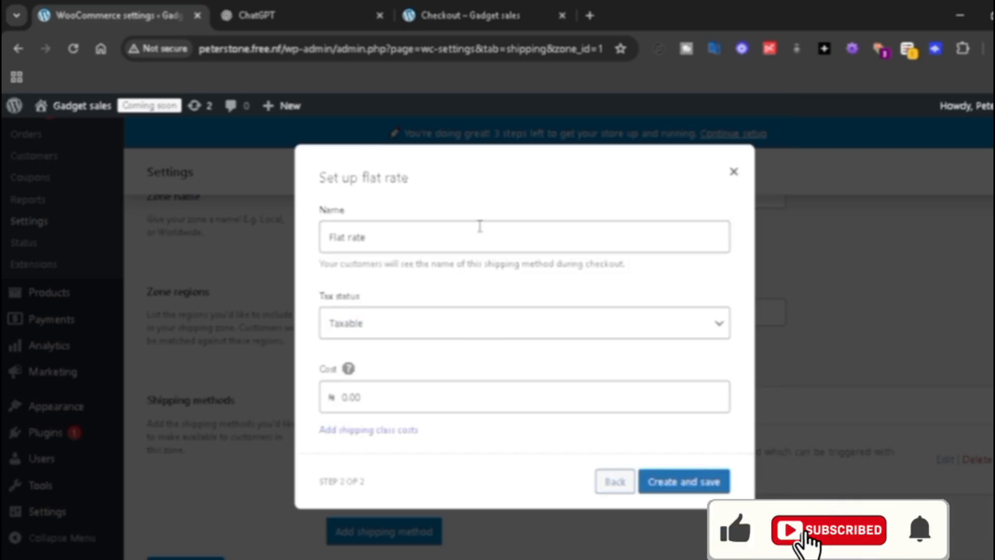
double_click(434, 397)
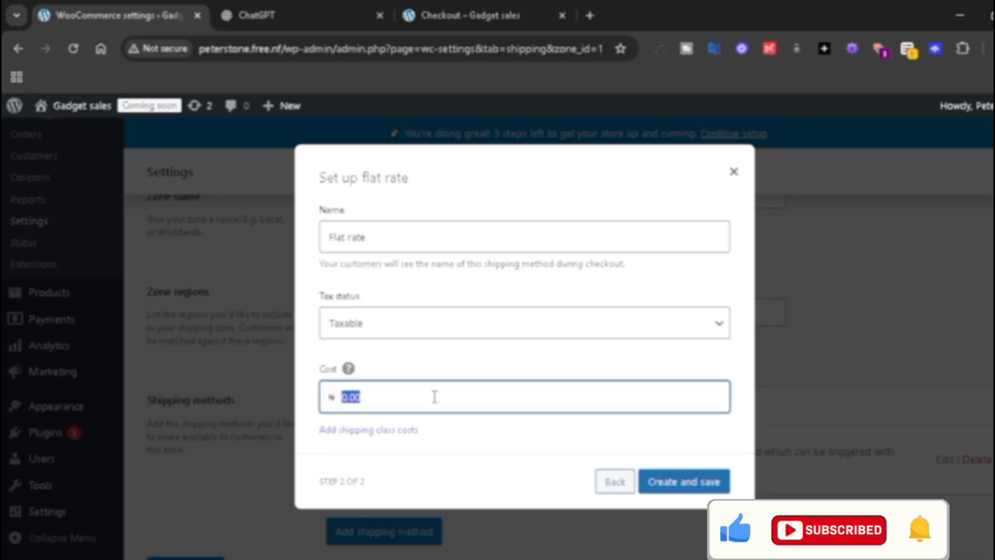
key(BackSpace)
text(1)
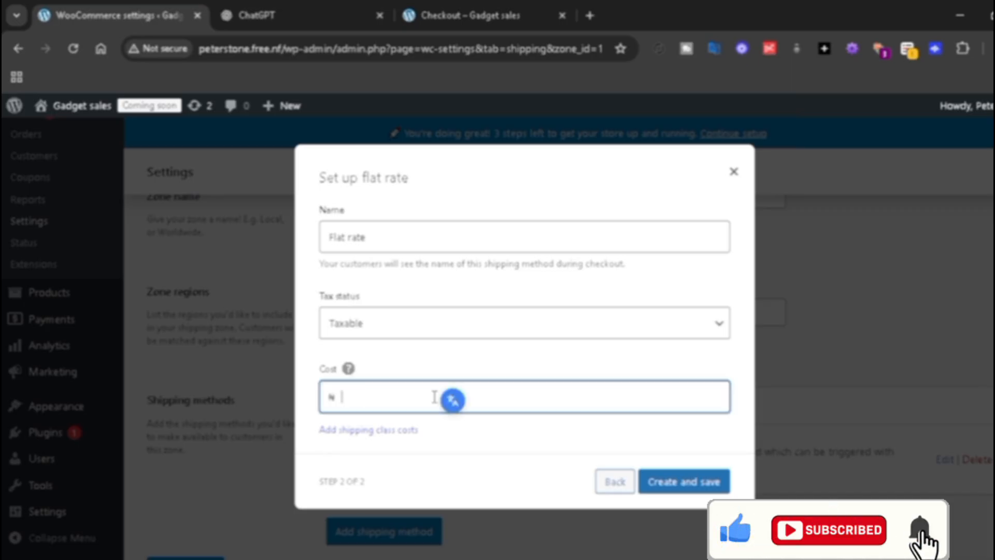
text(00)
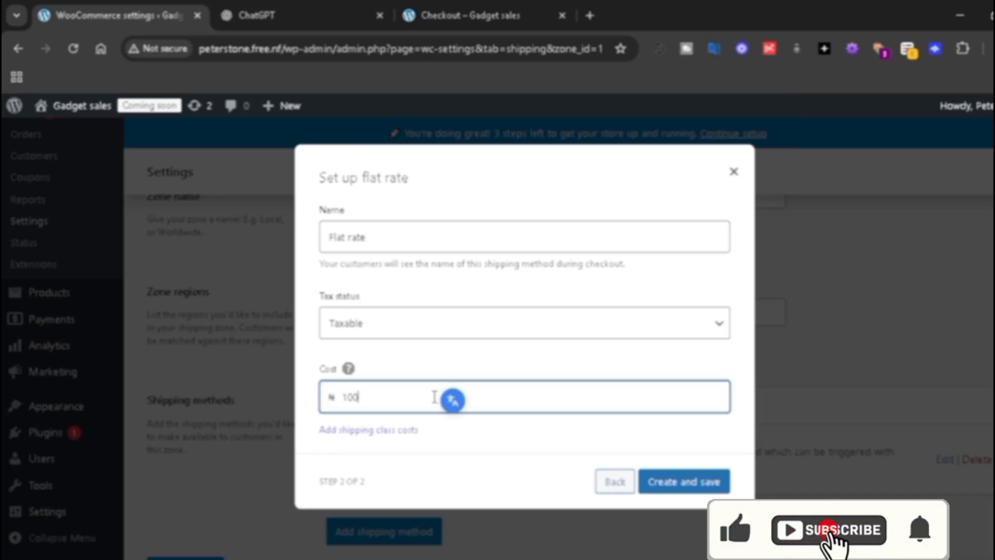
key(BackSpace)
key(BackSpace)
key(BackSpace)
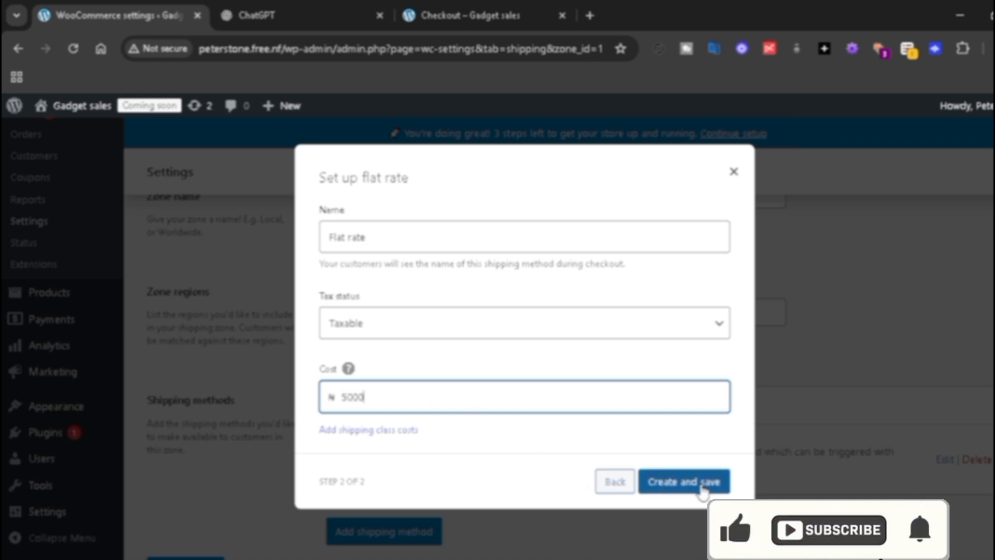
click(702, 483)
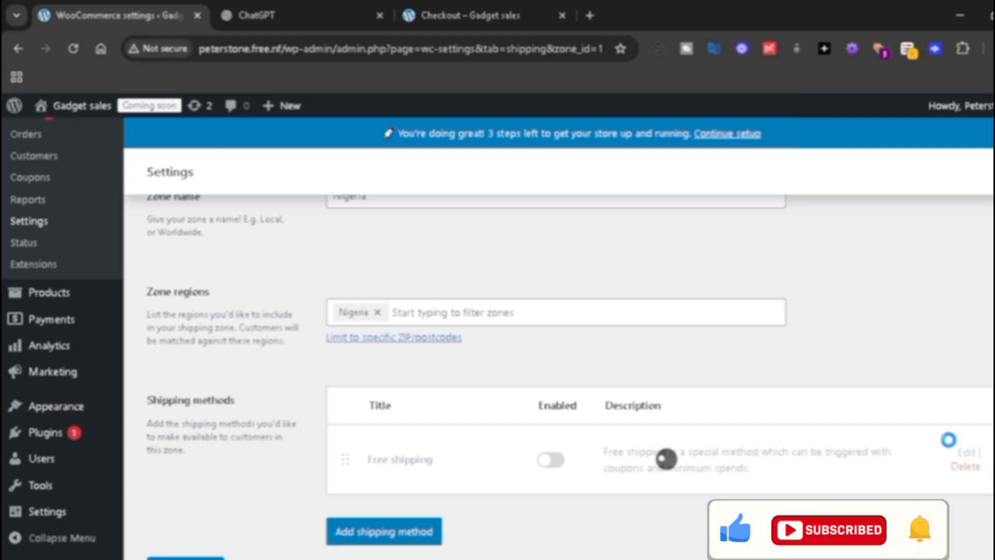
scroll(559, 376, down, 1)
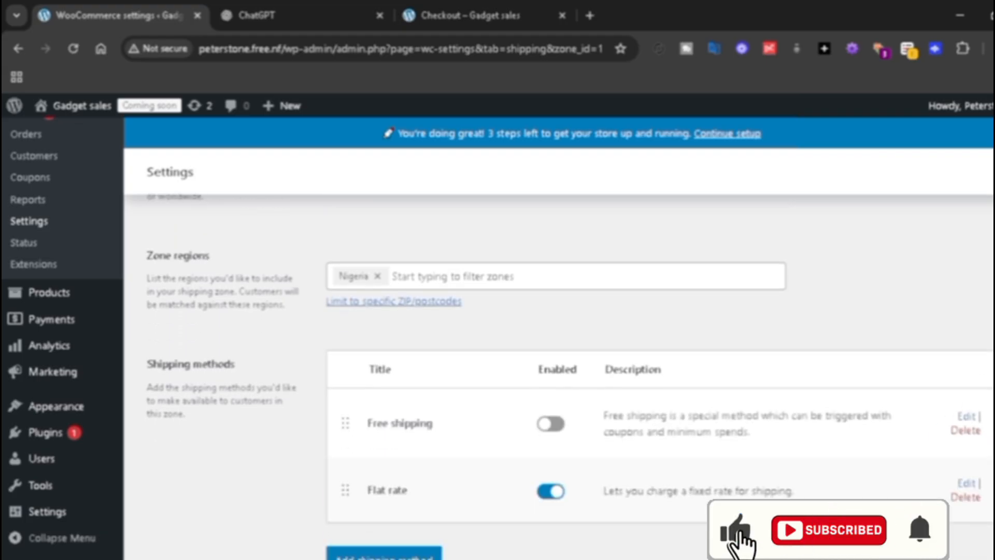
scroll(559, 376, up, 3)
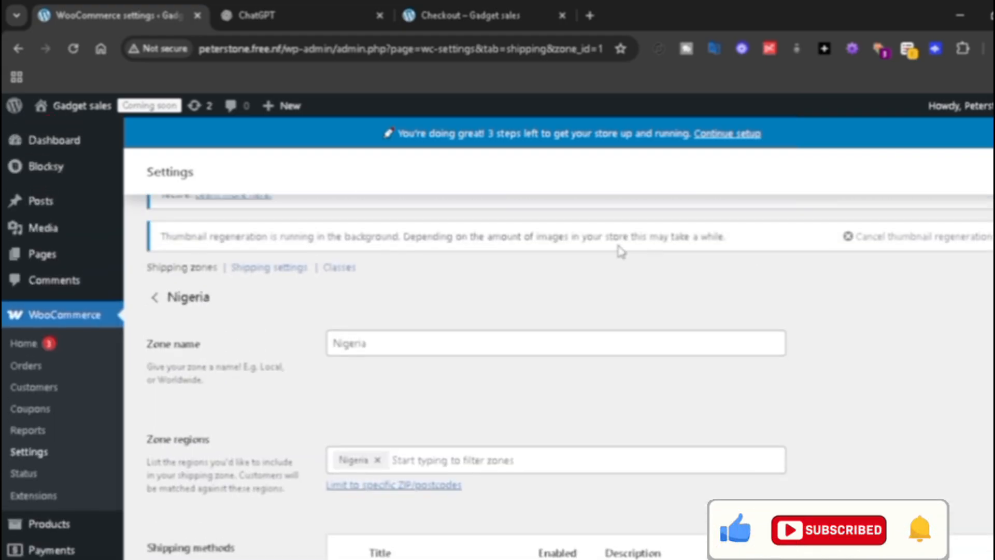
Step: Start a new shipping zone from the zones list and name it Lagos
click(155, 298)
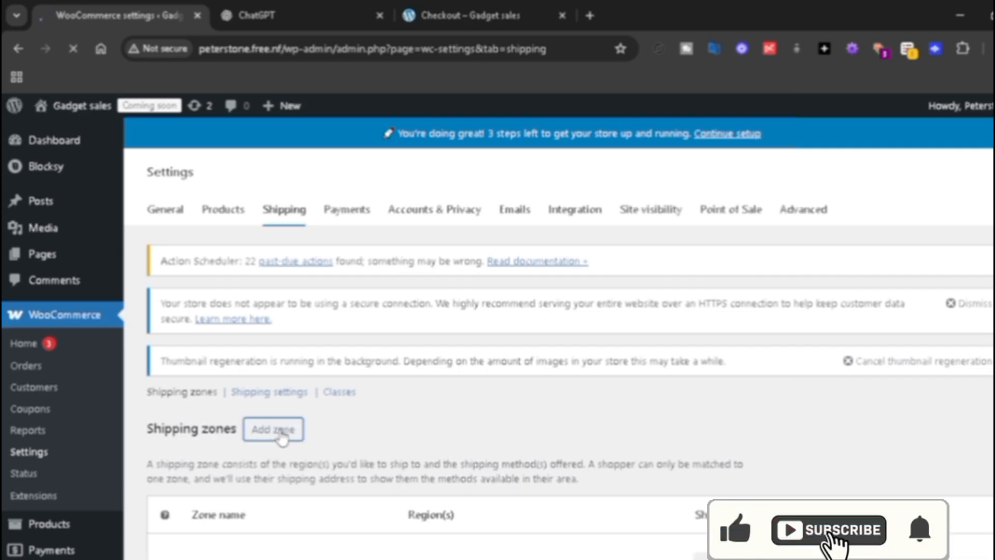
click(281, 434)
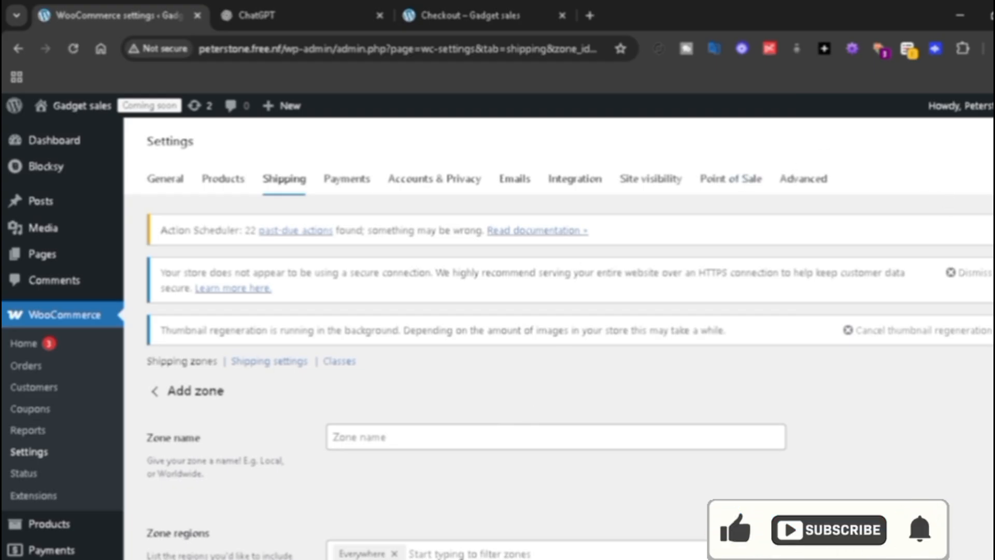
scroll(597, 354, down, 2)
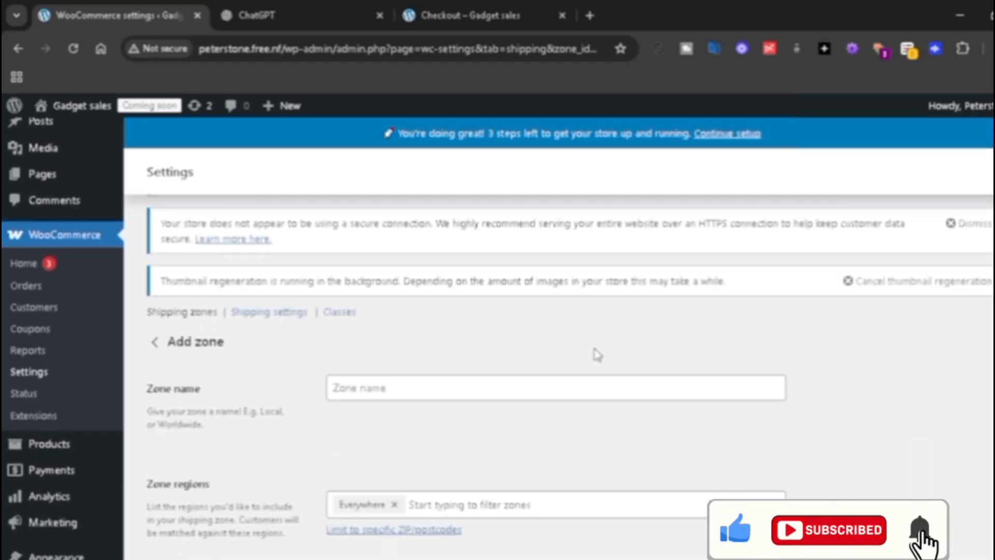
click(570, 378)
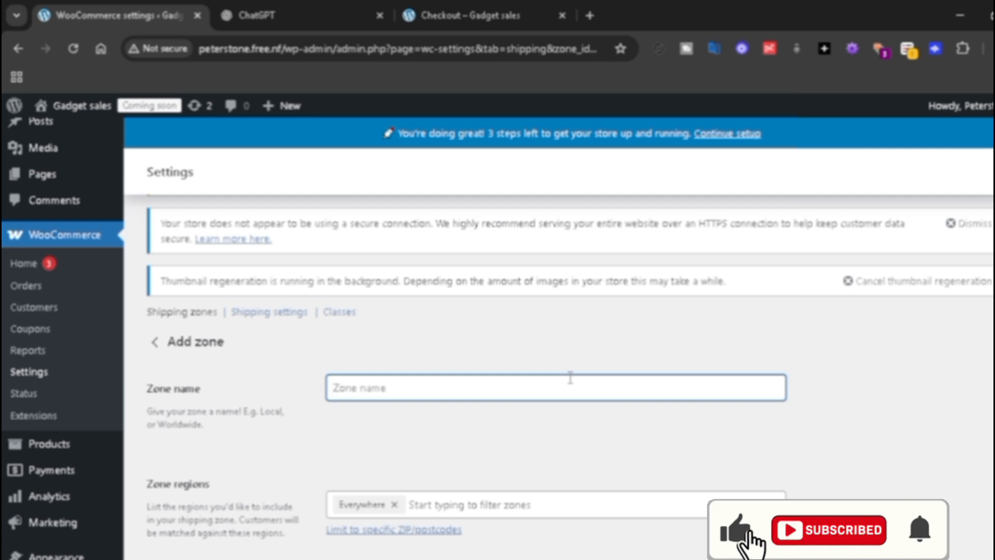
text(Lagos)
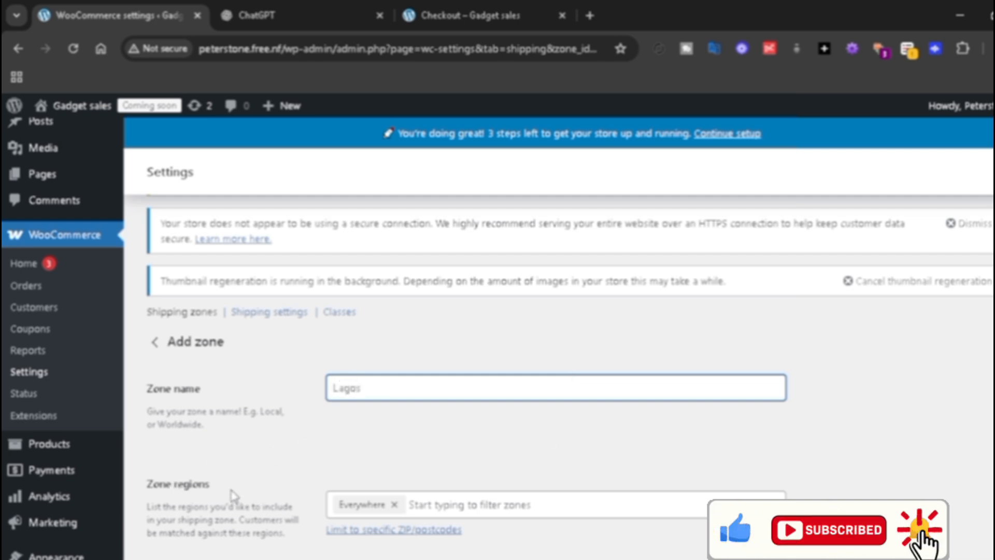
Step: Set the zone region to 'Lagos, Nigeria' and review the remaining zone fields
click(575, 505)
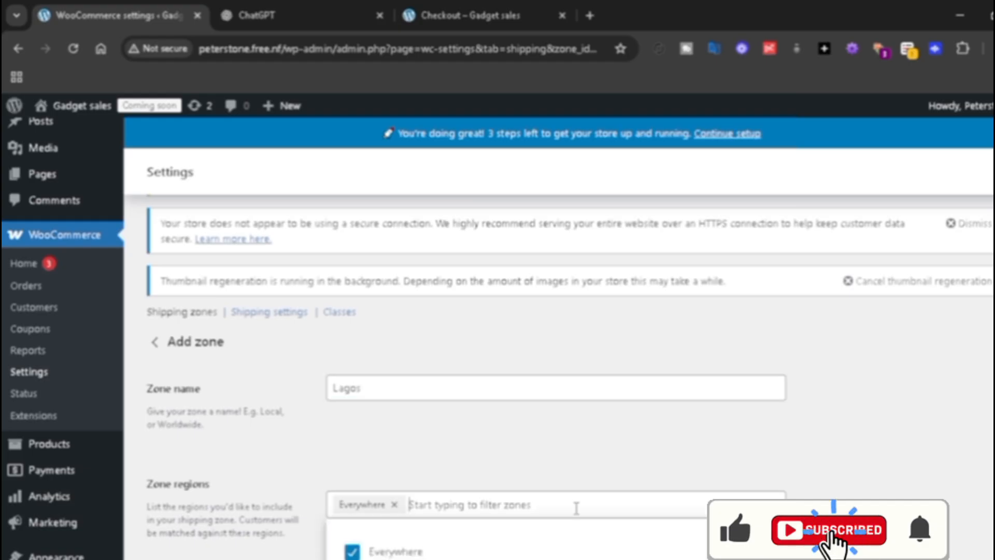
text(La)
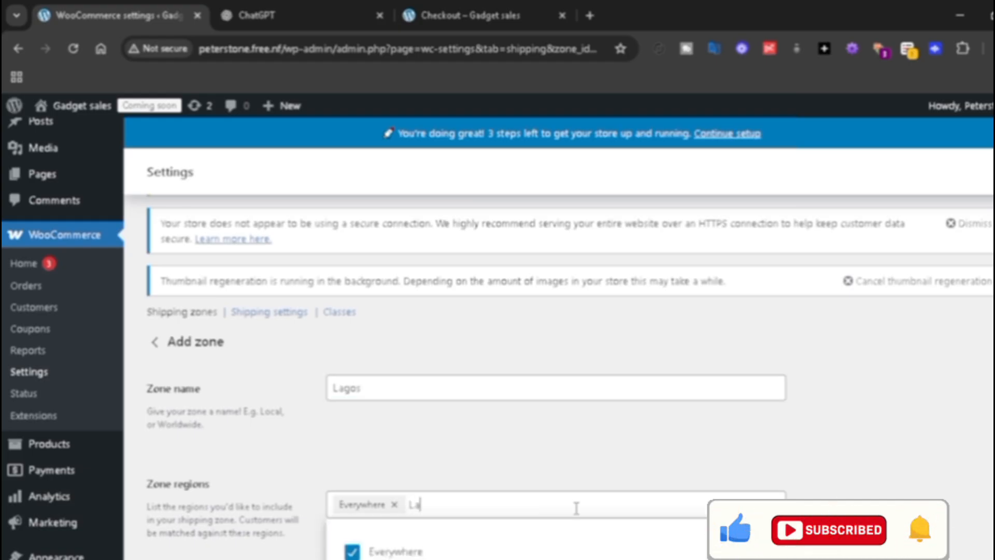
text(gos)
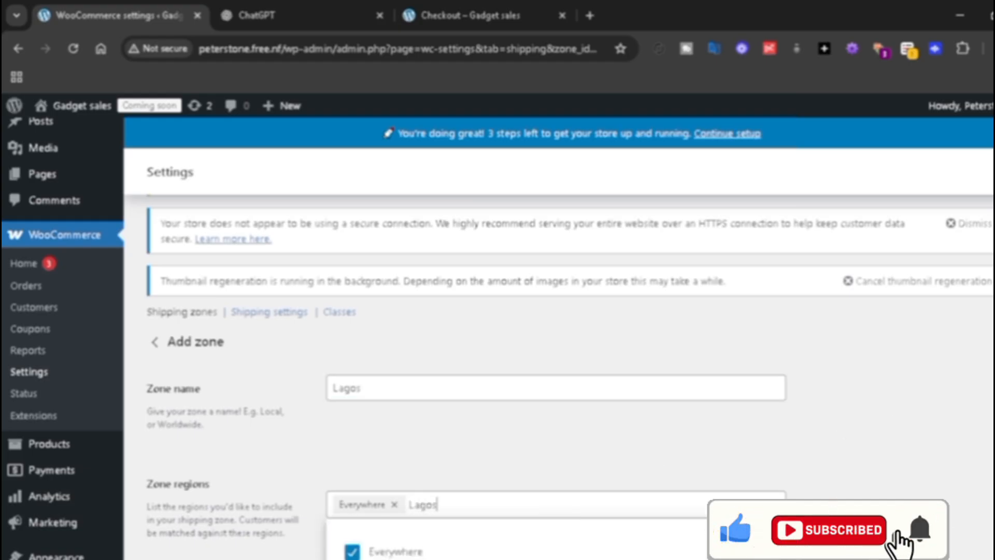
scroll(629, 422, down, 4)
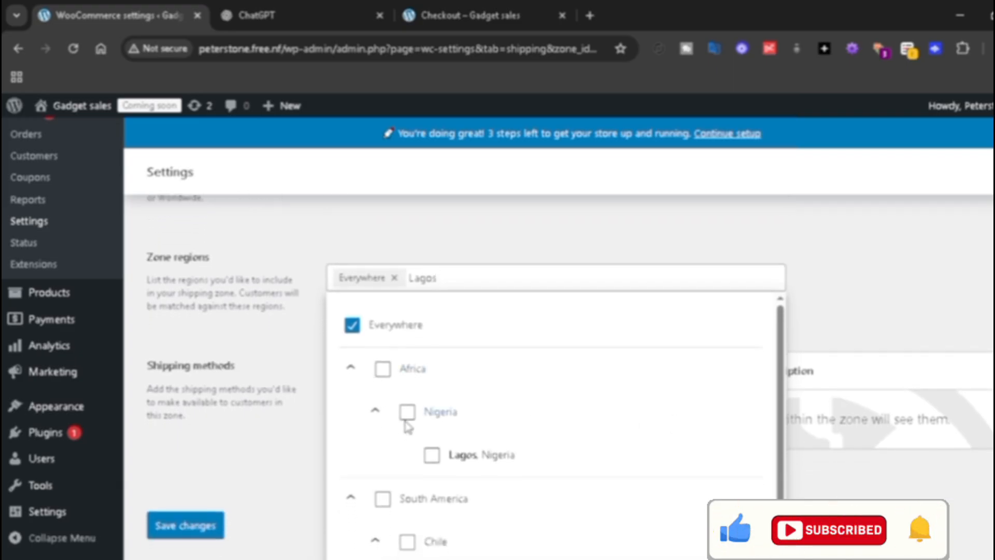
click(436, 456)
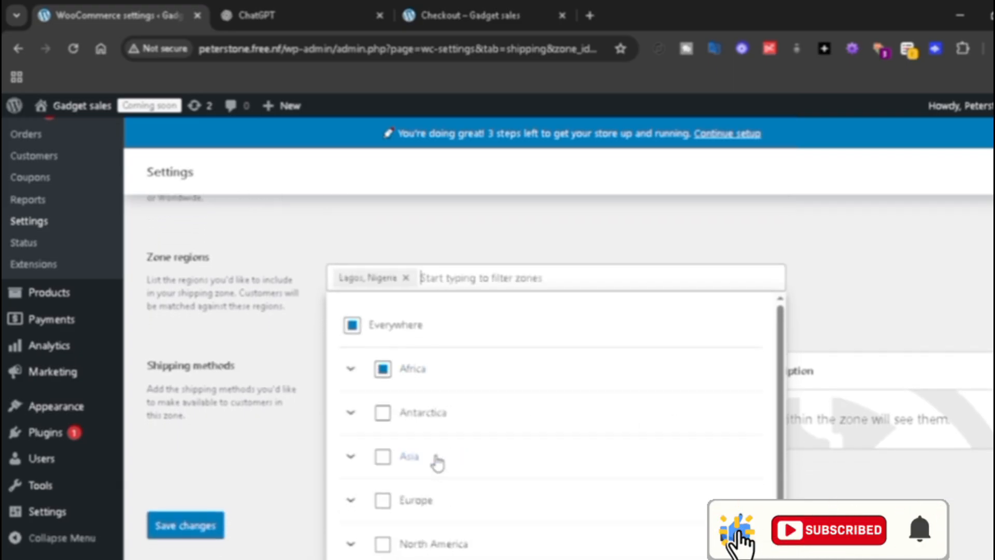
click(901, 310)
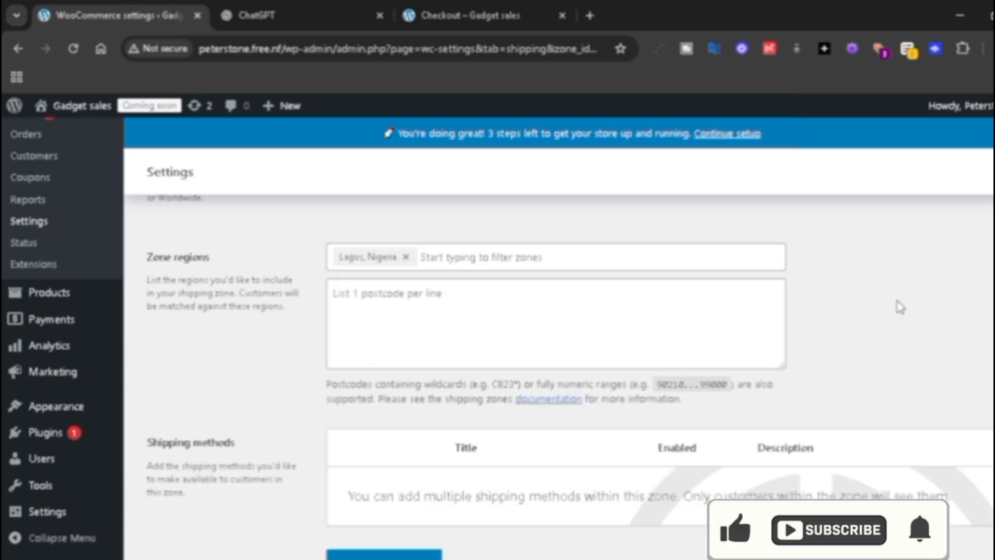
scroll(899, 309, down, 1)
scroll(559, 363, down, 1)
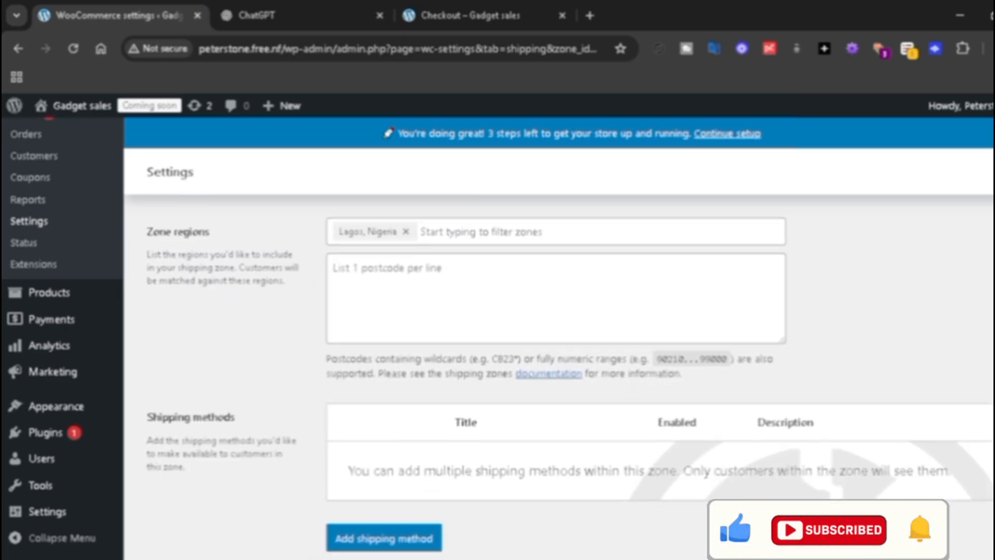
scroll(569, 384, down, 1)
scroll(558, 337, up, 2)
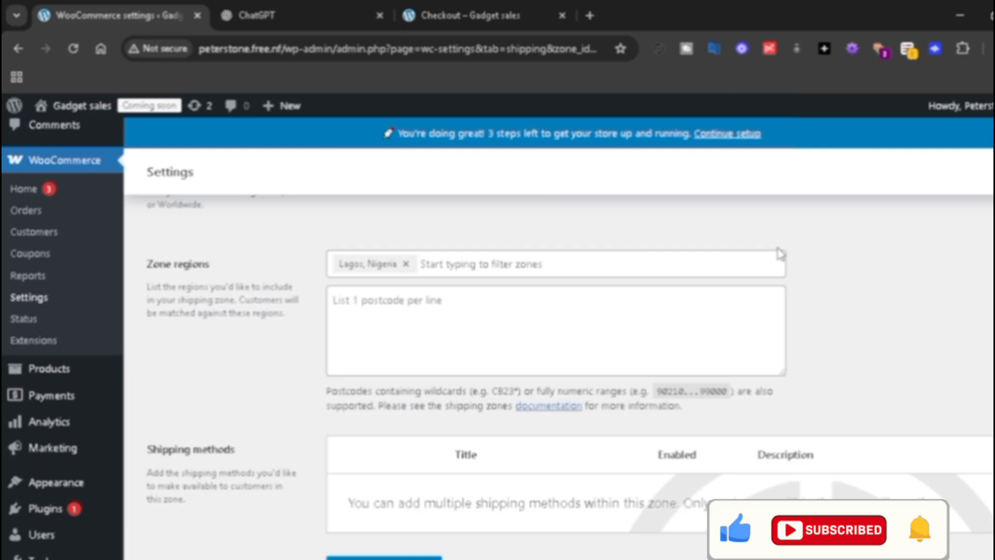
scroll(558, 337, down, 2)
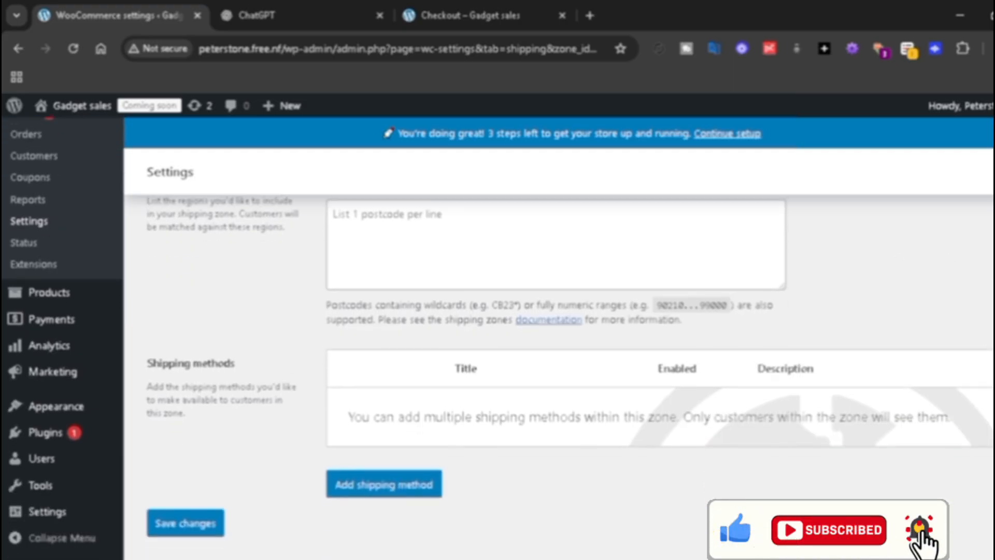
Step: Add a Free shipping method with 'No requirement' to the Lagos zone
click(382, 487)
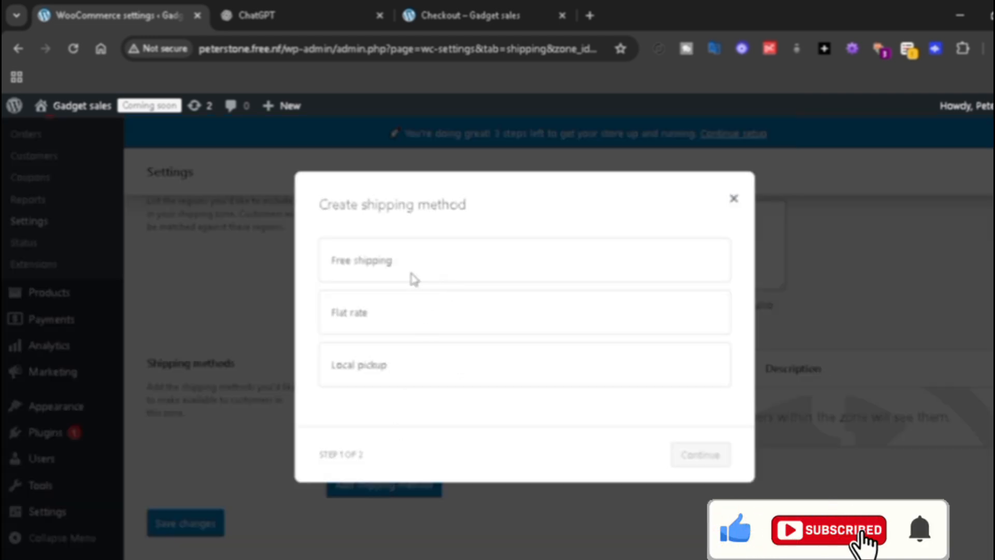
click(406, 277)
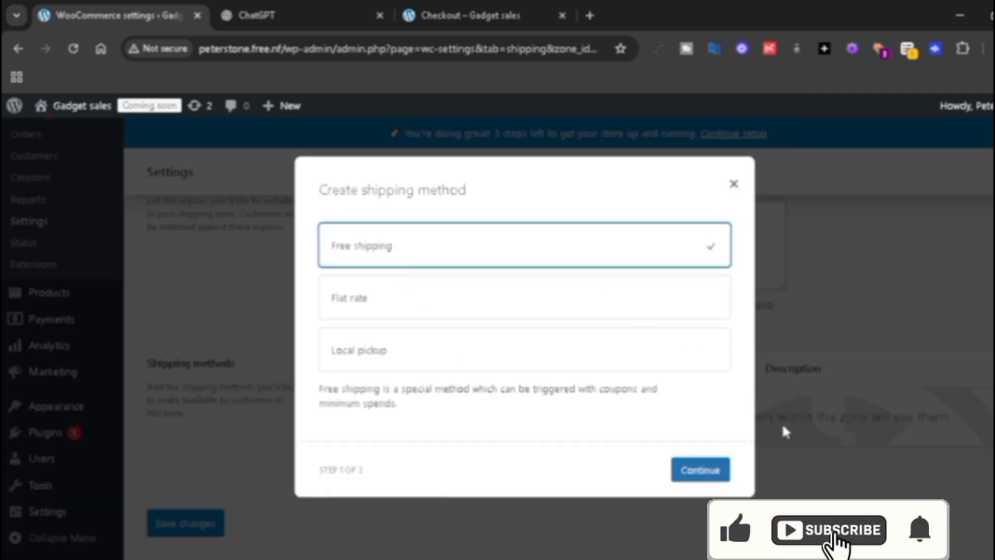
click(695, 471)
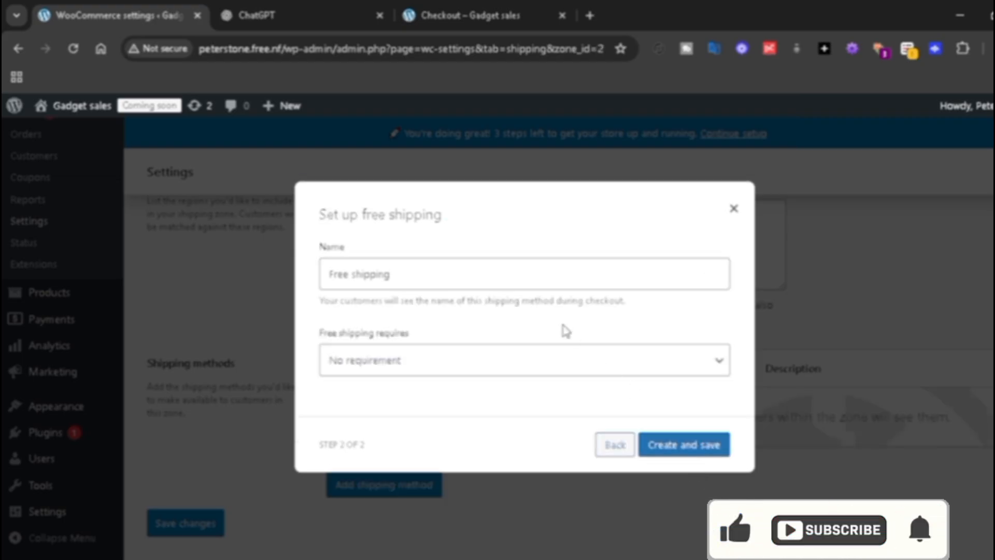
click(675, 444)
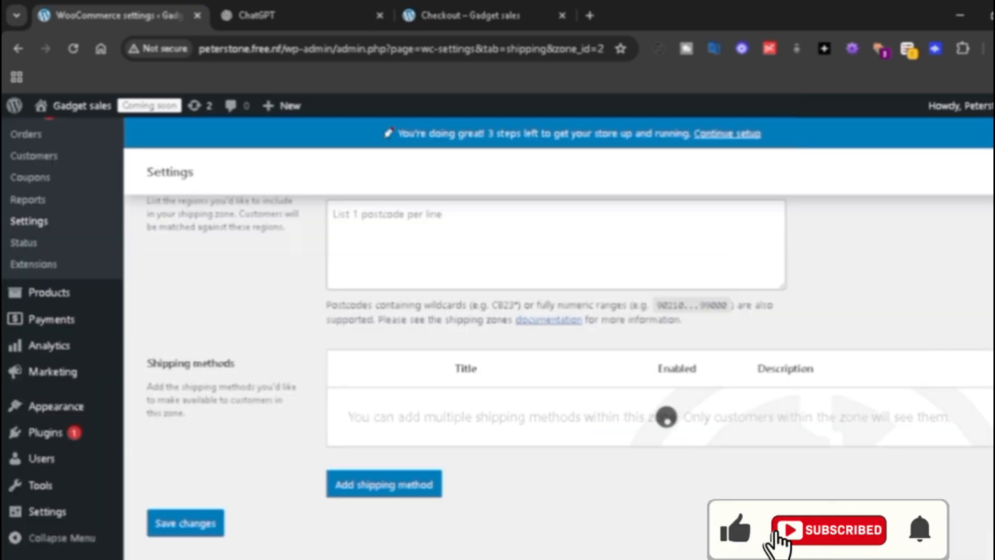
scroll(559, 337, up, 5)
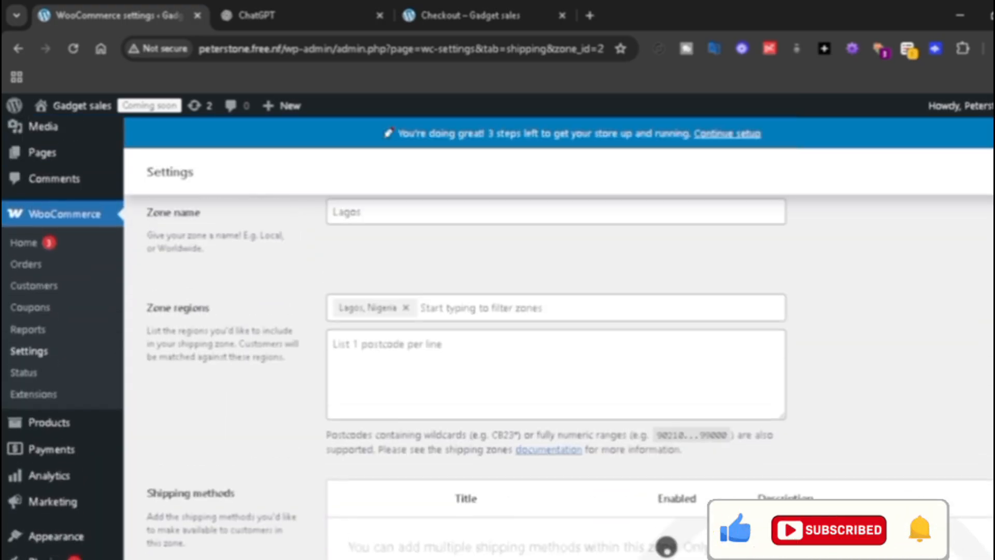
scroll(149, 349, up, 1)
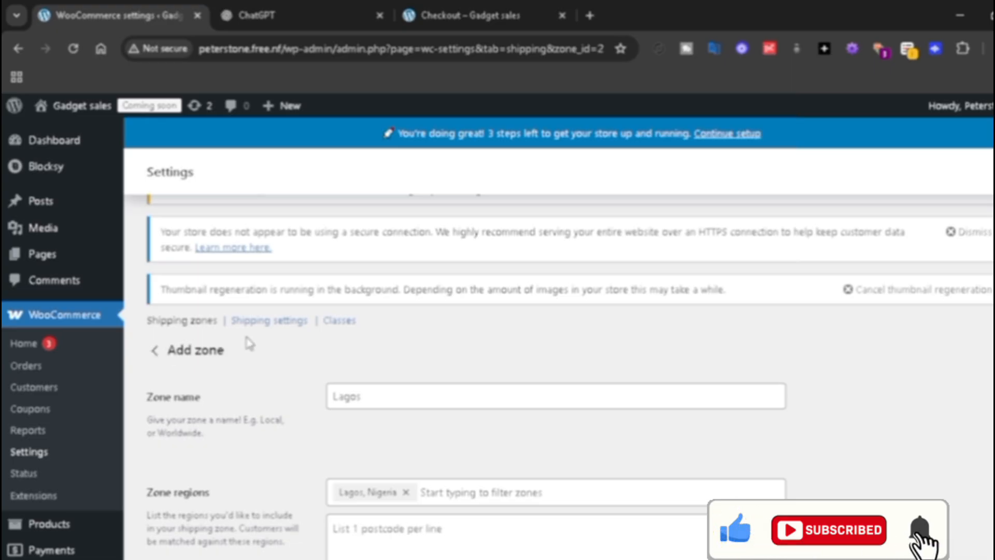
Step: Disable the cart shipping calculator, hide shipping costs until an address is entered, and save
click(264, 322)
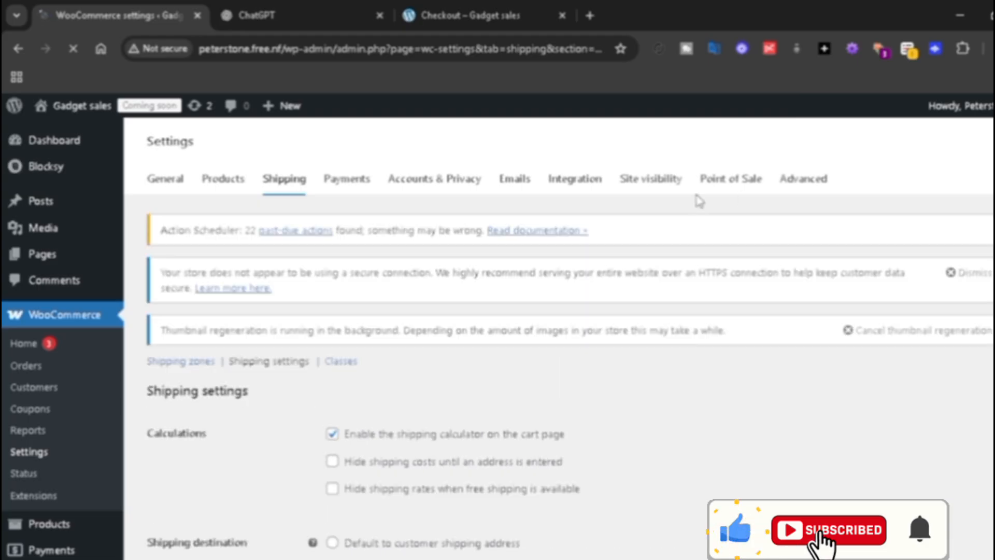
click(332, 435)
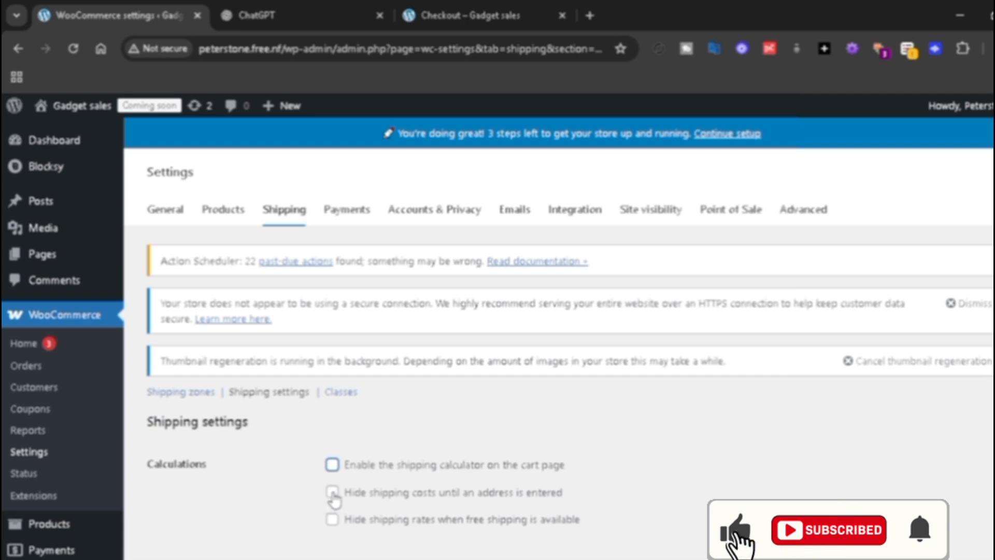
click(335, 494)
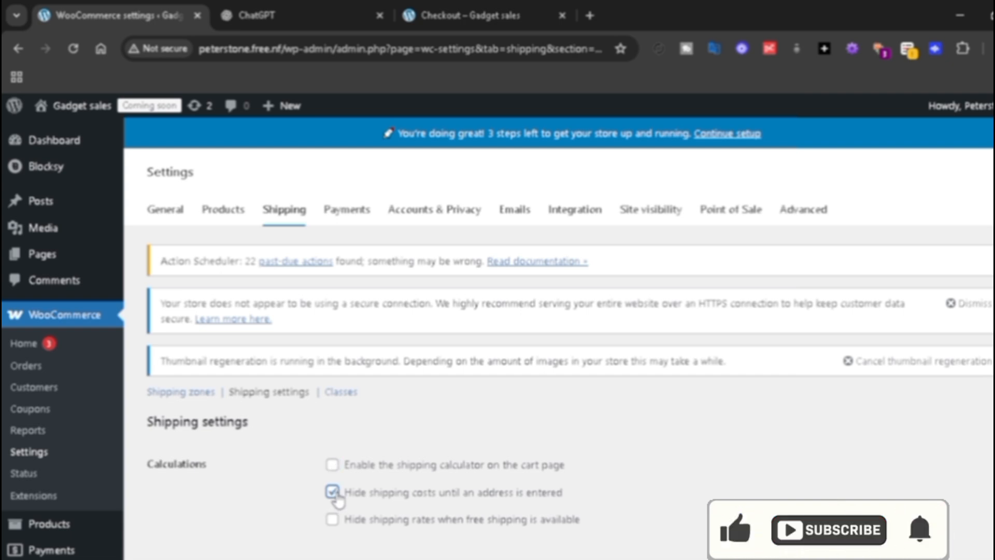
scroll(559, 337, down, 6)
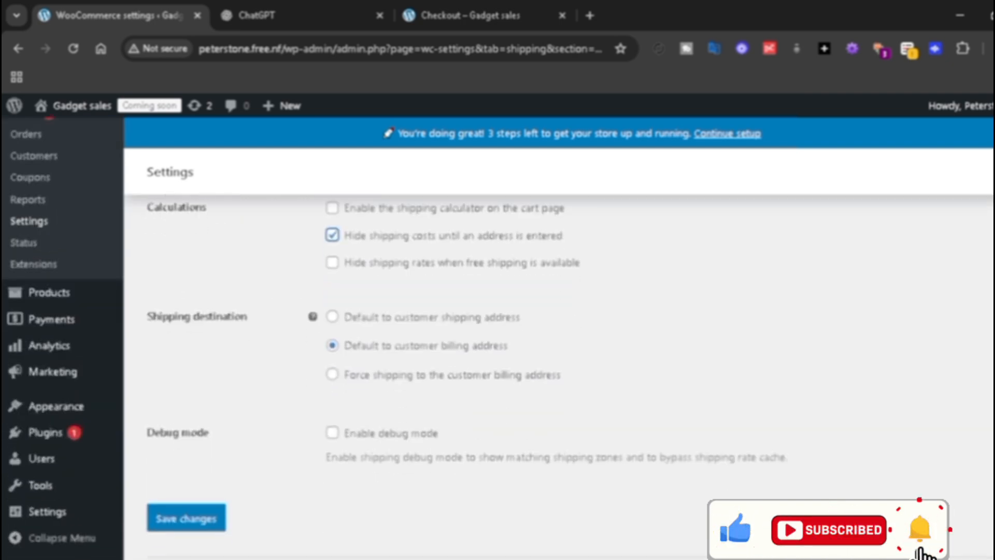
click(196, 450)
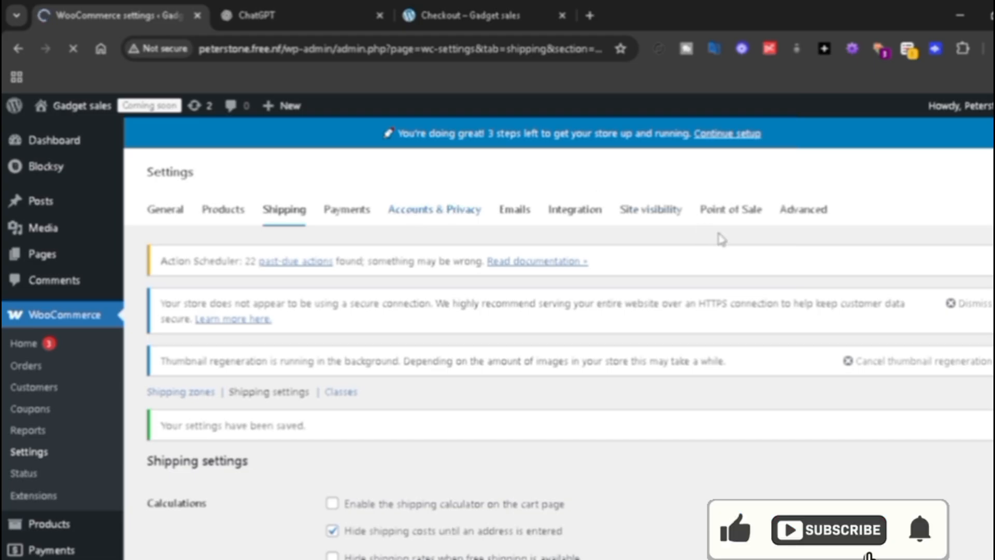
scroll(410, 220, down, 1)
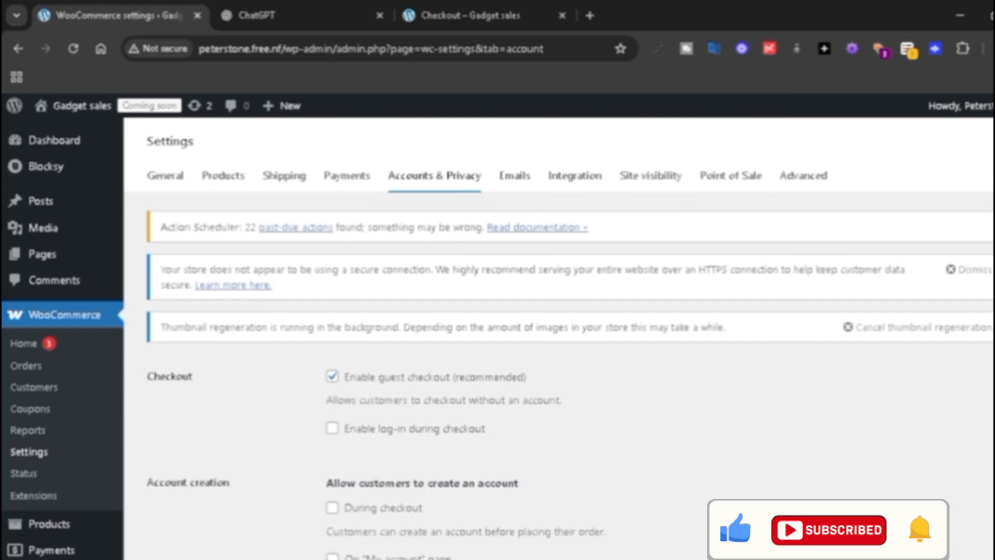
Step: Scroll up and down through the Accounts & Privacy options to review them
scroll(559, 342, down, 3)
scroll(559, 342, up, 2)
scroll(558, 343, up, 1)
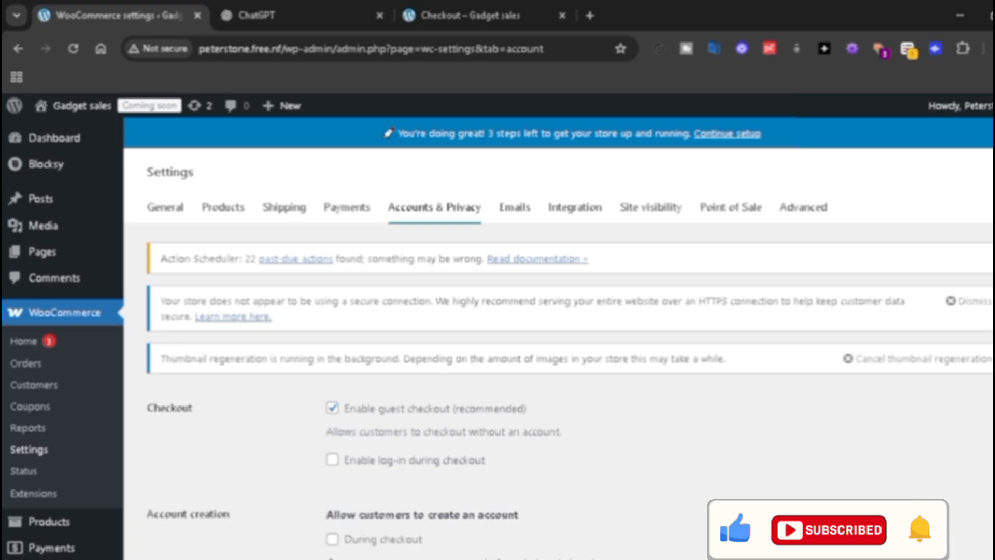
scroll(518, 363, down, 15)
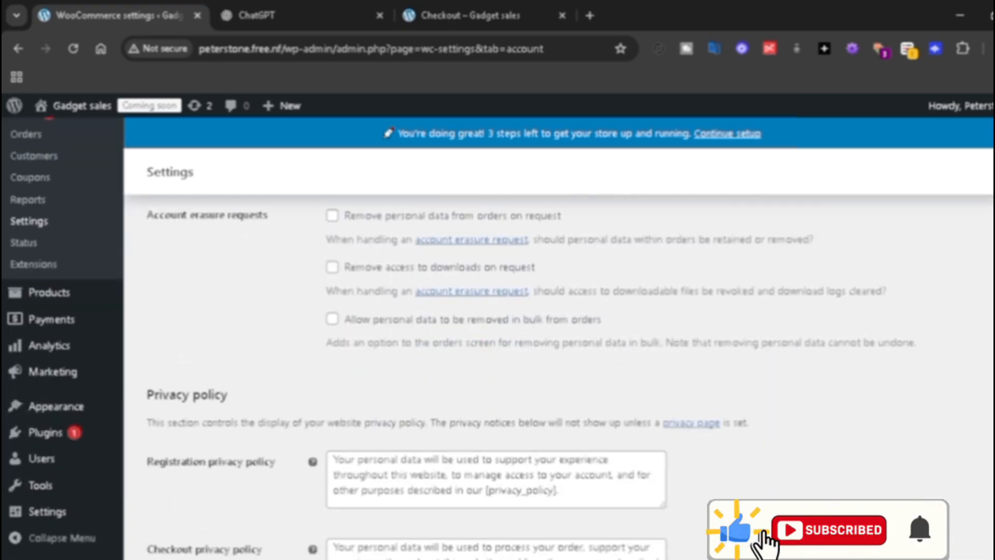
scroll(519, 363, down, 6)
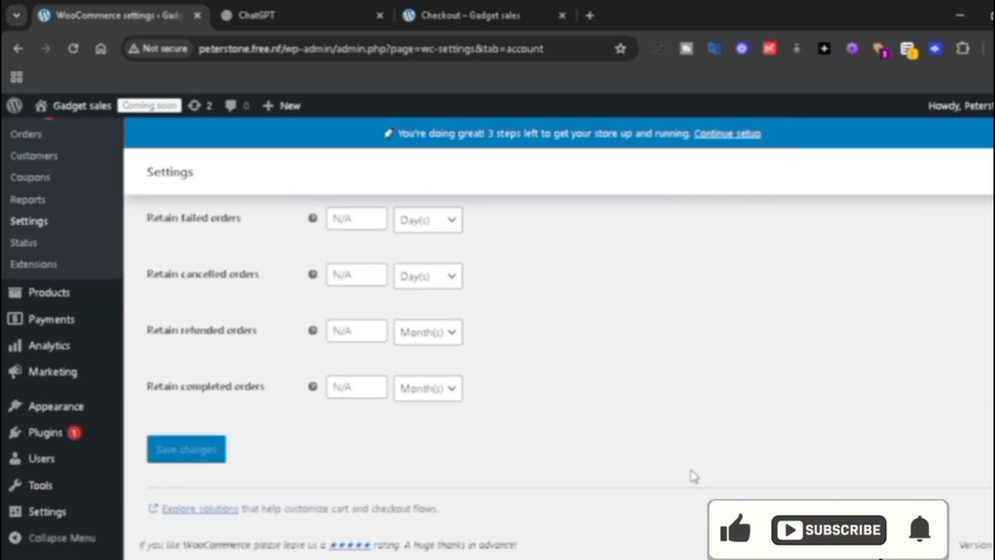
scroll(894, 291, up, 8)
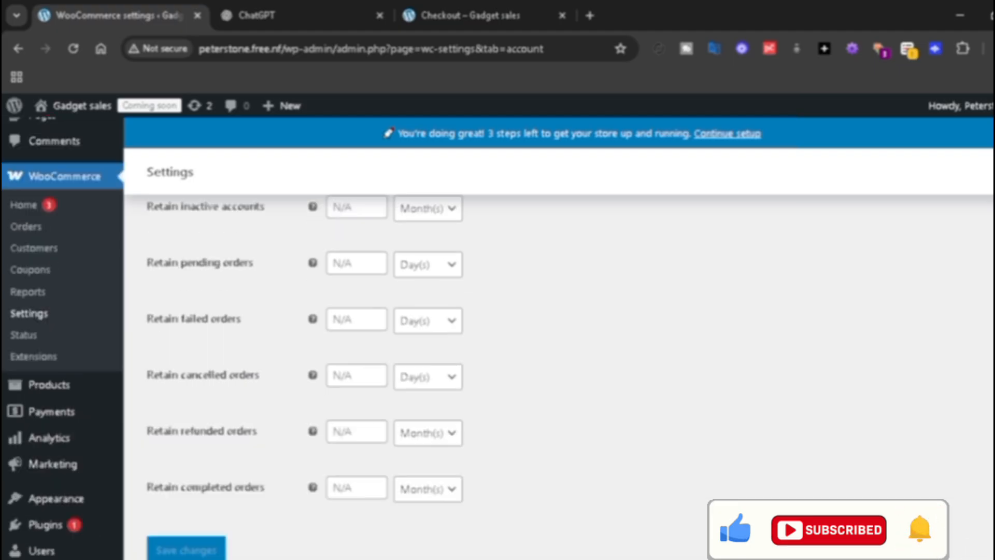
scroll(518, 311, up, 5)
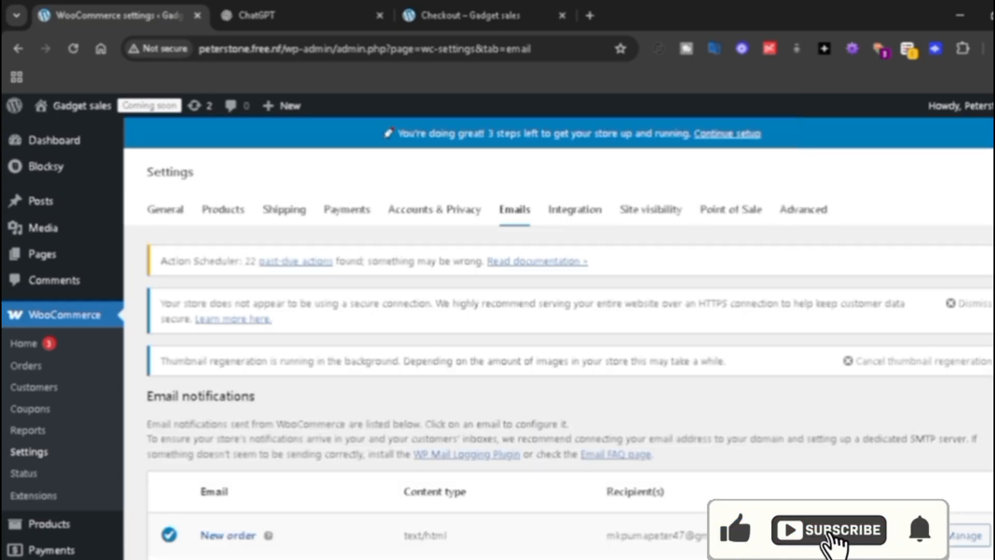
scroll(559, 352, down, 2)
scroll(559, 352, up, 2)
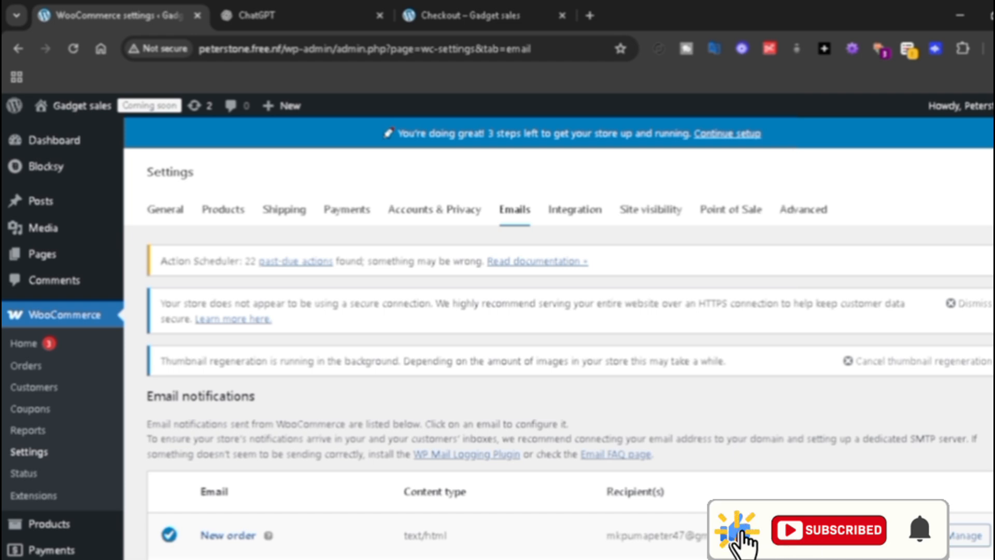
scroll(570, 362, down, 7)
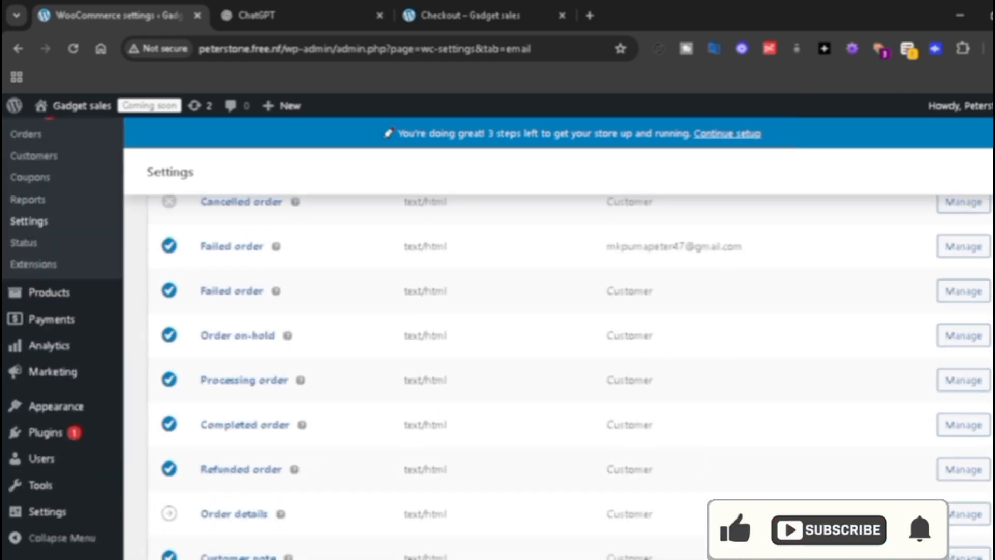
scroll(570, 362, up, 1)
scroll(570, 363, down, 7)
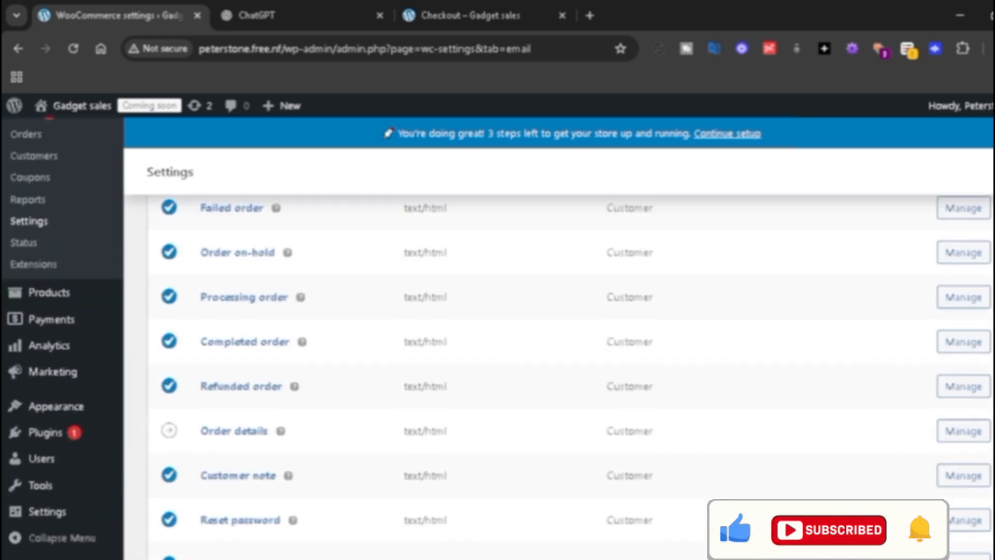
scroll(570, 363, up, 10)
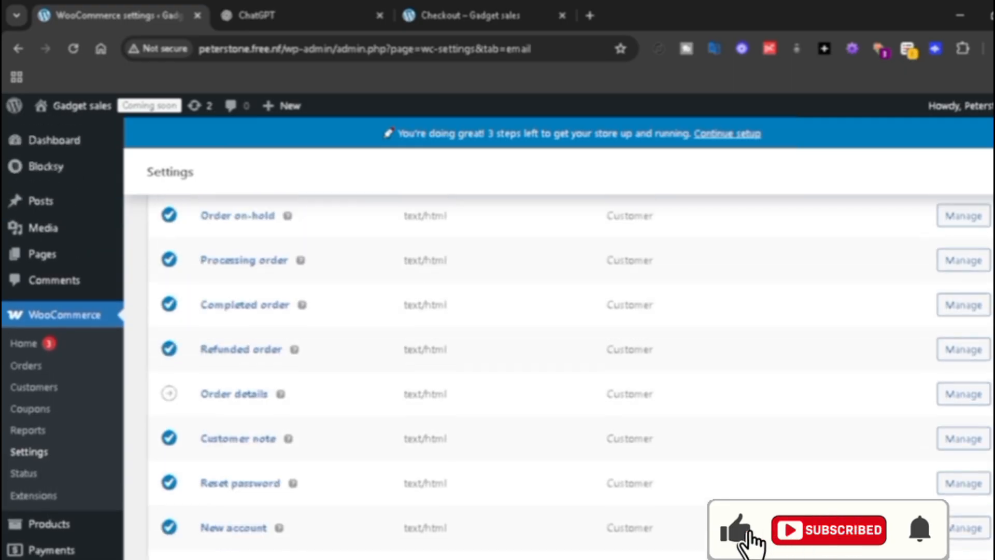
scroll(571, 363, up, 2)
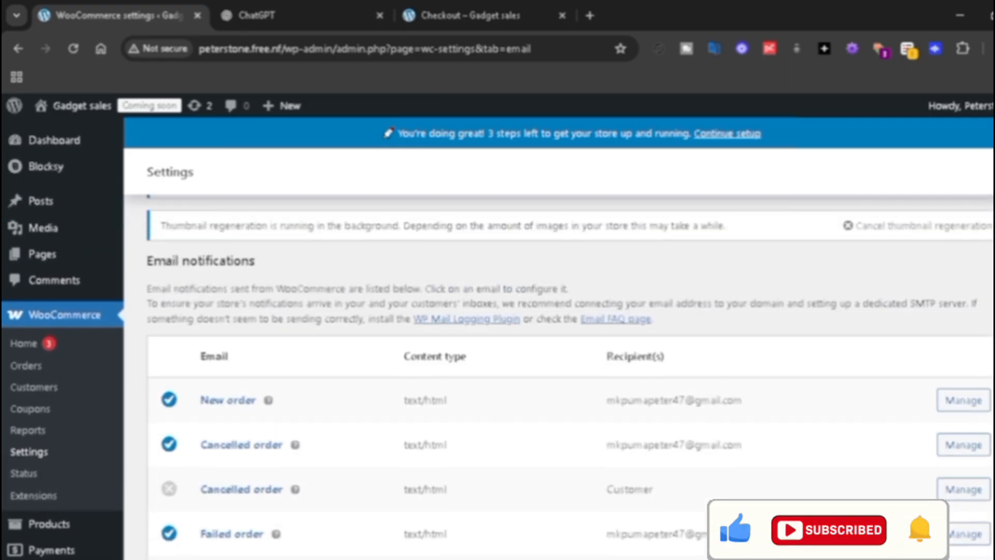
scroll(570, 363, up, 1)
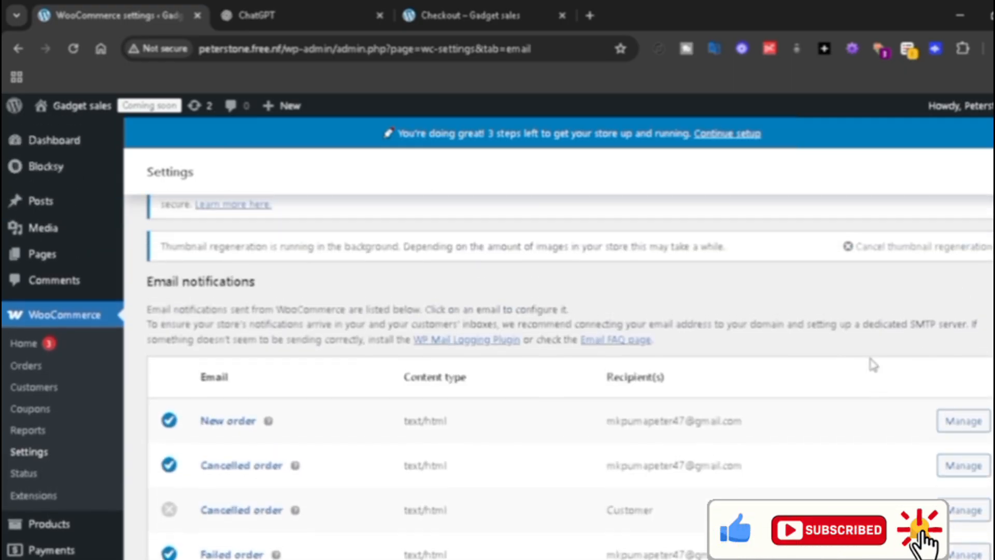
scroll(570, 363, down, 12)
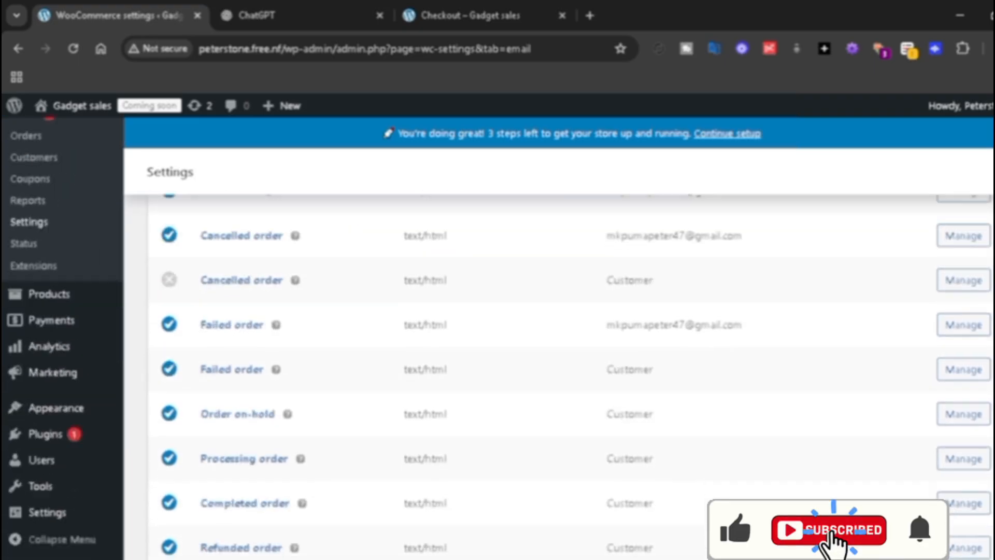
scroll(394, 373, down, 15)
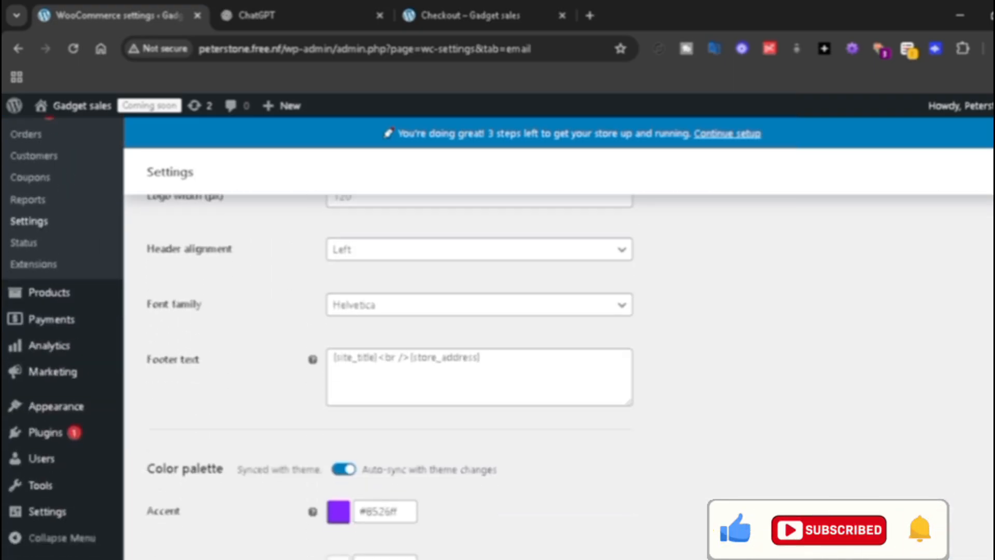
scroll(394, 373, down, 10)
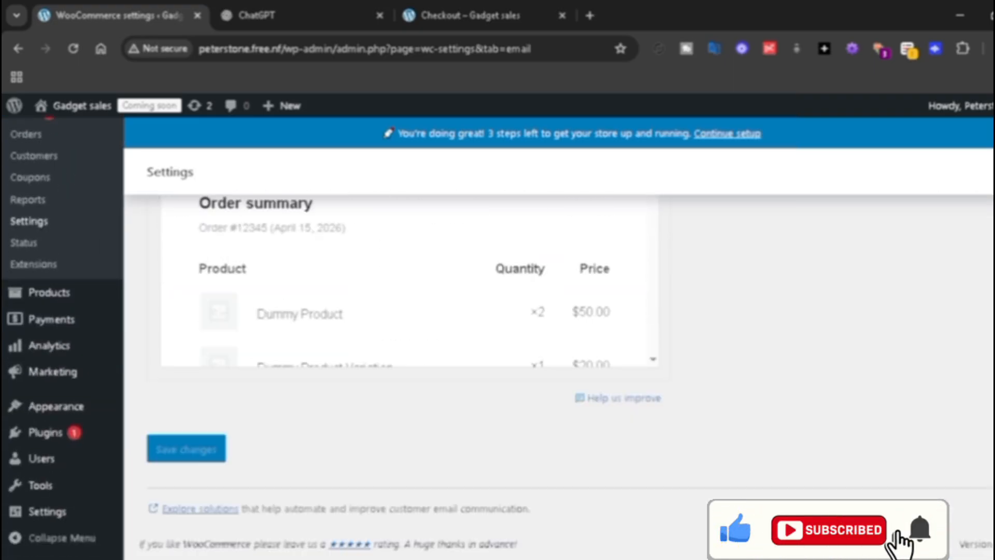
scroll(570, 363, up, 20)
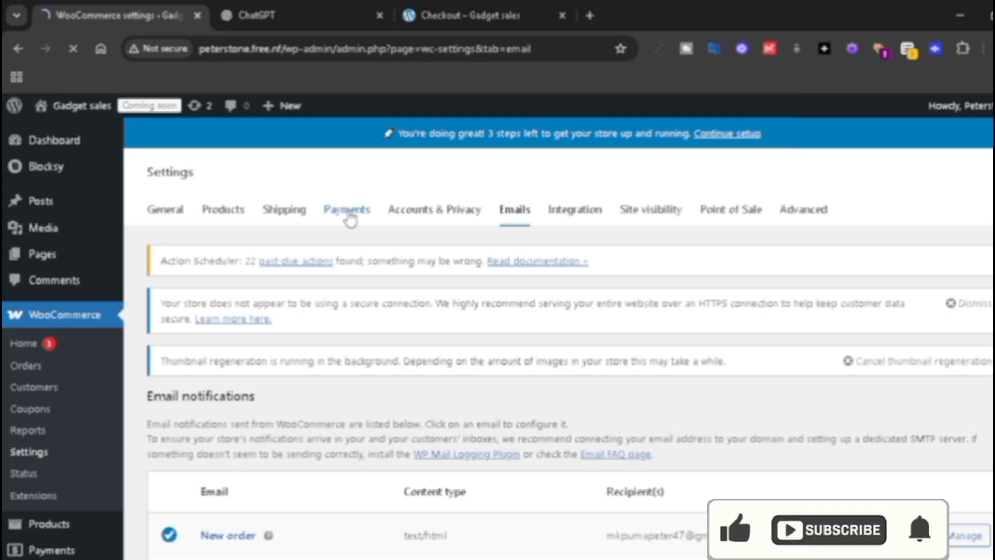
Step: Go to the Payments settings and expand the Take offline payments methods list
click(348, 210)
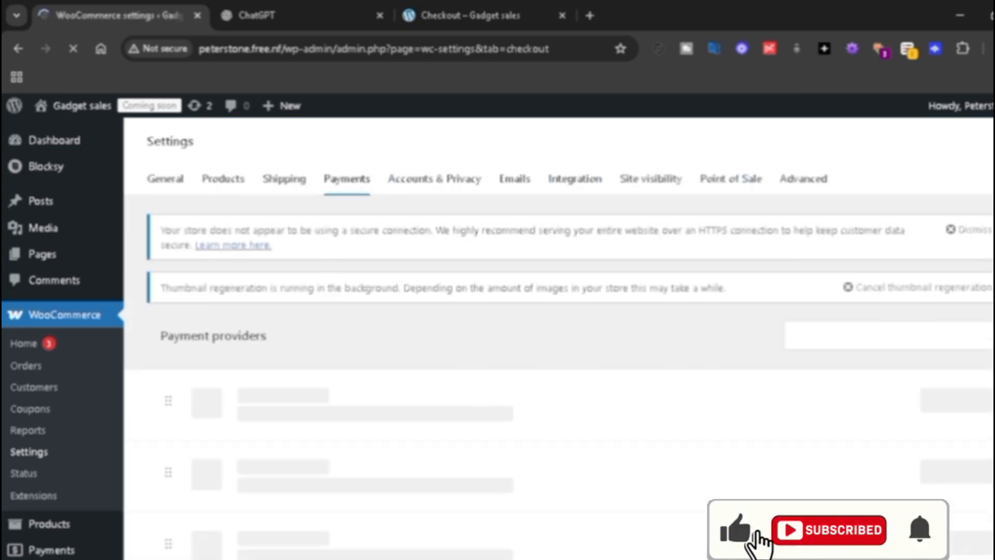
scroll(498, 337, down, 1)
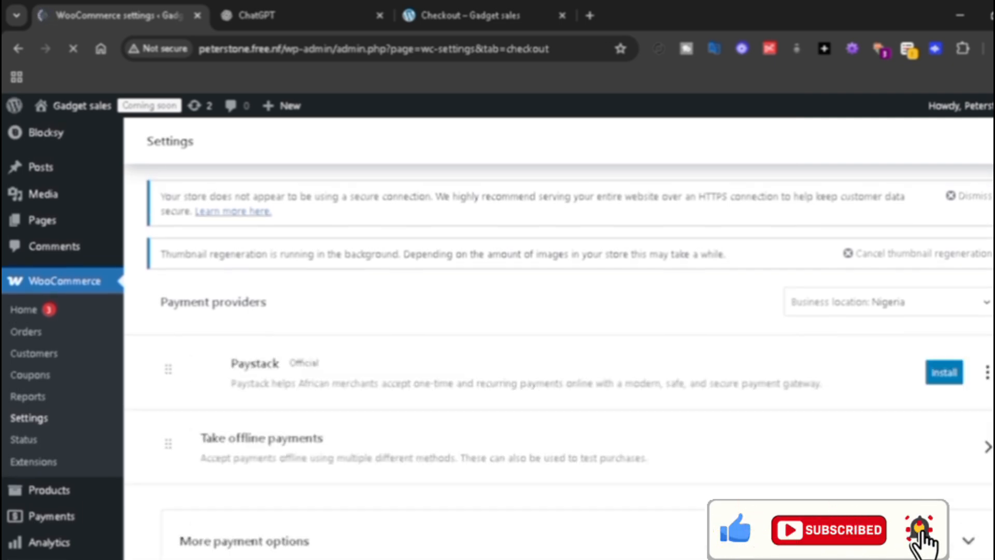
scroll(498, 337, down, 1)
scroll(498, 337, down, 1)
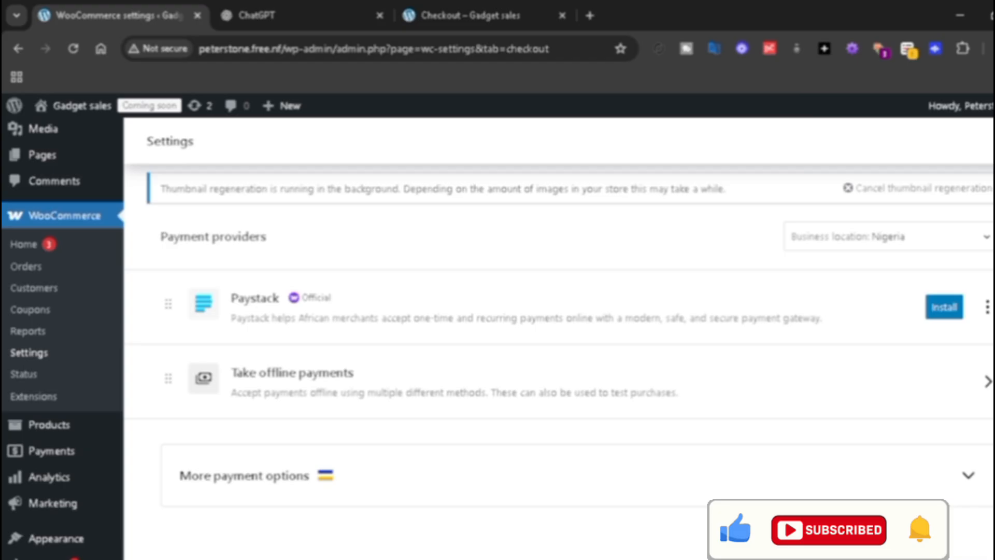
scroll(497, 336, up, 2)
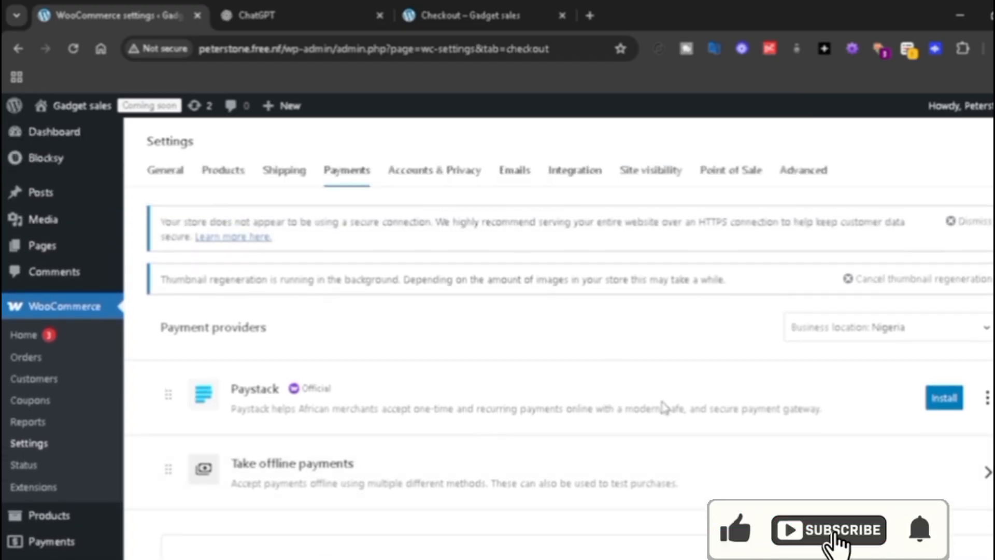
scroll(912, 337, down, 2)
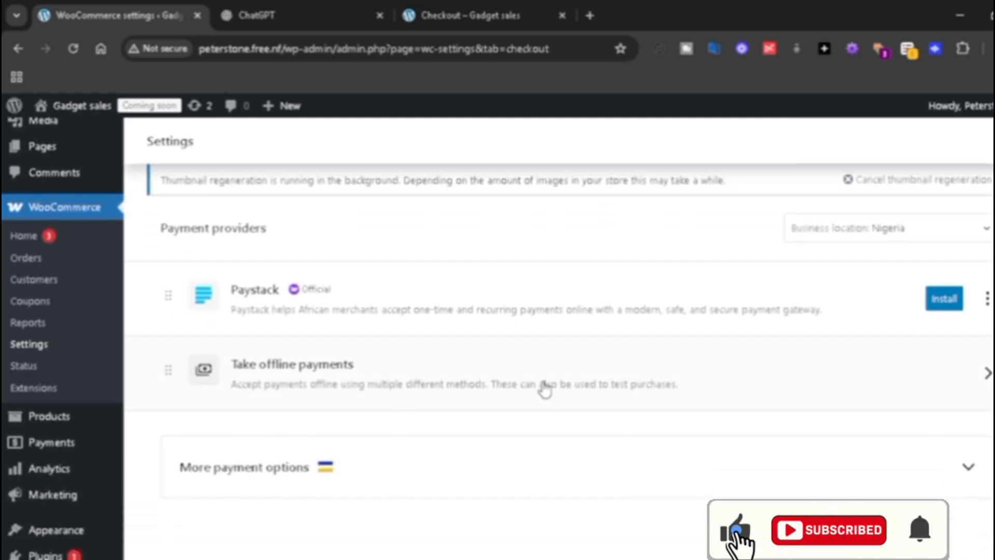
click(346, 360)
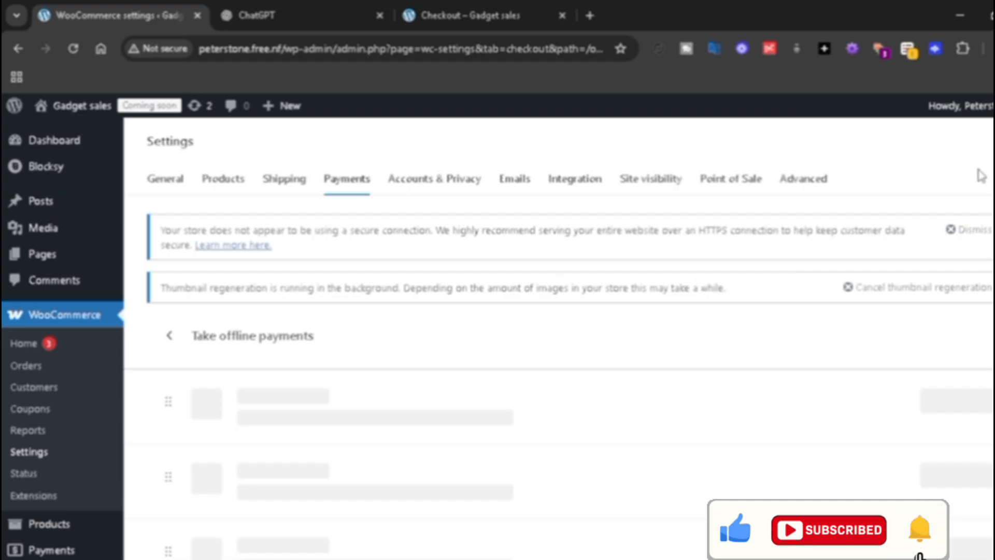
scroll(654, 373, down, 3)
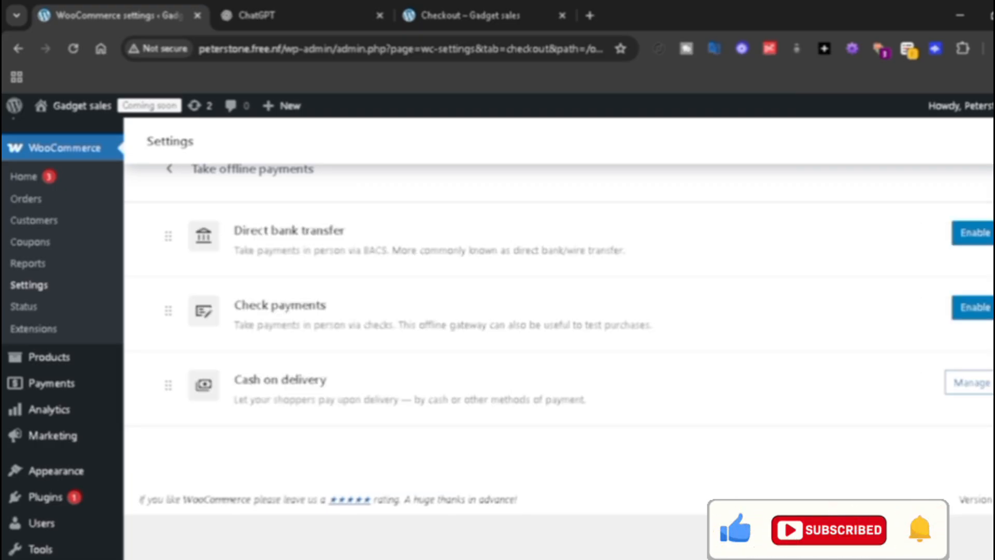
Step: Check the Cash on delivery settings and Enable checkbox, then switch to the Checkout – Gadget sales tab
click(962, 382)
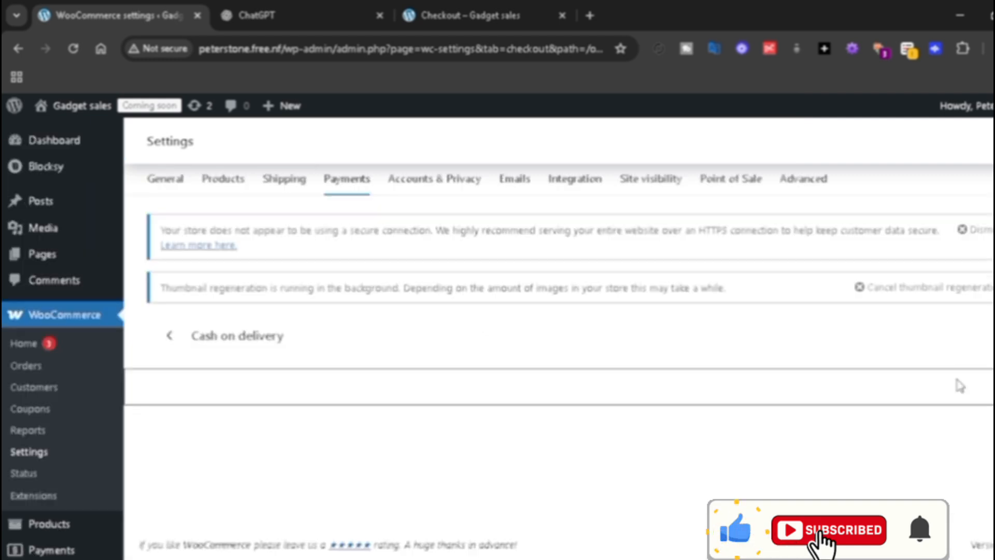
scroll(518, 337, down, 4)
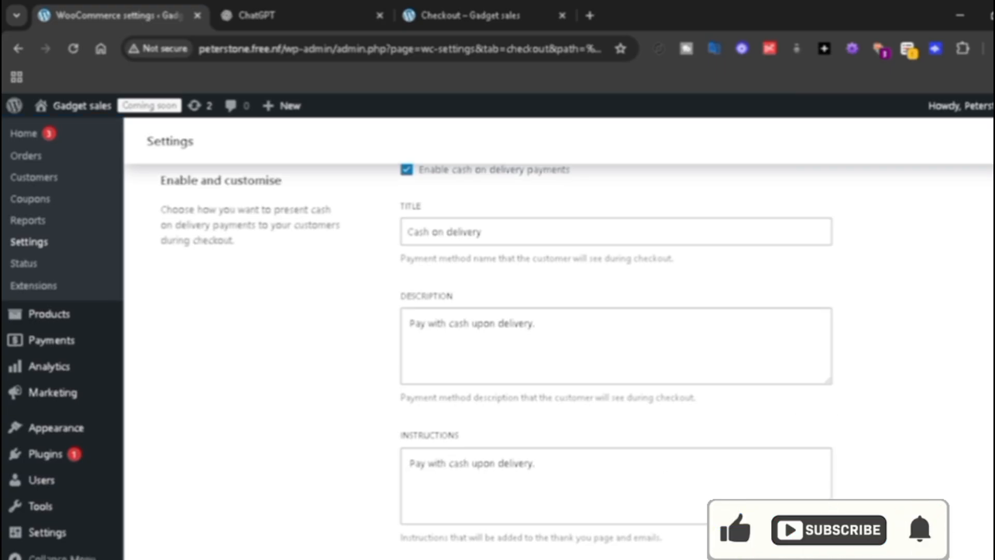
scroll(779, 434, down, 6)
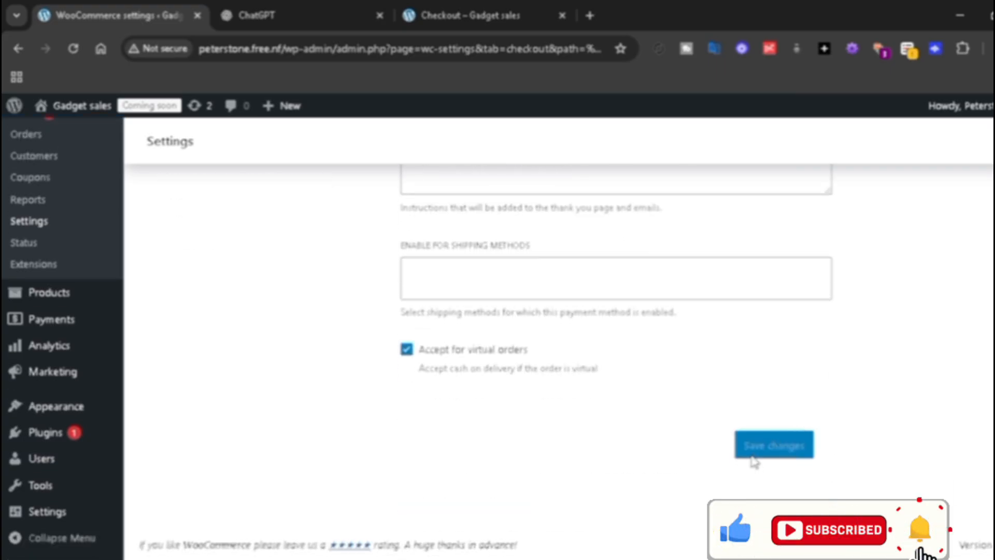
scroll(519, 337, up, 10)
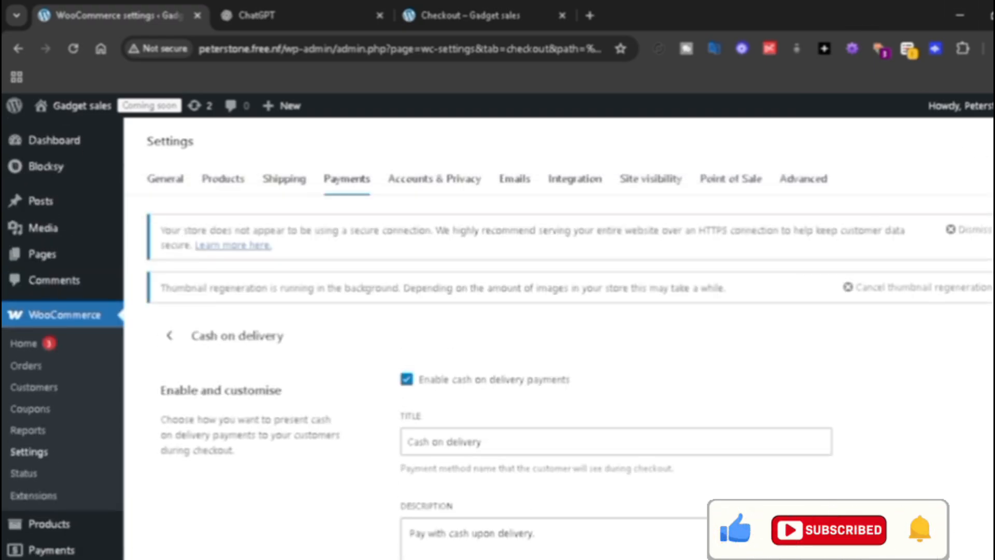
click(434, 14)
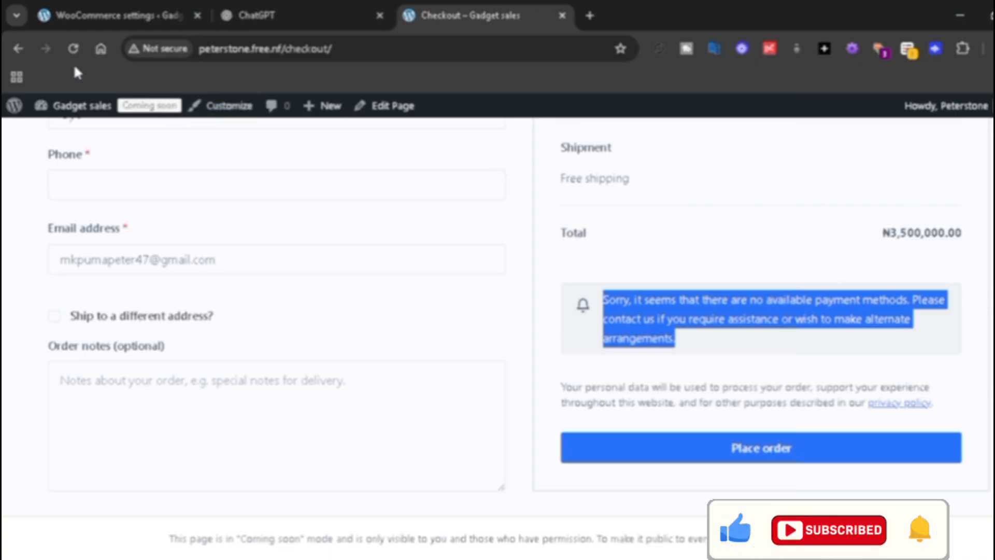
Step: Return to the cart, proceed to checkout, and place the order using Cash on delivery
click(9, 49)
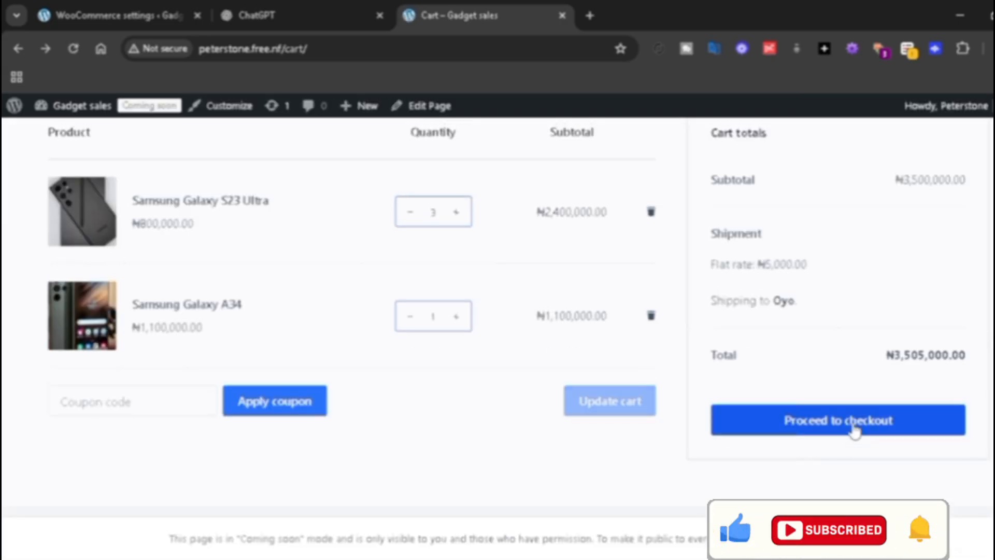
click(853, 427)
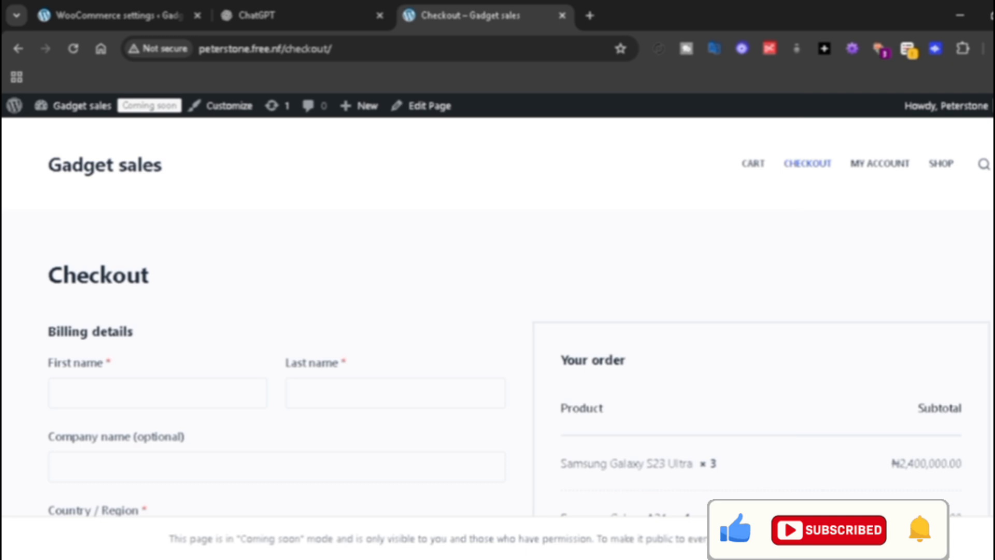
scroll(498, 316, down, 10)
scroll(498, 316, up, 3)
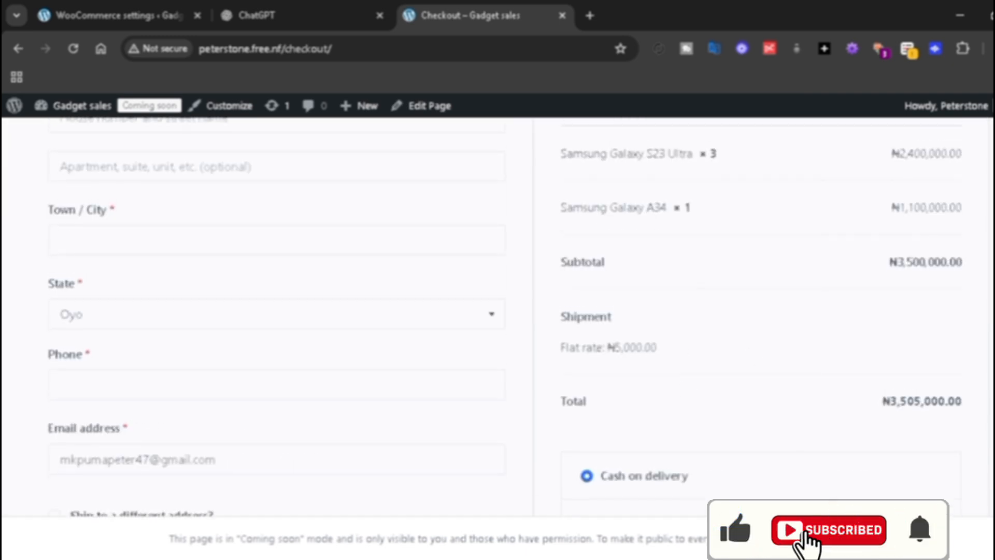
scroll(766, 311, down, 4)
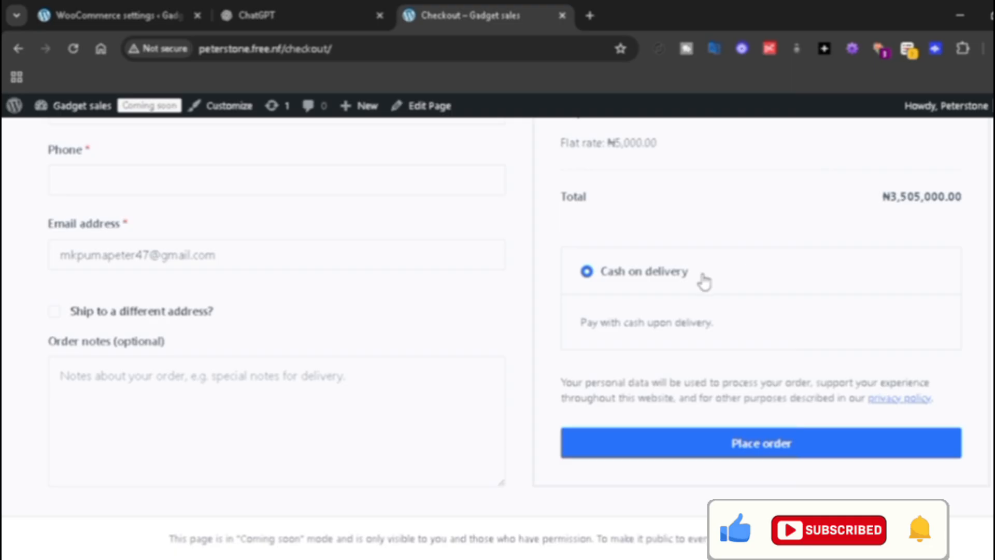
click(758, 447)
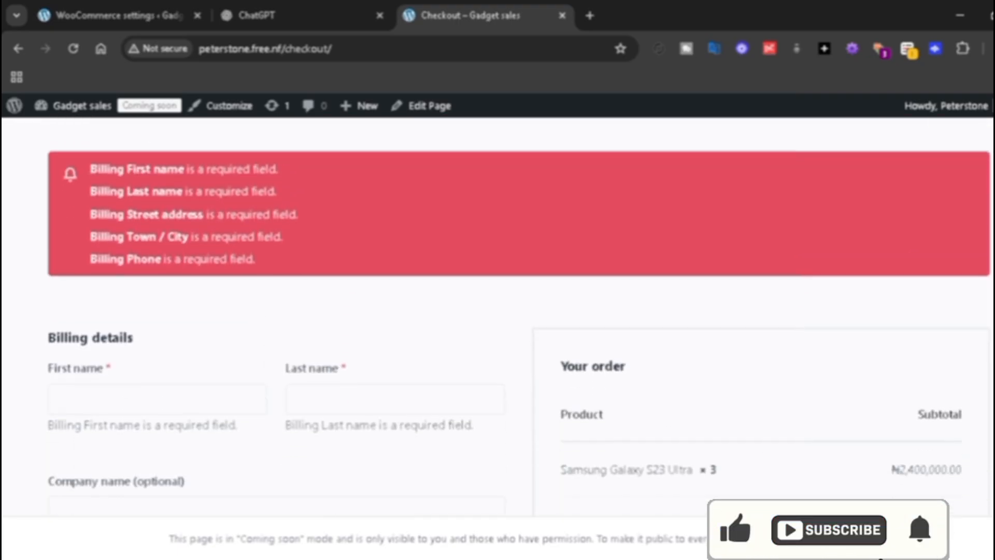
Step: Autofill the billing details from saved data and place the order
scroll(667, 235, down, 3)
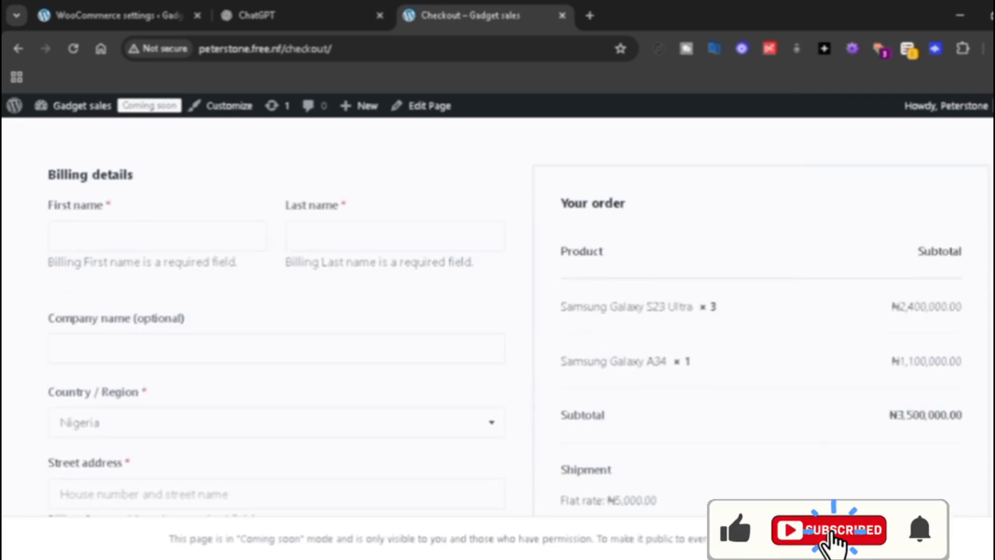
click(203, 235)
click(206, 279)
scroll(205, 279, down, 6)
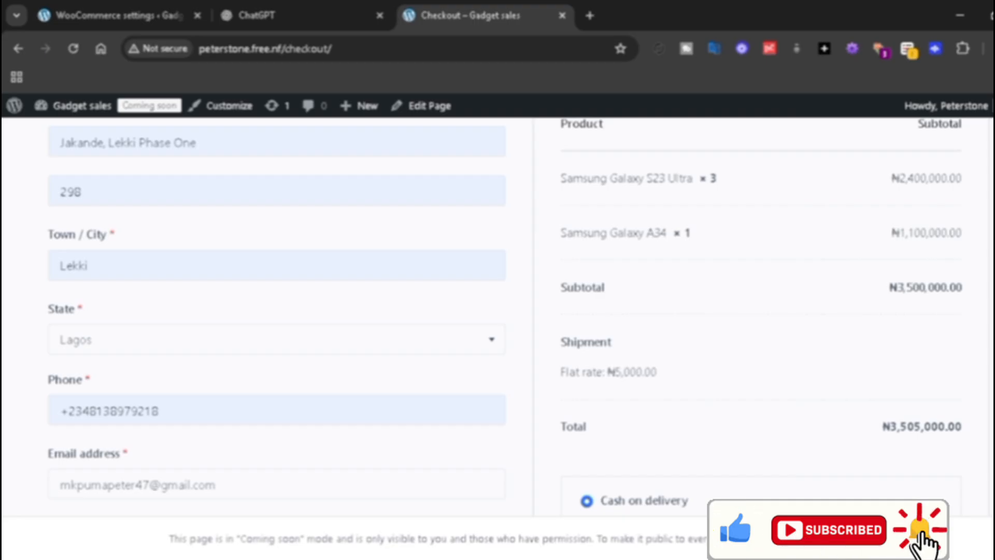
scroll(497, 311, down, 4)
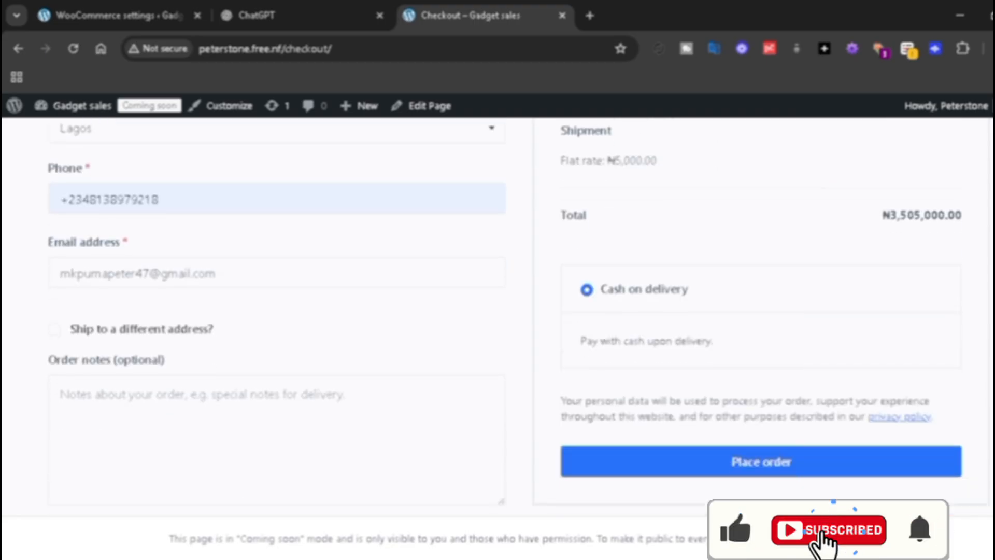
click(831, 462)
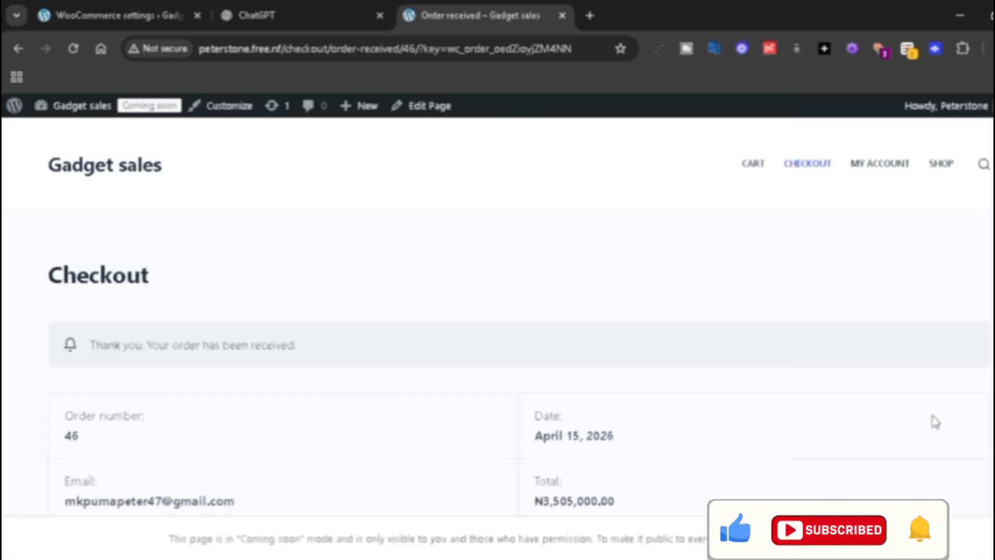
Step: Review the Order received page and highlight its confirmation message
scroll(518, 311, down, 10)
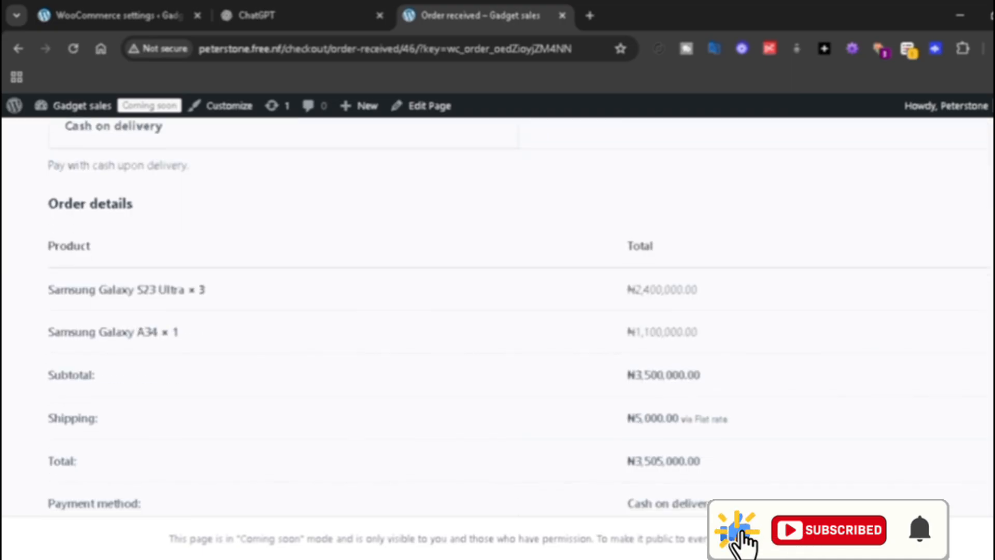
scroll(519, 311, down, 4)
scroll(518, 311, up, 12)
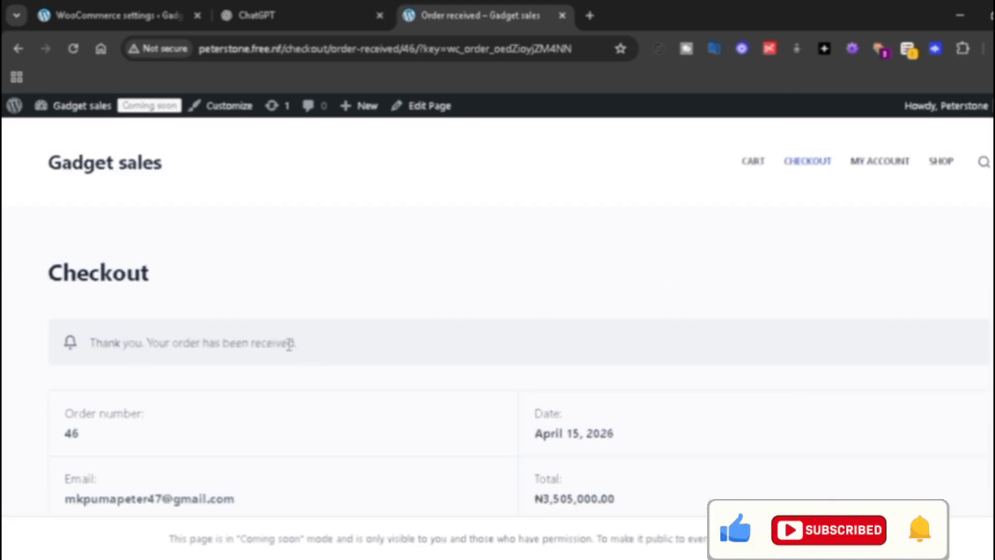
drag(296, 343, 85, 362)
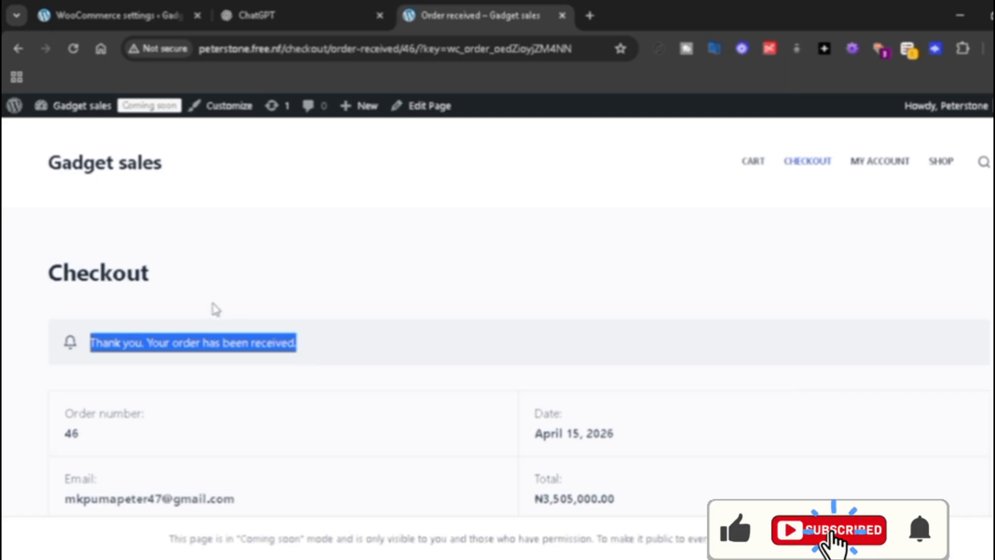
Step: Open WooCommerce Orders and view the details of new order 46
click(97, 12)
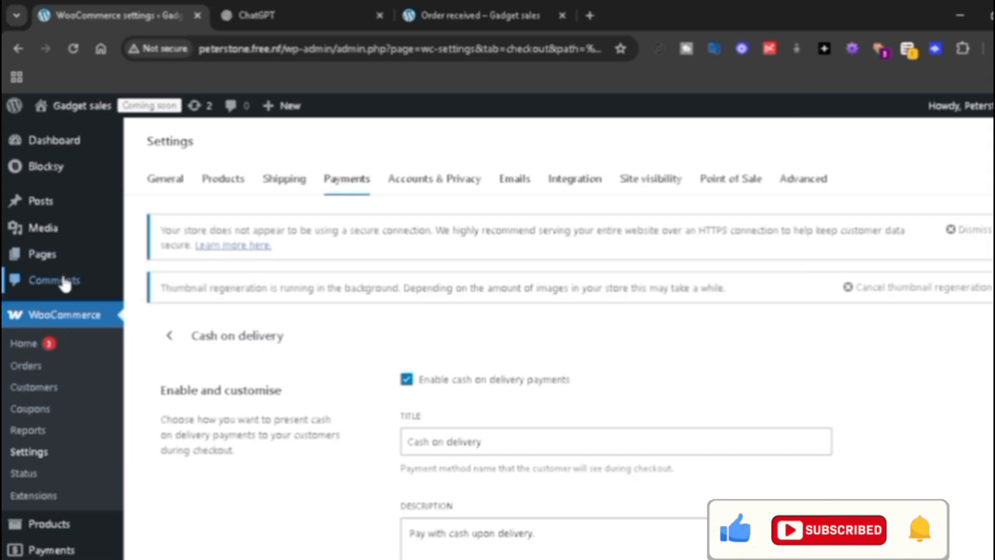
click(70, 46)
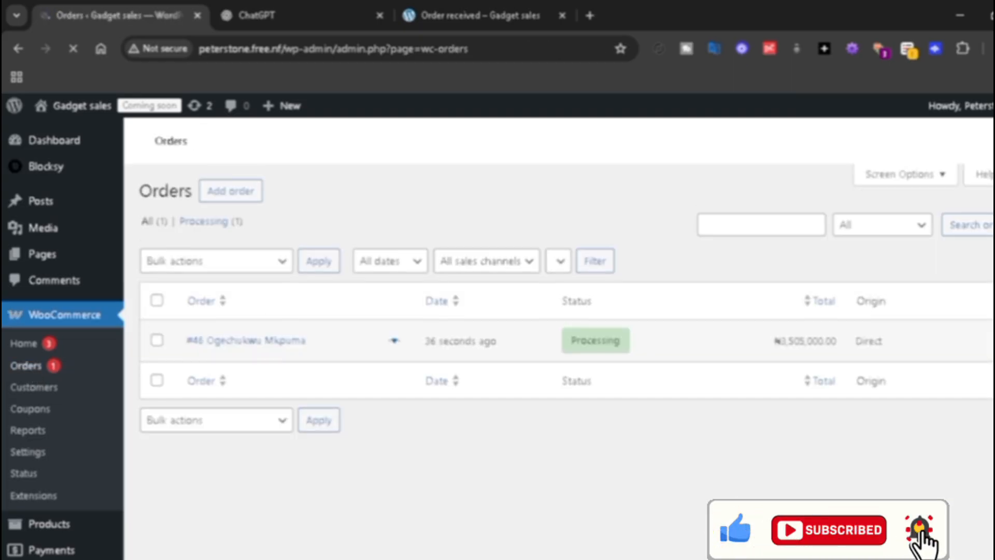
scroll(498, 337, down, 3)
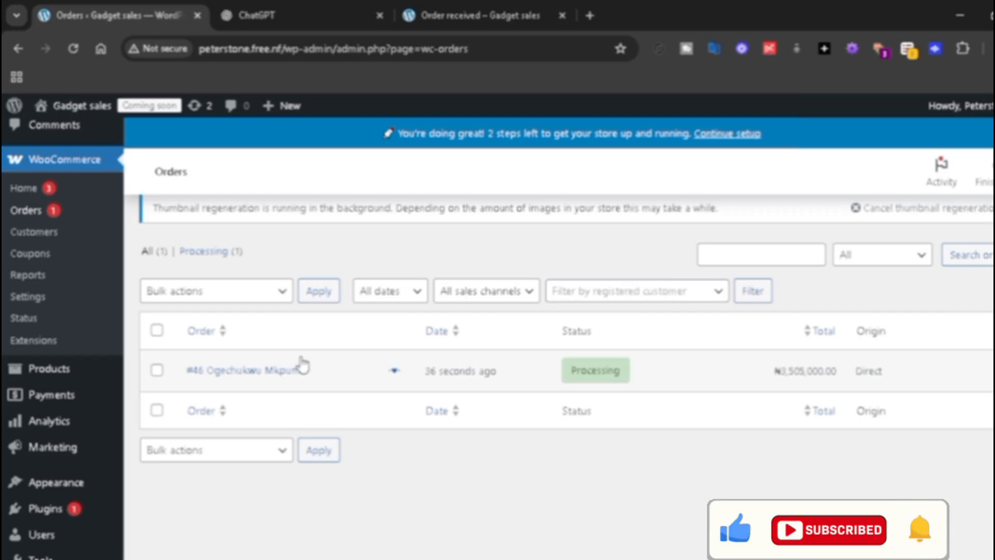
click(268, 381)
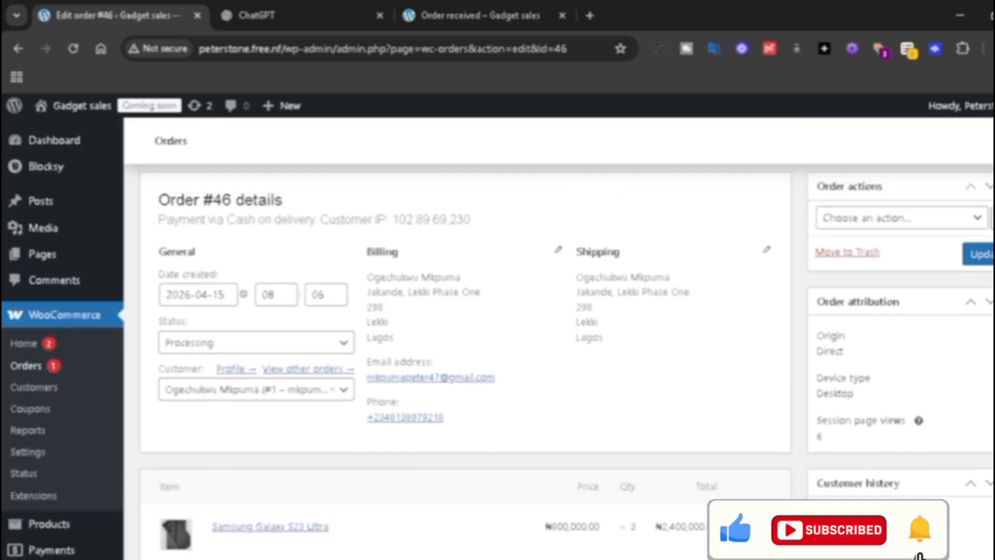
scroll(464, 343, down, 7)
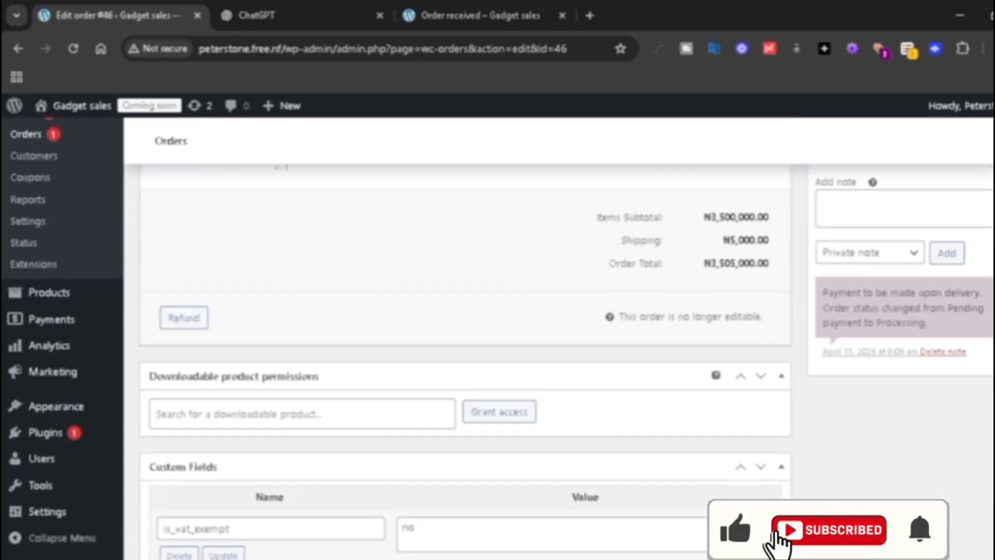
scroll(465, 342, up, 6)
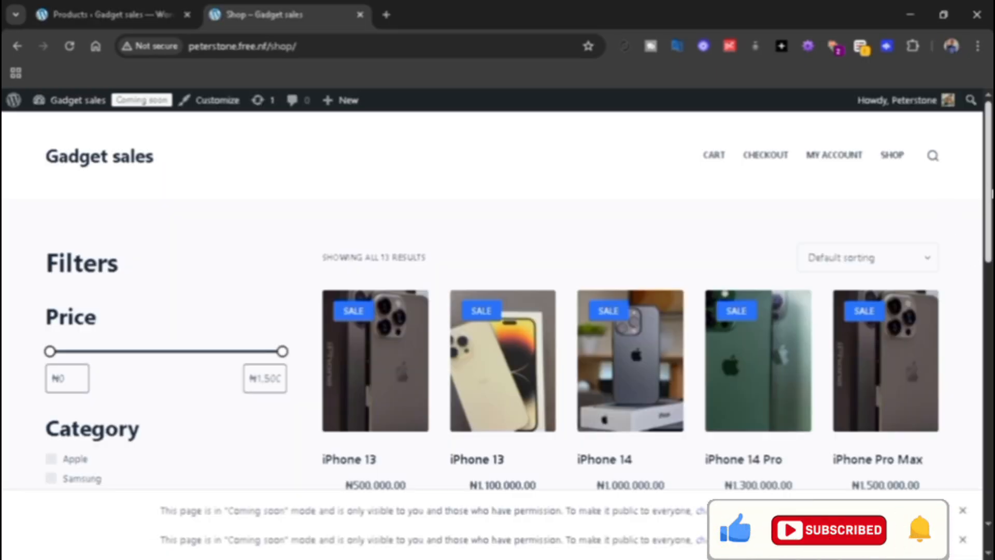
Step: Scroll through the Shop page's product grid
scroll(519, 301, down, 3)
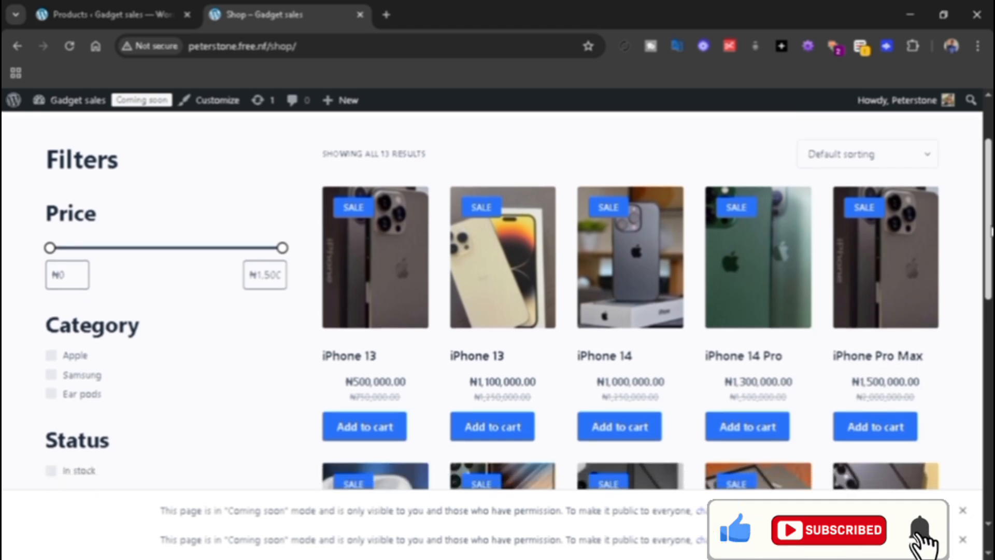
scroll(581, 335, down, 5)
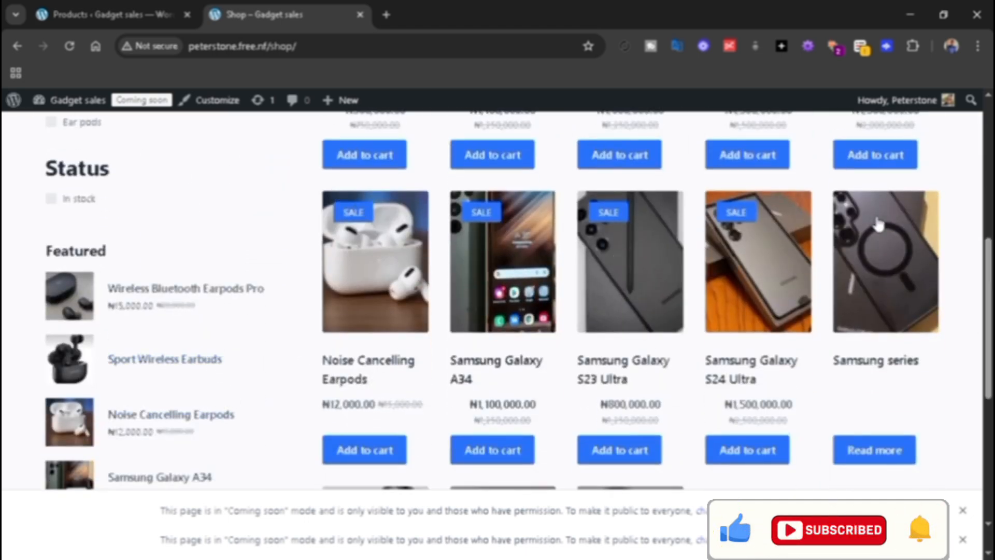
scroll(518, 301, up, 4)
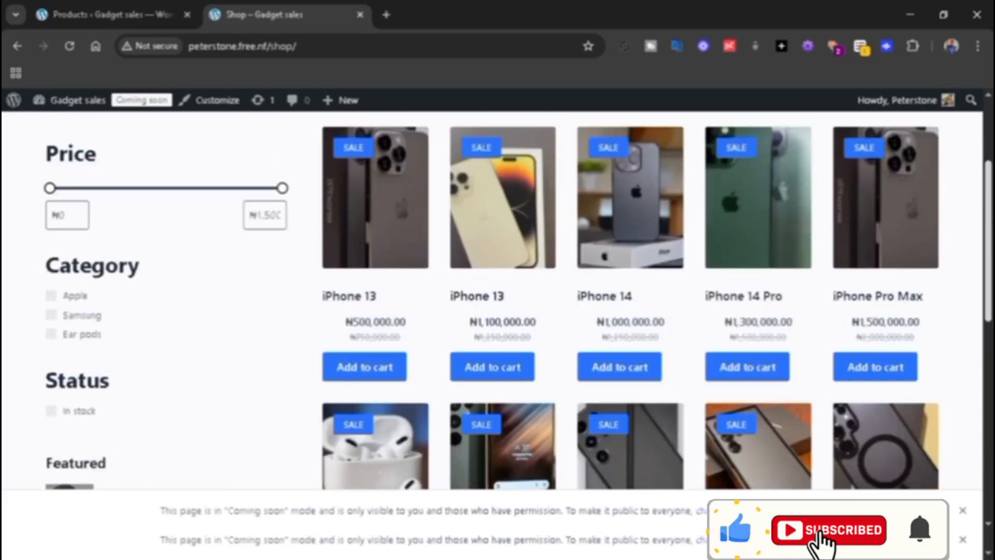
scroll(518, 301, up, 1)
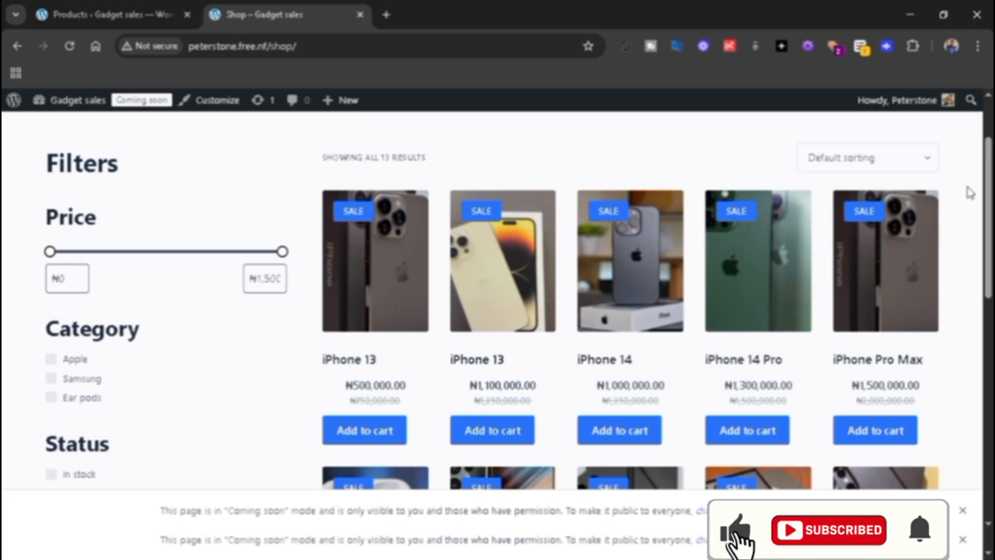
scroll(990, 189, down, 2)
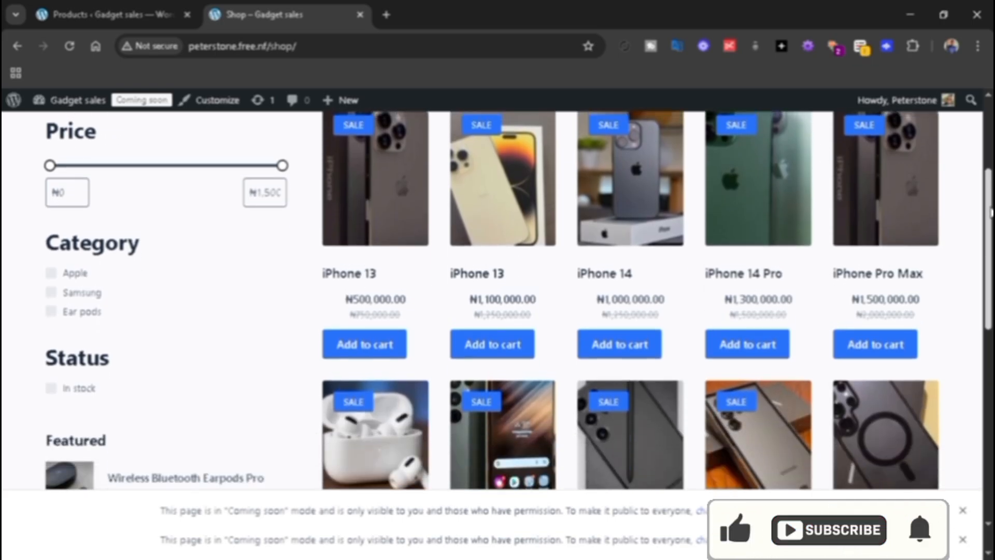
scroll(990, 189, up, 3)
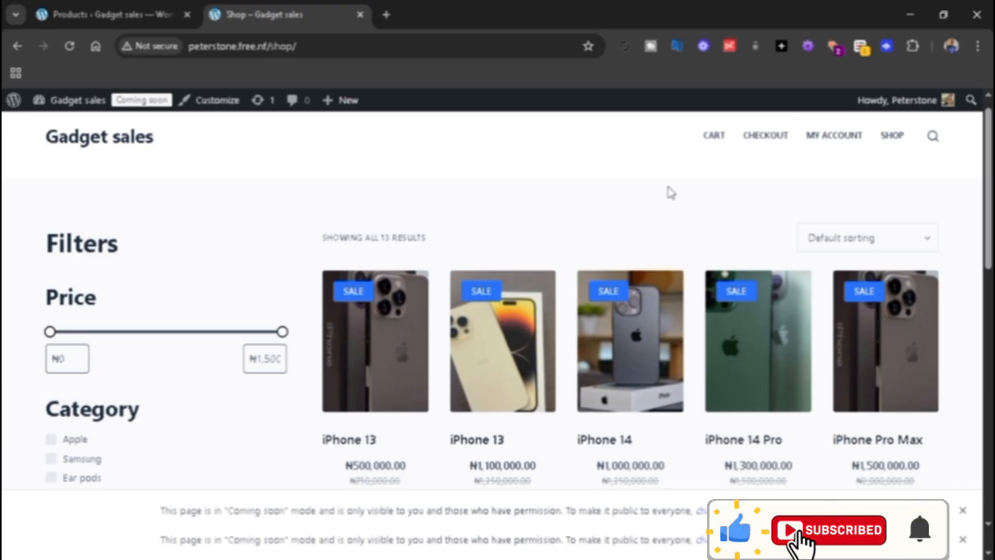
Step: Return to the admin Products list and head for Plugins > Add Plugin
click(74, 12)
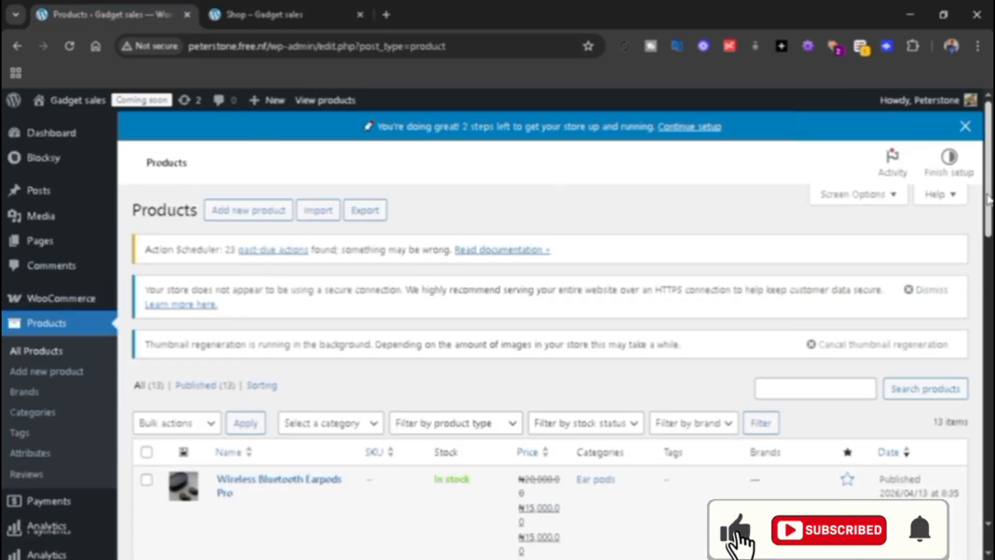
scroll(990, 202, down, 3)
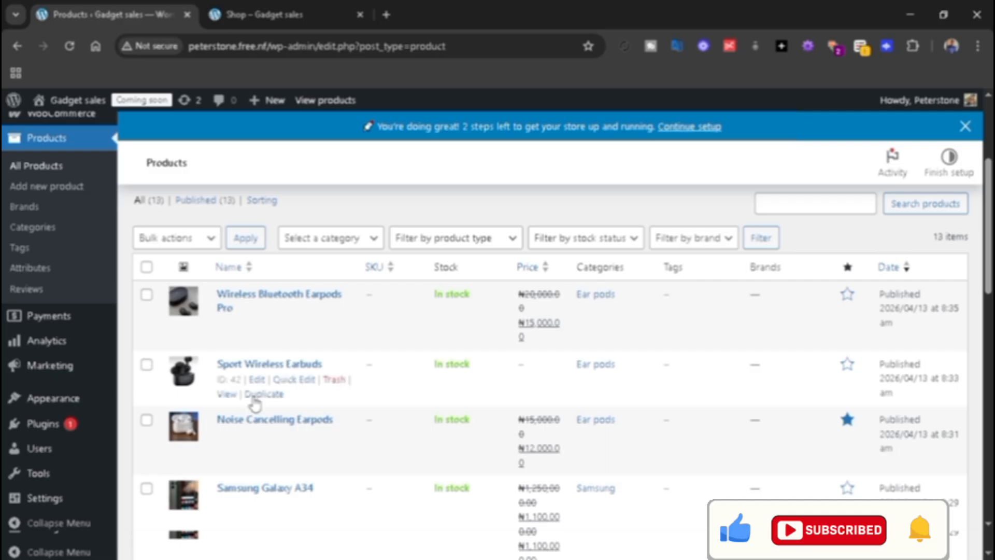
mouse_move(57, 426)
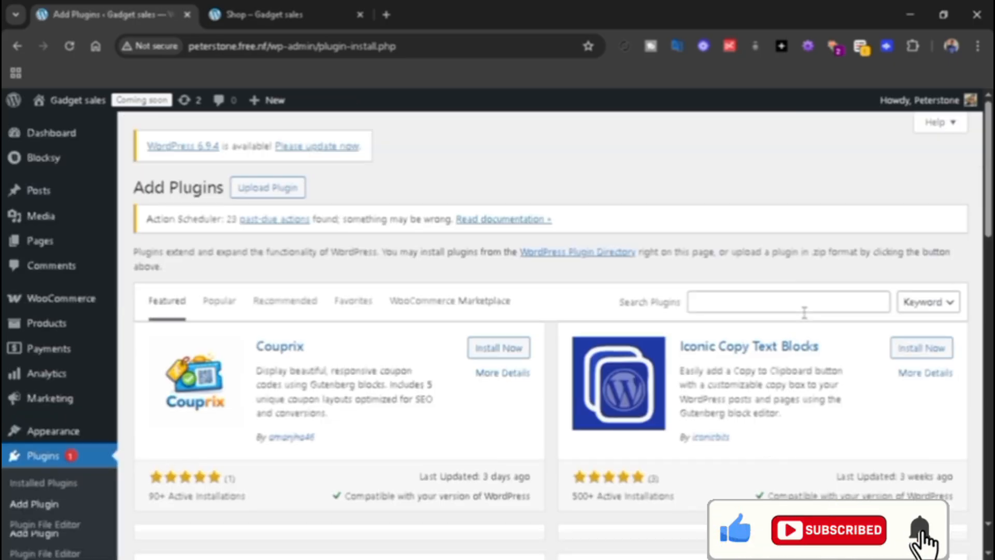
Step: Search the plugin directory for 'elementor'
click(805, 310)
text(e)
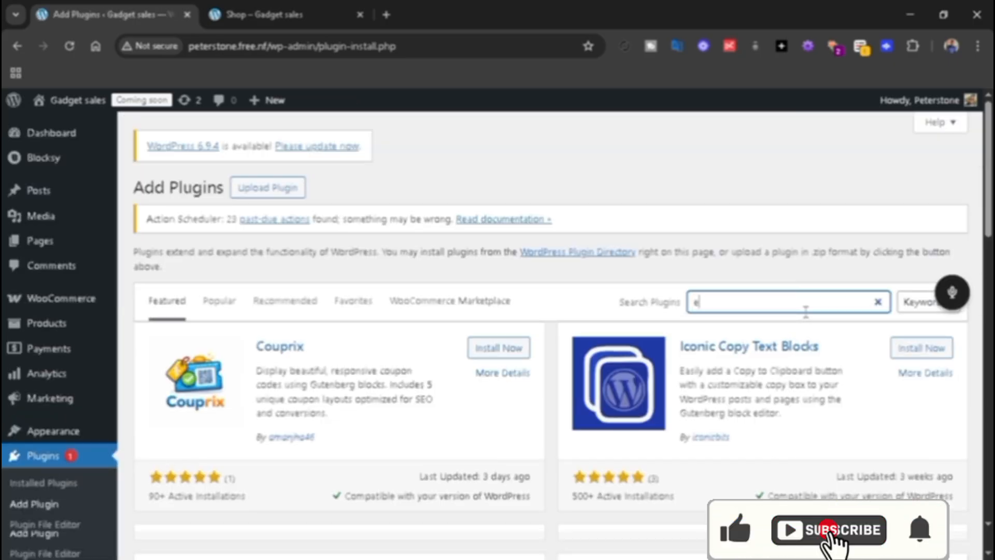
text(le)
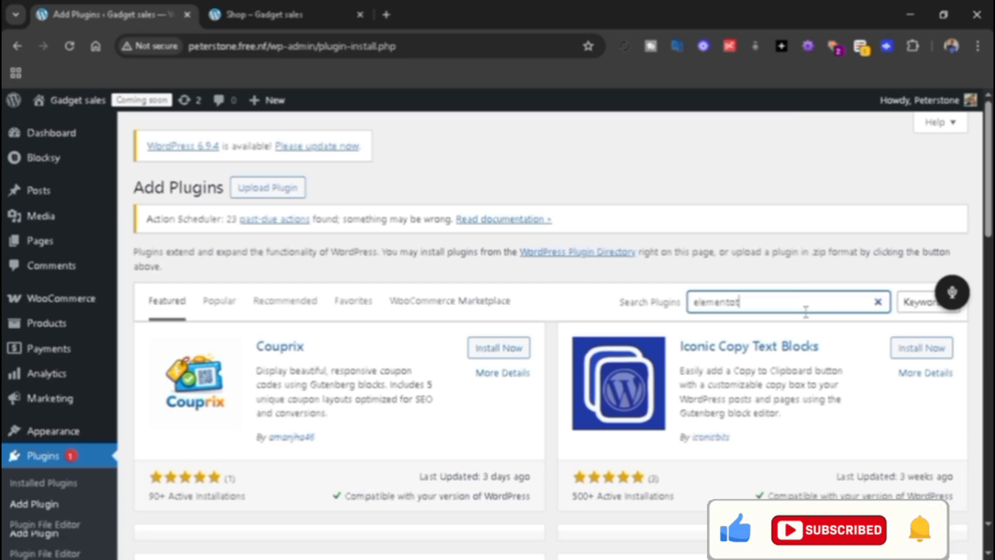
text(mentot)
key(BackSpace)
text(r)
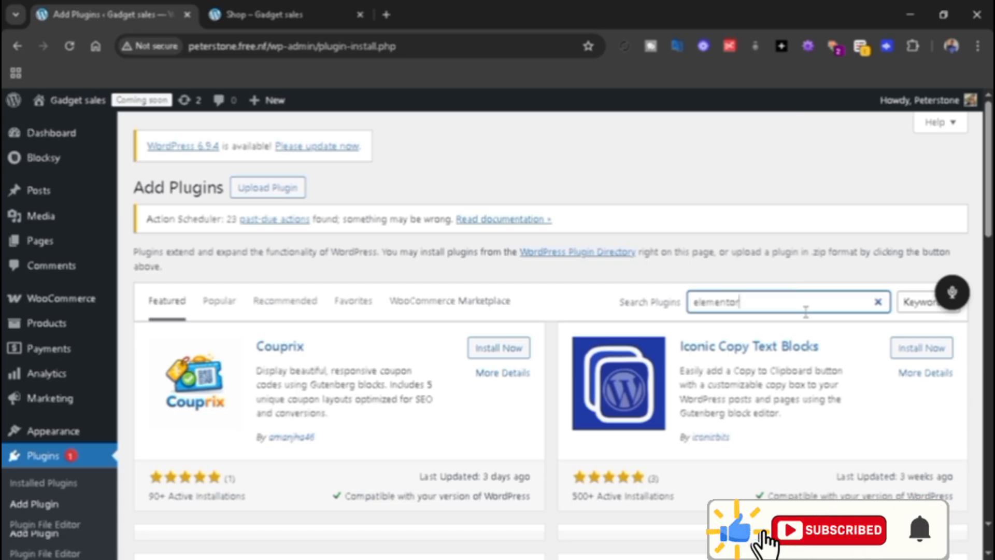
key(Return)
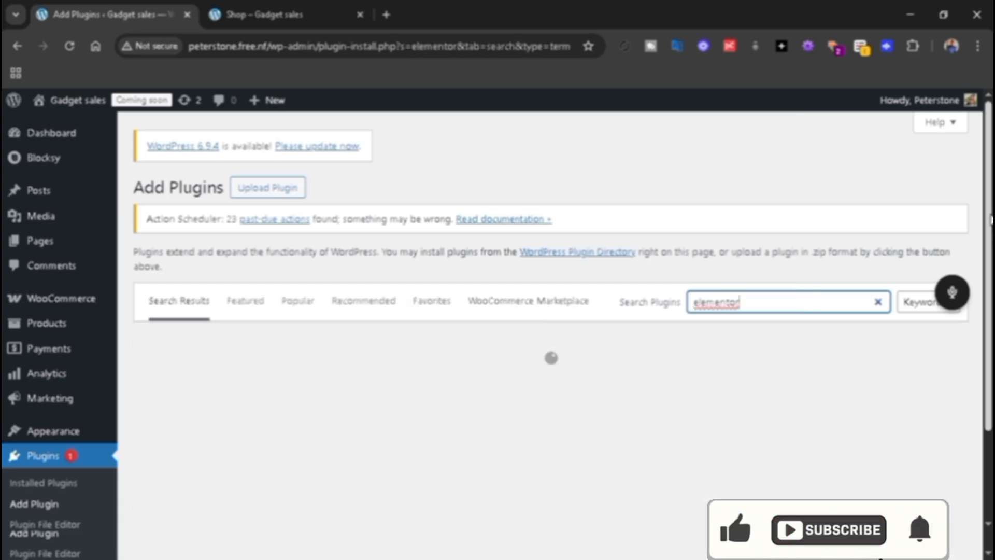
scroll(941, 131, down, 2)
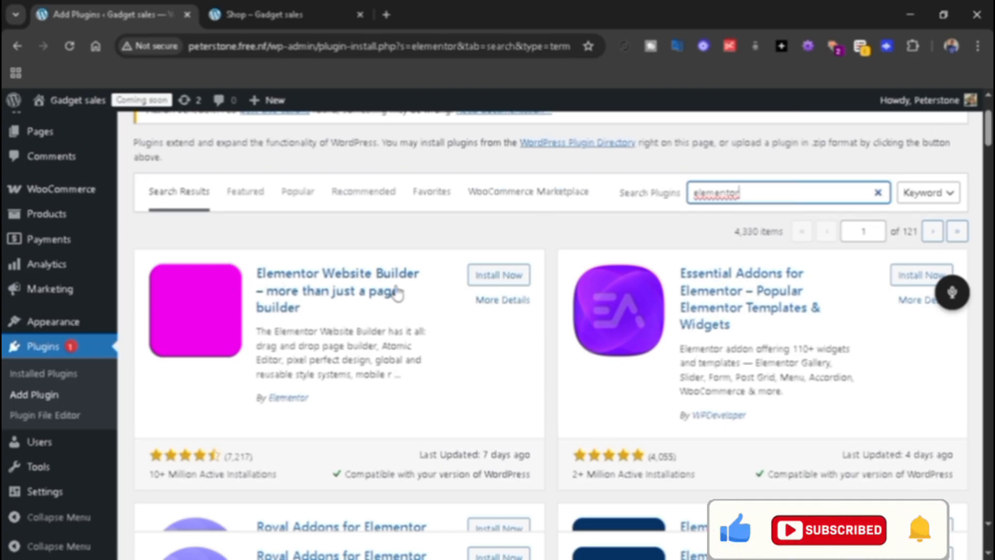
Step: Install and activate Elementor Website Builder, then return to Add Plugins
click(496, 280)
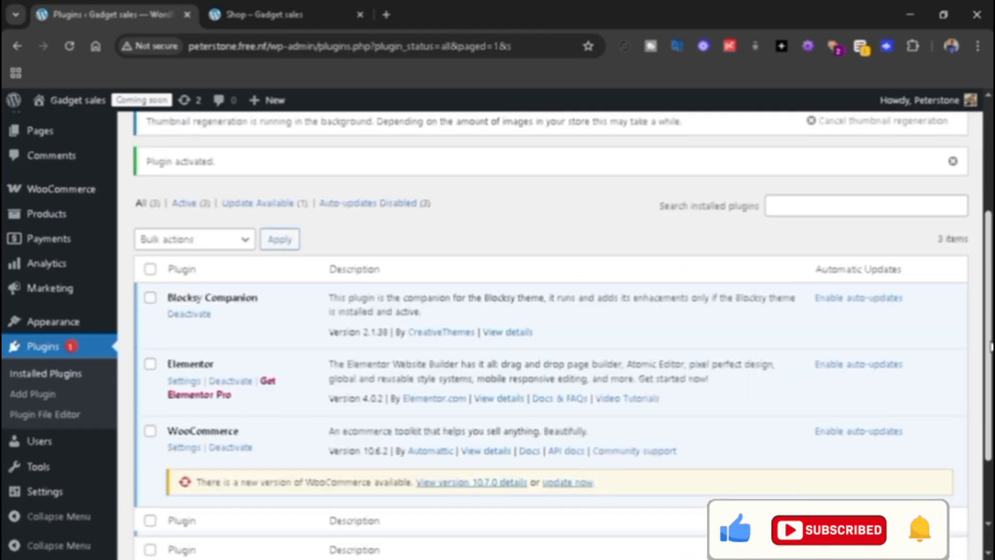
drag(991, 346, 991, 394)
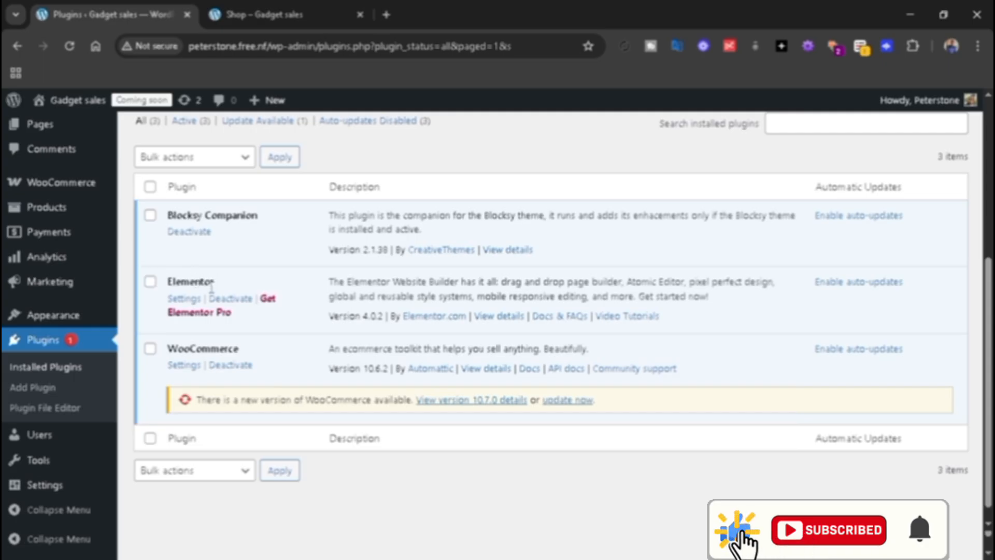
click(42, 390)
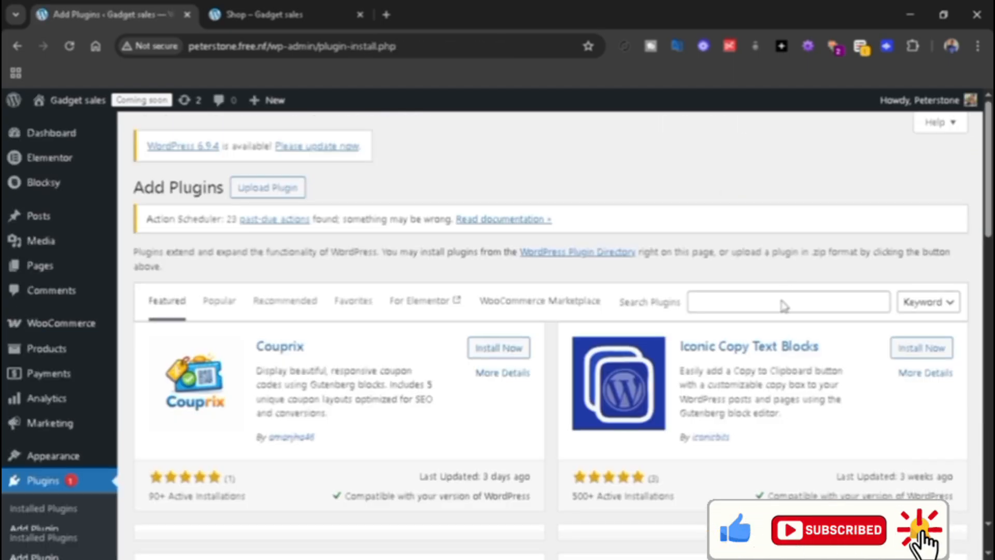
Step: Search plugins for 'elementor', then install and activate Essential Addons for Elementor
click(783, 306)
text(elementor)
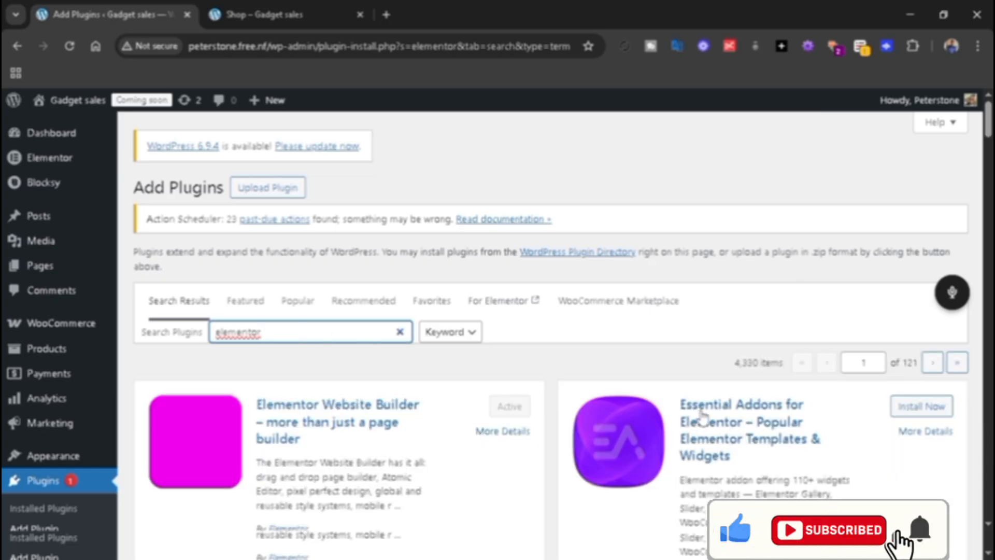
click(902, 413)
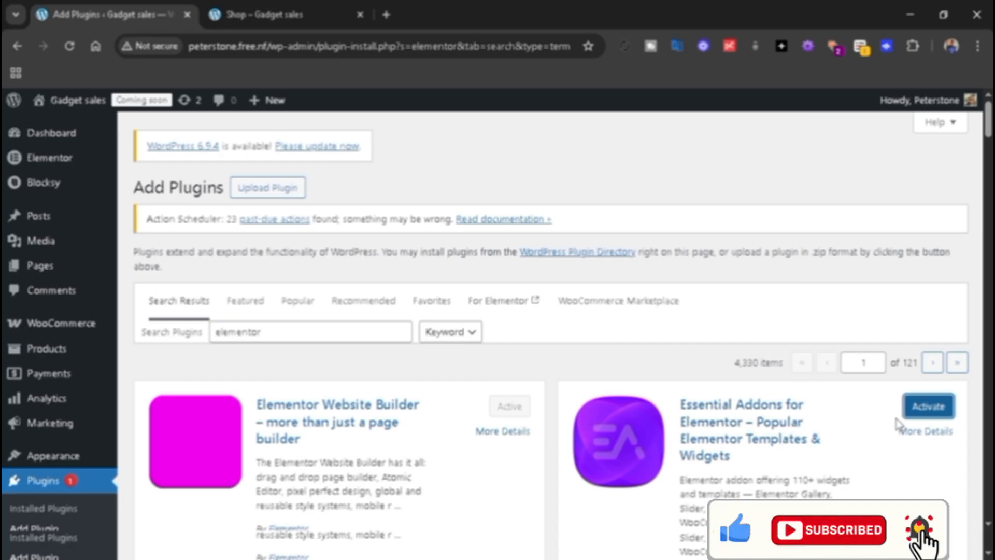
click(924, 410)
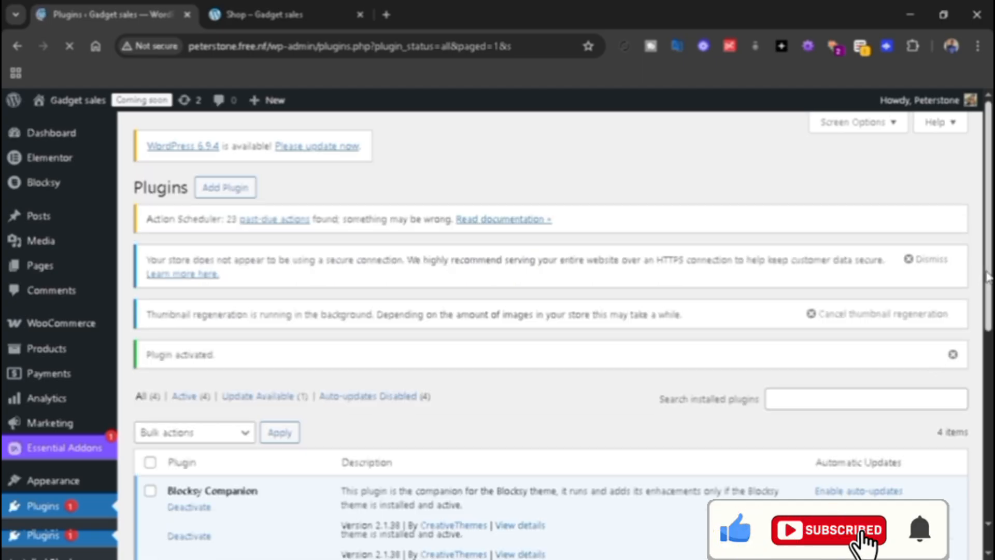
Step: Tick the Elementor and Essential Addons for Elementor rows in the Installed Plugins list
scroll(992, 327, down, 3)
scroll(556, 388, down, 3)
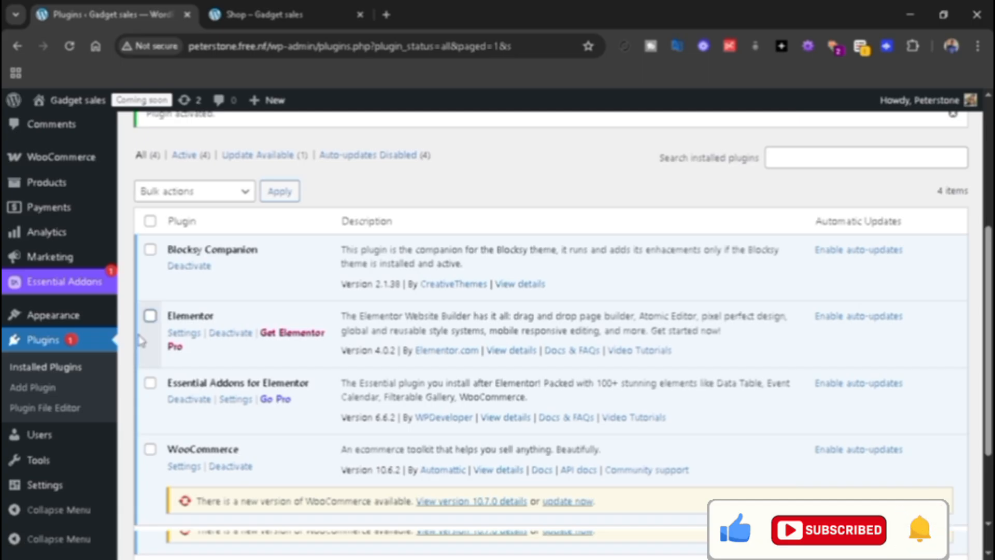
click(150, 315)
click(150, 383)
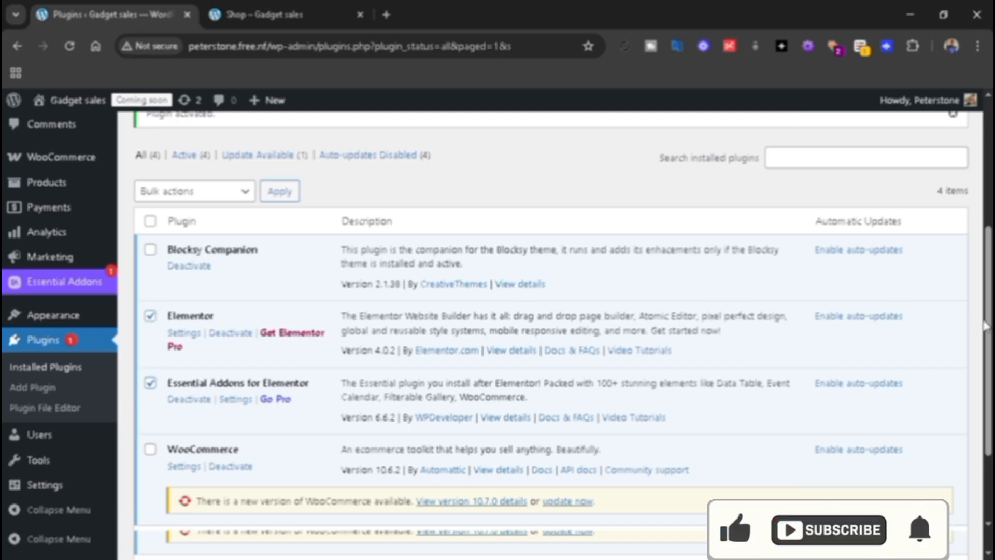
scroll(715, 293, up, 4)
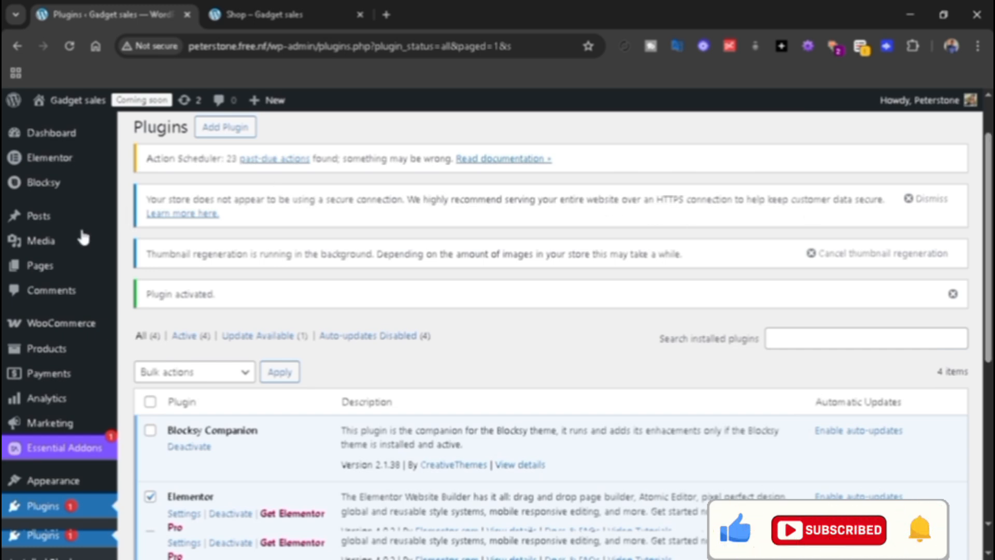
Step: Create a new page titled 'Home'
mouse_move(44, 272)
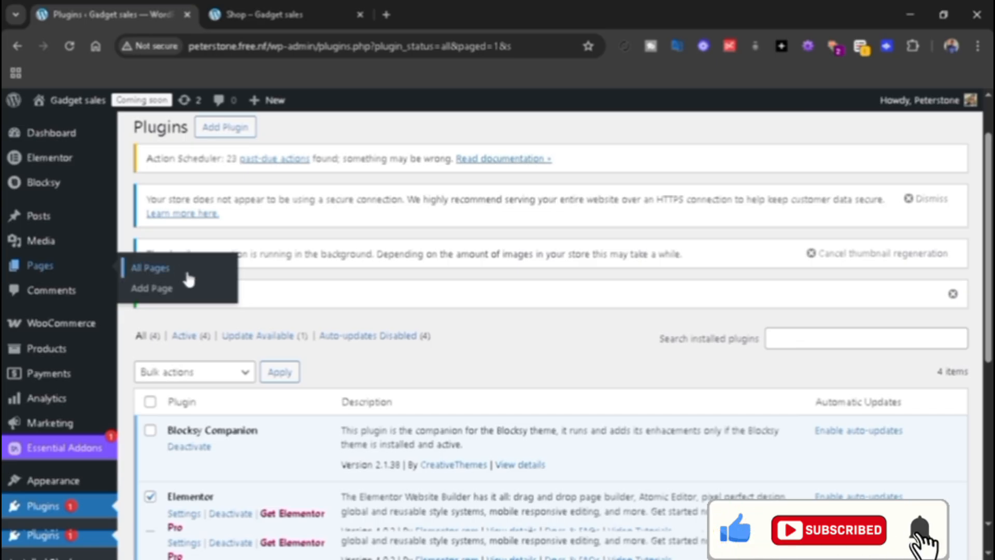
click(160, 293)
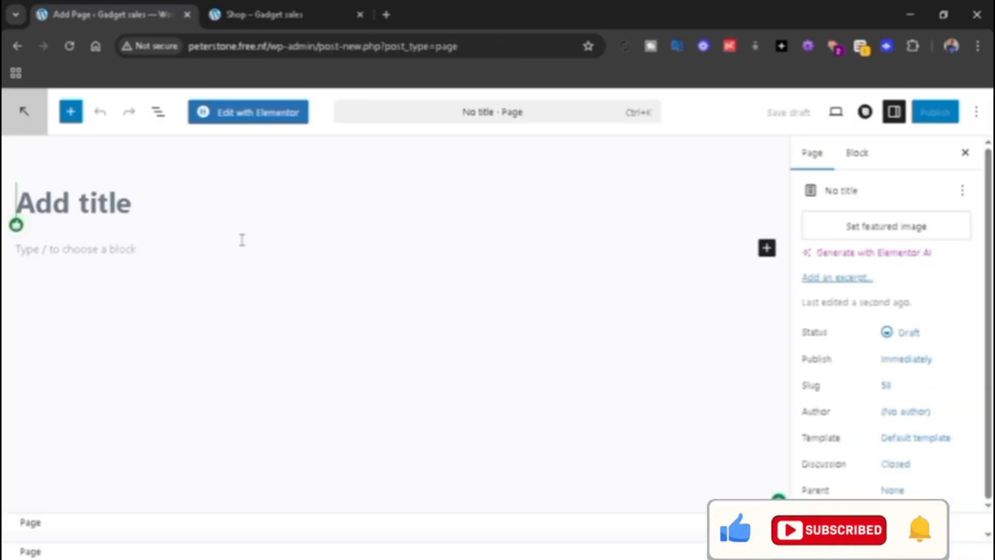
text(Home)
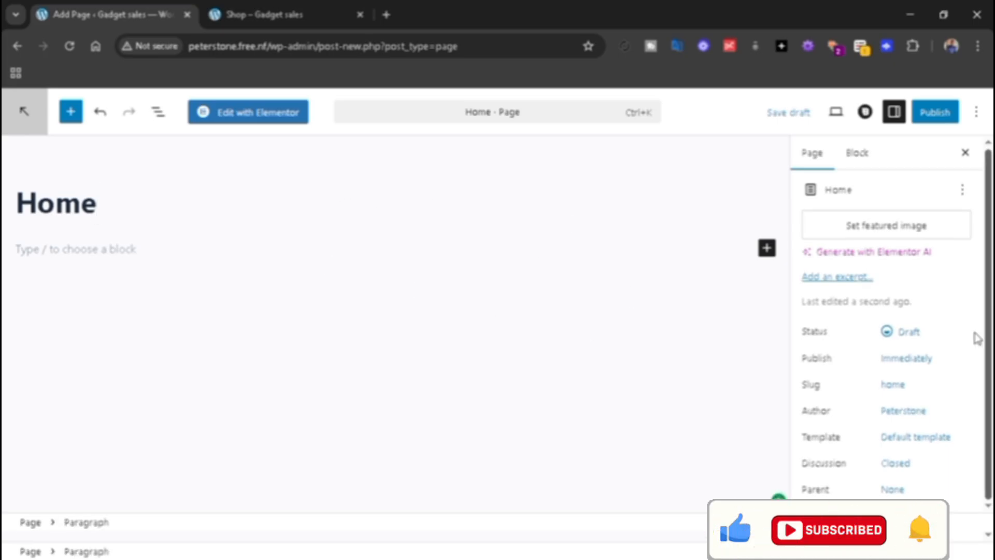
Step: Apply the Elementor Full Width template and publish the Home page
click(913, 438)
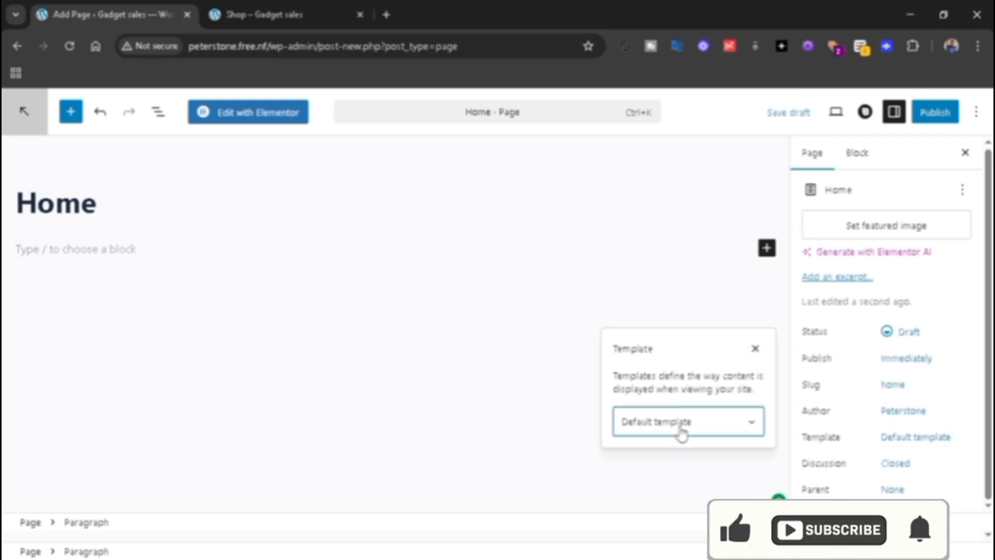
click(658, 487)
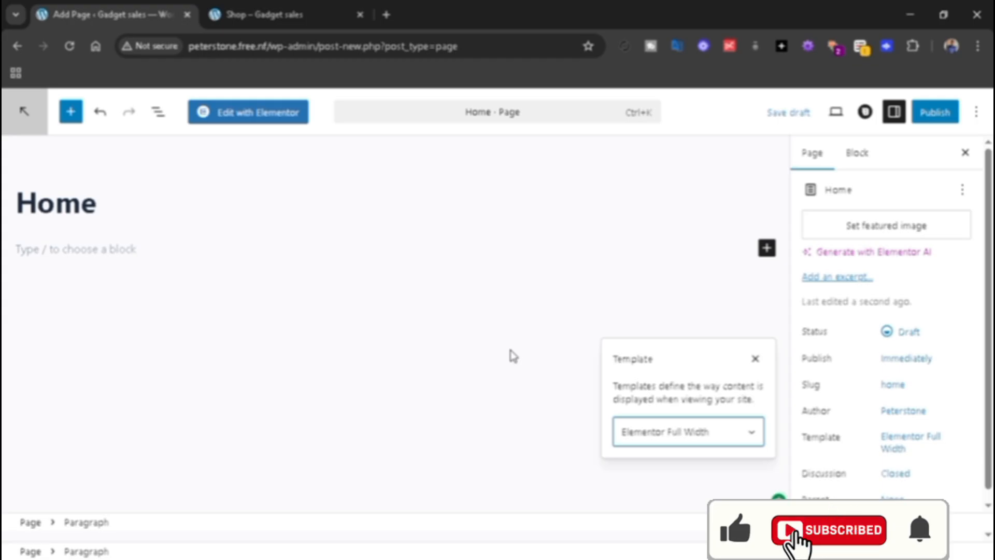
click(752, 358)
click(937, 113)
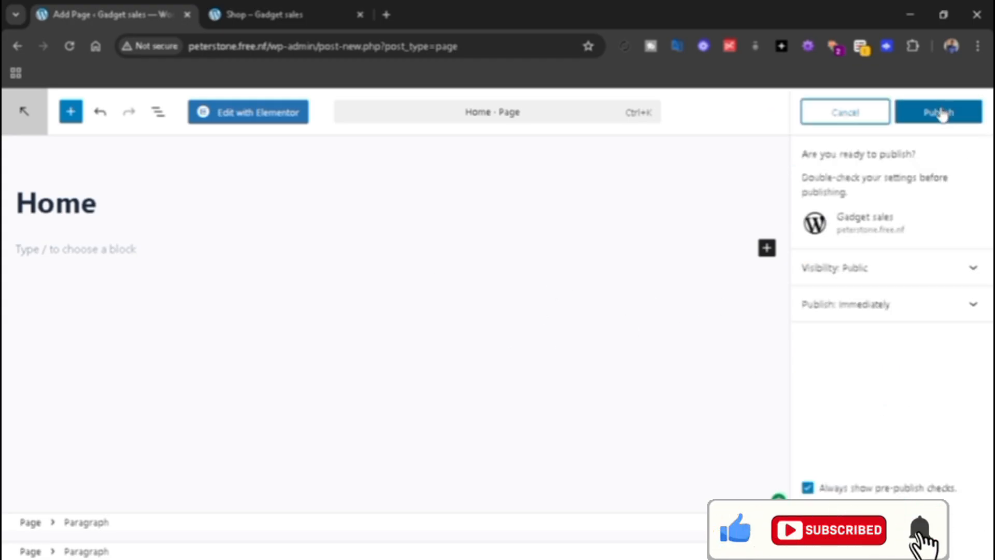
click(941, 113)
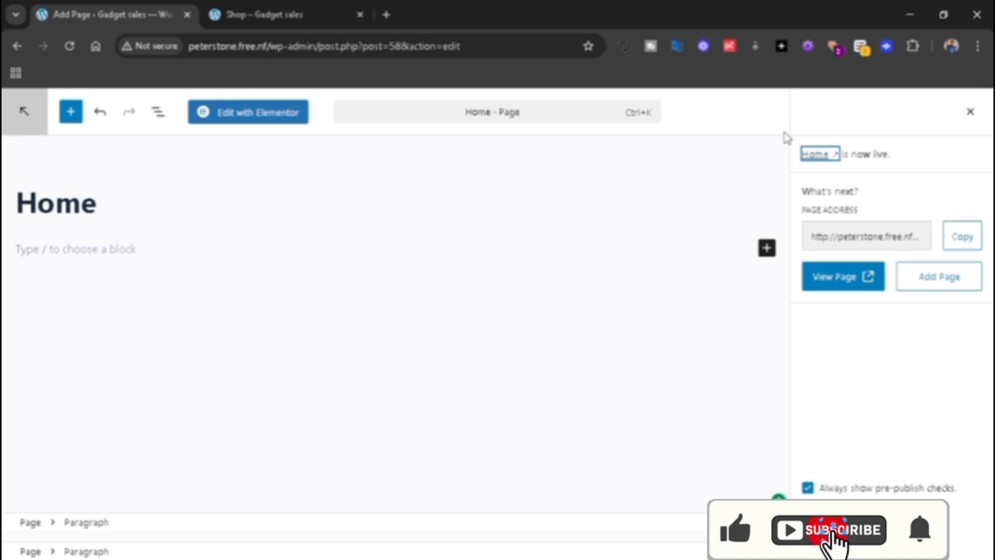
Step: Open Home in the Elementor editor and start a new Flexbox section
click(244, 115)
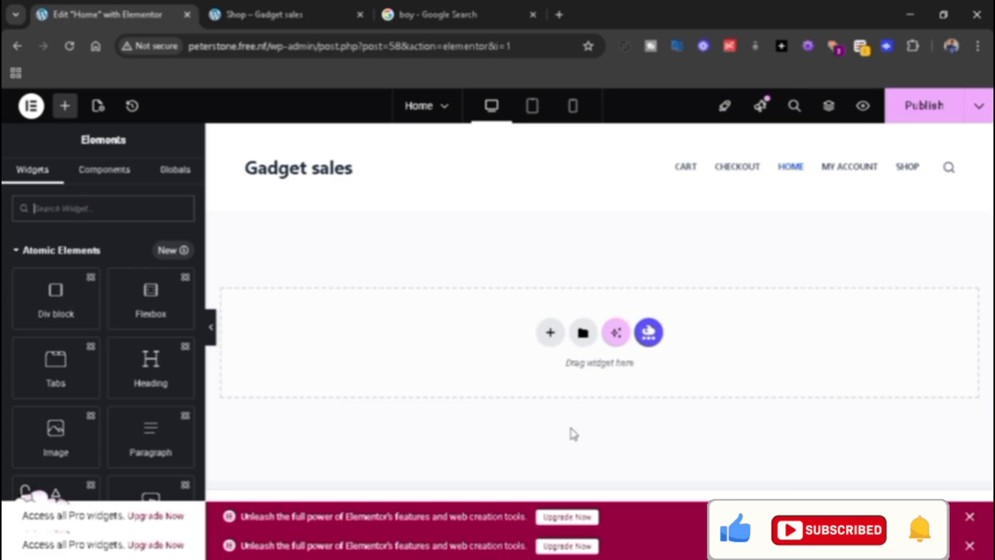
click(551, 334)
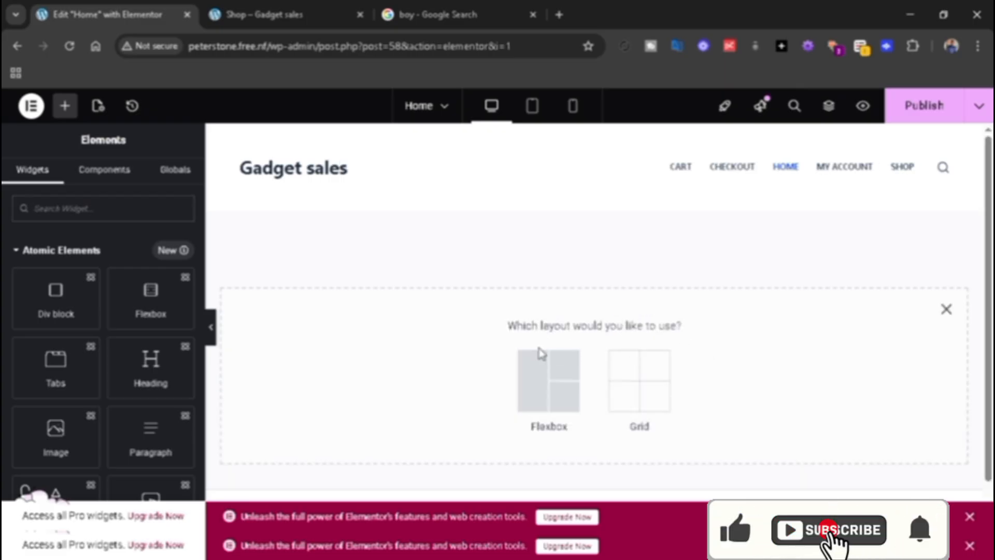
click(539, 401)
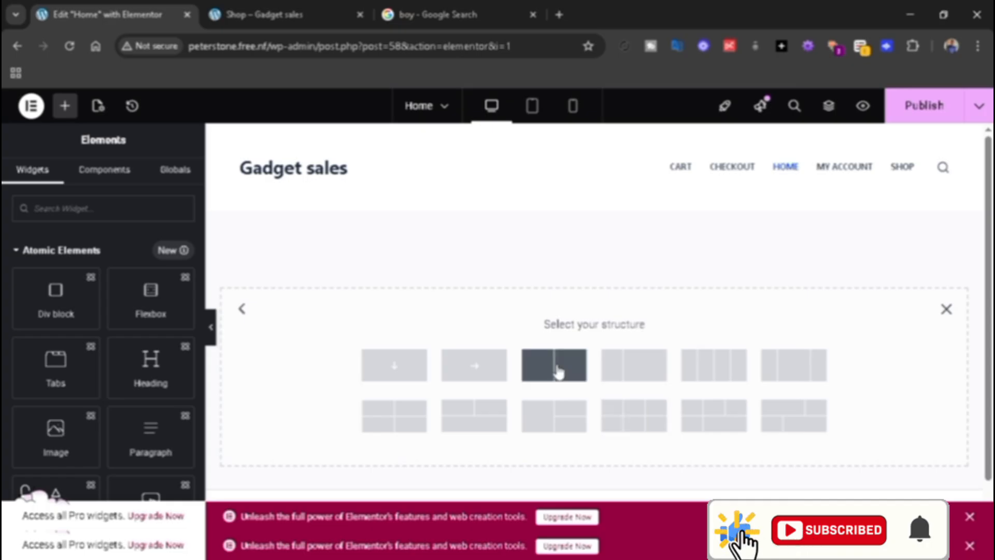
Step: Add a container with the chosen structure and insert an Image widget into it
click(474, 367)
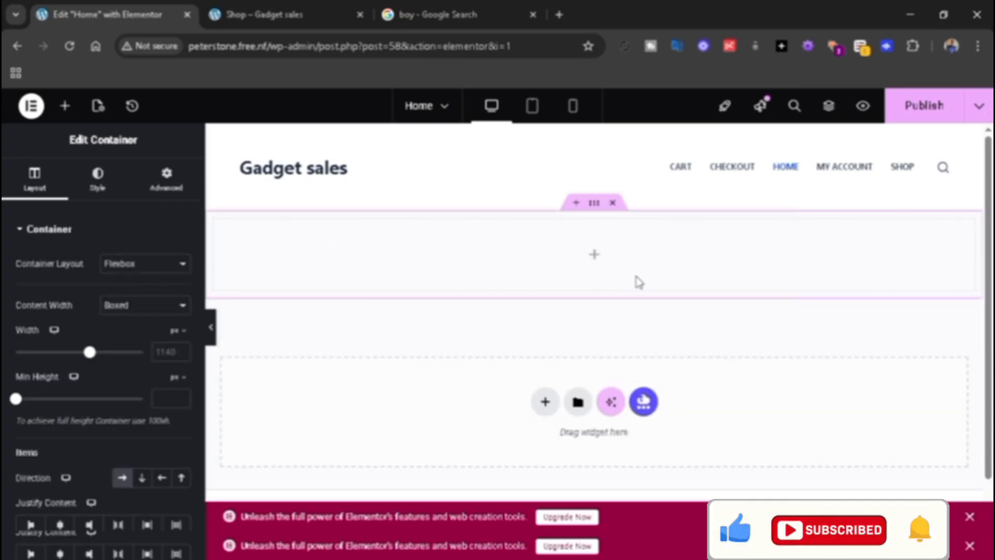
click(63, 107)
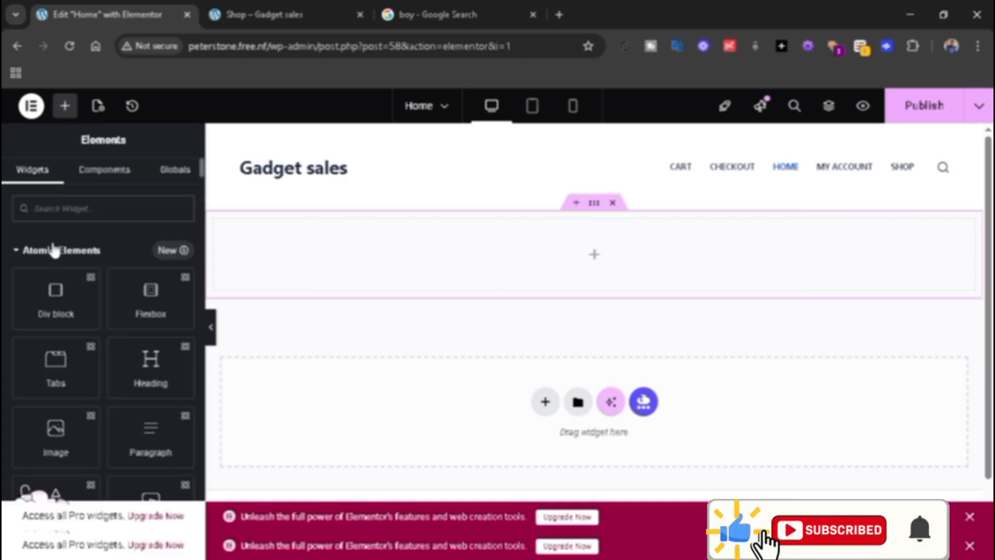
click(75, 215)
text(i)
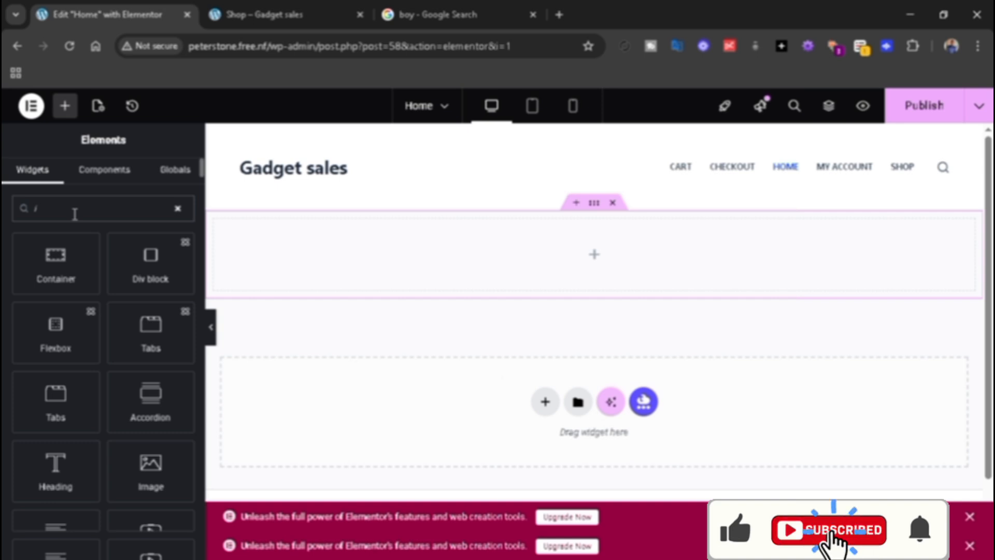
key(BackSpace)
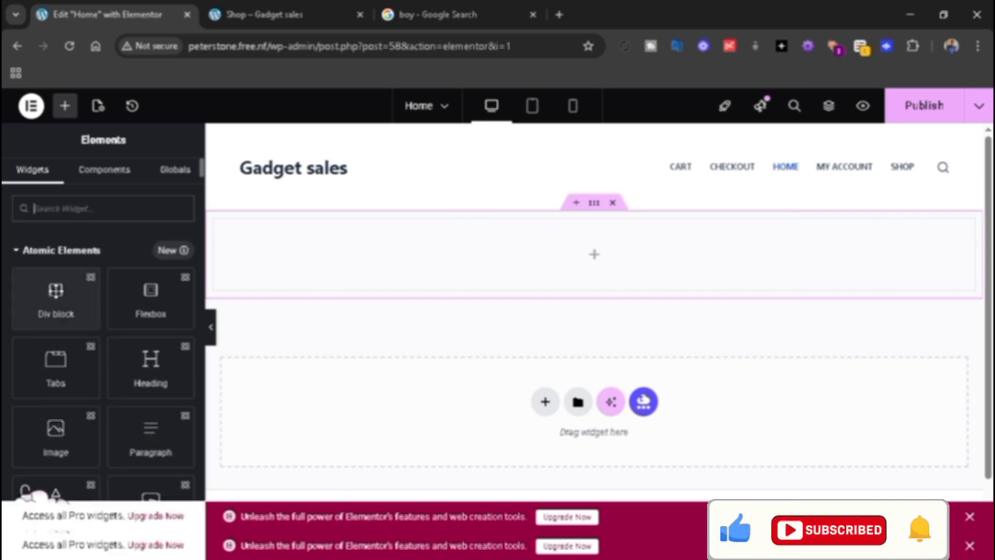
click(56, 440)
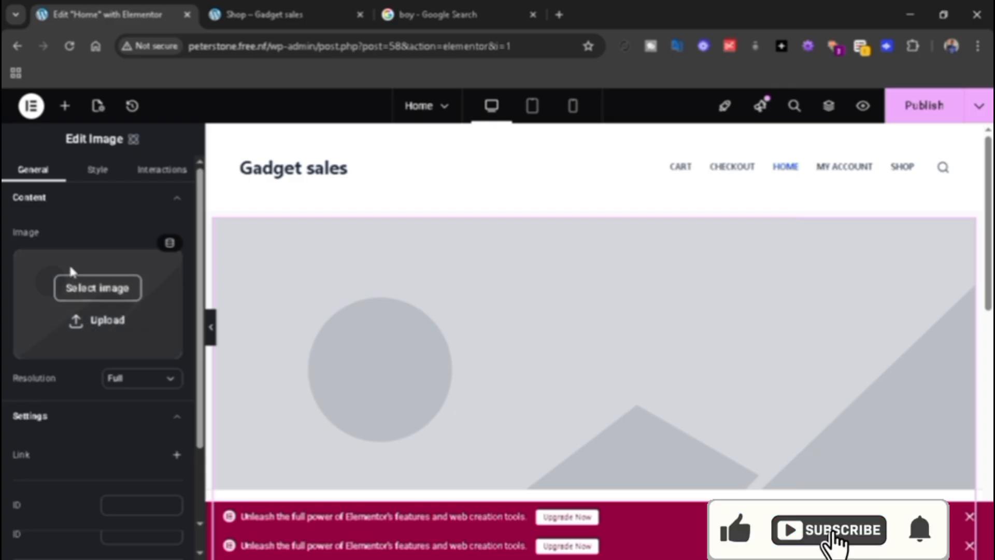
Step: In the image's Style size settings, set Height to 60 VH and Width to 100%
click(96, 171)
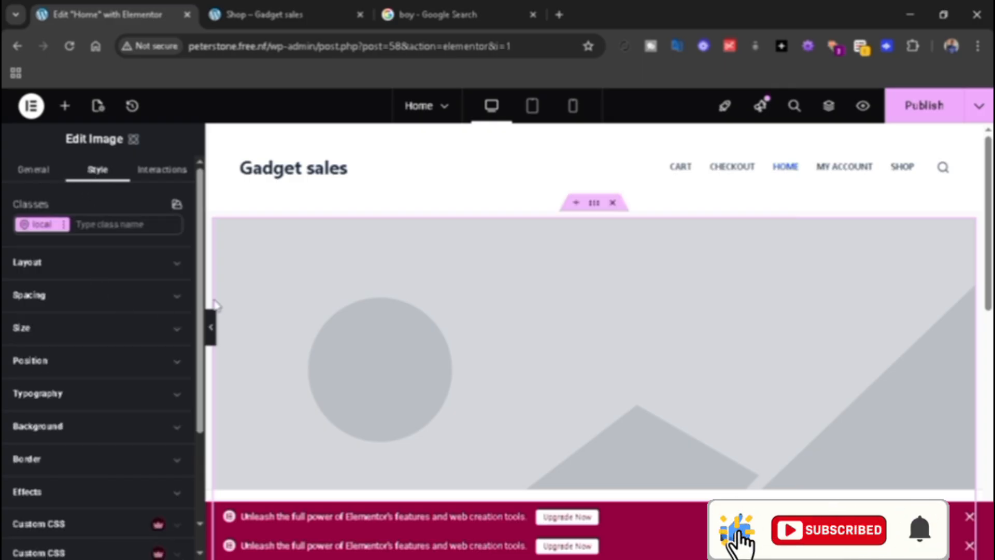
click(176, 330)
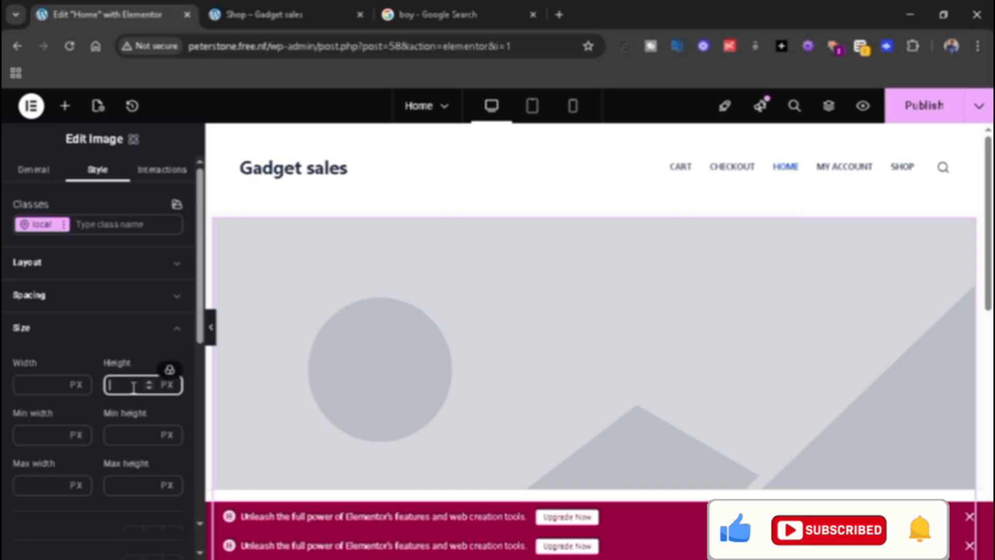
text(60)
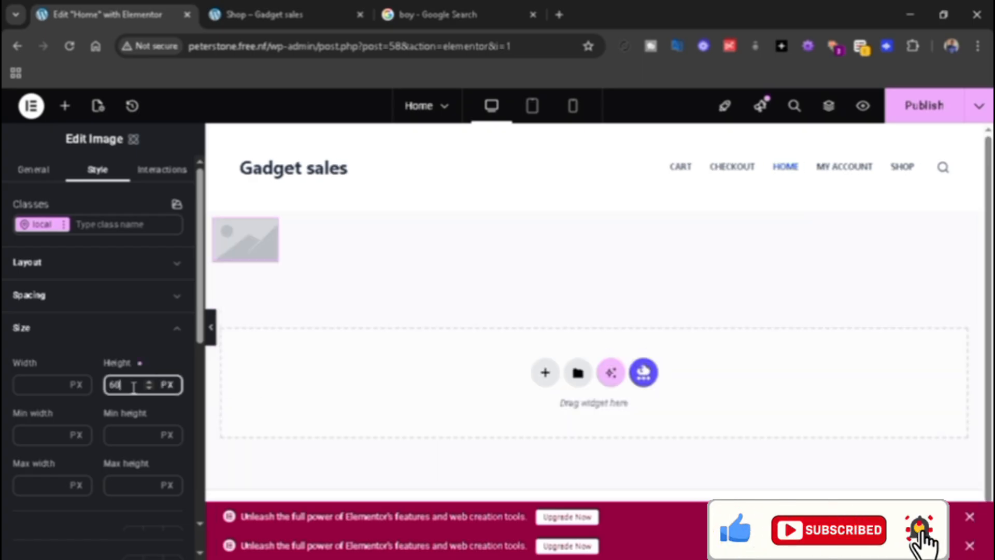
click(166, 384)
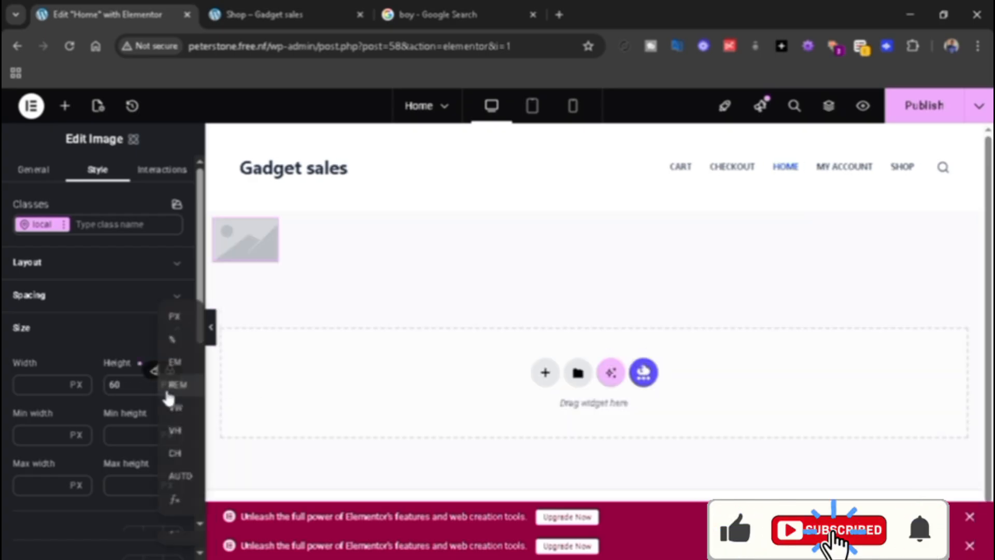
click(175, 432)
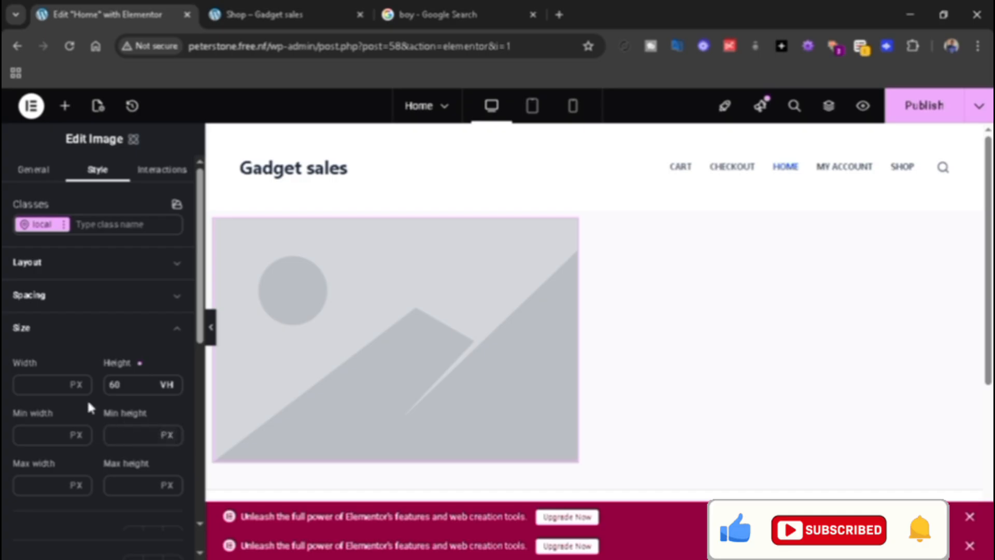
click(57, 387)
click(32, 387)
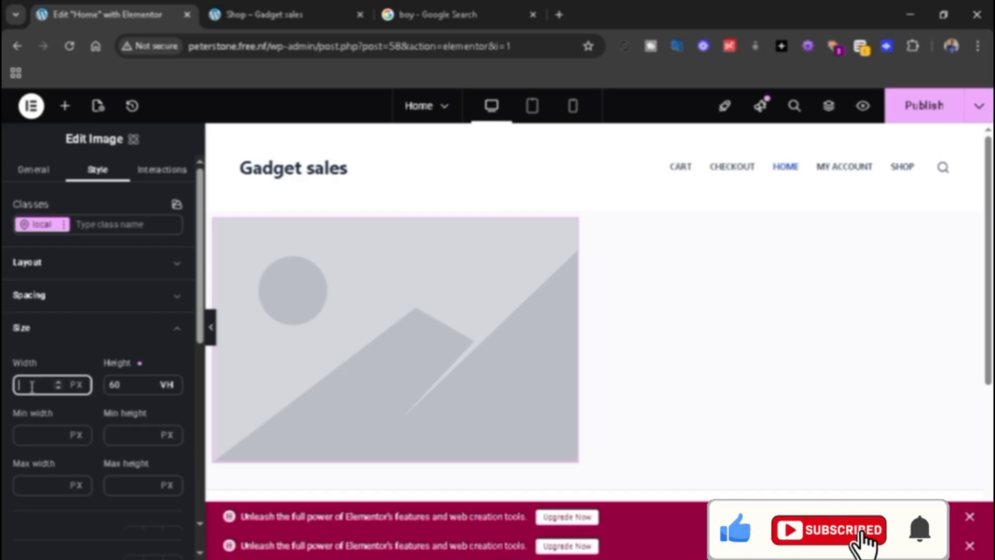
text(100)
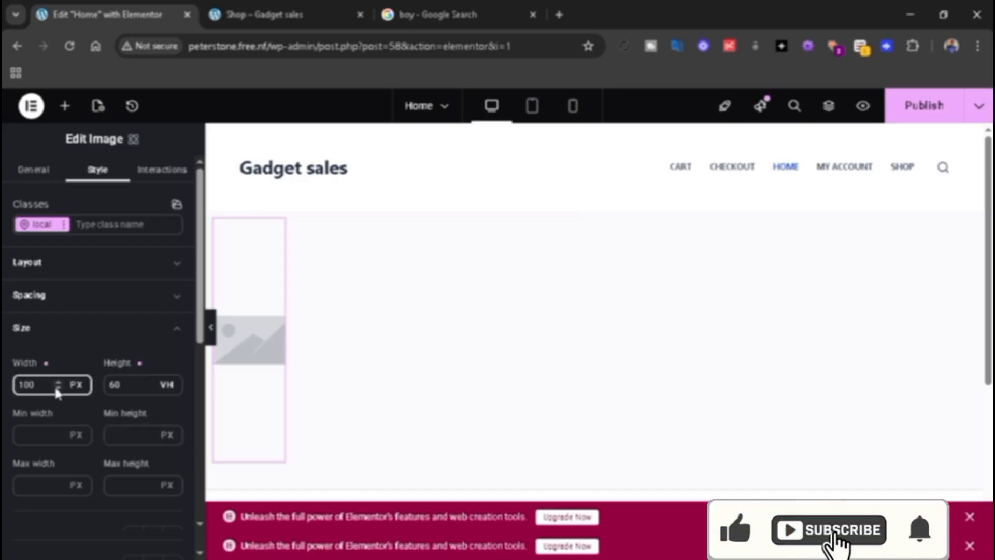
click(76, 386)
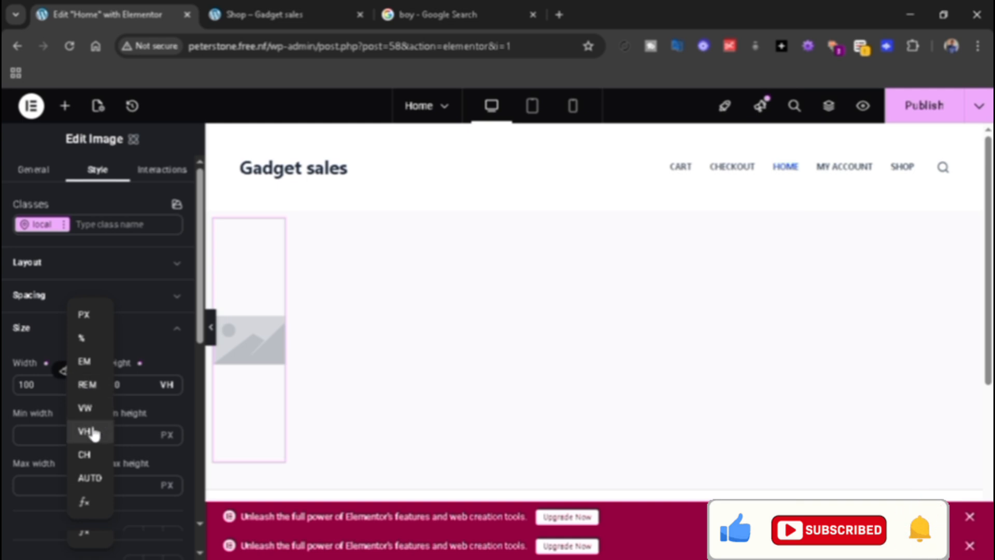
click(81, 338)
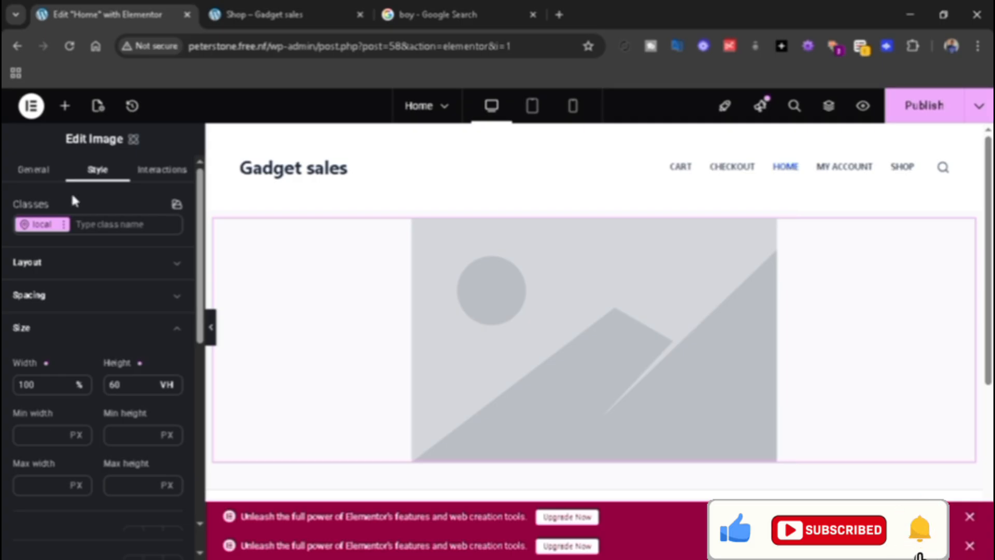
click(32, 175)
Step: Choose the red headphones Black Friday banner from the Media Library for the Image widget
mouse_move(98, 321)
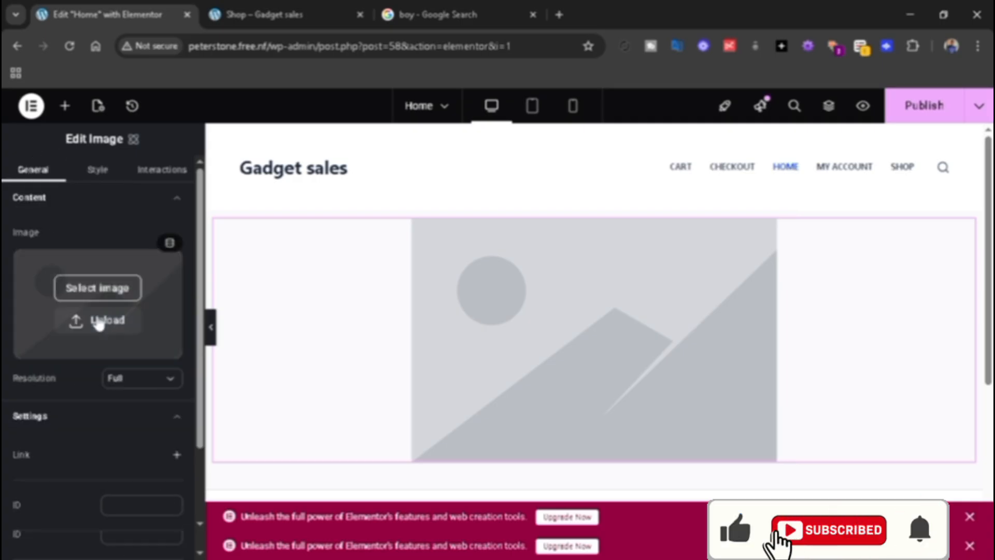
click(98, 288)
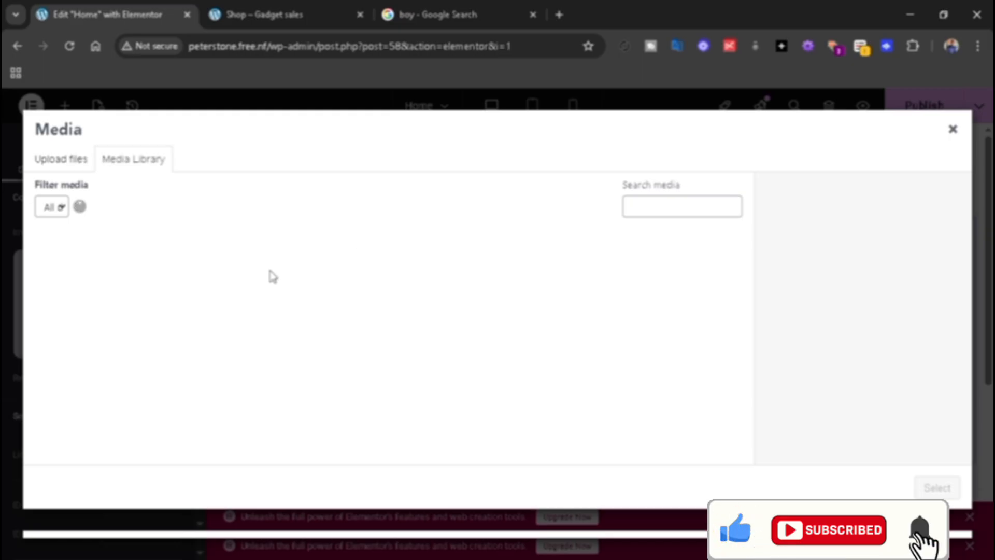
click(92, 284)
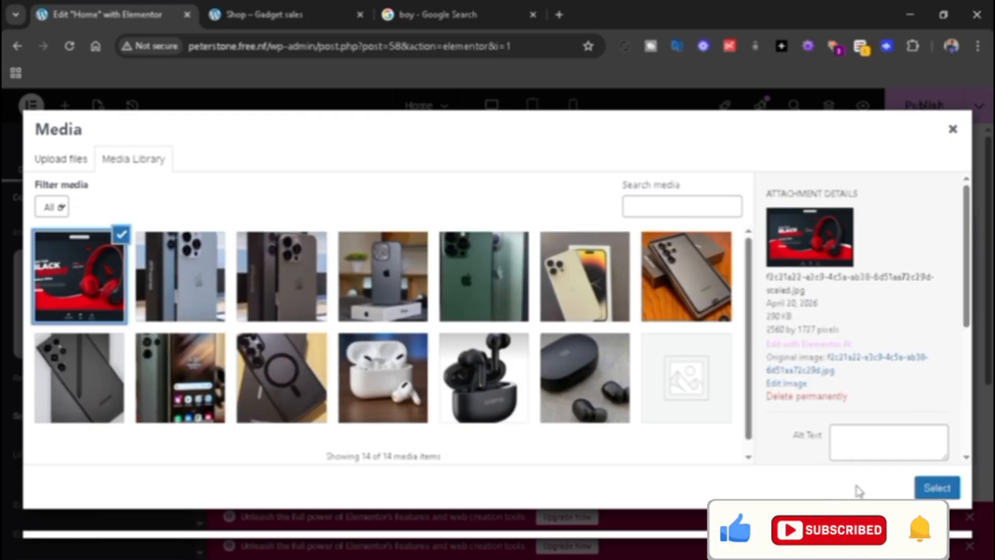
click(938, 488)
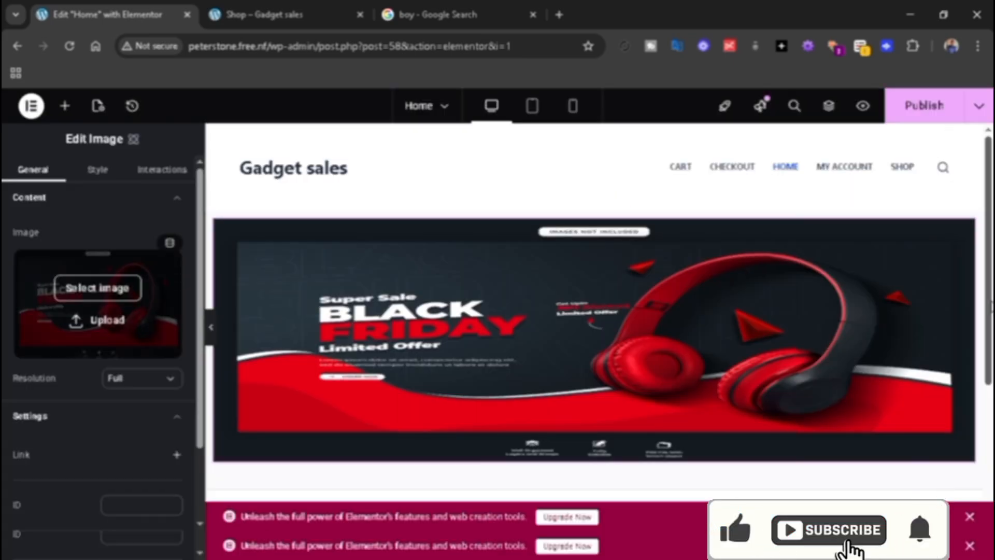
scroll(594, 341, down, 3)
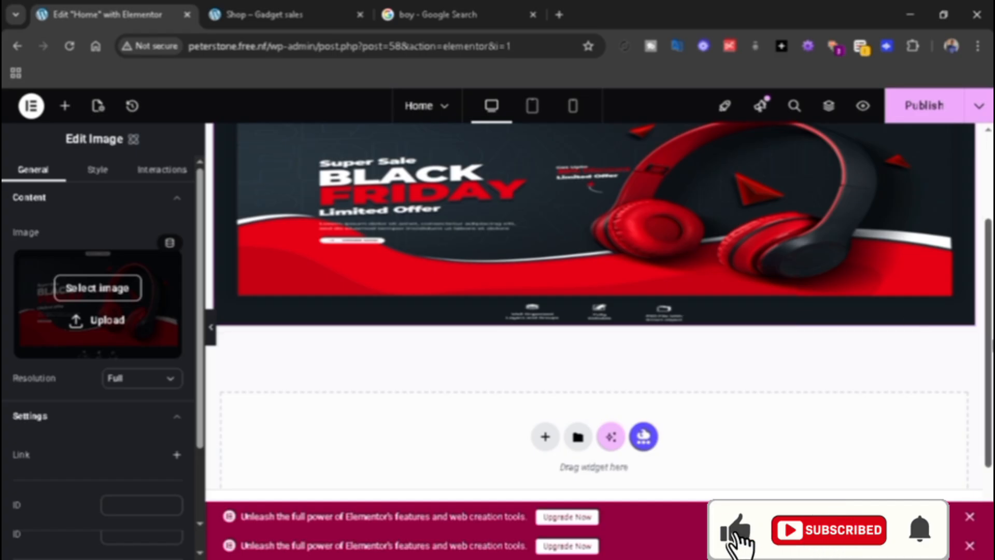
scroll(694, 222, up, 2)
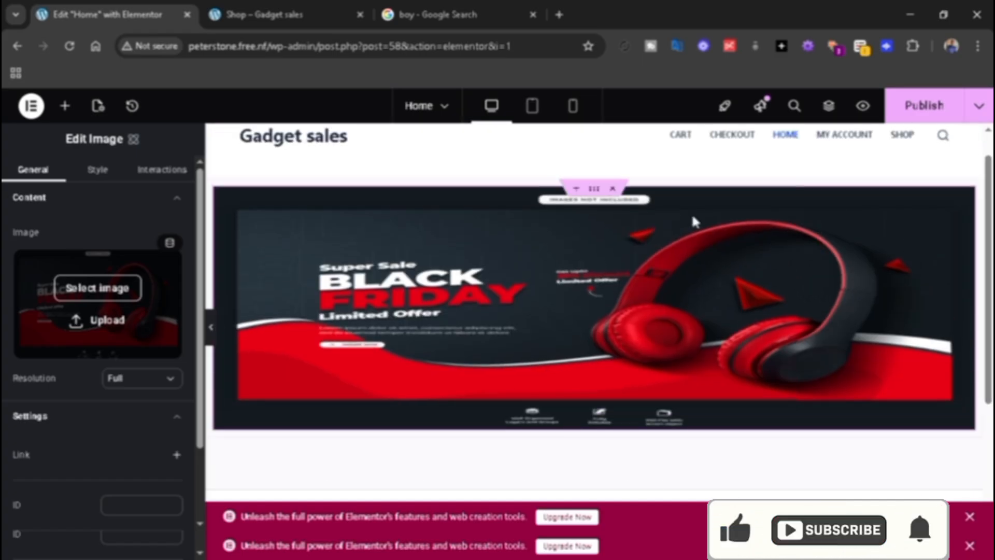
Step: Set the banner image's Object Fit to Cover in its Style settings
click(106, 174)
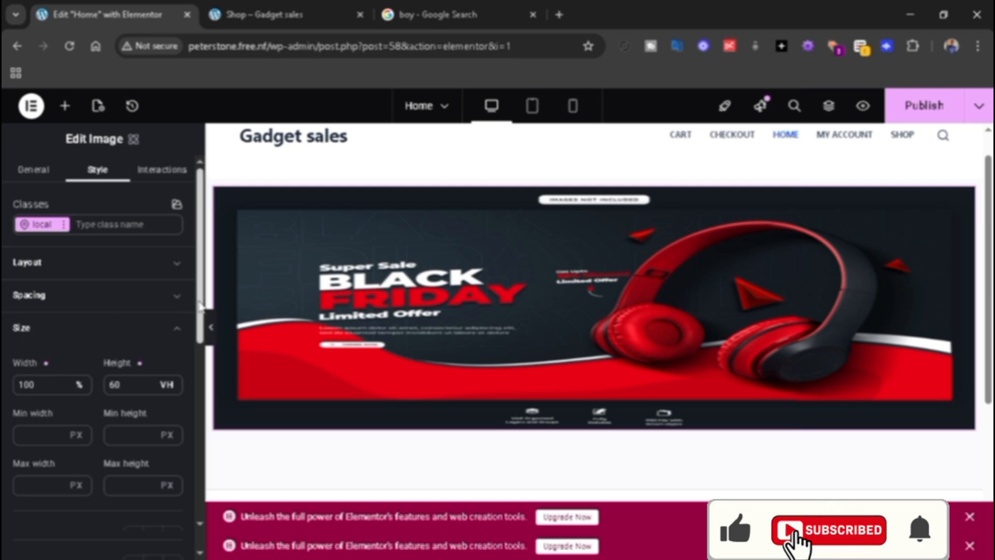
drag(201, 312, 219, 390)
click(106, 372)
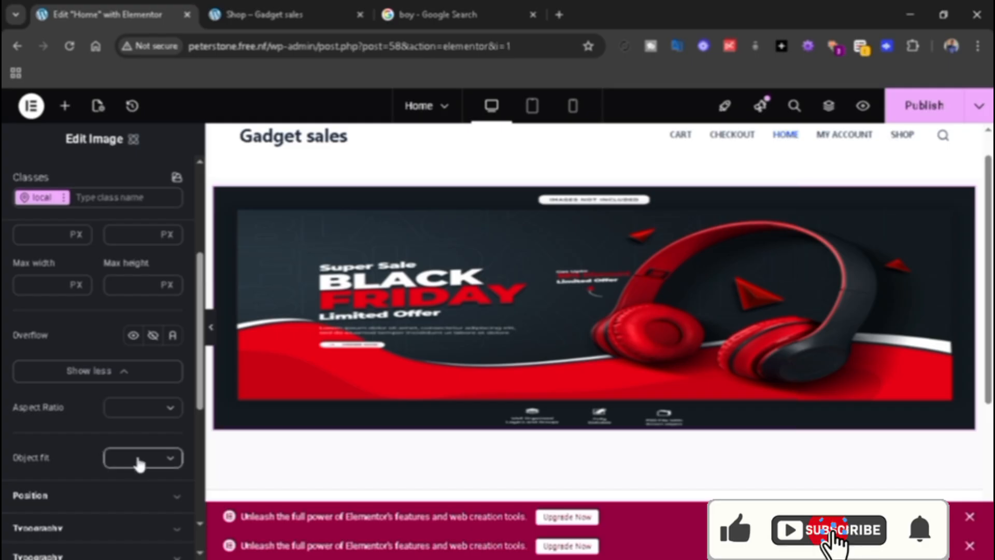
click(150, 458)
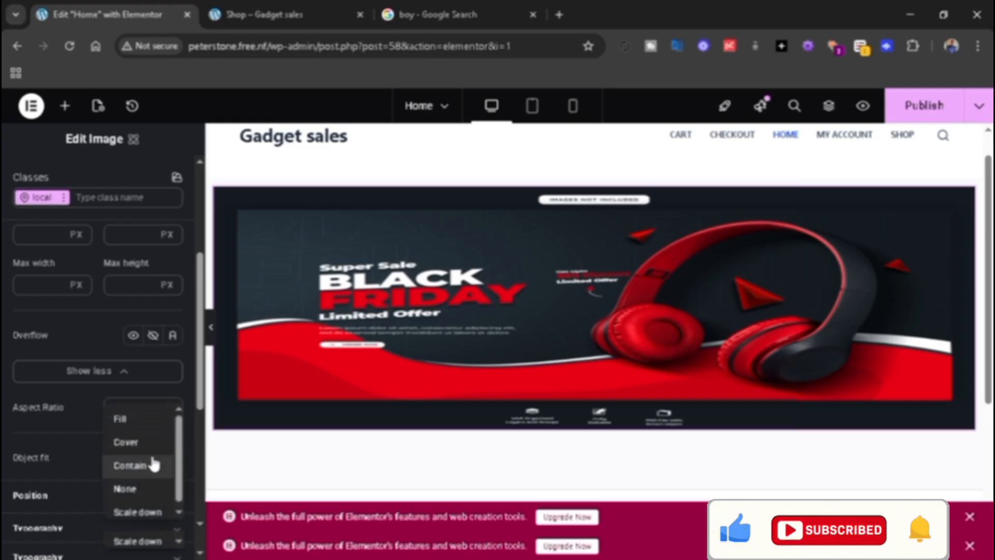
click(148, 441)
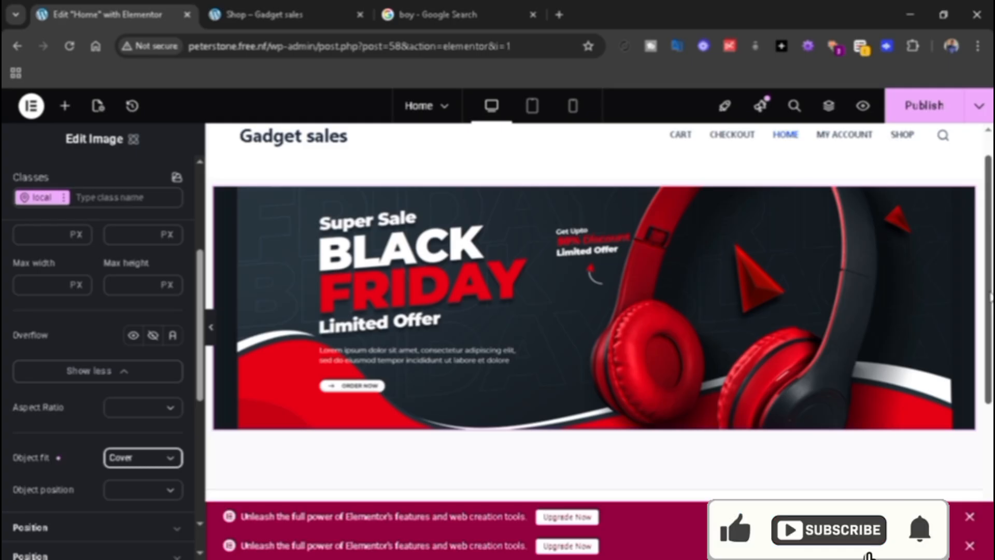
mouse_move(991, 297)
mouse_down()
mouse_move(990, 279)
mouse_move(991, 306)
mouse_up()
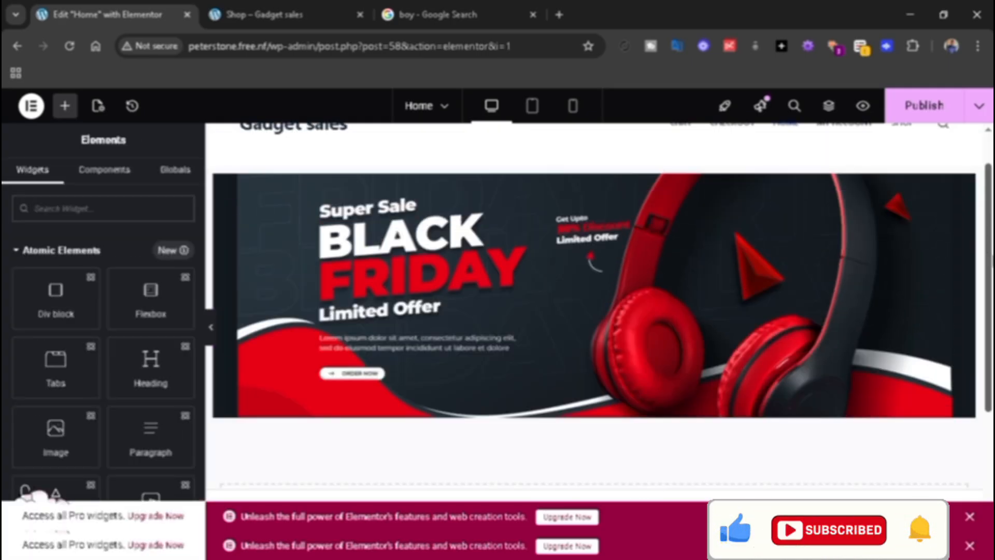
drag(991, 261, 989, 387)
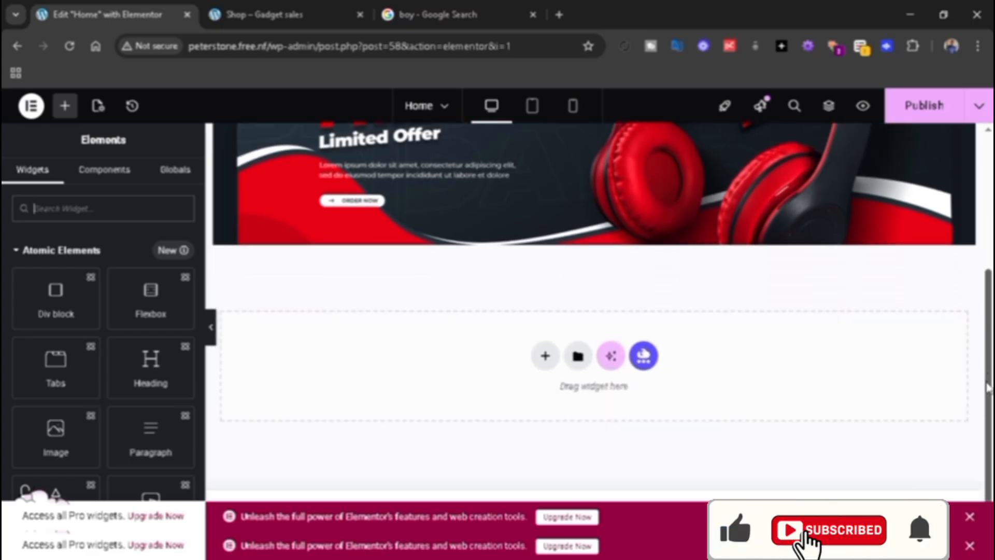
Step: Add a single-column Flexbox container below the banner
click(546, 355)
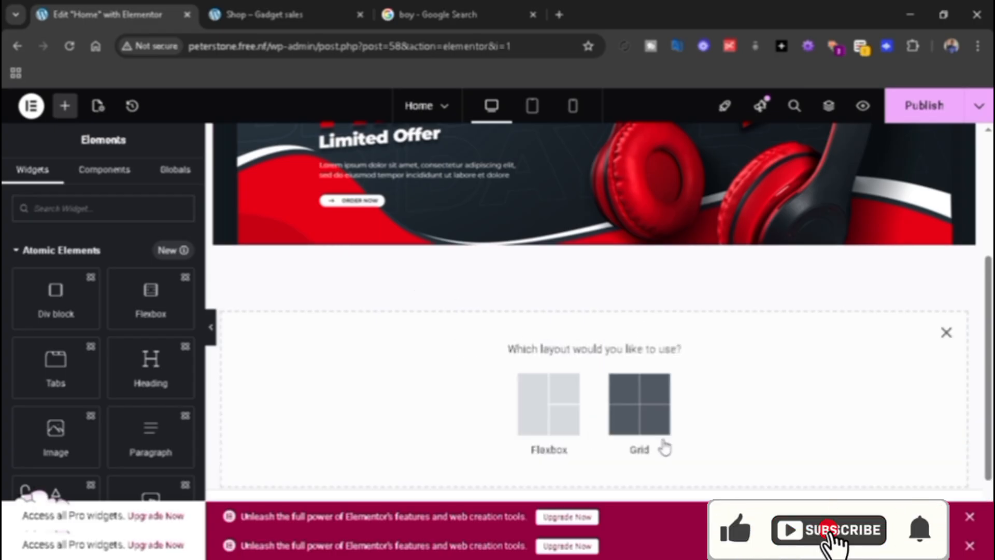
click(548, 405)
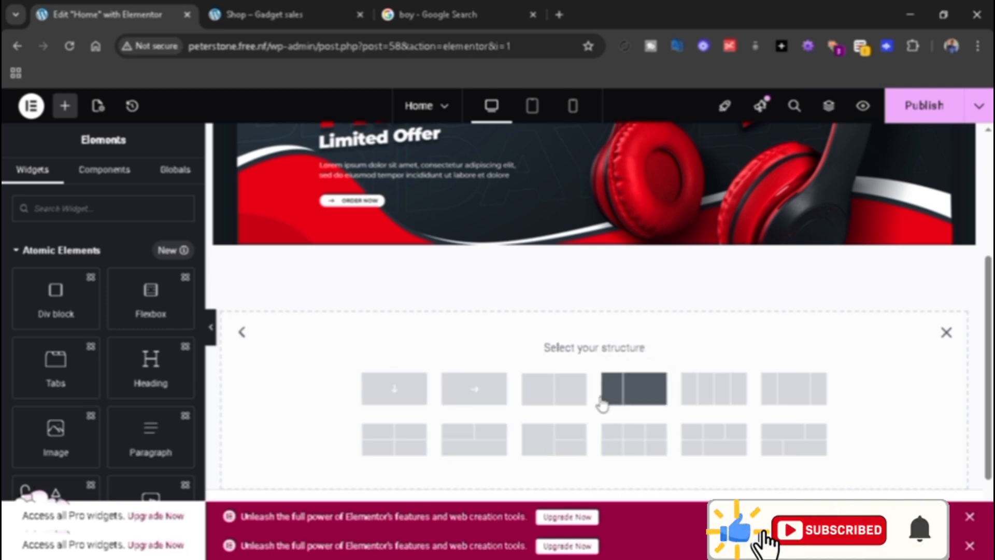
click(417, 399)
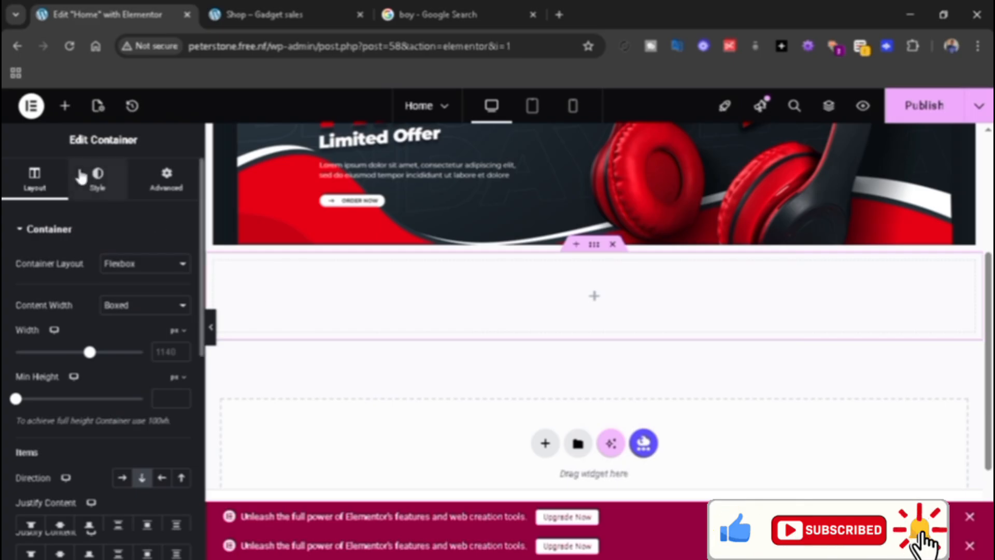
Step: Drag a Heading widget into the new container and change its title to 'Popular Product'
click(73, 112)
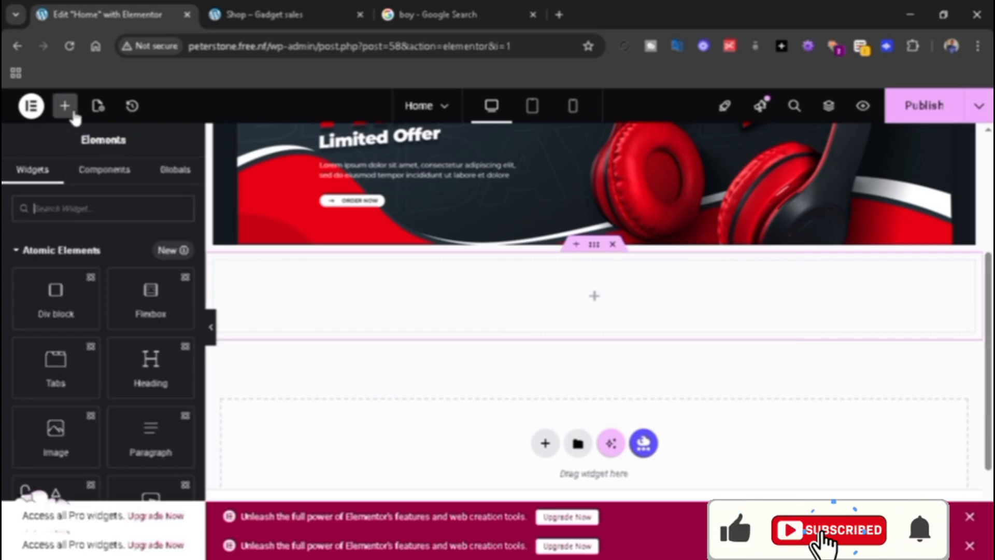
text(Hea)
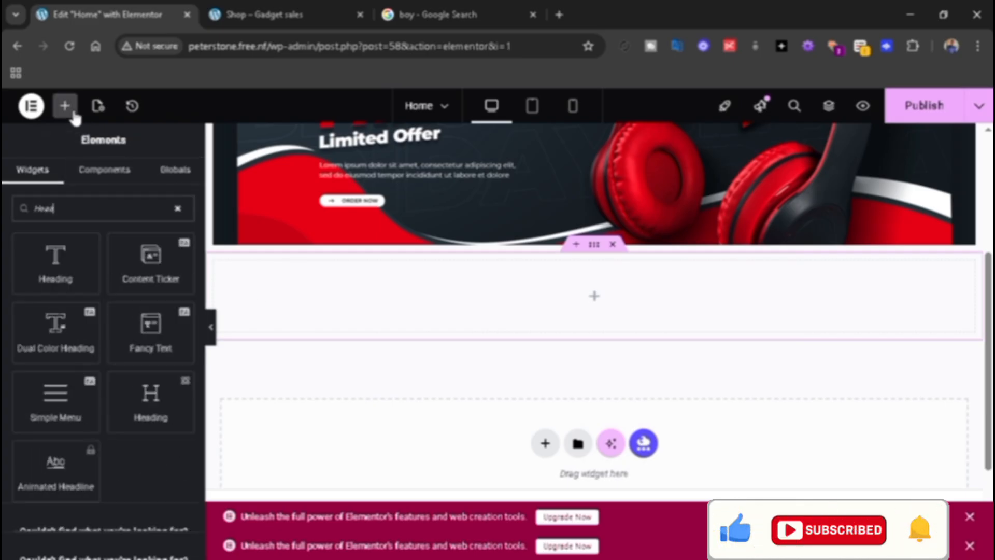
text(d)
drag(88, 260, 379, 285)
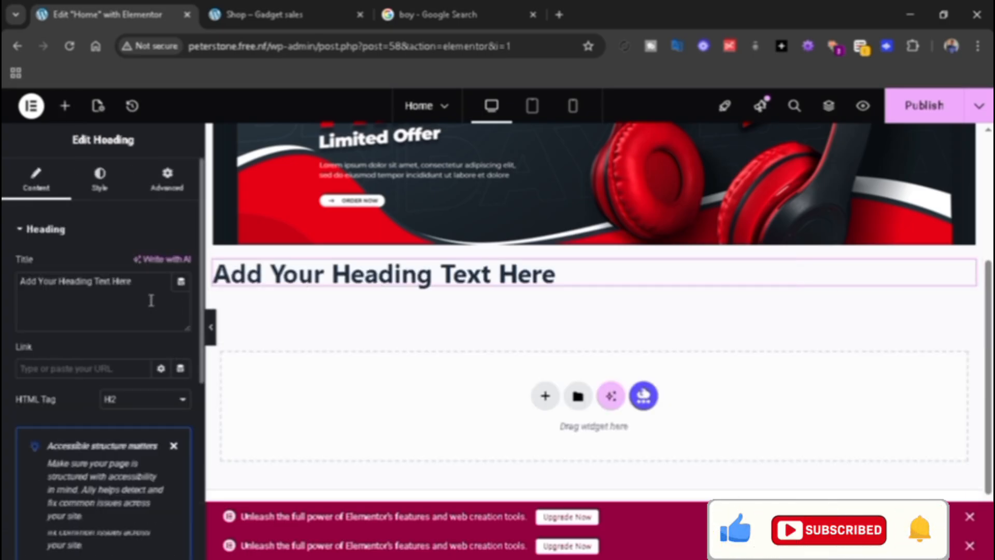
drag(44, 283, 3, 284)
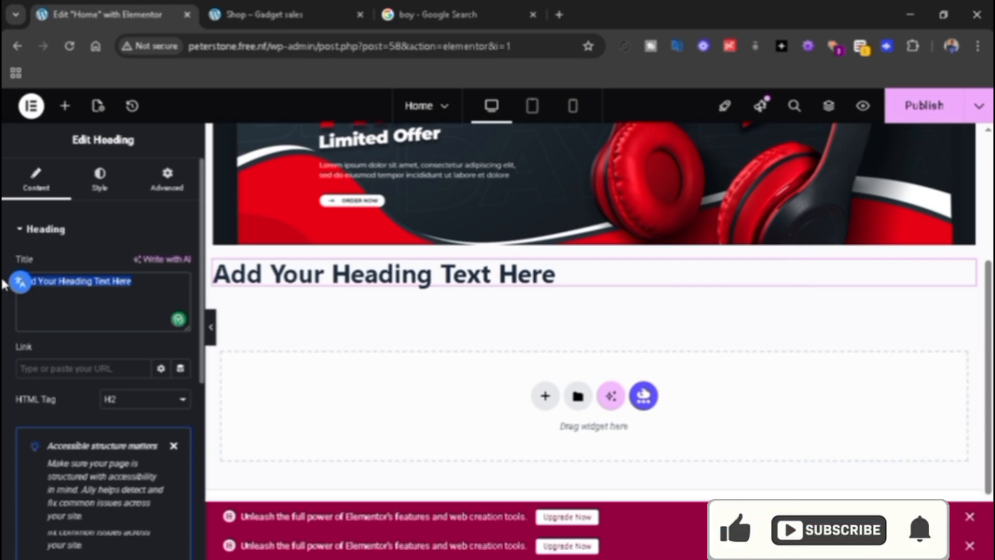
text(Pop)
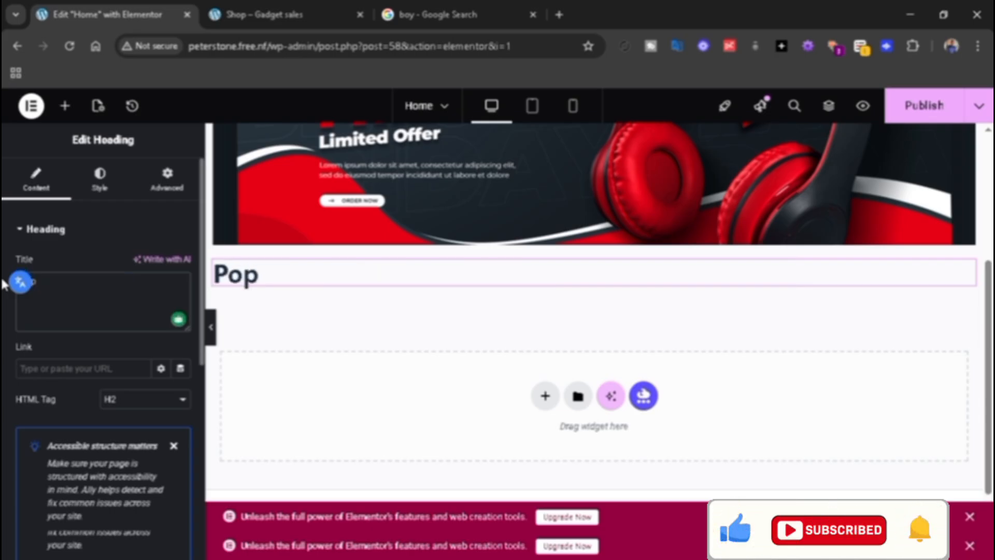
text(ular Product)
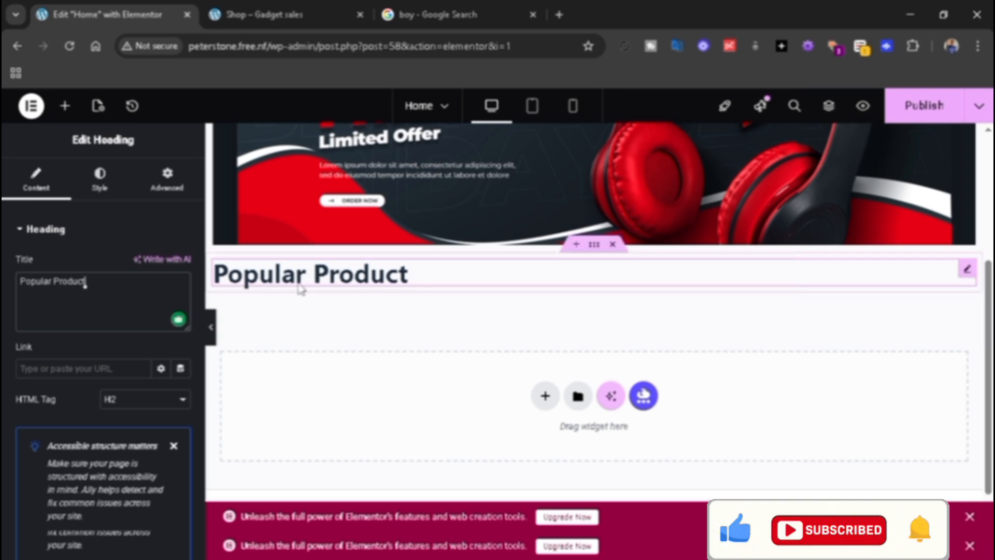
Step: Place a Text Editor under the heading reading 'Check out for our most popular product'
click(65, 109)
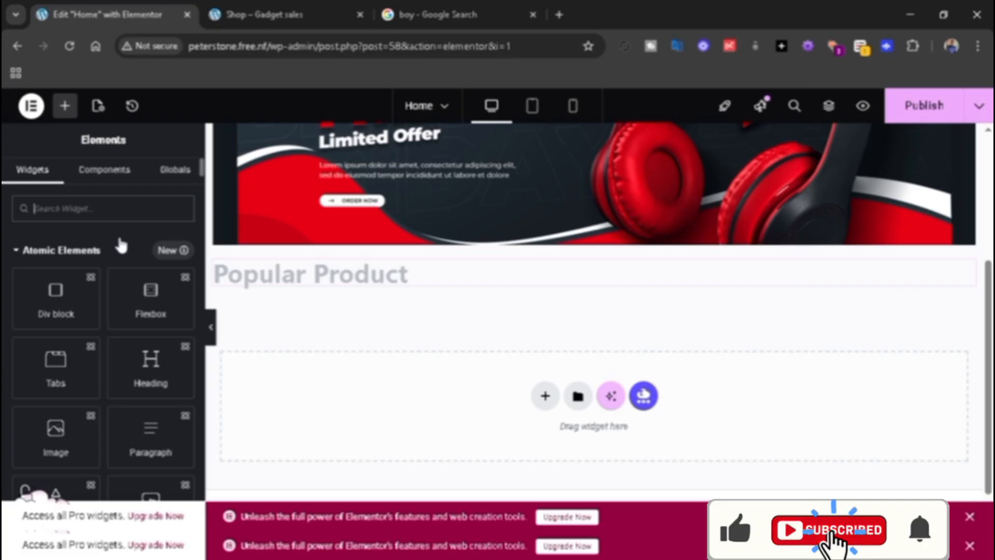
text(text)
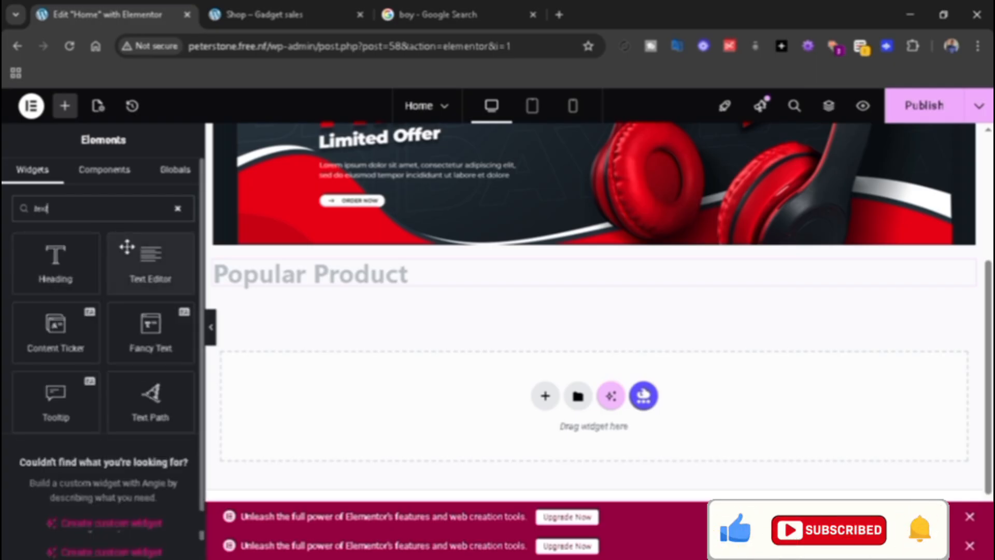
drag(127, 248, 272, 288)
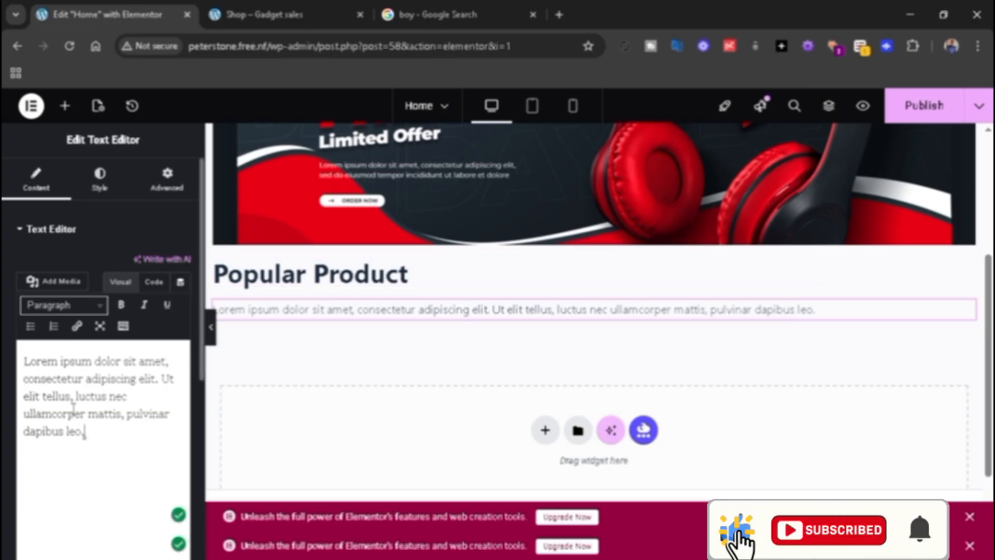
key(ctrl+a)
key(BackSpace)
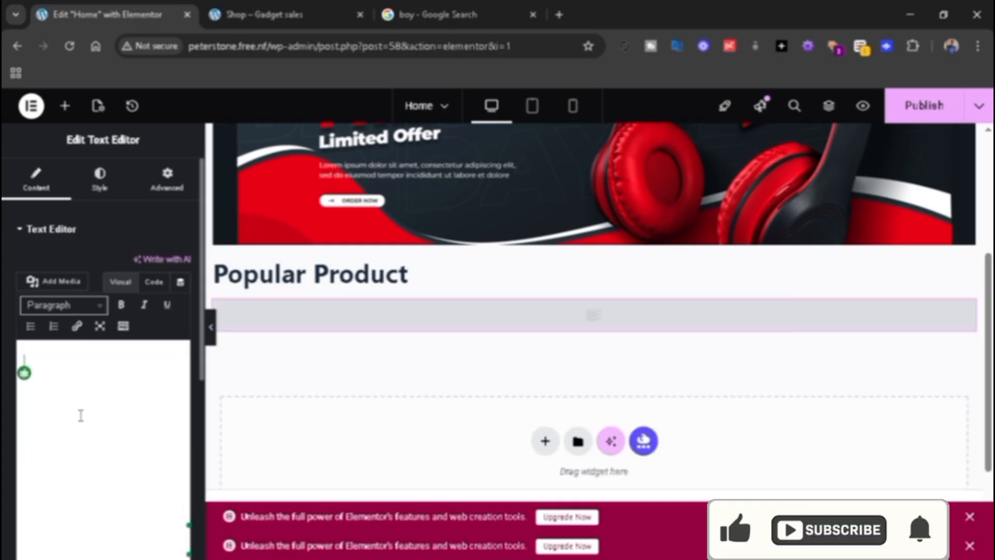
text(Check out for our most popular product)
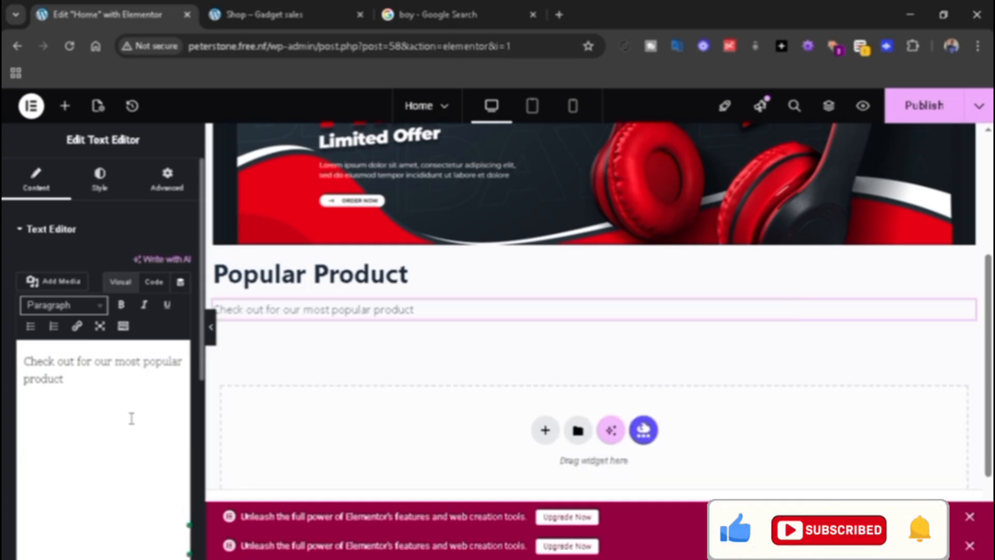
click(67, 386)
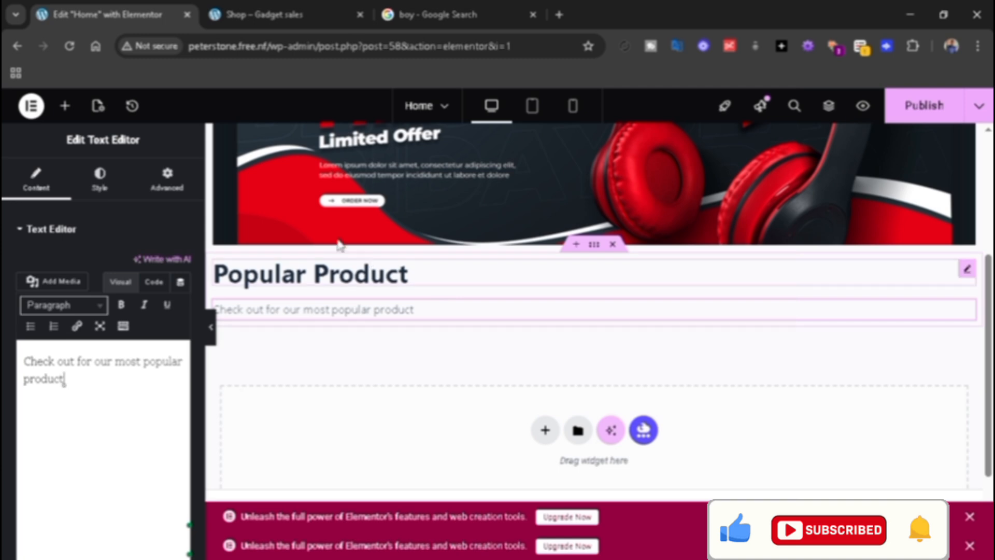
Step: Search widgets for 'produc' and drop a Woo Product Grid beneath the subtitle, four products per row
click(62, 111)
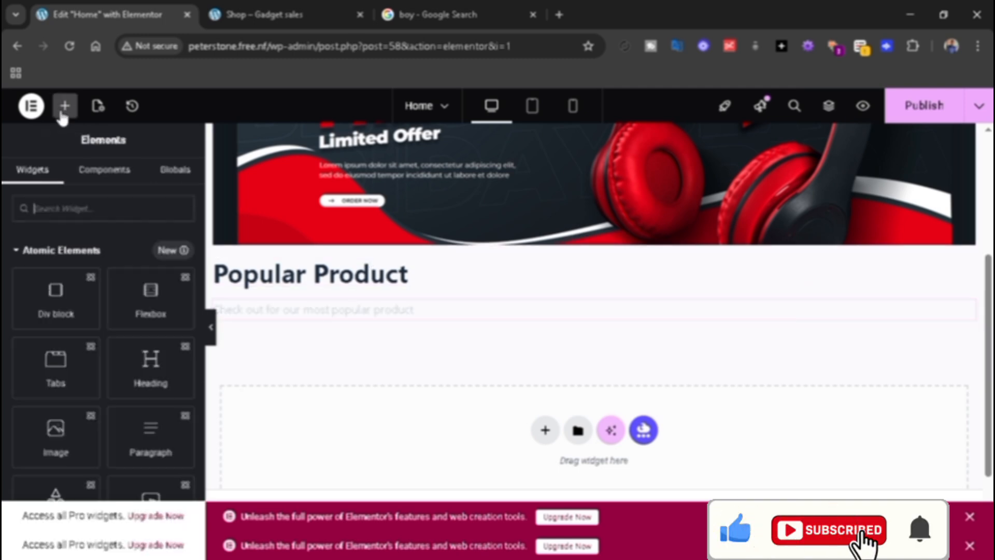
text(p)
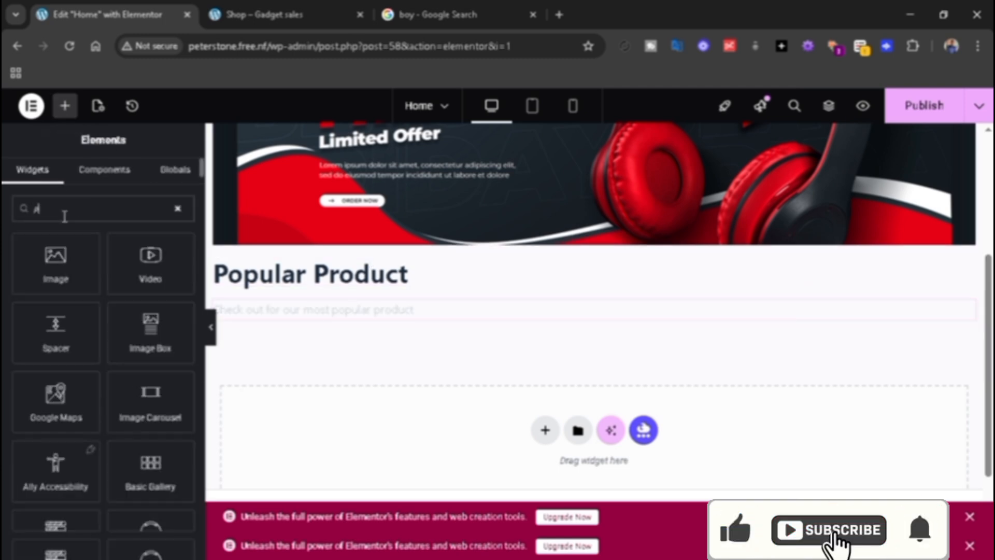
text(roduc)
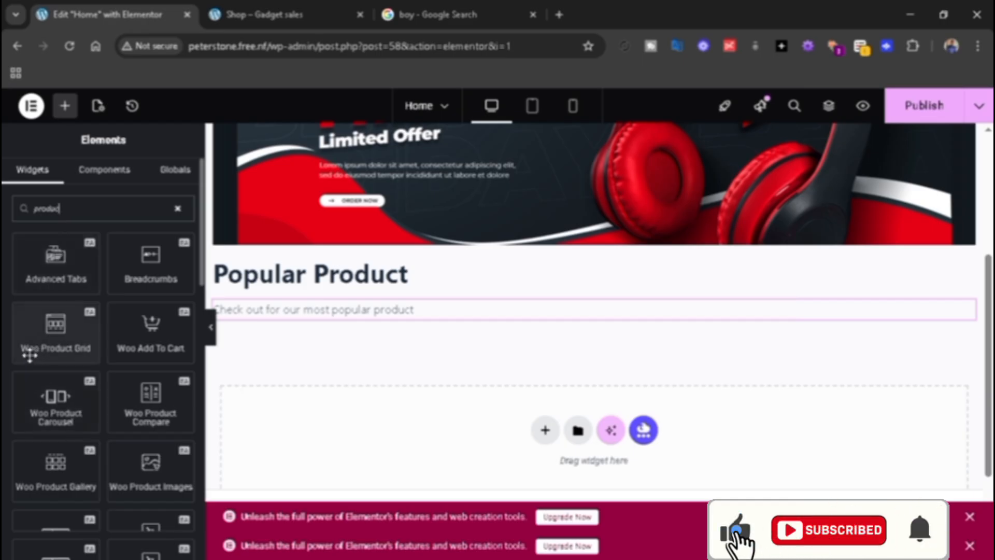
drag(52, 333, 255, 314)
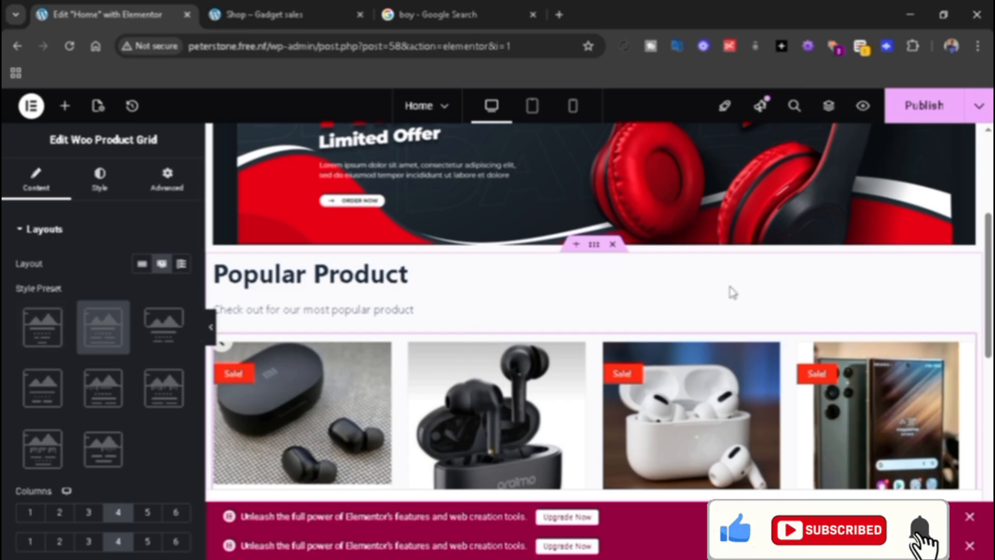
scroll(959, 255, down, 3)
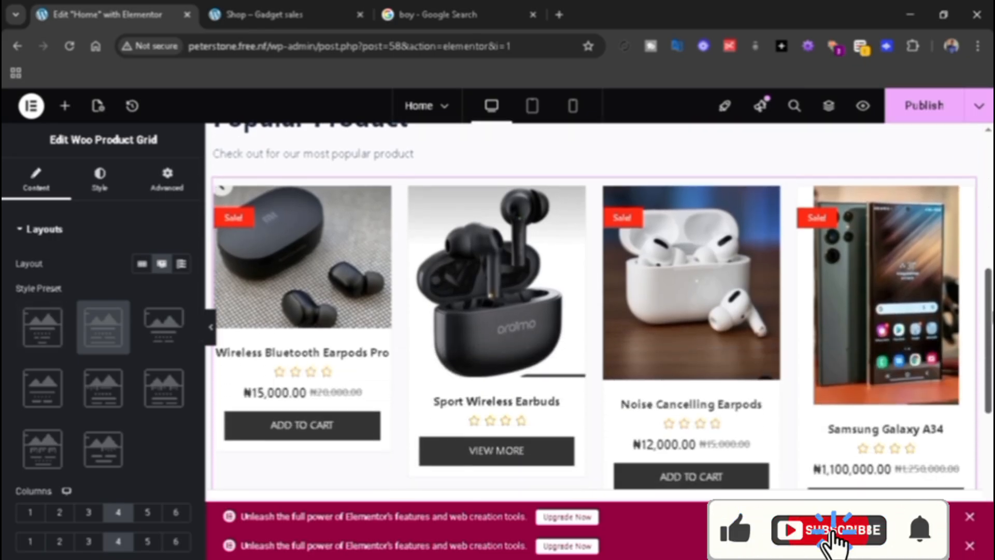
scroll(596, 306, down, 2)
scroll(596, 306, up, 4)
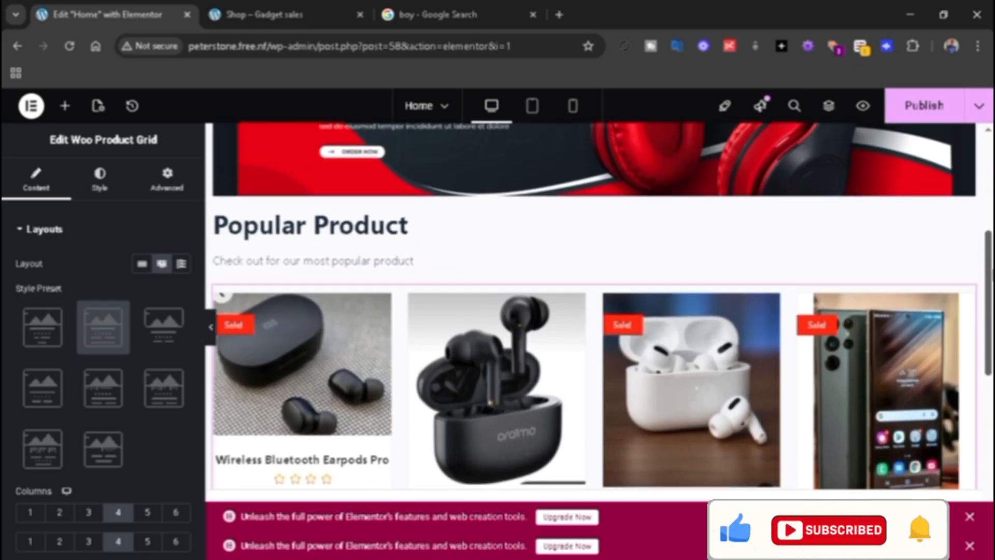
mouse_move(991, 274)
mouse_down()
mouse_move(990, 239)
mouse_move(991, 329)
mouse_move(990, 266)
mouse_up()
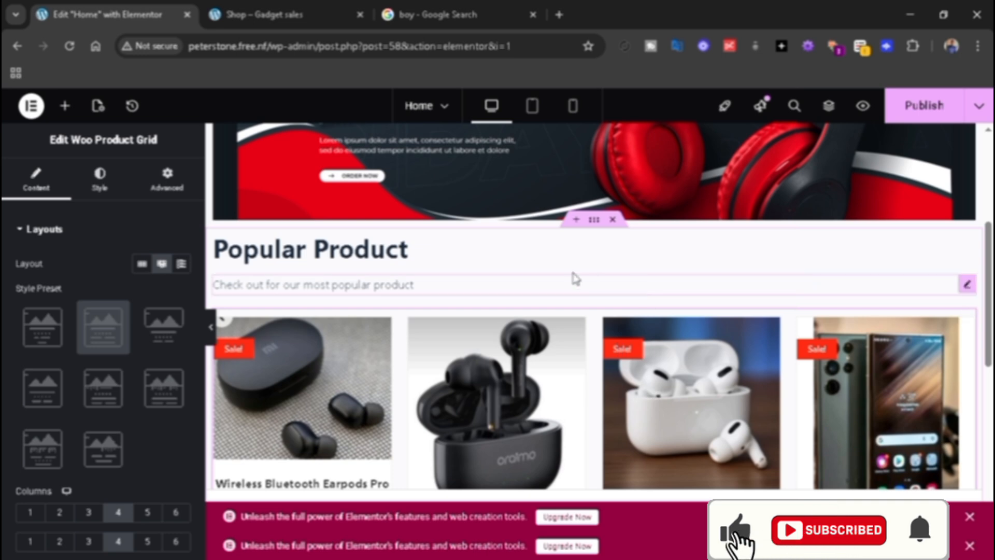
Step: Set the Popular Product container's width to 794 px and Align Items to Center
click(597, 228)
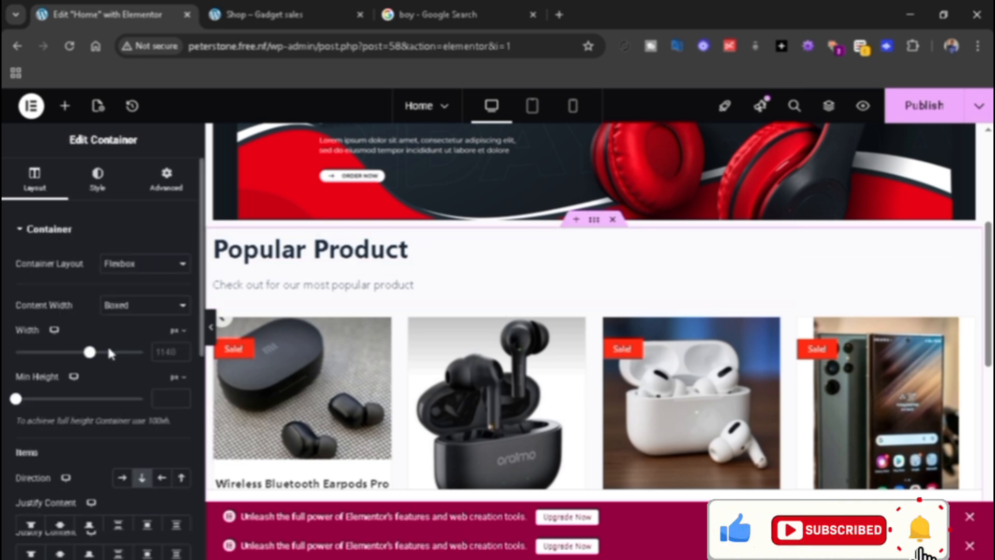
drag(89, 354, 50, 356)
drag(202, 293, 204, 379)
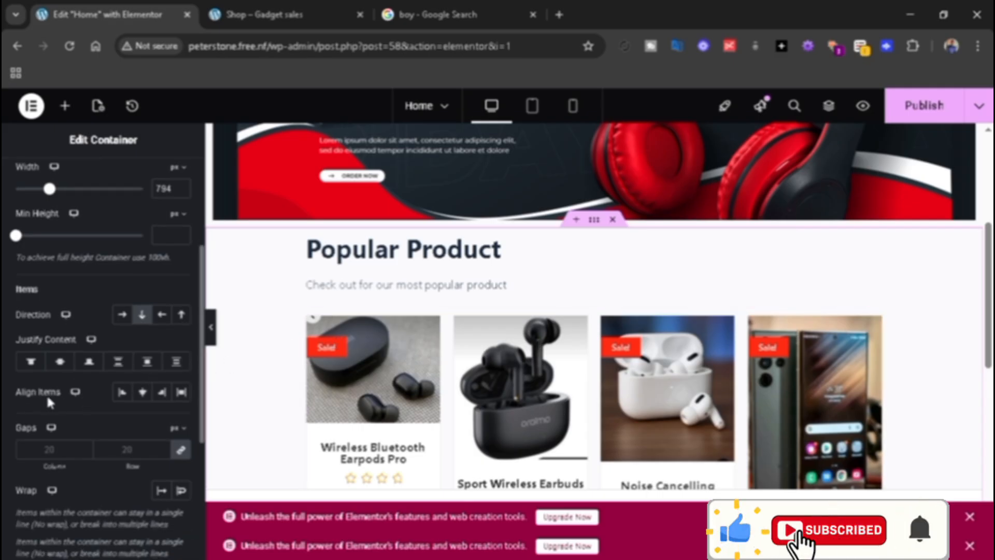
click(143, 393)
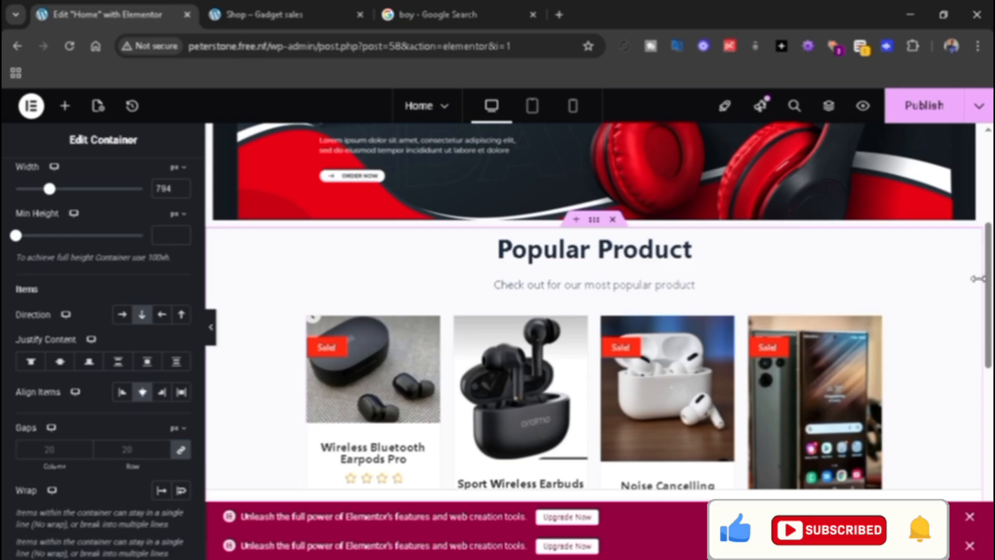
scroll(766, 383, down, 2)
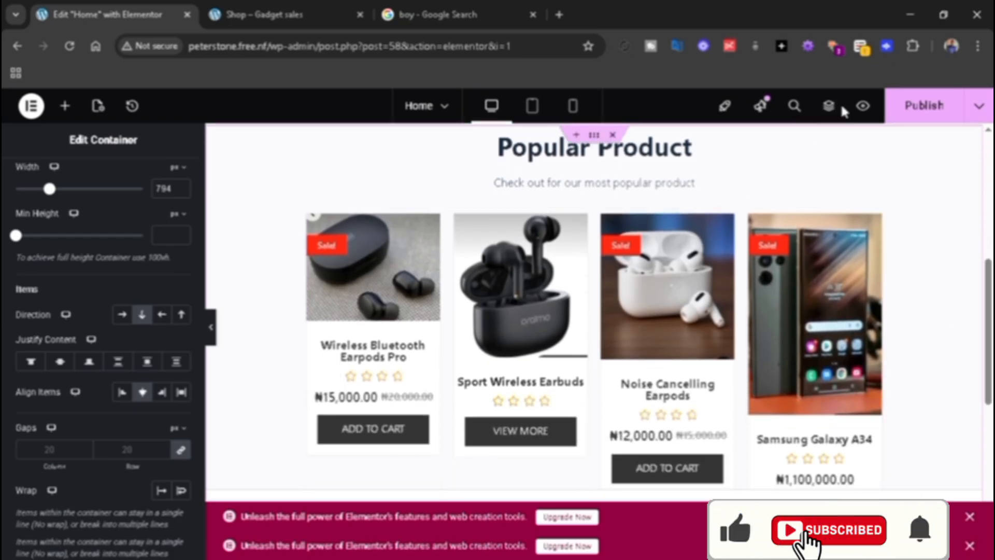
Step: In the product grid's Query settings, filter by Featured Products and order by Random
click(707, 237)
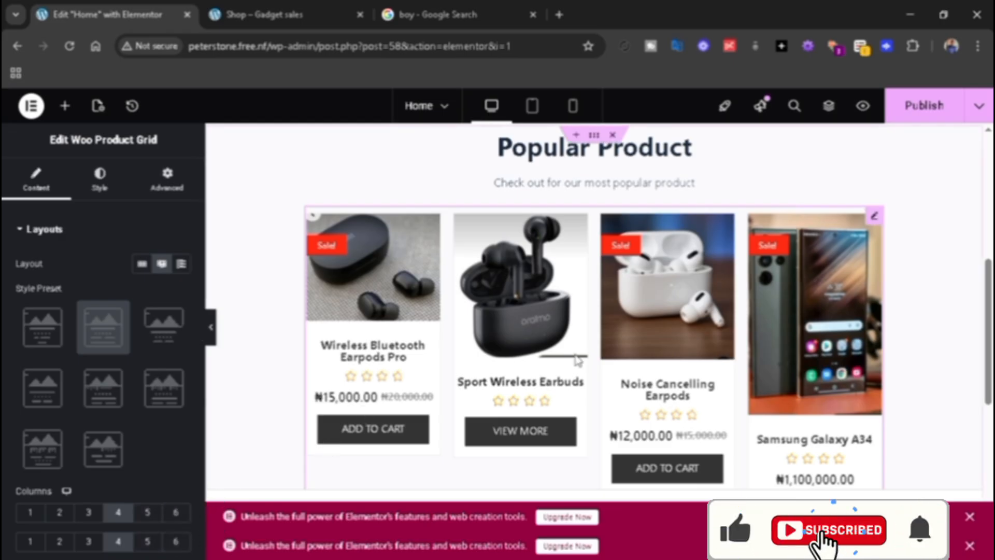
click(19, 233)
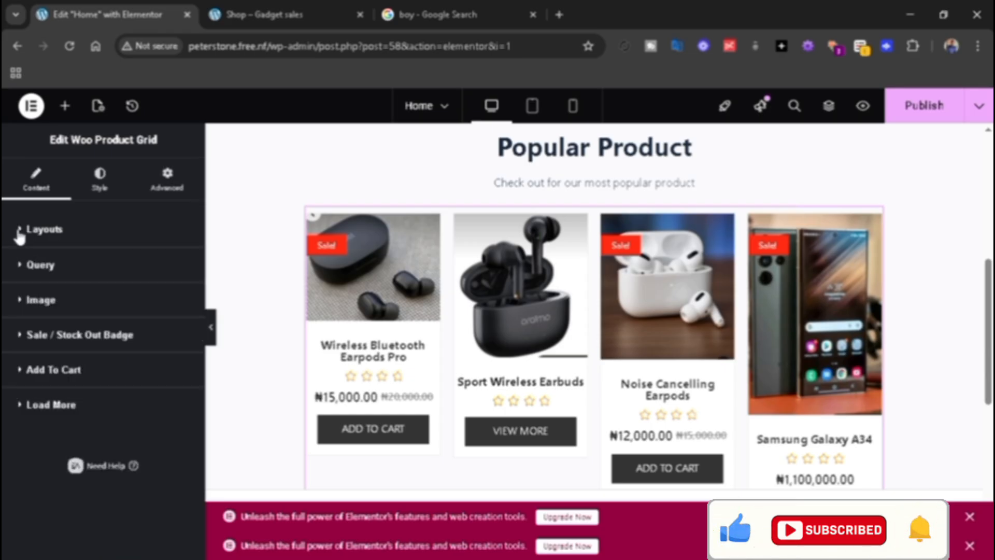
click(20, 265)
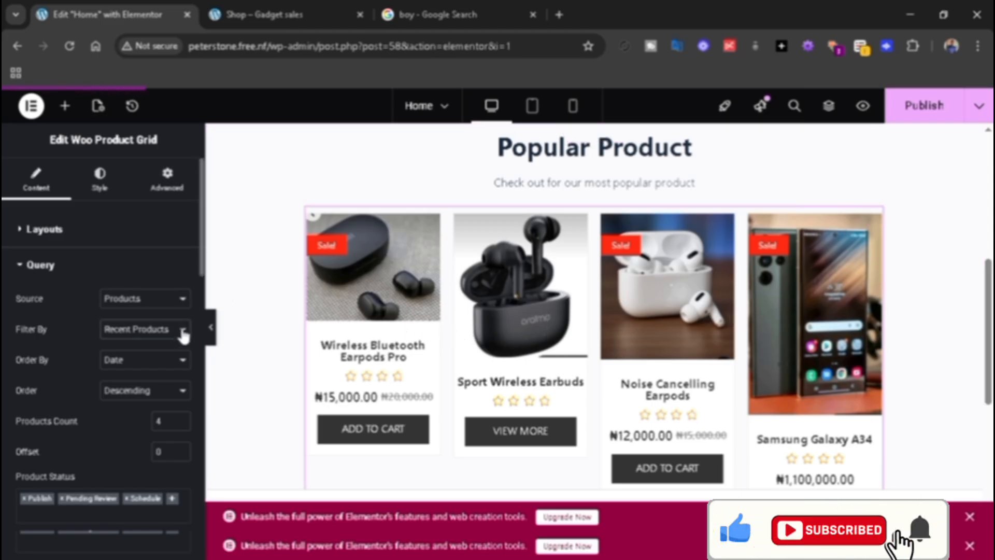
click(147, 365)
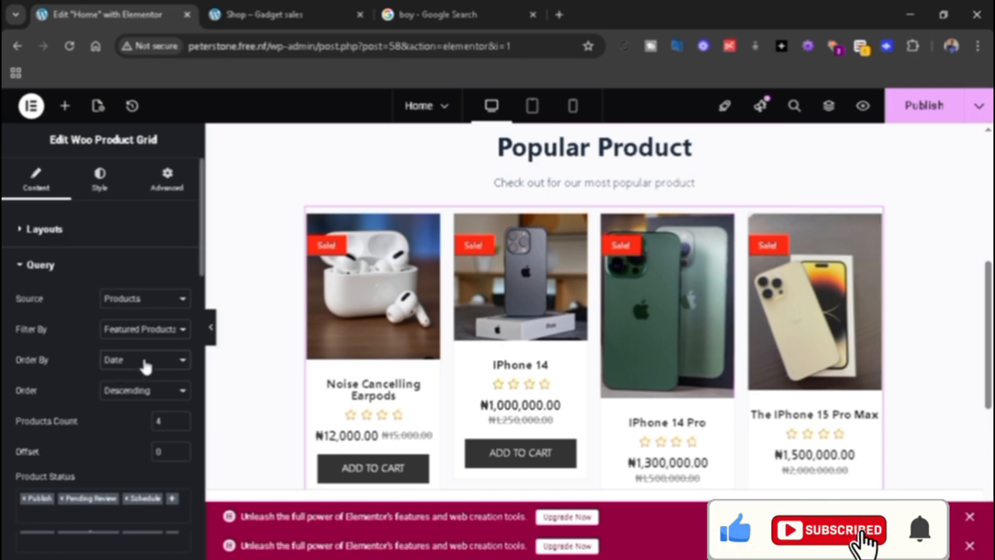
click(127, 503)
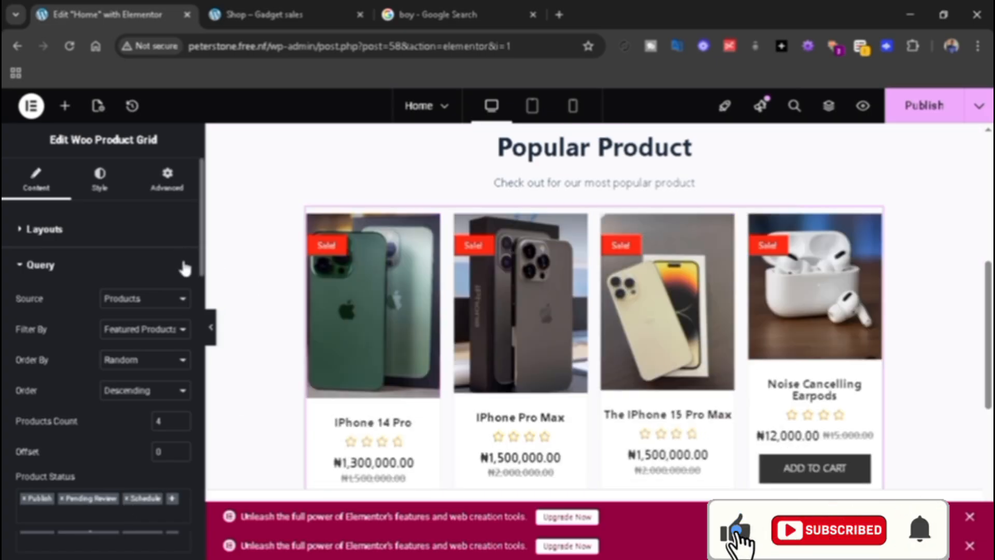
click(183, 263)
click(182, 263)
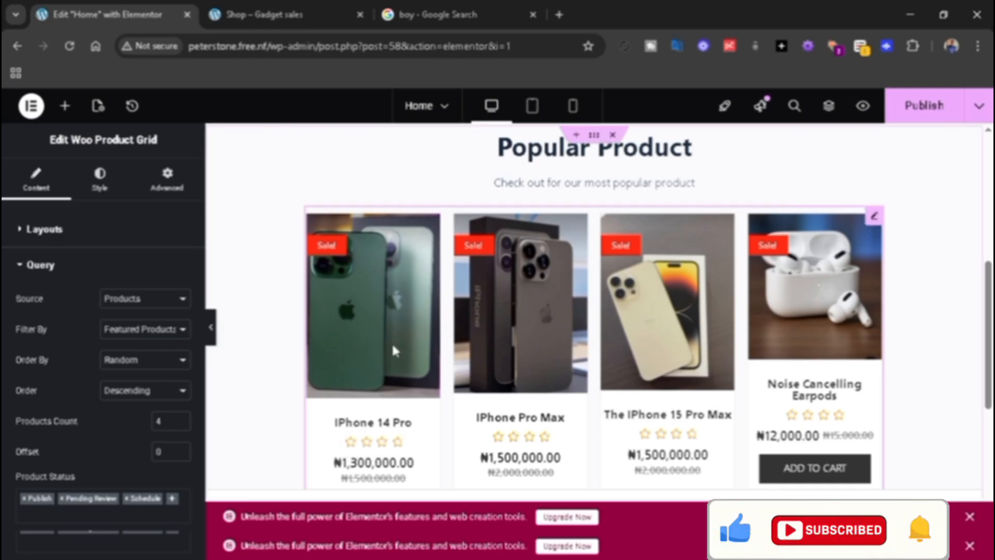
Step: Set Product Rating to Hide on the product grid cards
scroll(189, 350, down, 3)
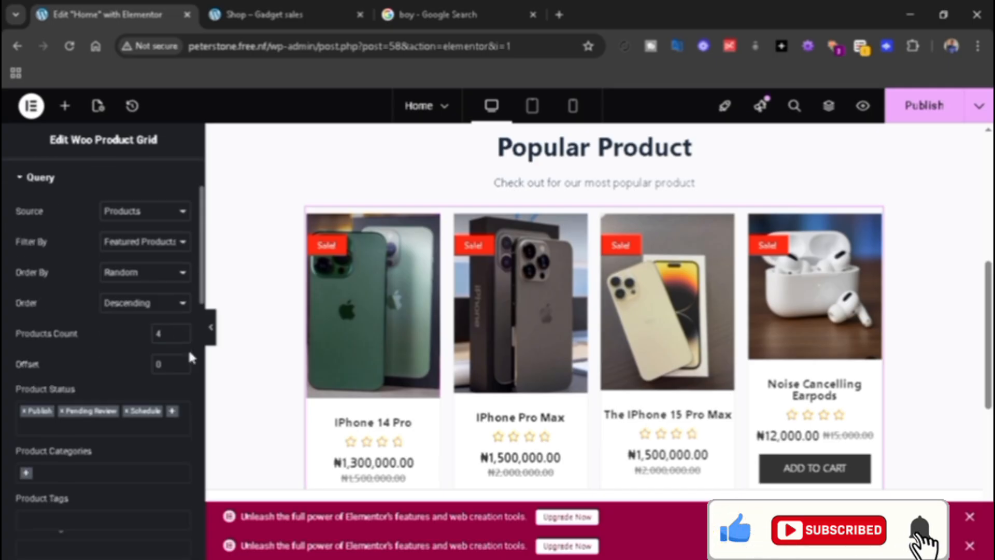
scroll(189, 355, down, 10)
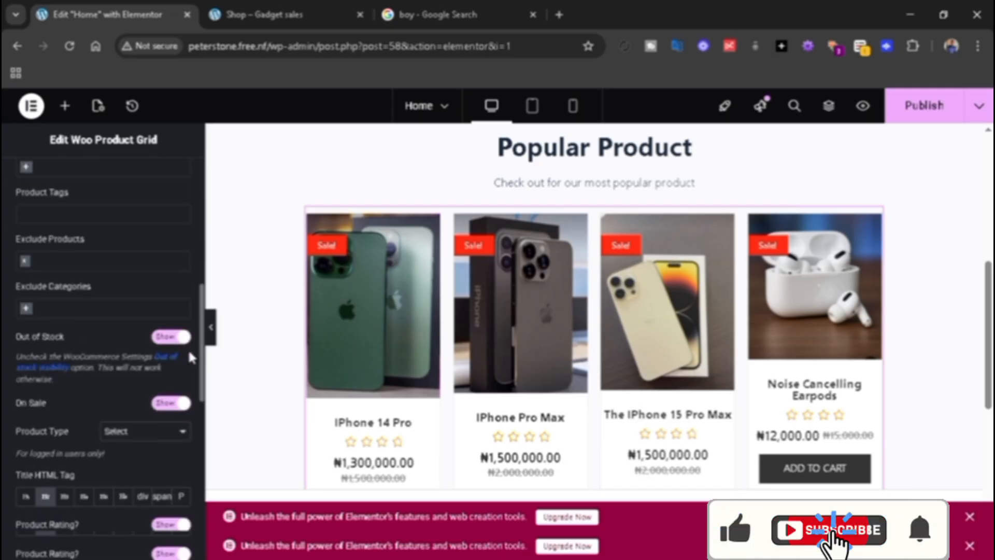
scroll(189, 353, down, 5)
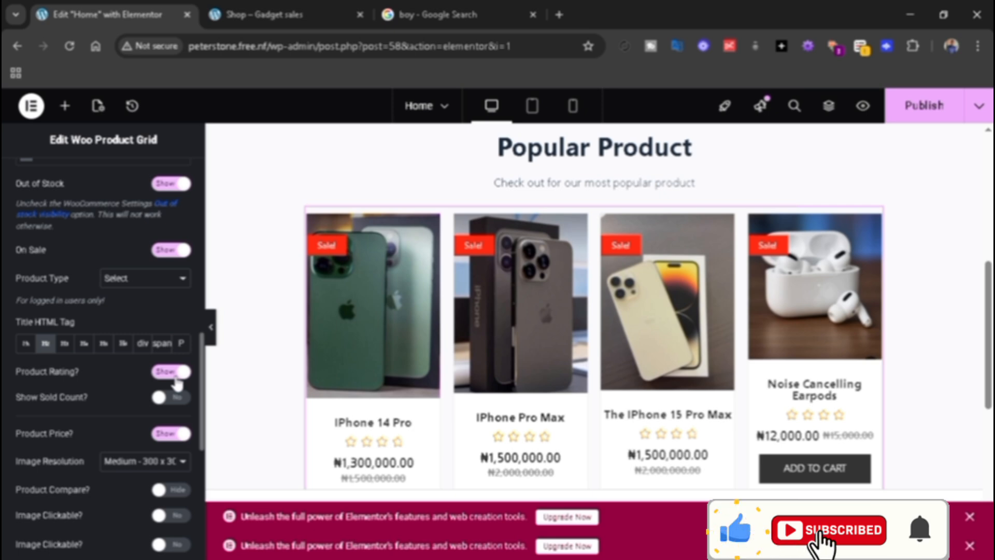
click(174, 372)
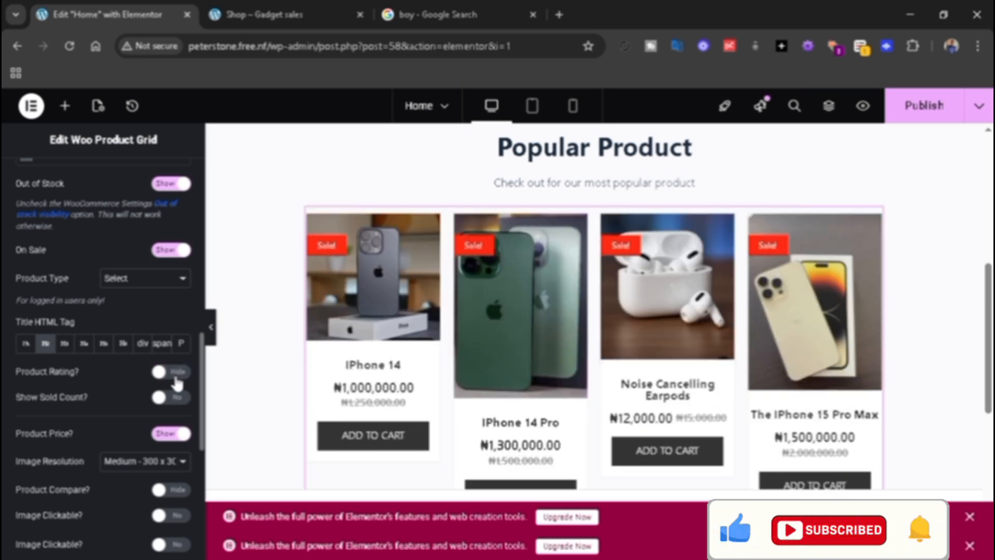
Step: Set the grid's Image Resolution to the WooCommerce thumbnail size
scroll(176, 384, down, 1)
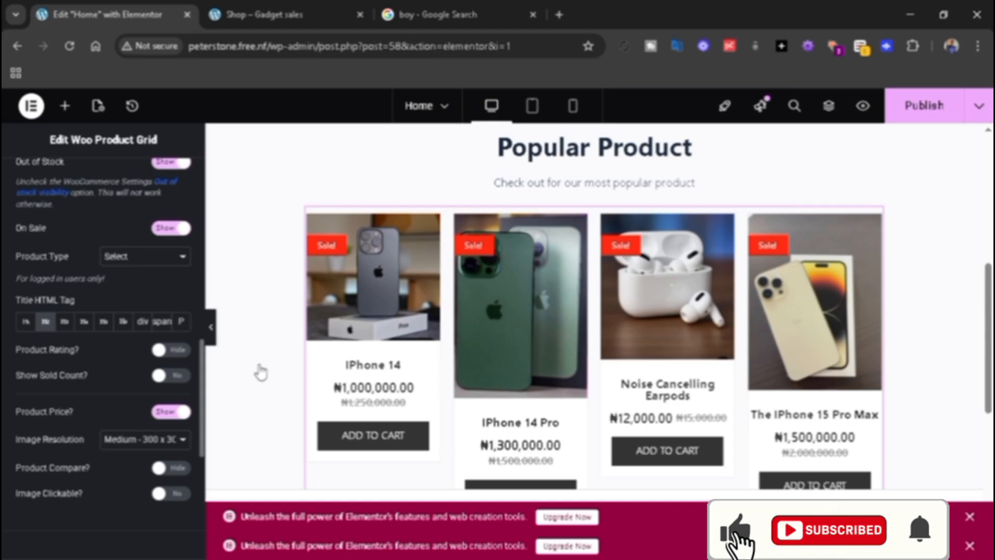
scroll(710, 310, down, 2)
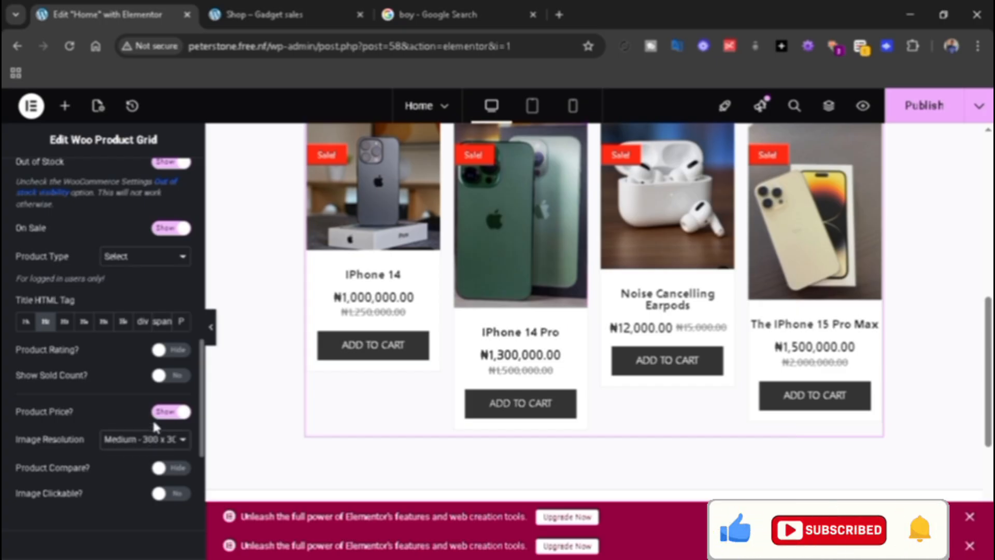
click(139, 375)
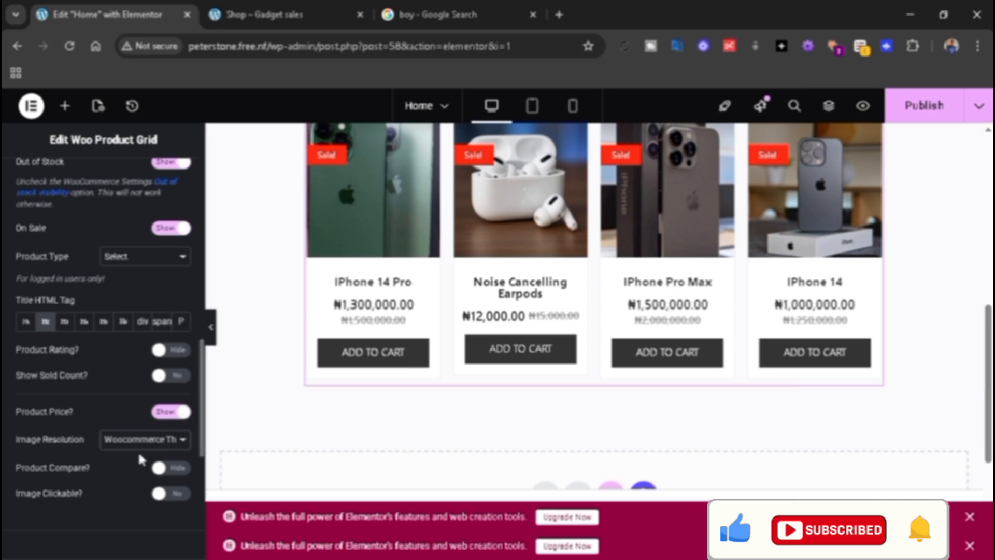
drag(989, 352, 989, 323)
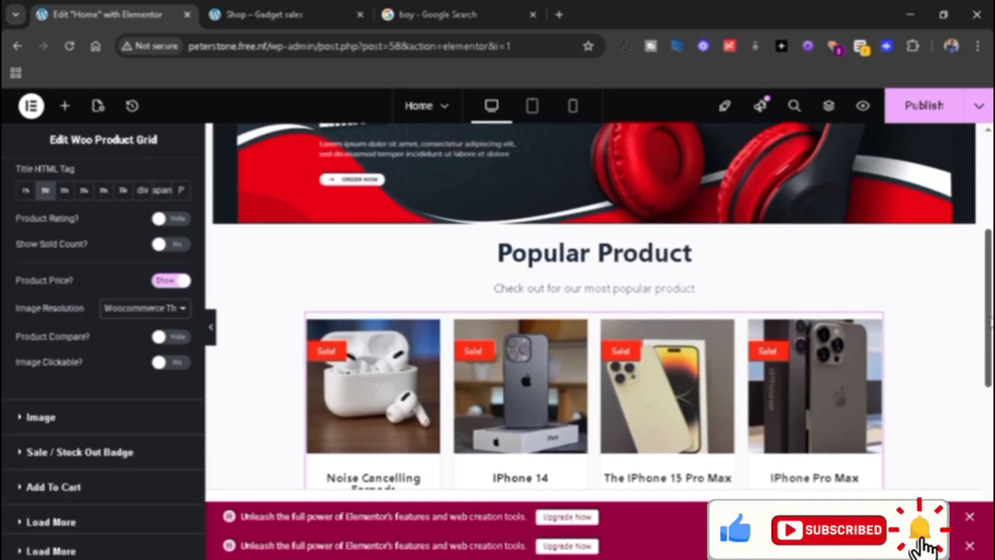
drag(990, 292, 990, 321)
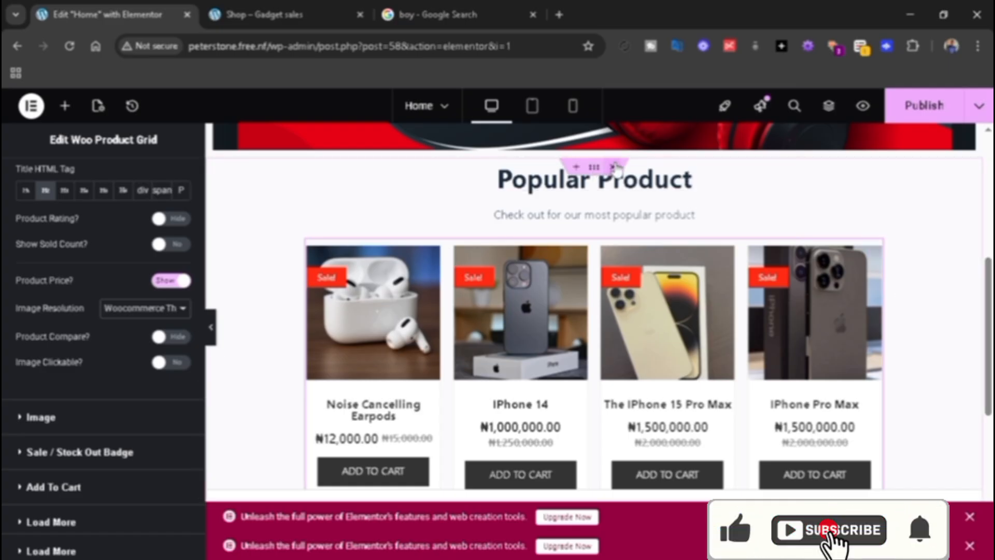
Step: Give the product section a Classic background using global Color 6 instead of Color 5
click(595, 167)
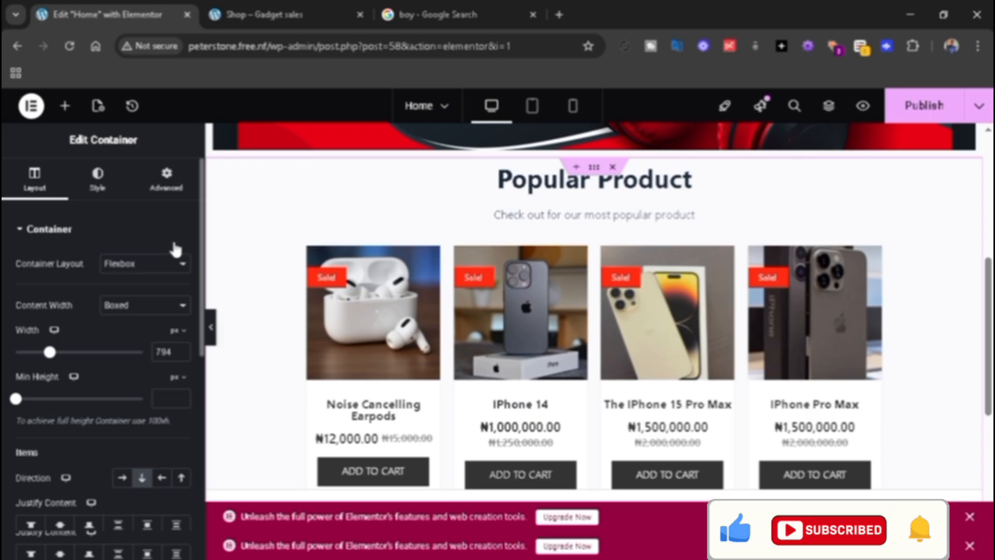
click(102, 189)
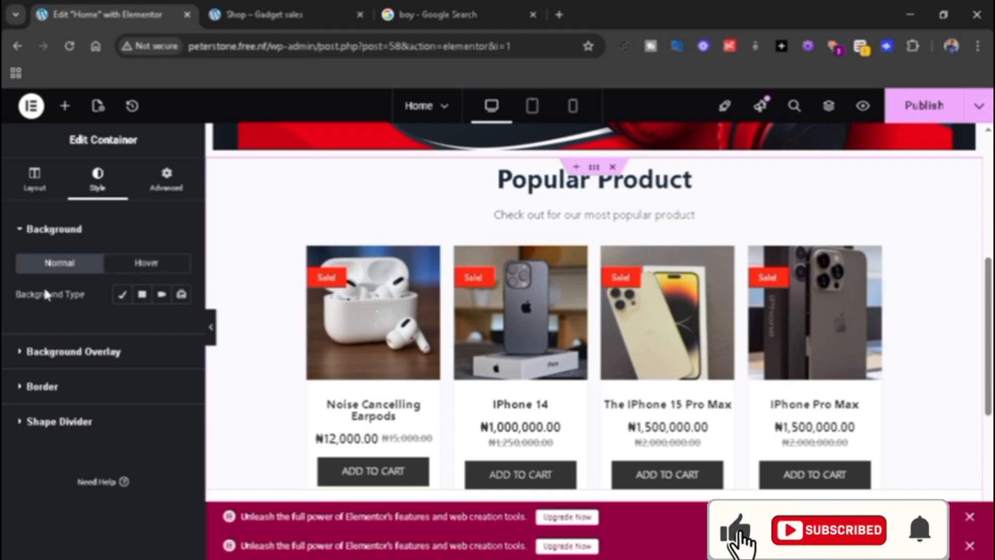
click(124, 296)
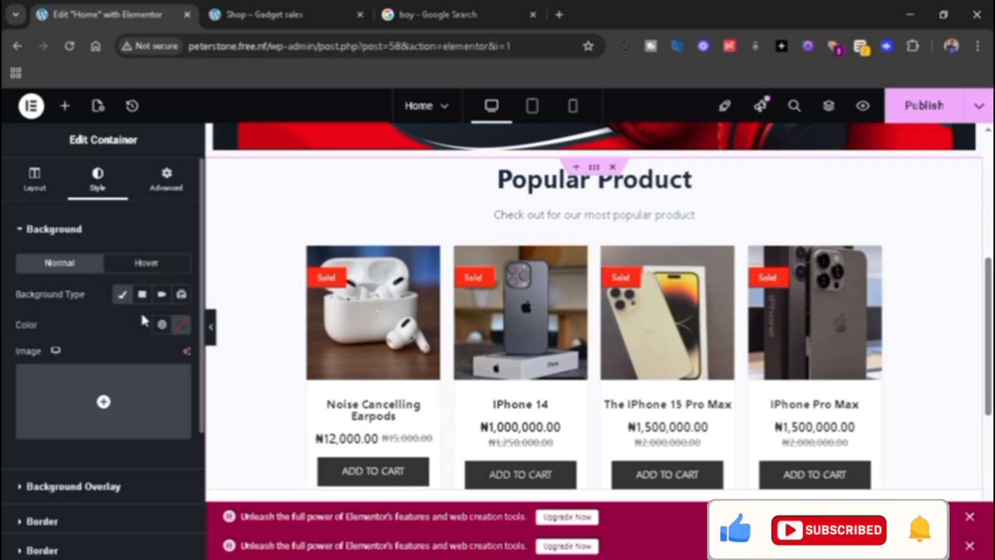
click(162, 325)
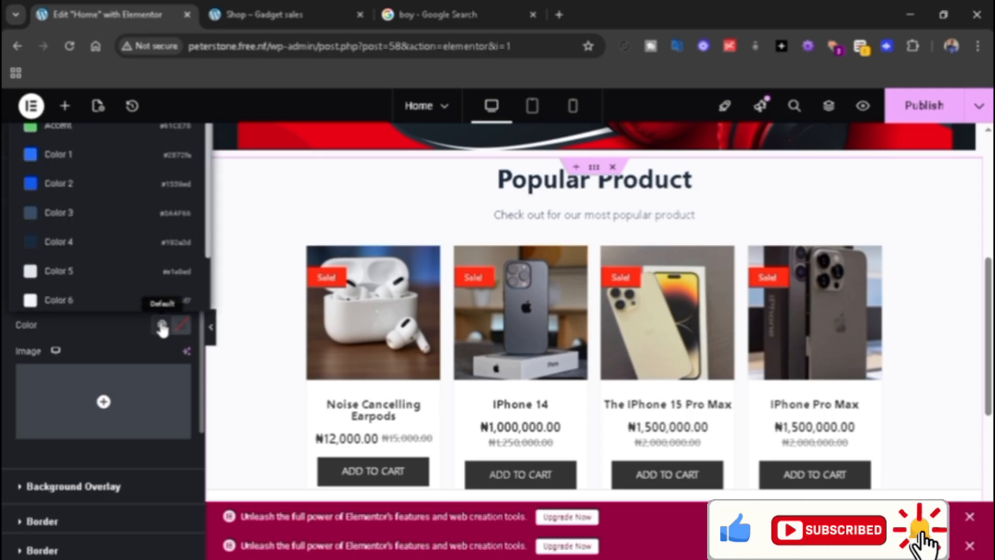
click(31, 275)
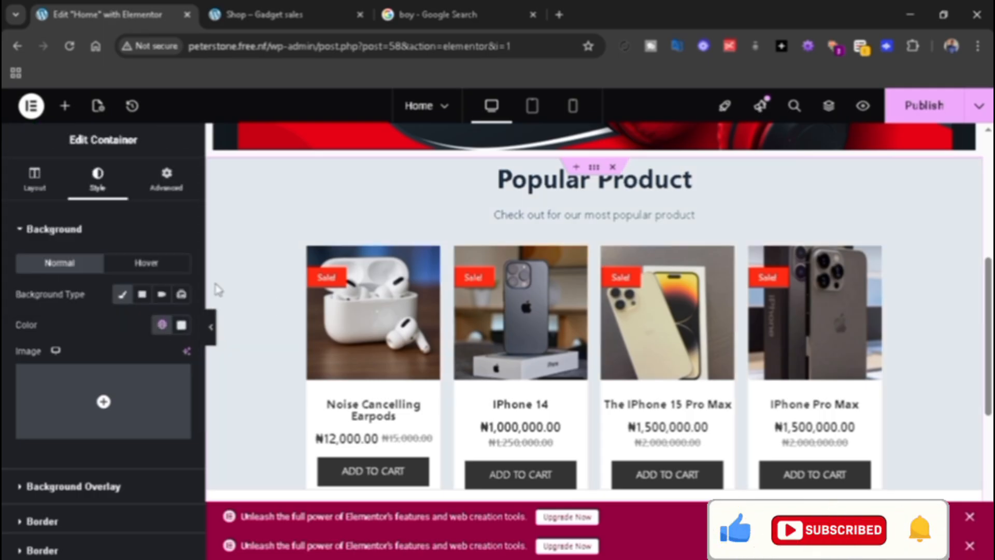
click(161, 324)
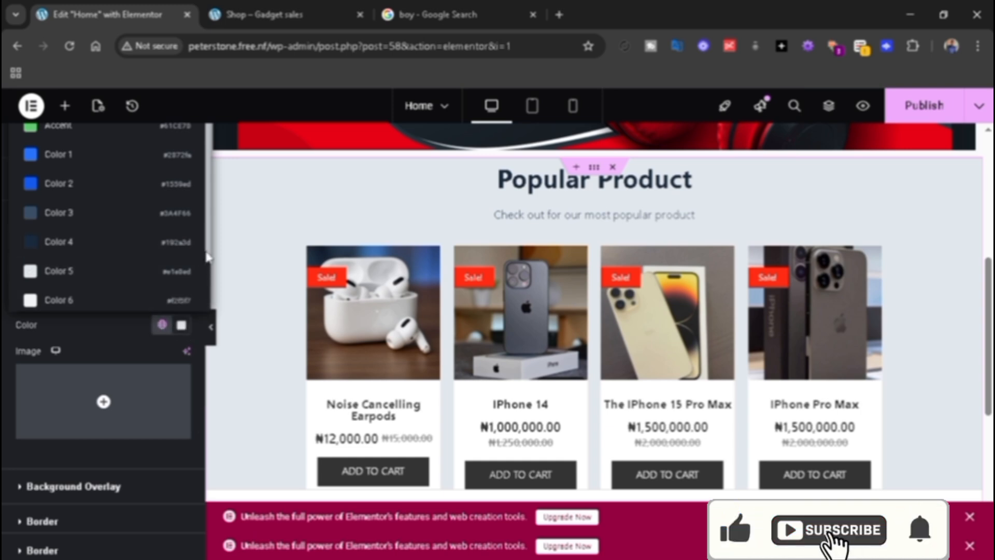
scroll(95, 279, down, 2)
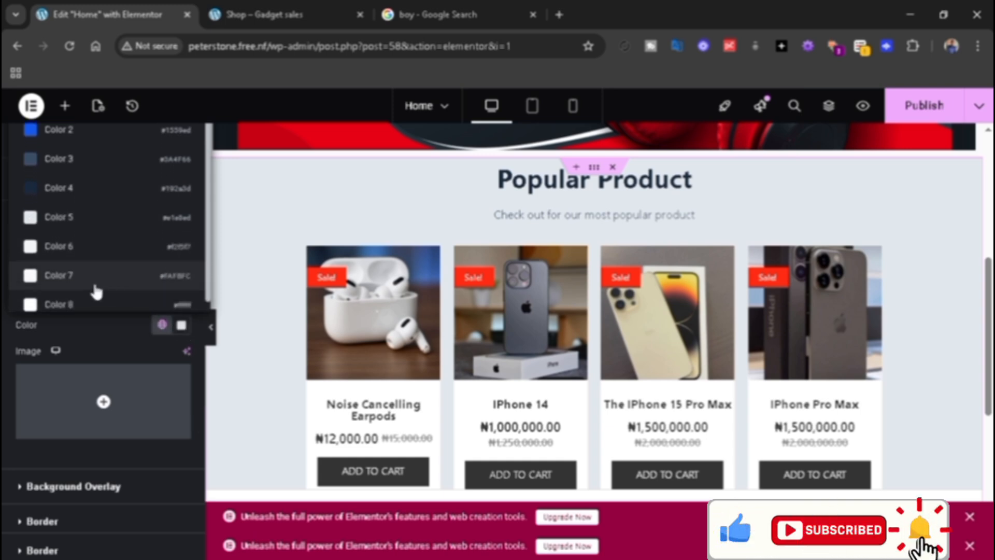
click(92, 247)
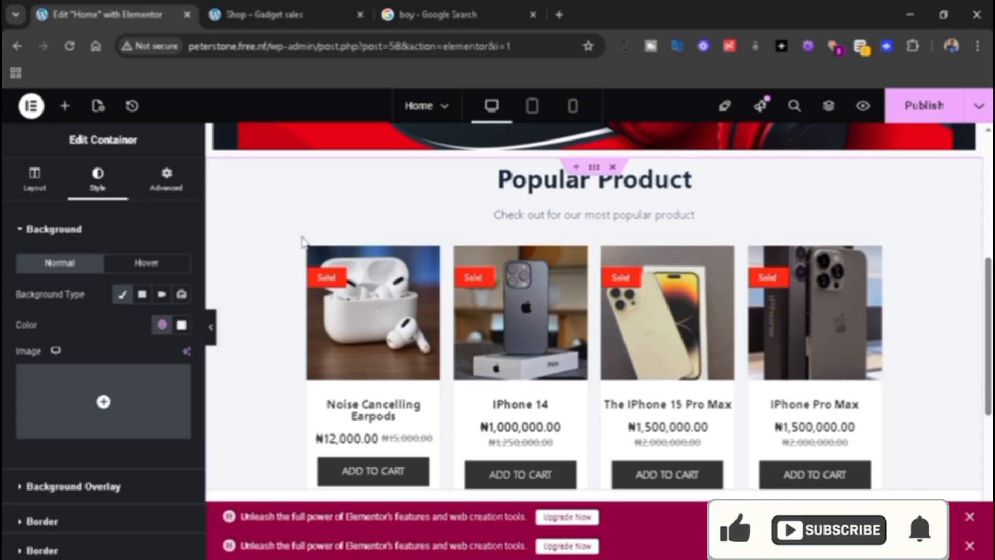
mouse_move(93, 376)
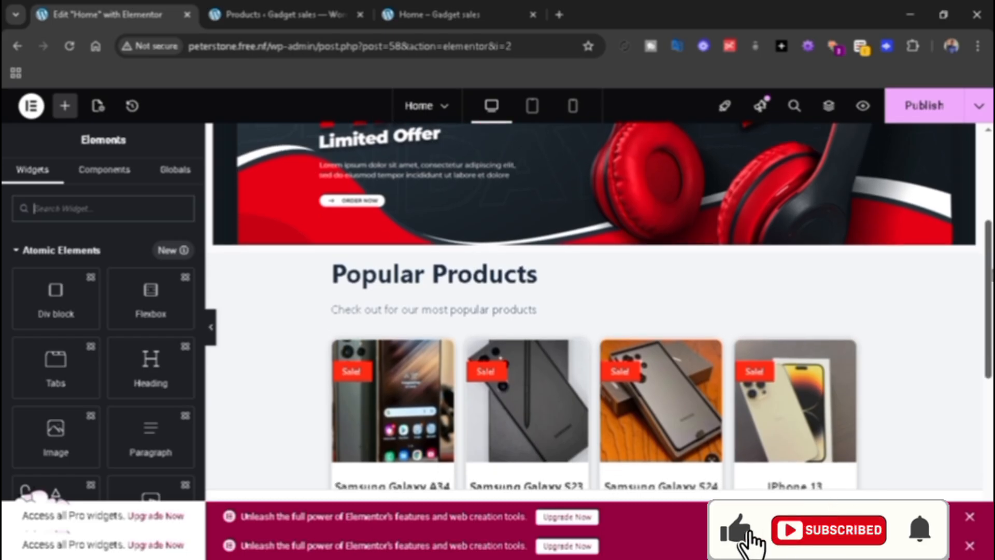
Step: Select the Popular Products container to show its Edit Container panel
scroll(596, 311, down, 2)
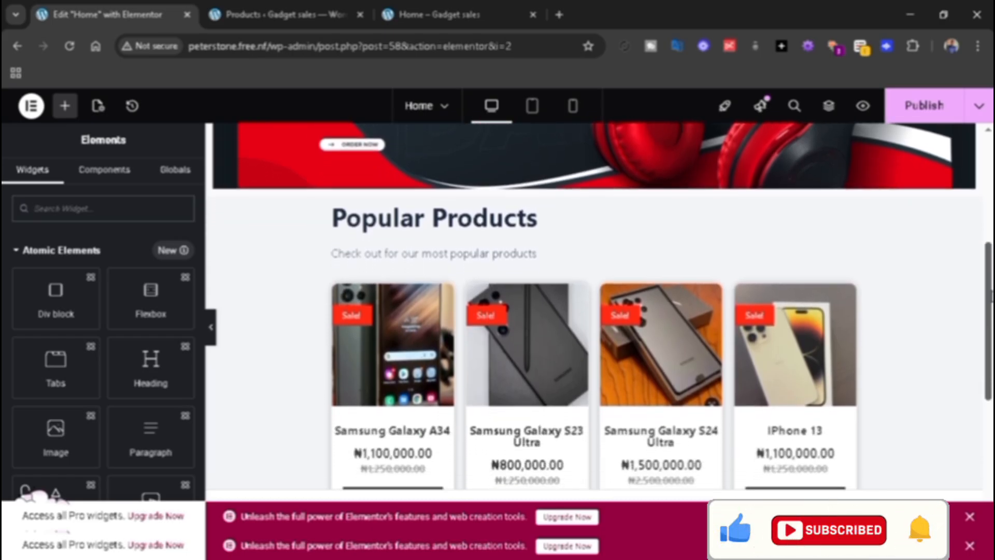
scroll(596, 311, down, 2)
scroll(597, 311, up, 1)
click(654, 191)
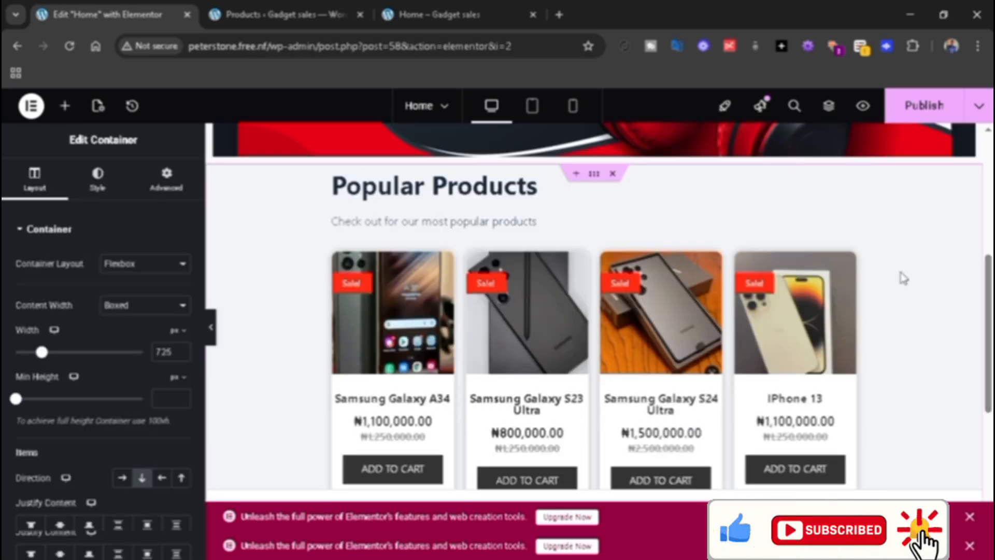
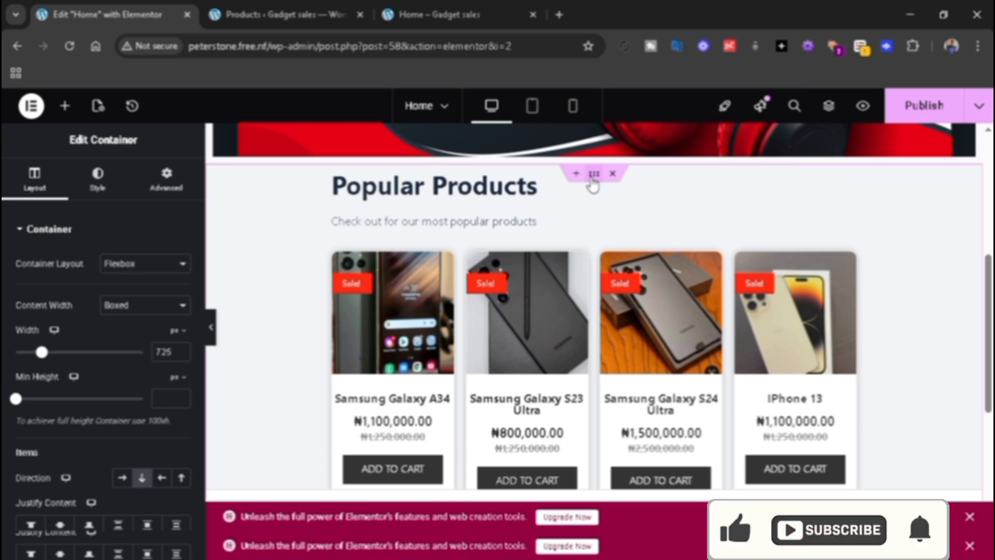
Step: Duplicate the Popular Products container from its right-click menu
right_click(594, 175)
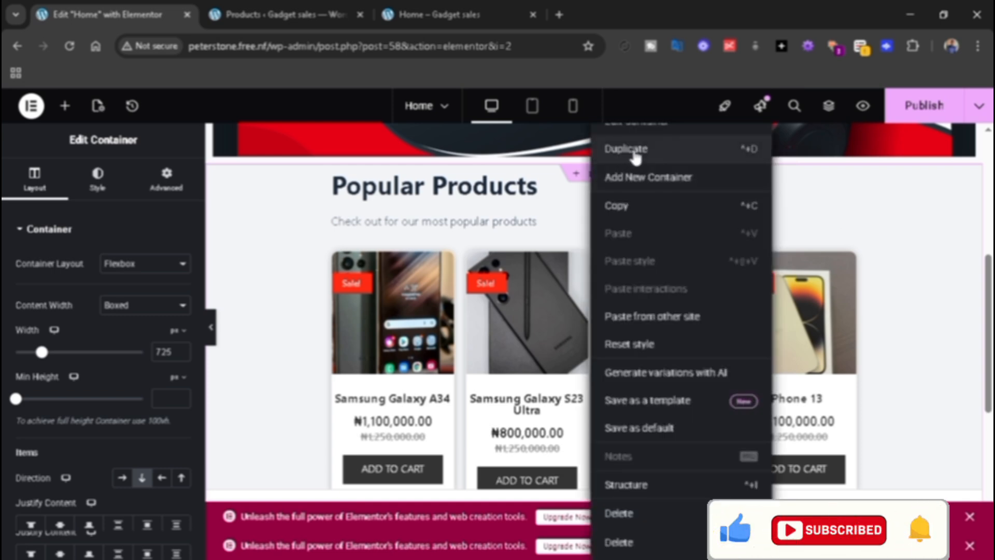
click(753, 153)
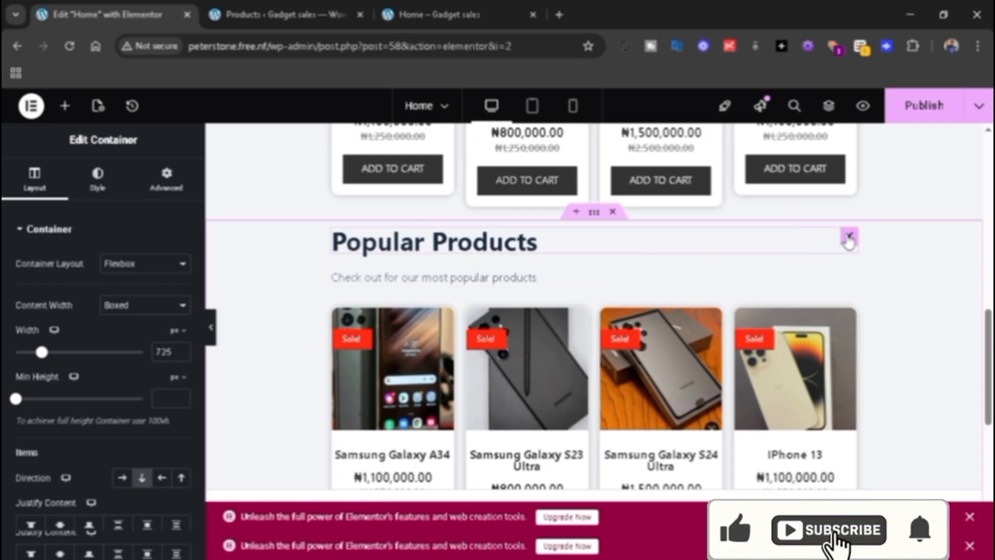
Step: Retitle the copied section's heading to 'Recent Products'
click(848, 237)
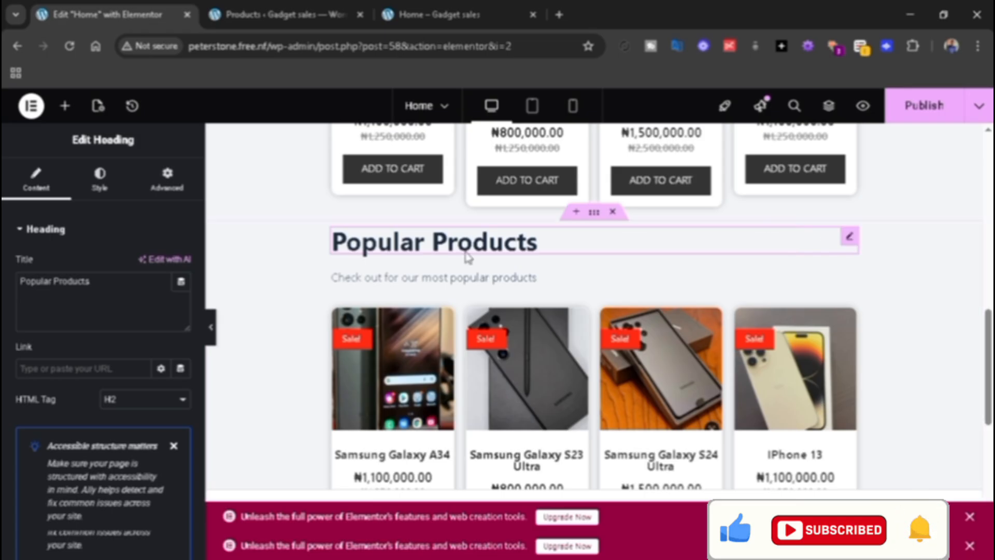
drag(133, 288, 5, 267)
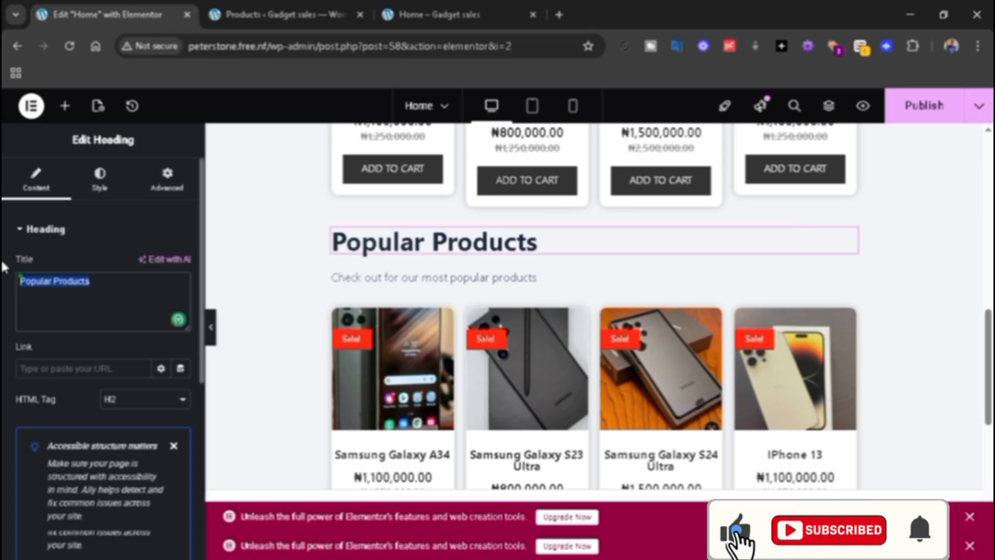
text(Re)
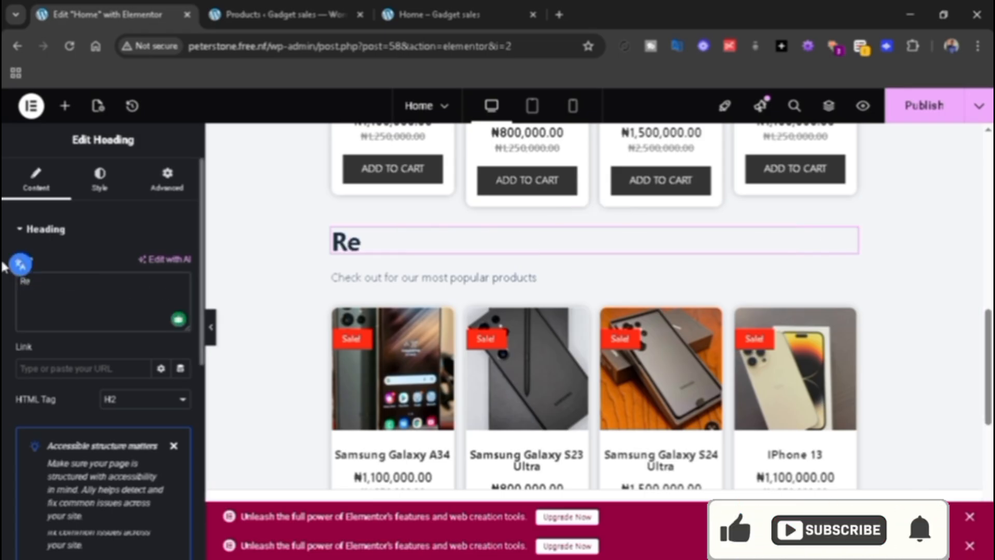
text(cent)
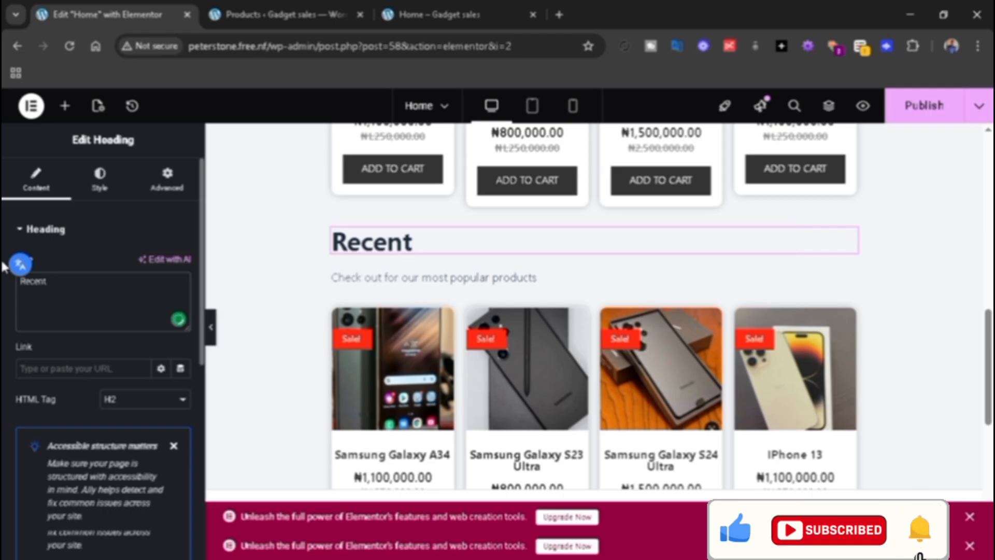
text( Pr)
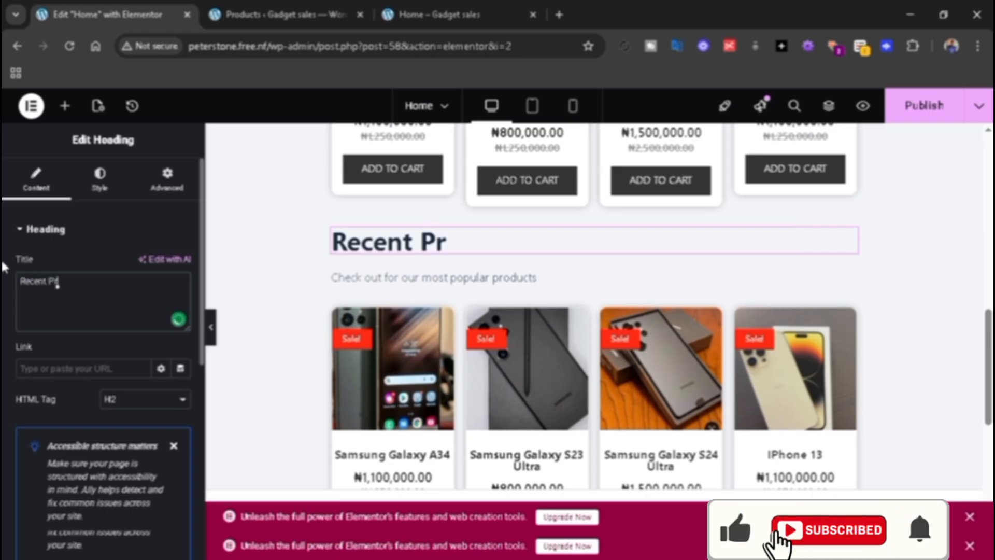
text(oducts)
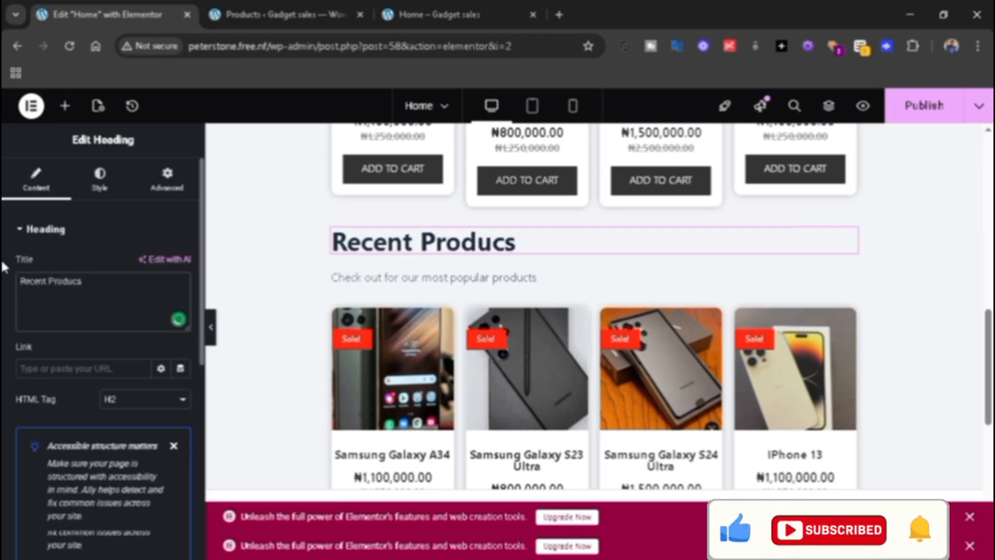
key(BackSpace)
text(ts)
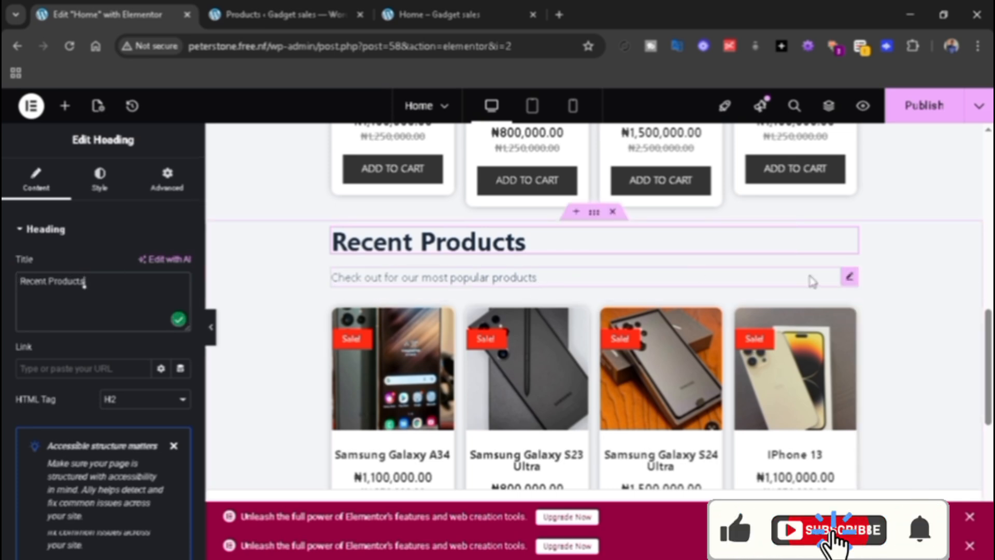
Step: Change the subtitle to 'Check out for our most recent products'
click(847, 277)
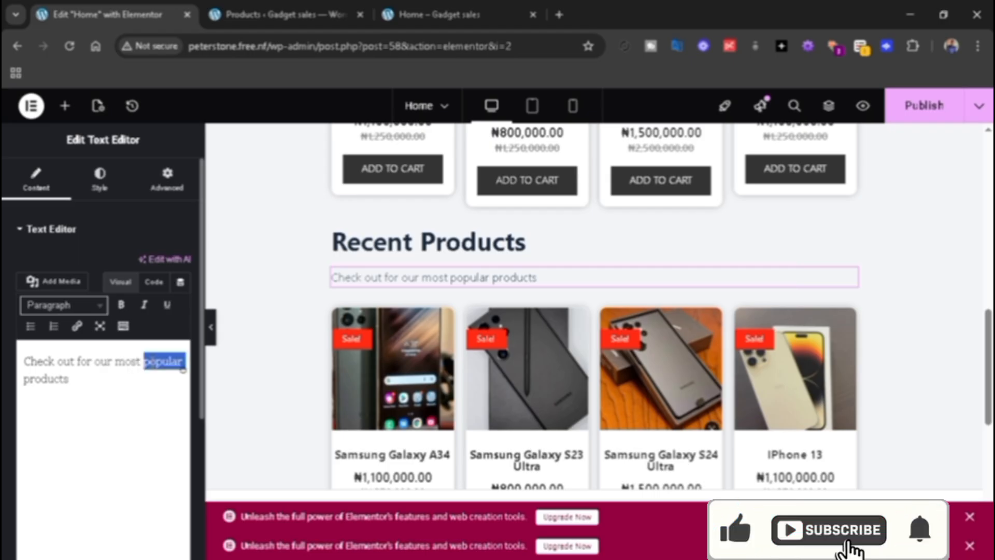
key(BackSpace)
text(rece)
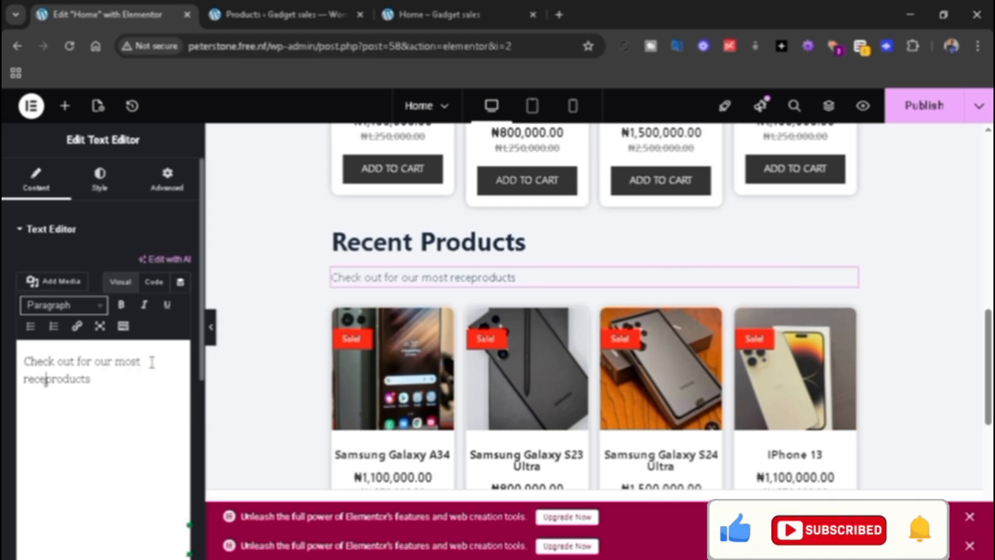
text(nt)
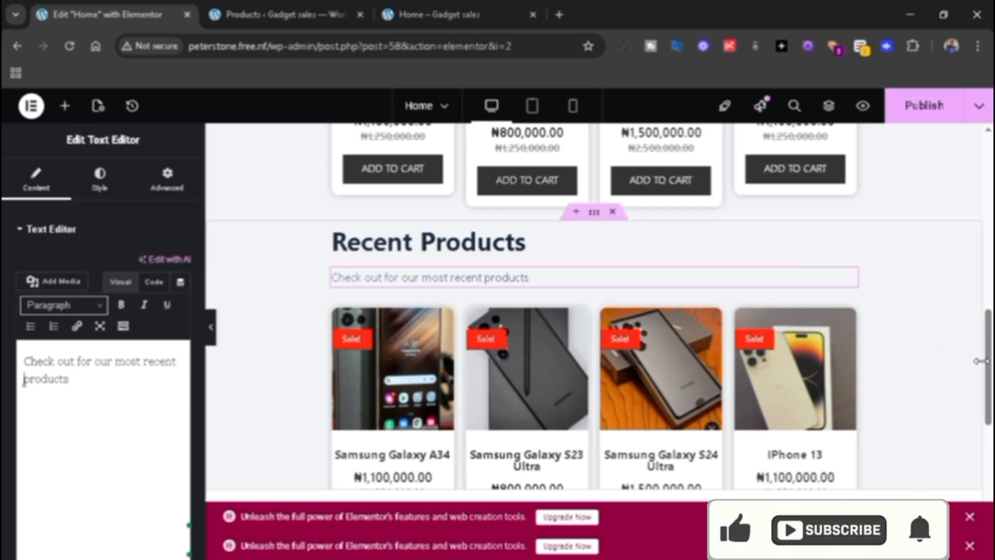
scroll(986, 388, down, 2)
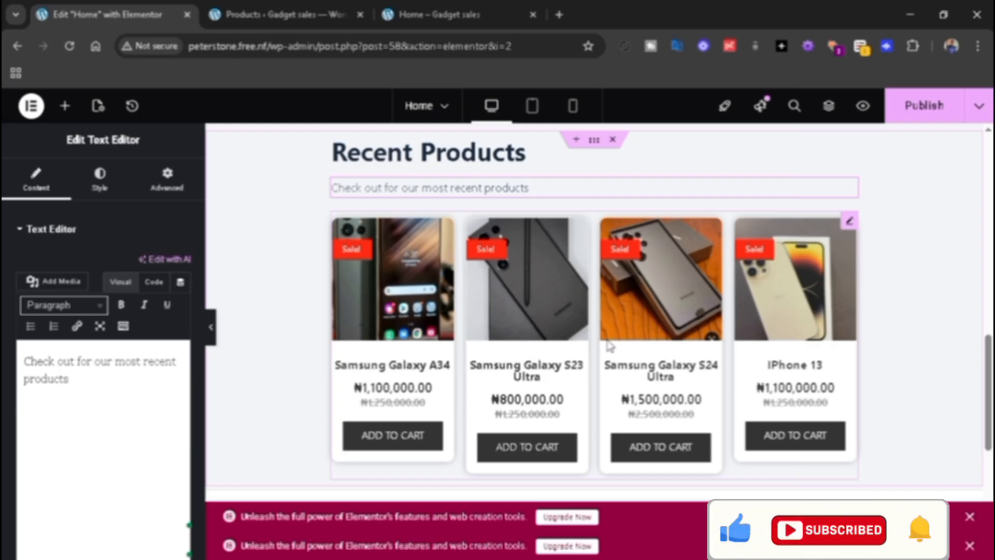
scroll(610, 346, up, 3)
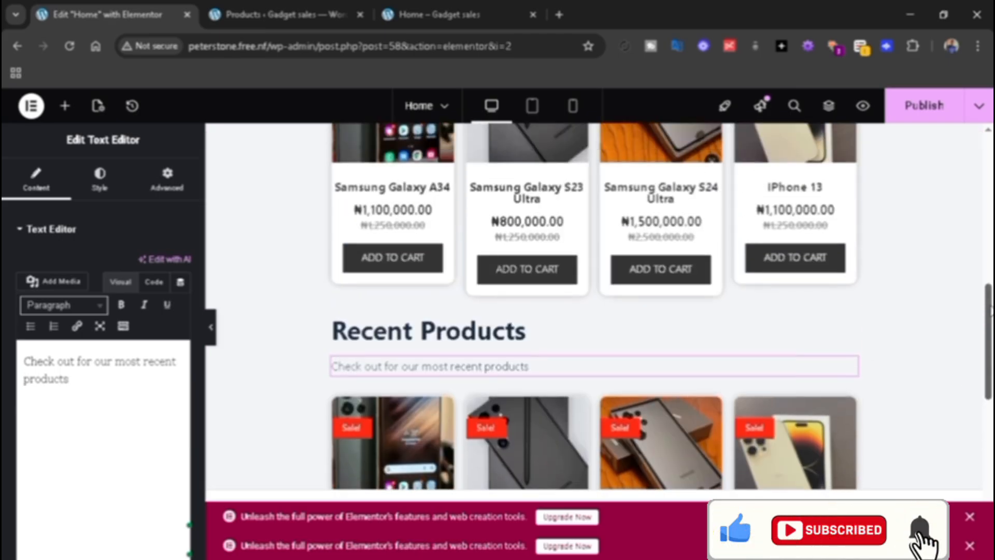
scroll(609, 311, up, 3)
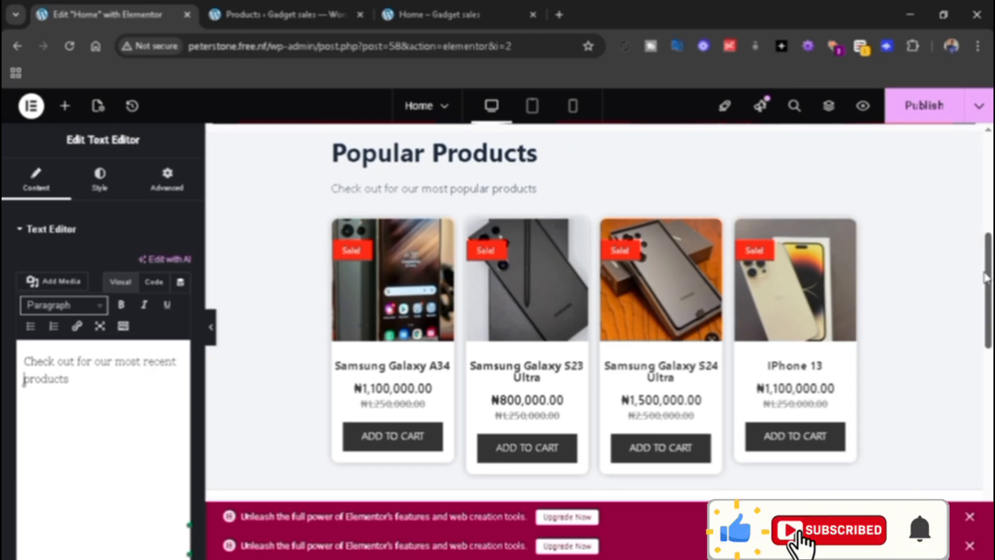
drag(989, 277, 990, 376)
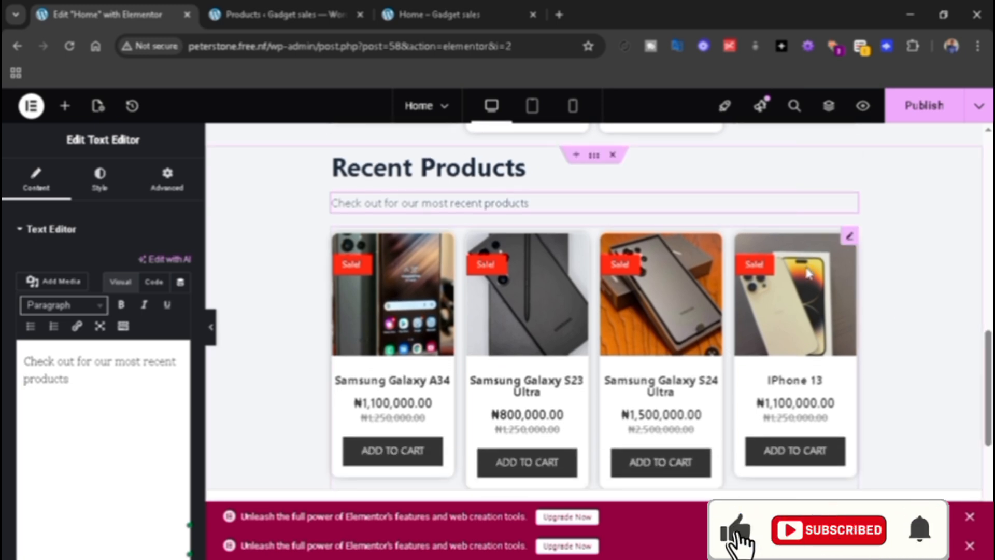
Step: Set the copied Woo Product Grid's Query Filter By option to Recent Products
click(769, 310)
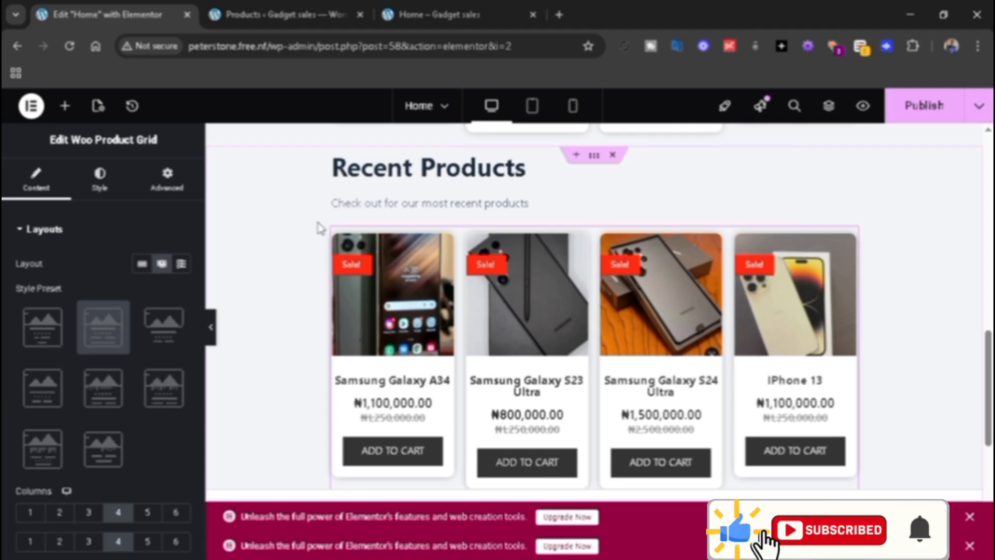
click(19, 231)
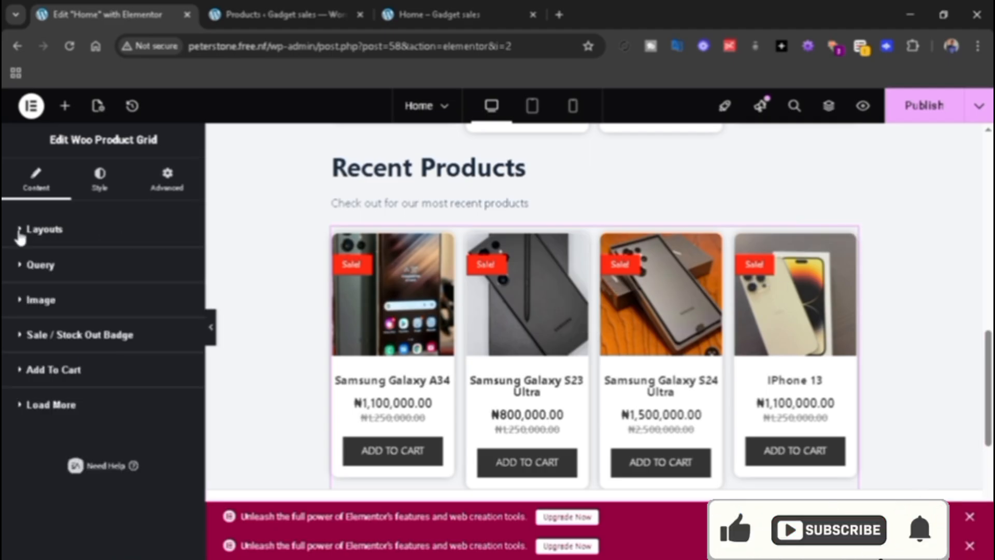
click(22, 269)
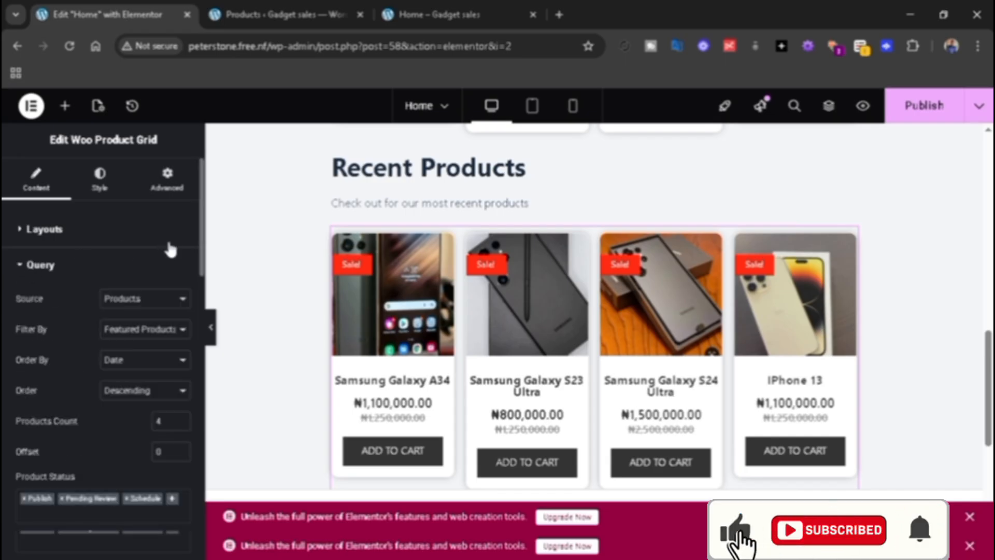
scroll(170, 243, down, 2)
scroll(171, 250, up, 1)
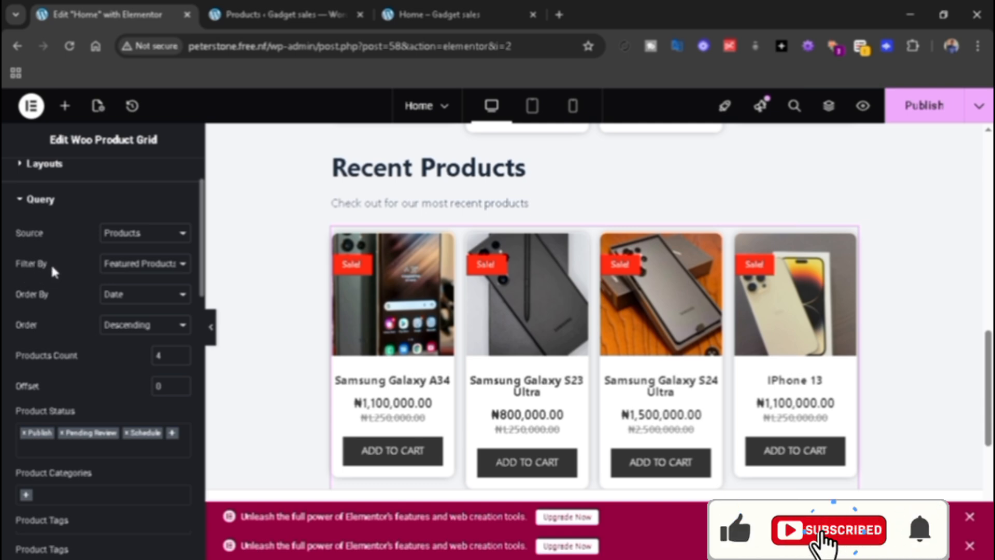
click(142, 278)
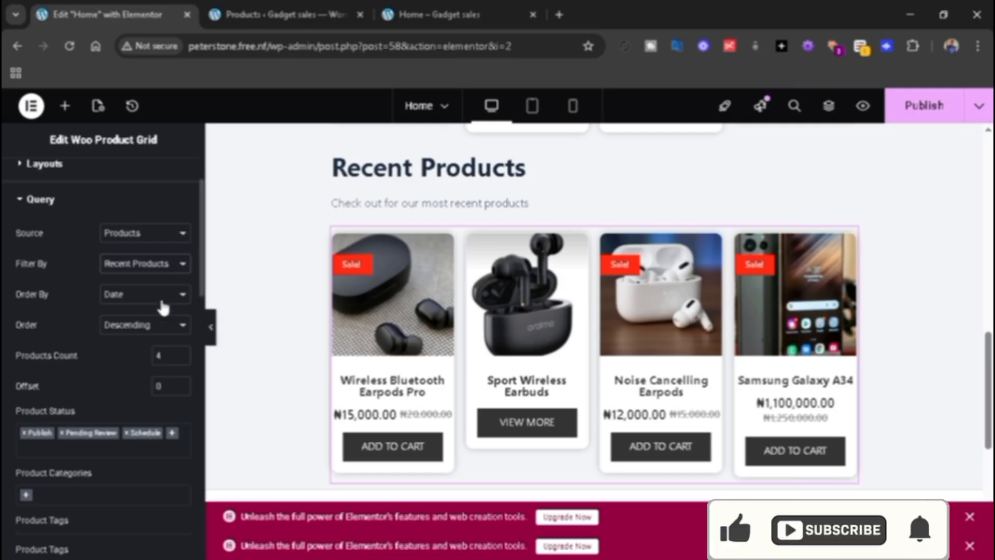
scroll(160, 296, down, 5)
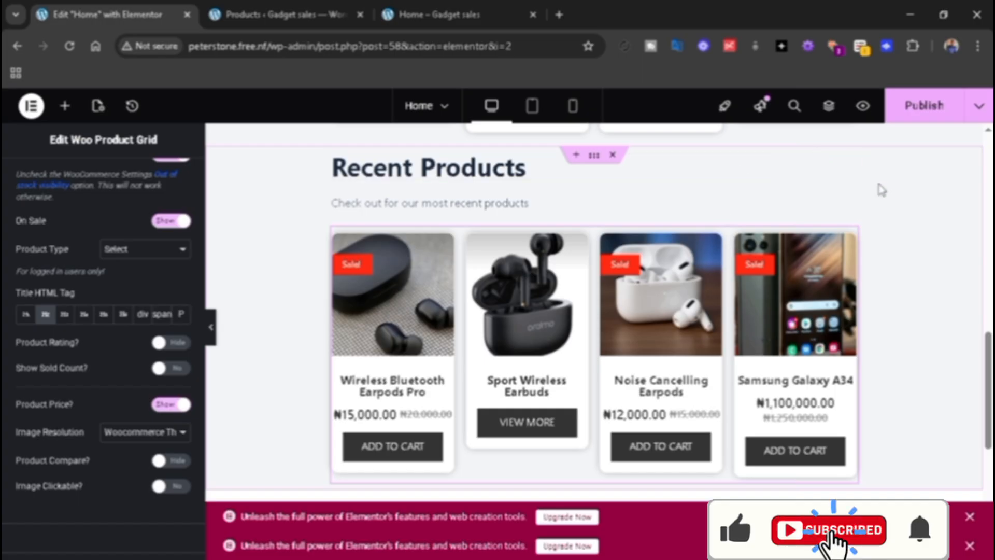
scroll(596, 306, up, 8)
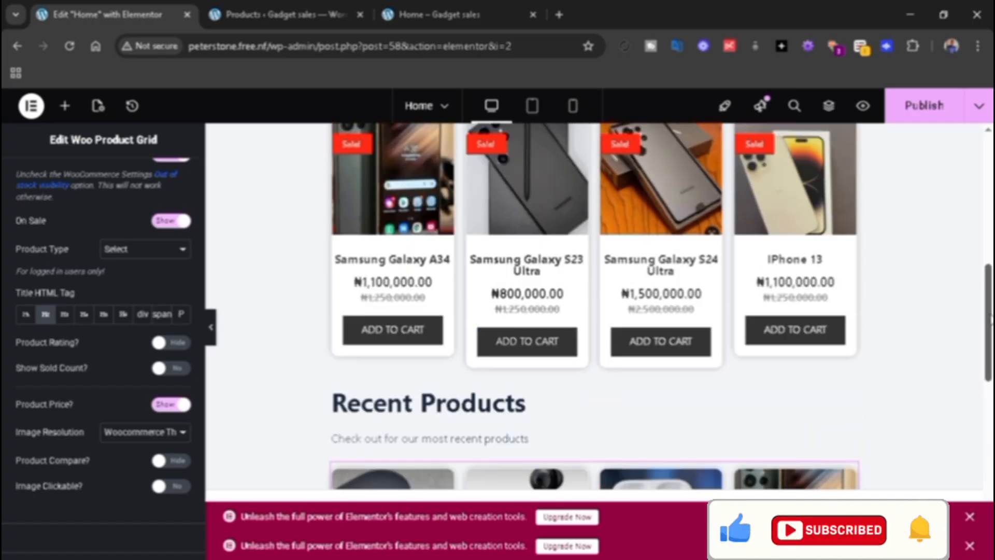
scroll(596, 305, down, 4)
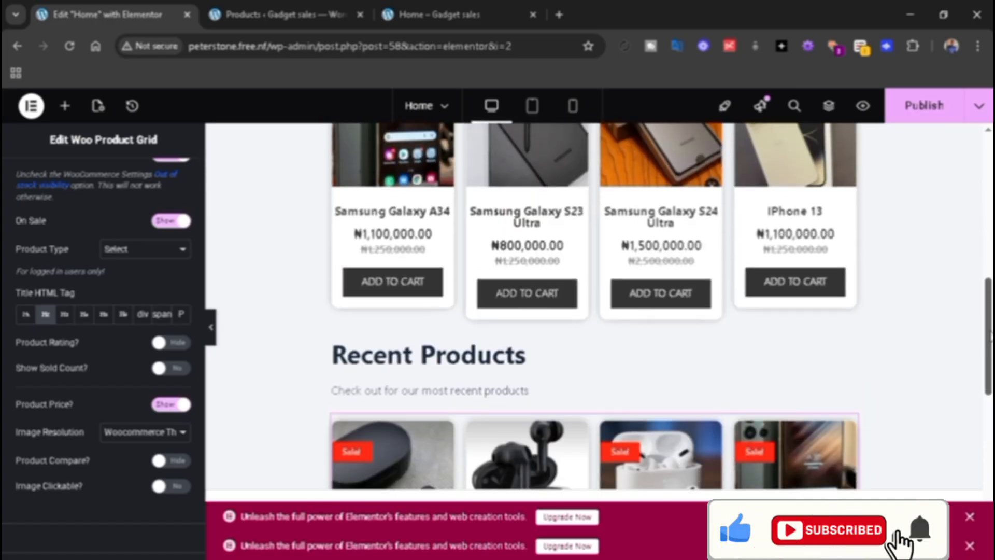
scroll(597, 306, up, 4)
scroll(516, 317, up, 3)
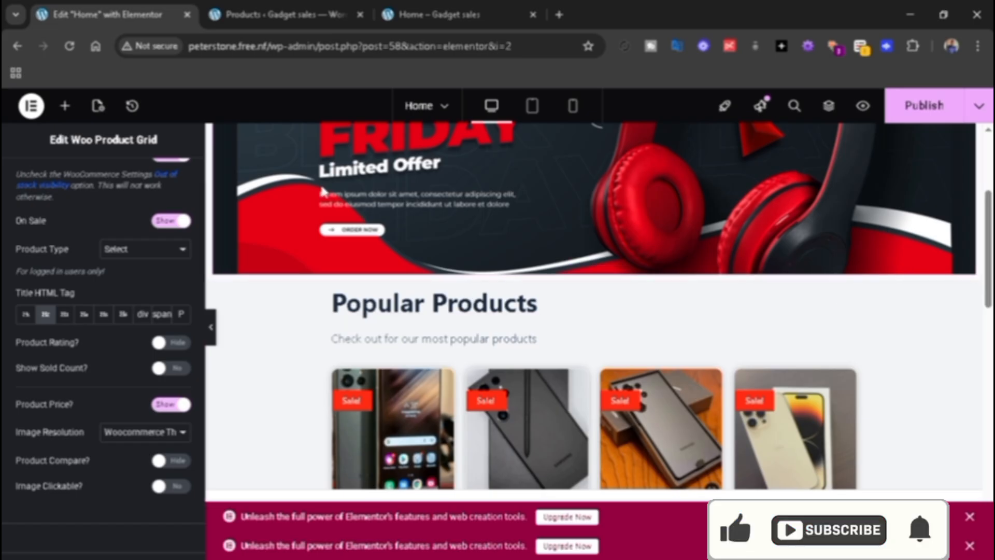
Step: Add a Spacer widget above Popular Products and reduce its Space to 2 px
click(65, 108)
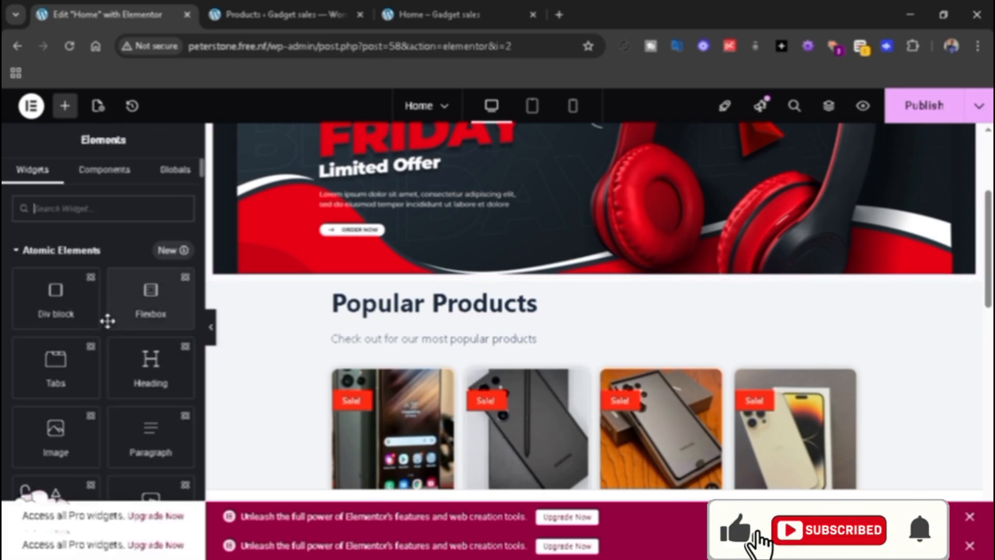
text(spa)
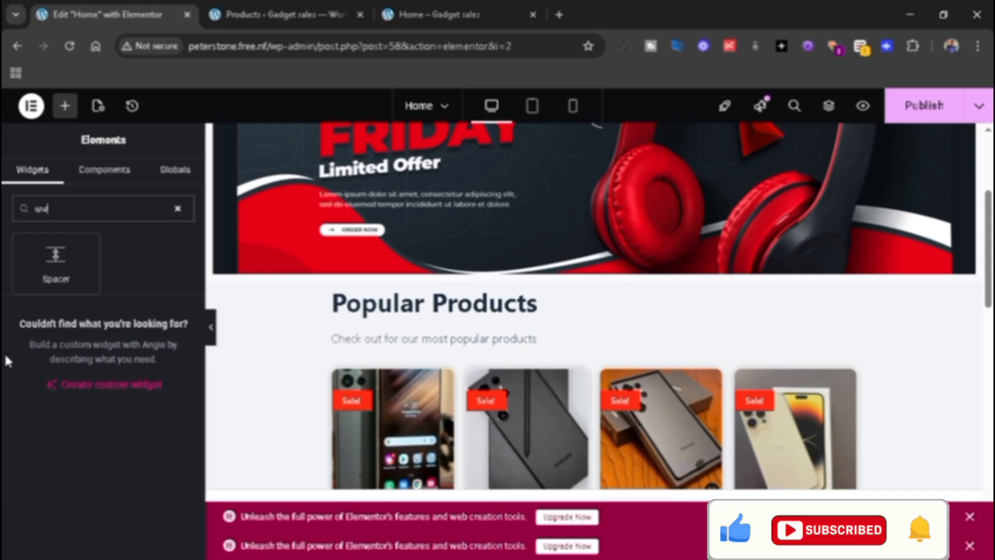
drag(91, 252, 560, 296)
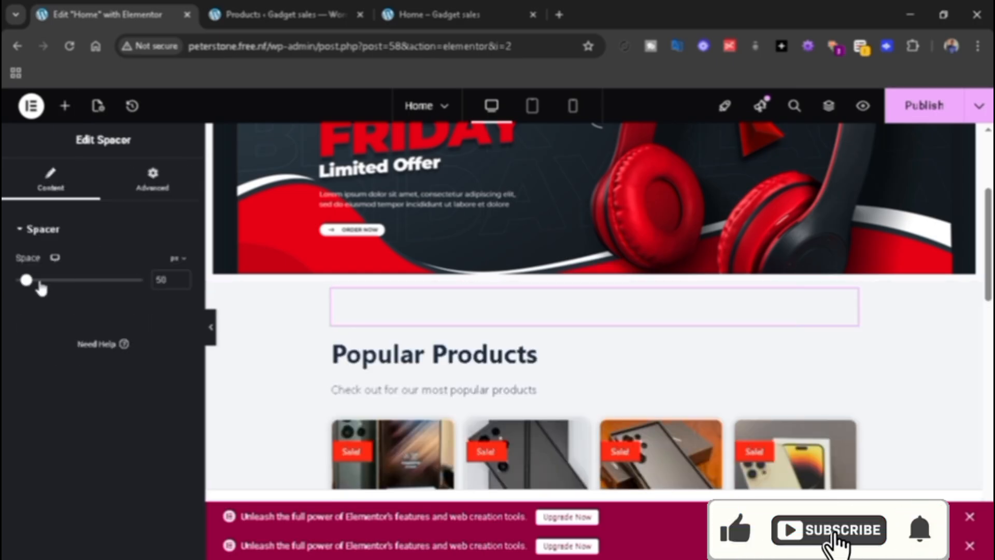
mouse_move(27, 286)
mouse_down()
mouse_move(38, 285)
mouse_move(17, 290)
mouse_up()
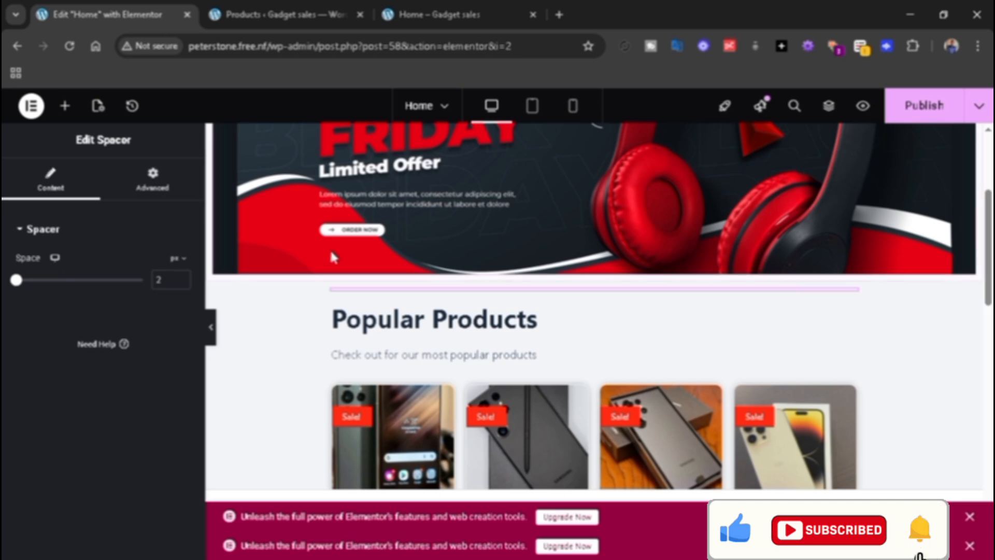
scroll(782, 252, down, 4)
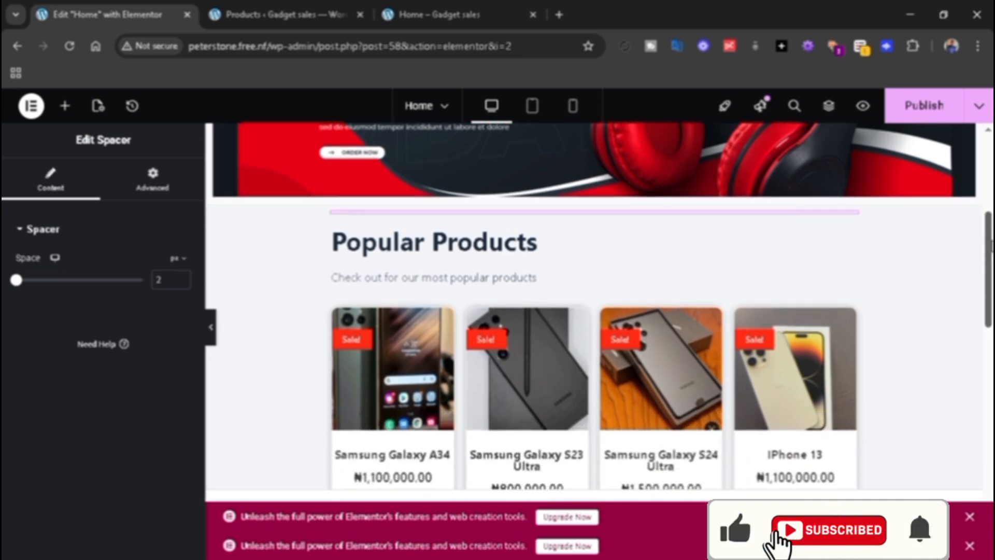
scroll(829, 290, down, 2)
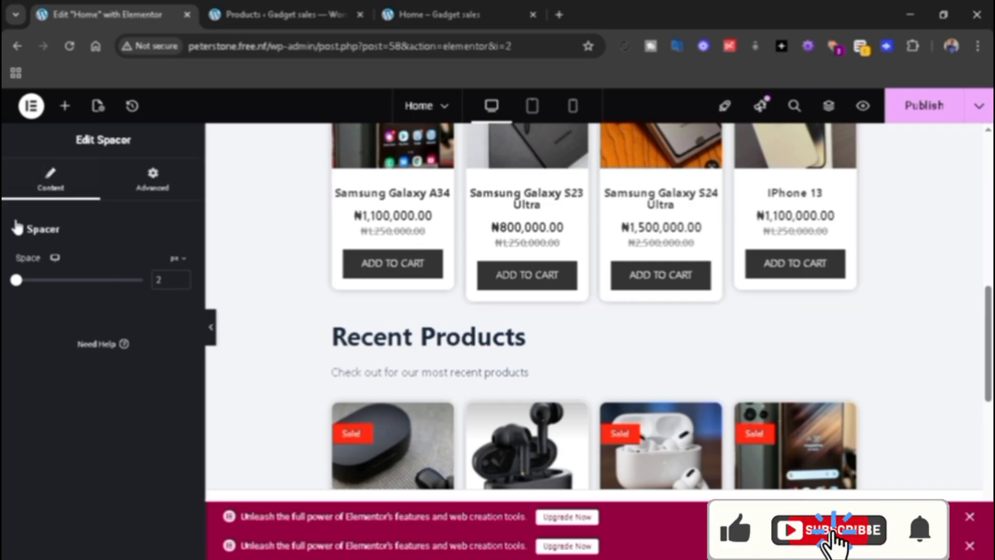
Step: Place a Spacer above the Recent Products heading with its Space set to 0 px
click(65, 109)
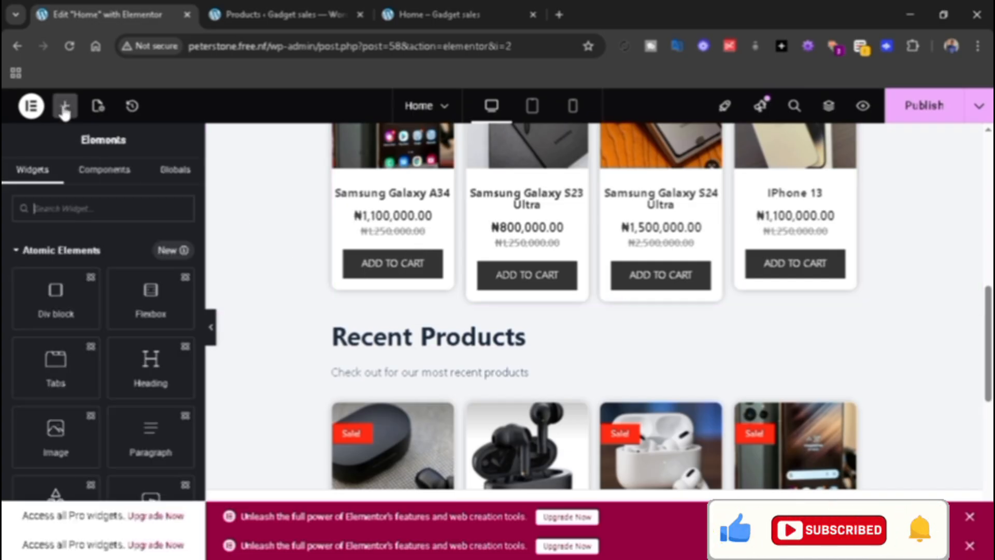
text(se)
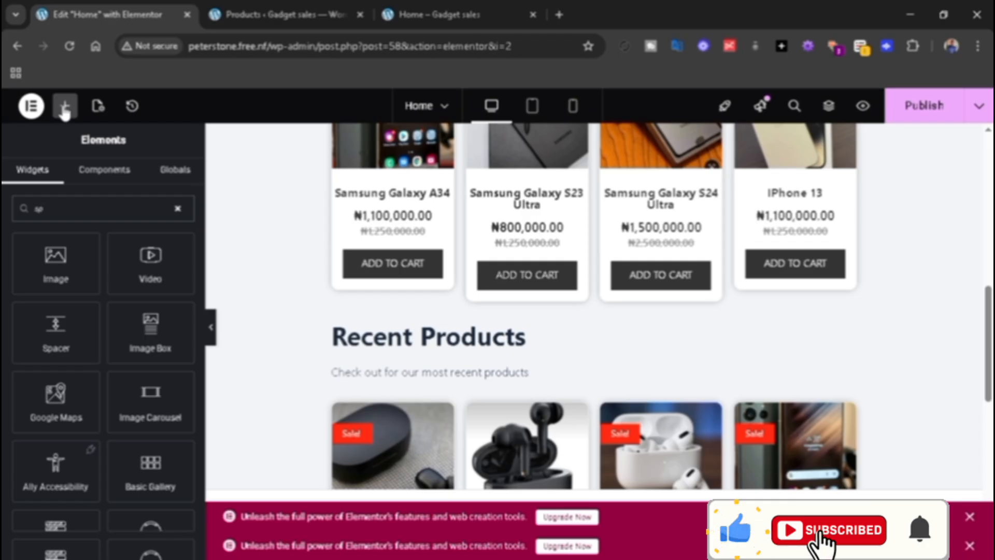
text(a)
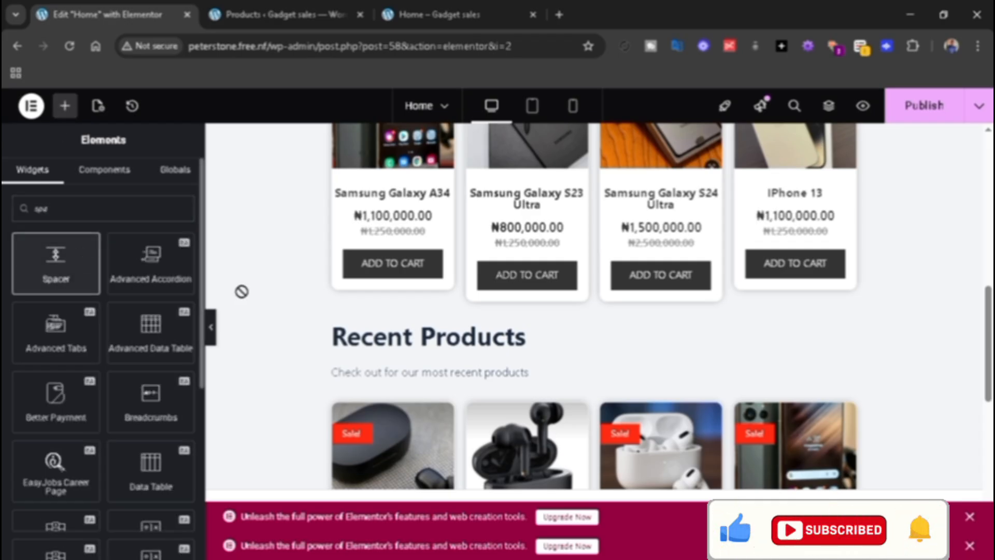
drag(367, 284, 560, 337)
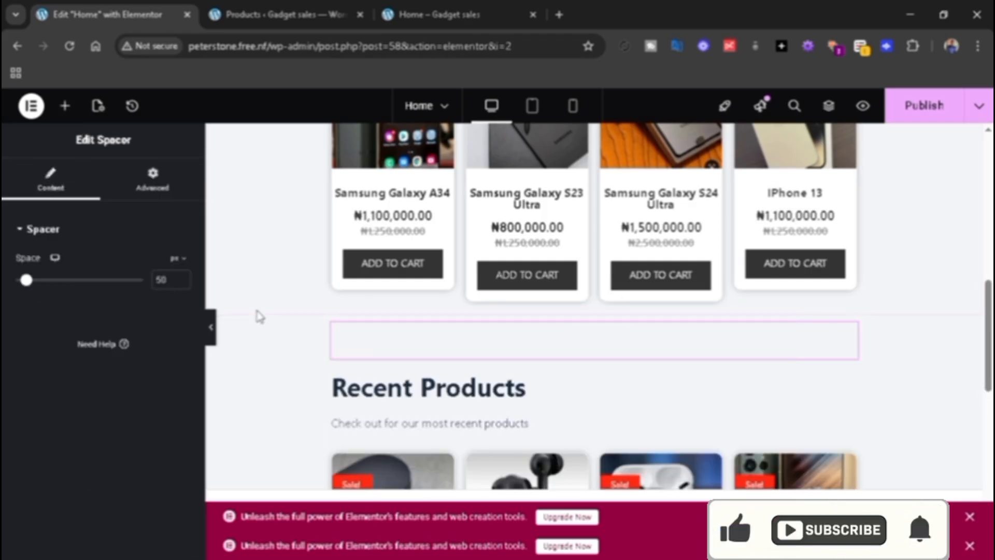
drag(26, 280, 17, 282)
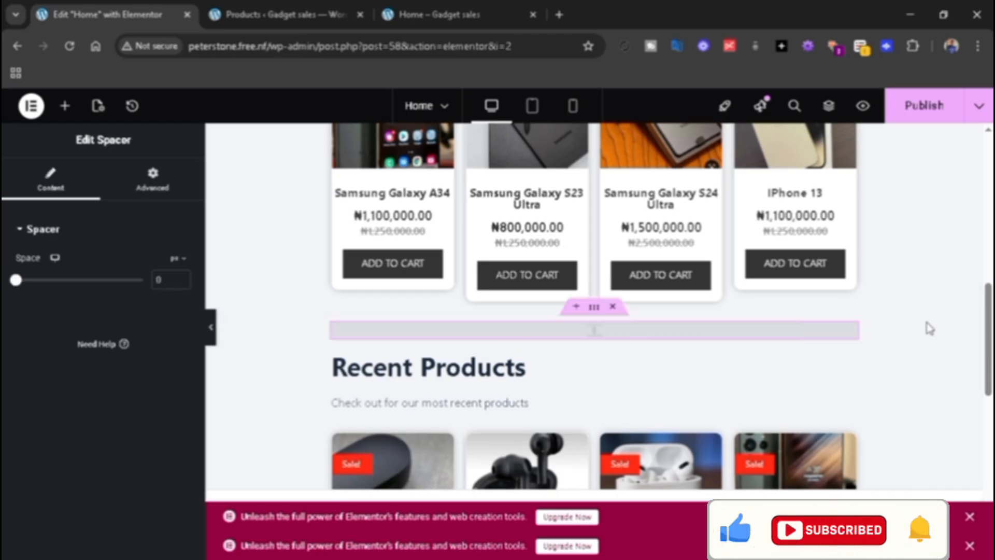
drag(990, 337, 992, 370)
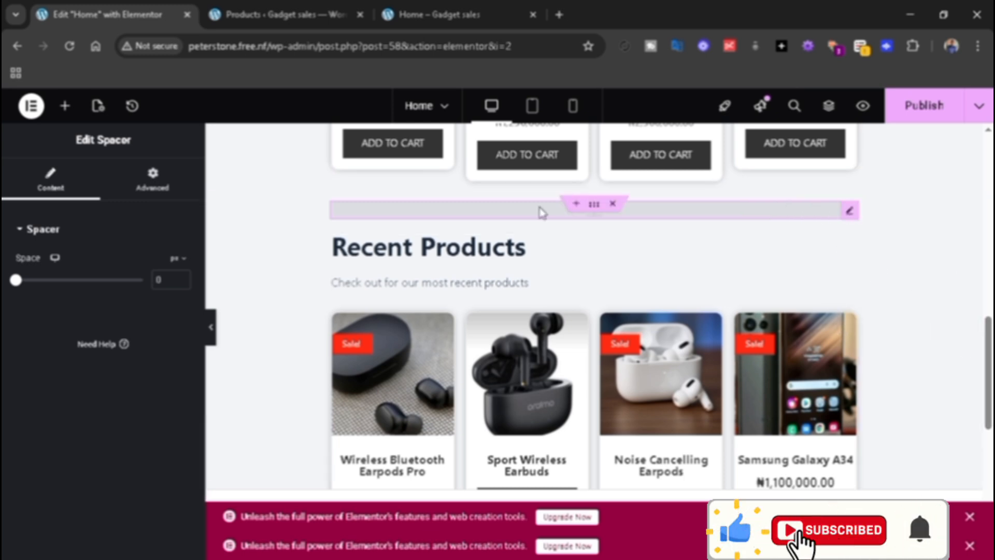
Step: Set the Recent Products container's background to global Color 5 in the Style tab
click(595, 207)
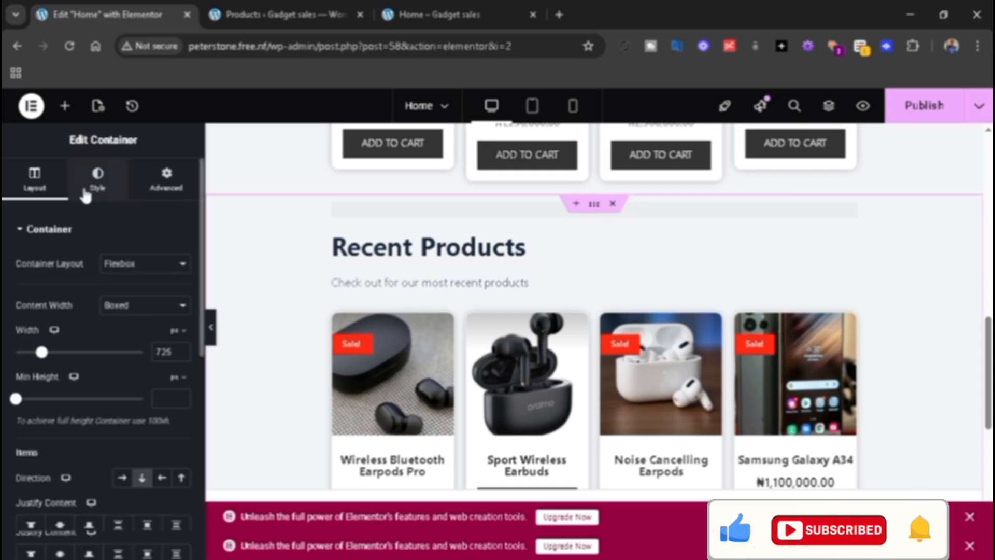
click(98, 176)
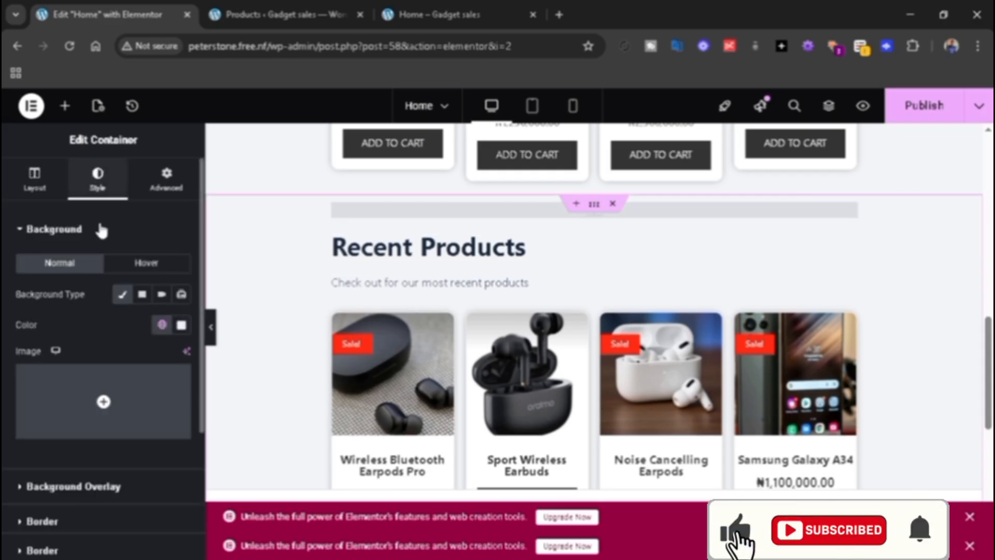
click(164, 326)
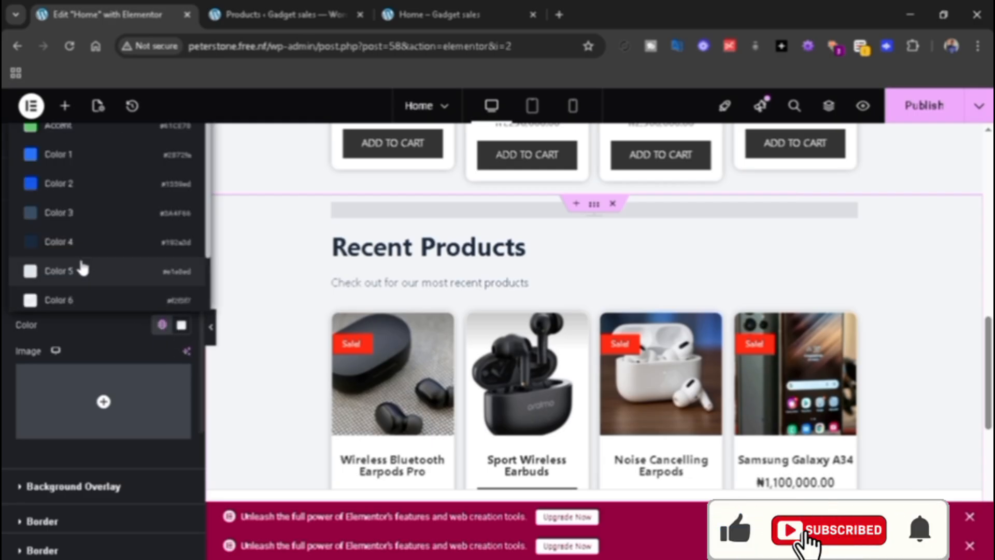
click(64, 274)
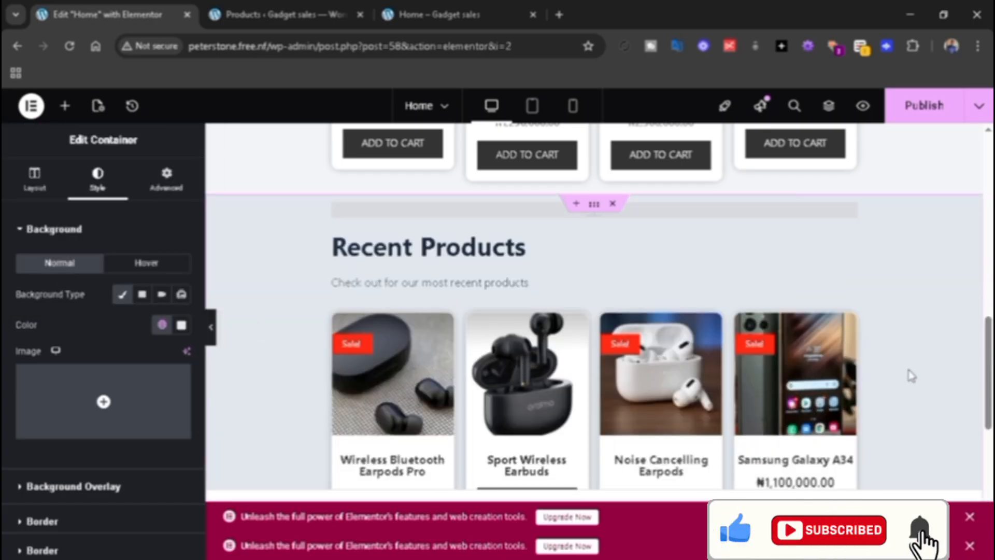
drag(987, 376, 988, 410)
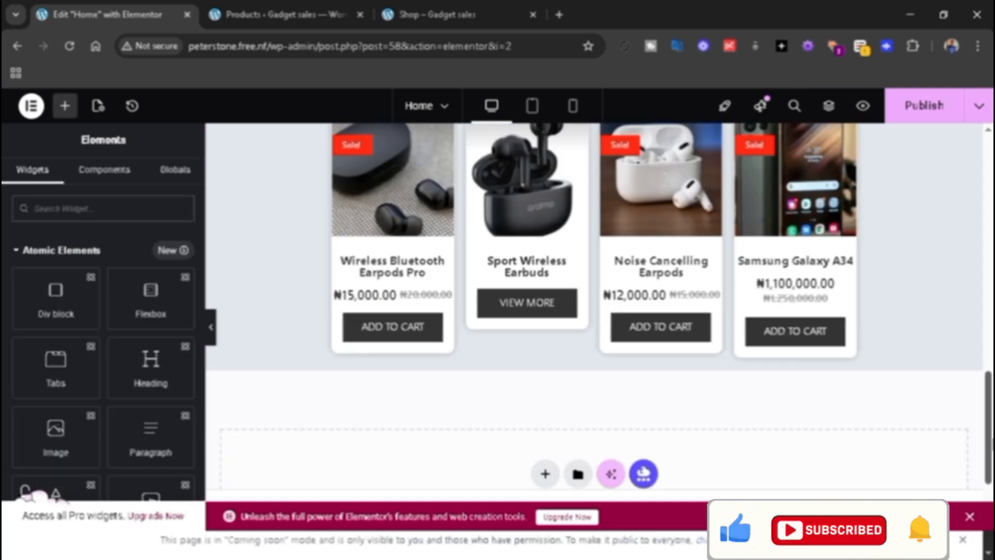
Step: Drop a Button widget below the Recent Products grid
scroll(594, 306, up, 5)
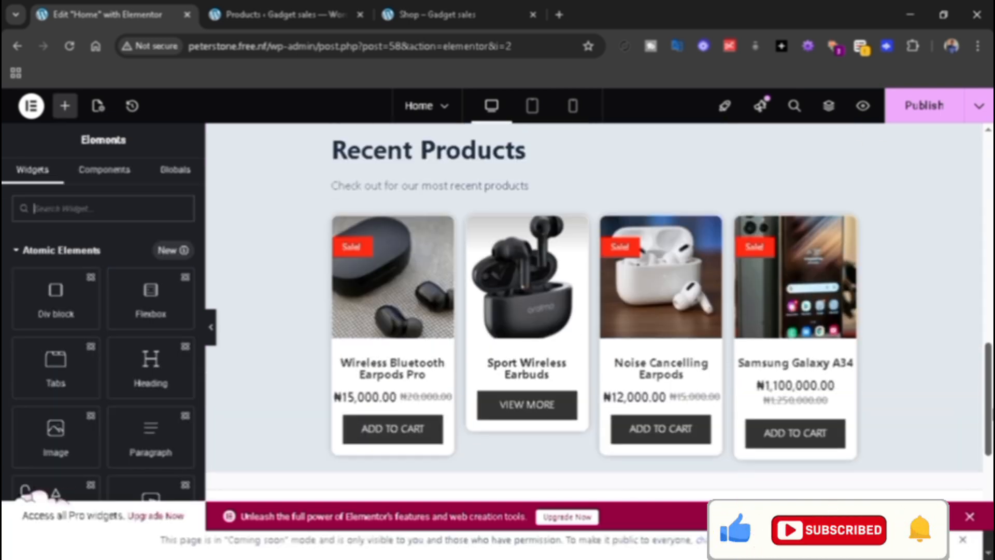
scroll(594, 260, down, 4)
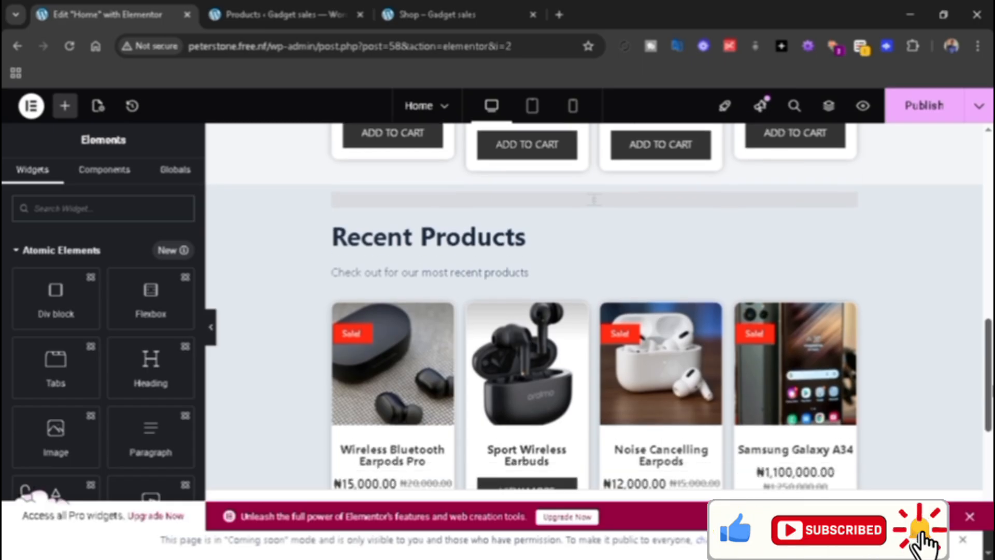
scroll(594, 342, down, 2)
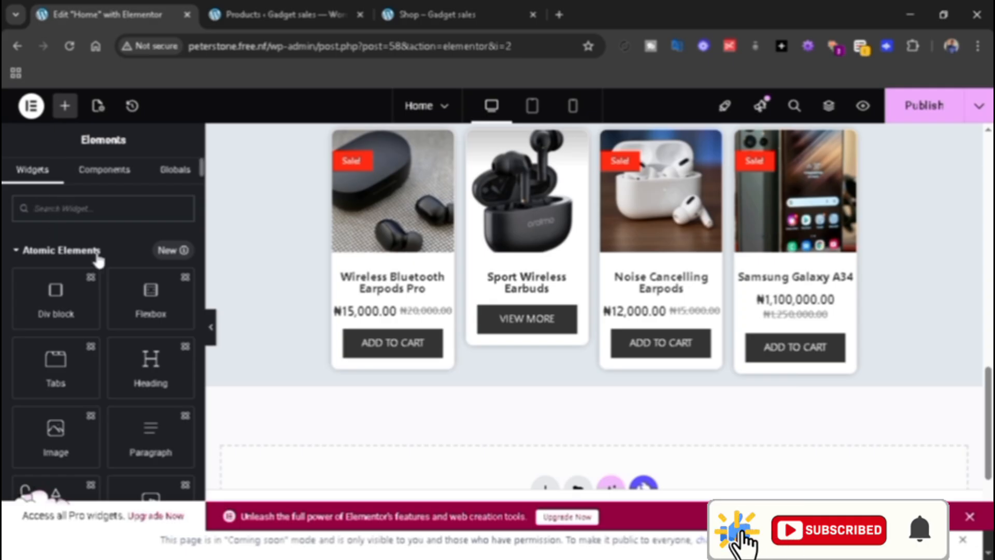
text(butto)
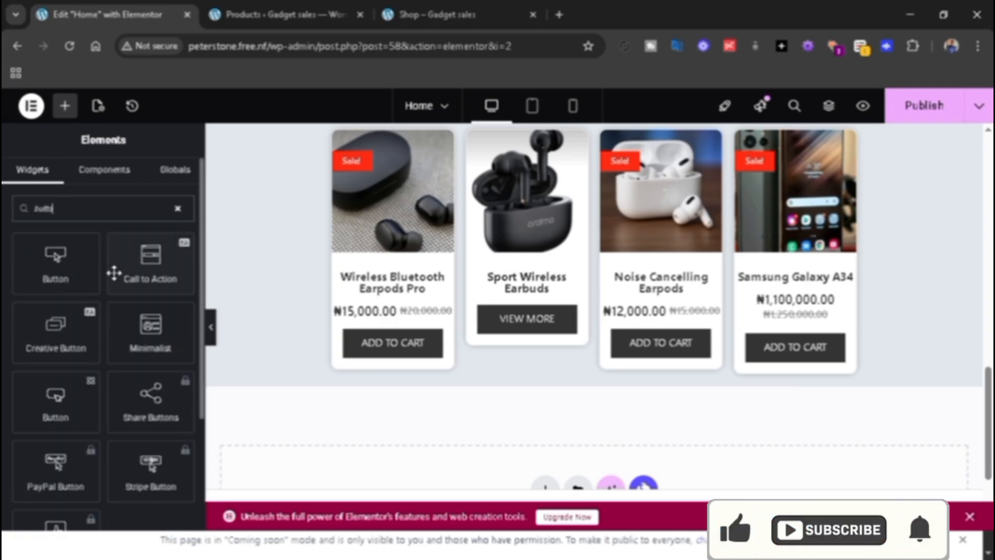
drag(45, 263, 191, 283)
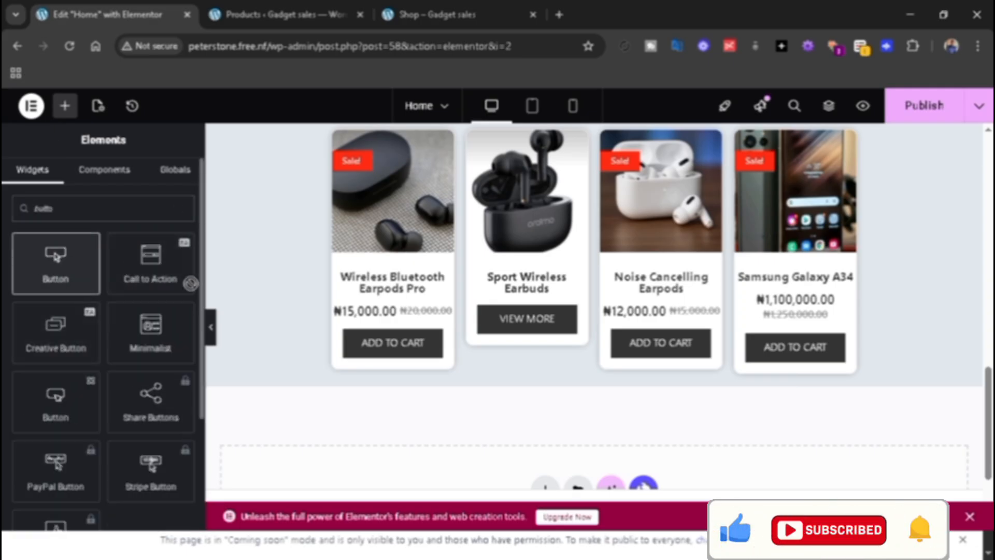
drag(468, 322, 596, 371)
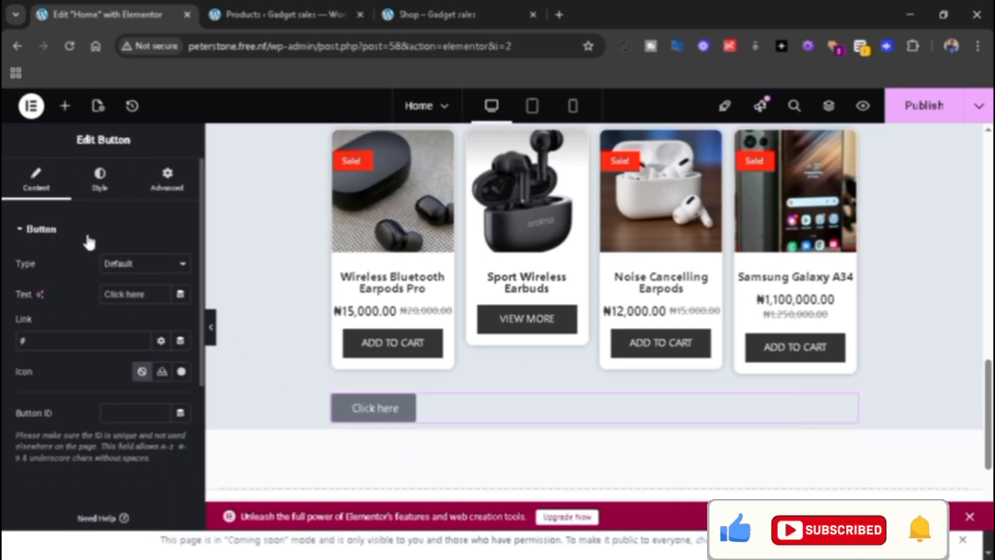
Step: Label the button 'See all products' and link it to /shop/
drag(151, 294, 92, 300)
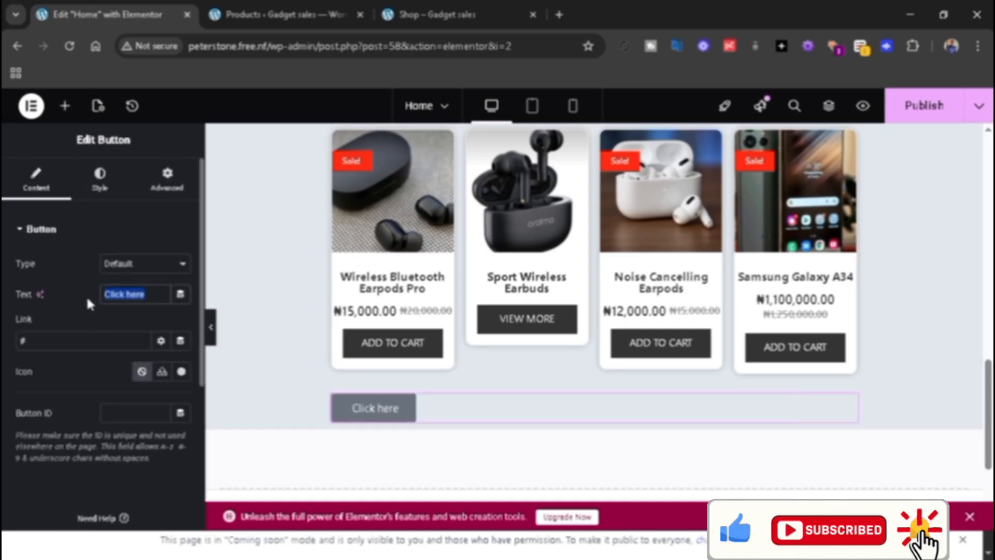
text(S)
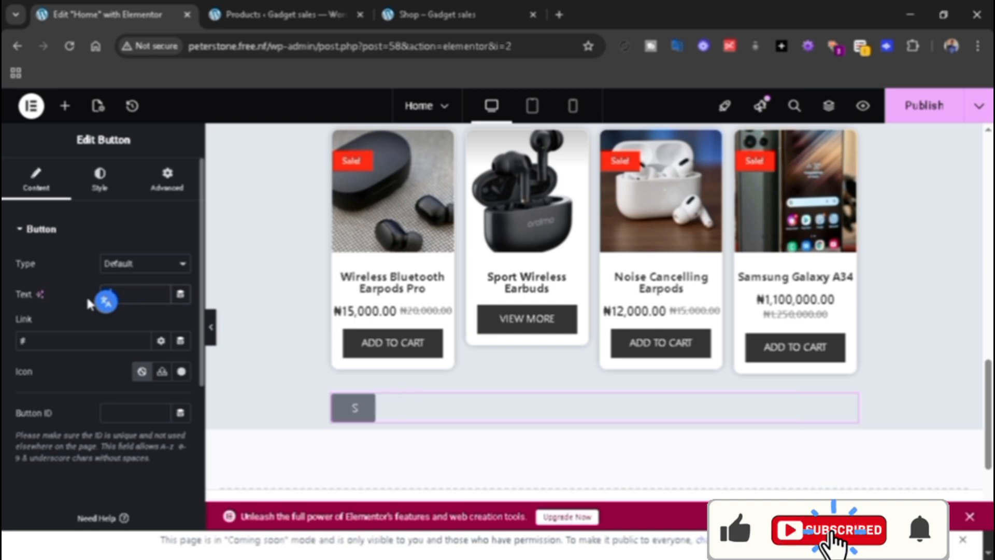
text(eel)
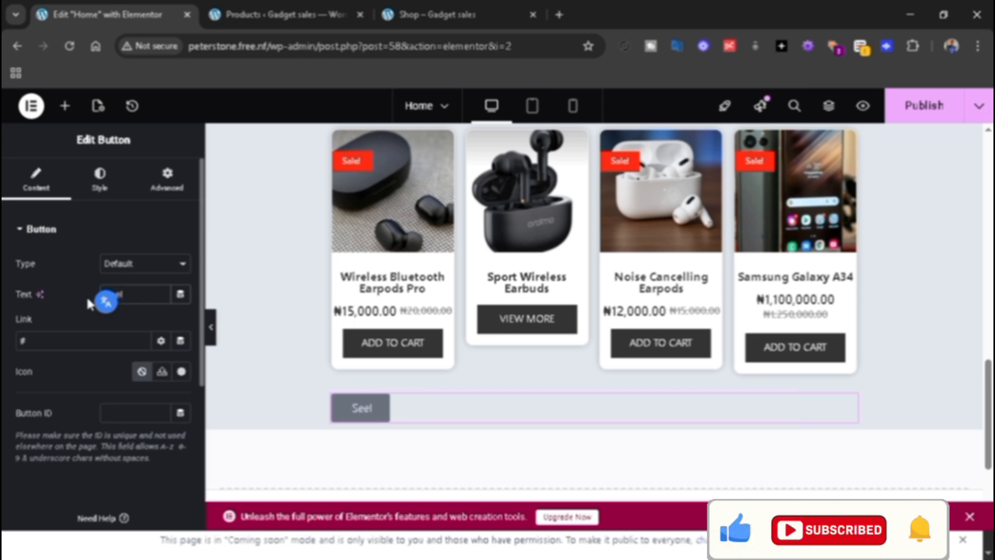
key(BackSpace)
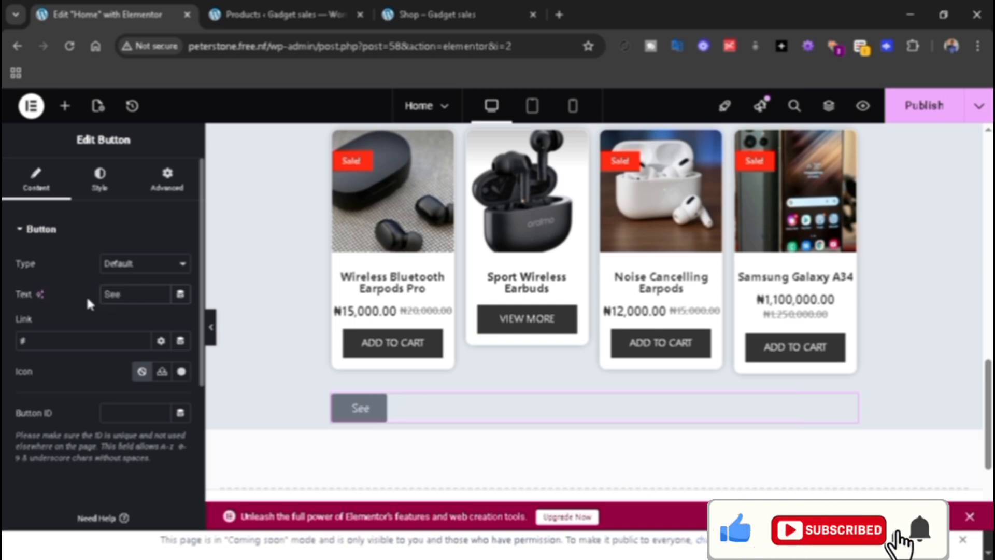
text(all)
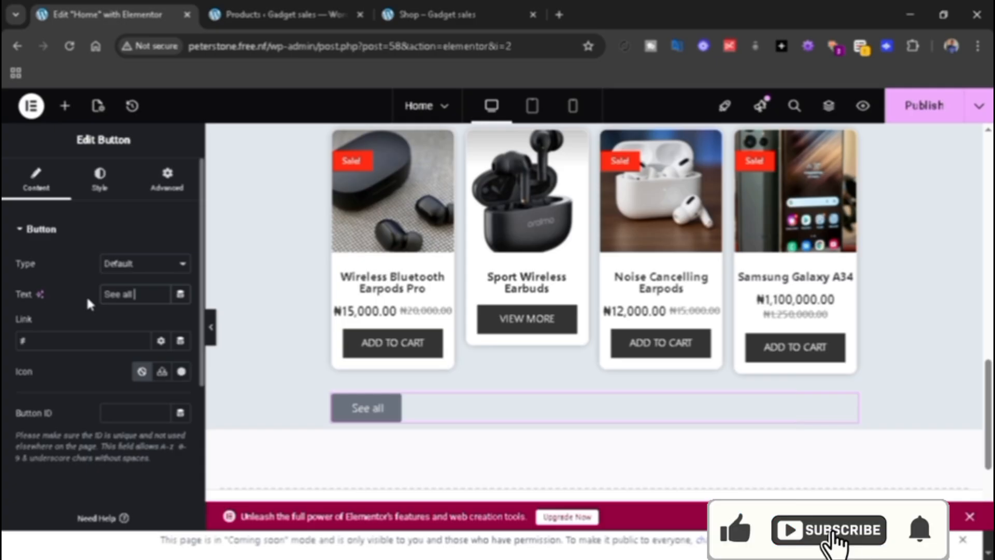
text( products)
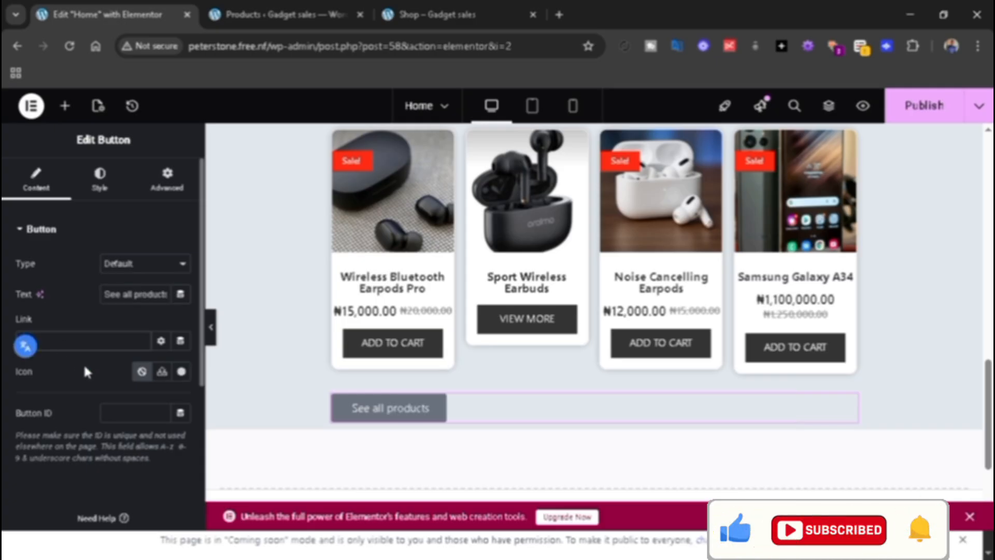
text(/)
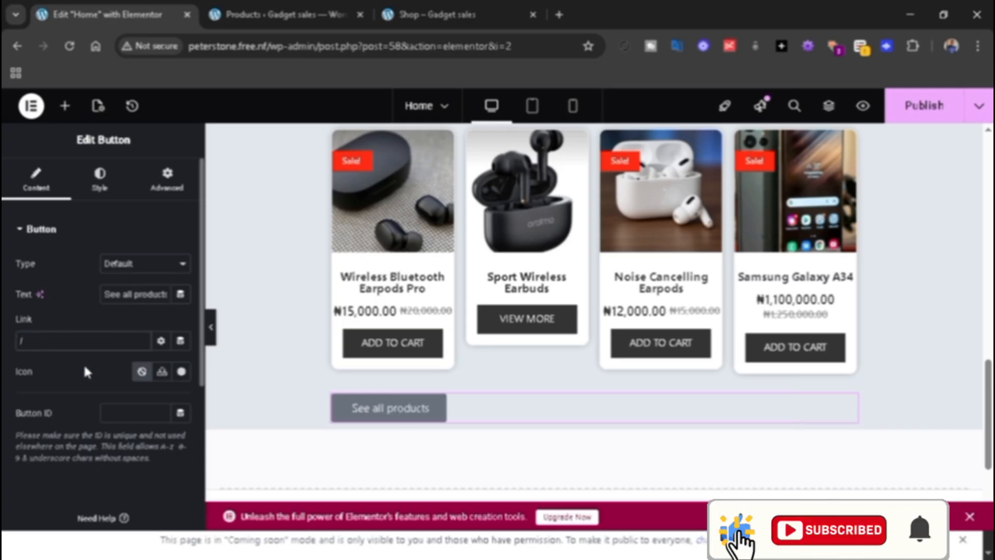
text(shop/)
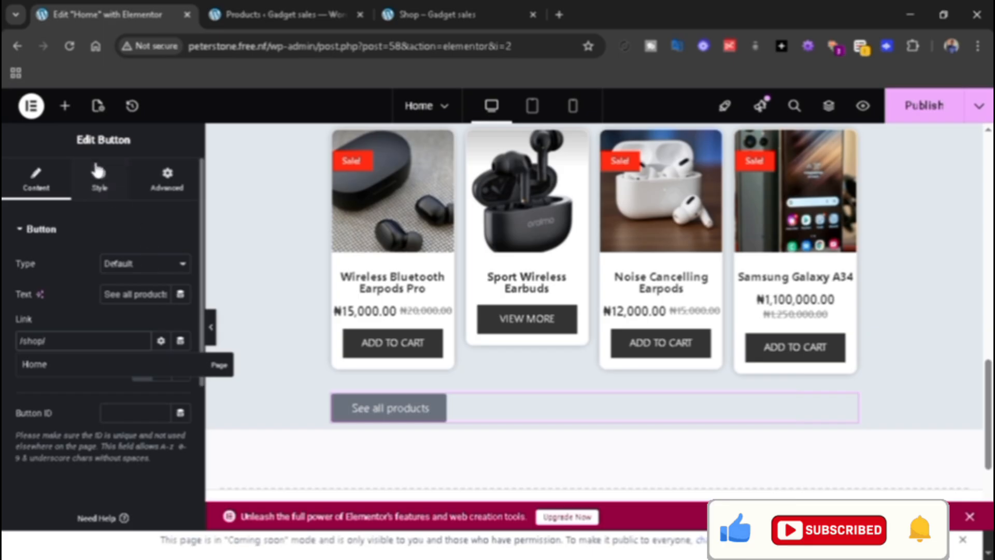
Step: Centre the button and give it a Classic background in global Color 4
click(99, 178)
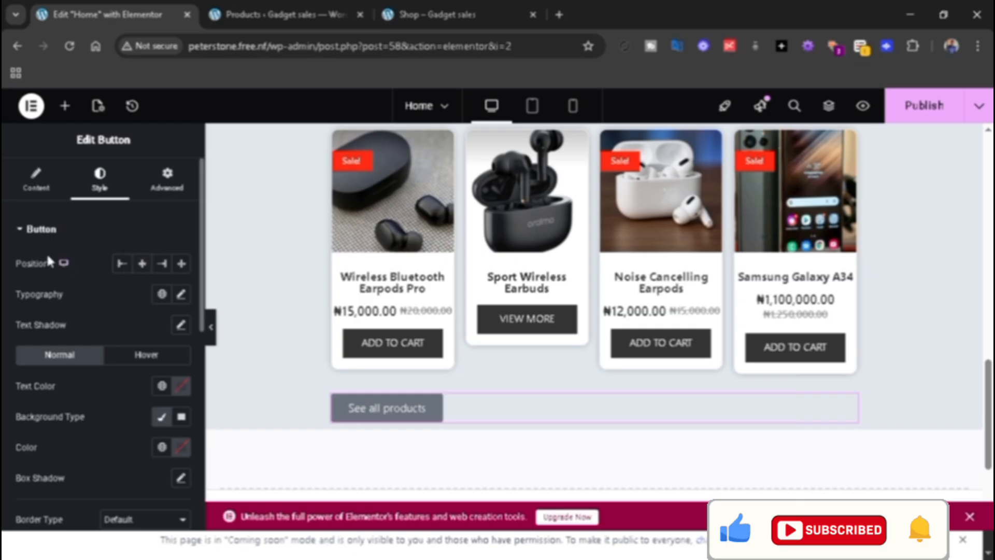
click(141, 265)
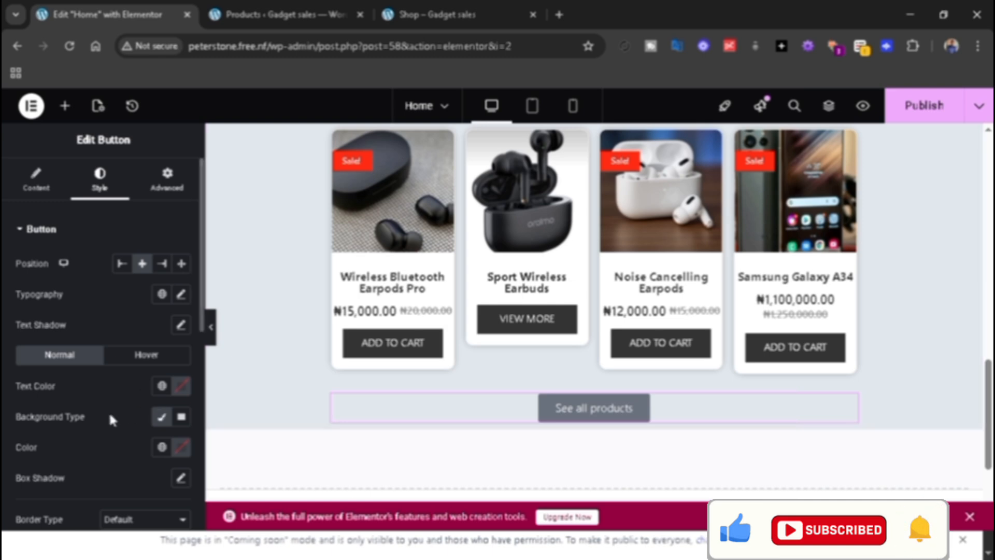
click(162, 418)
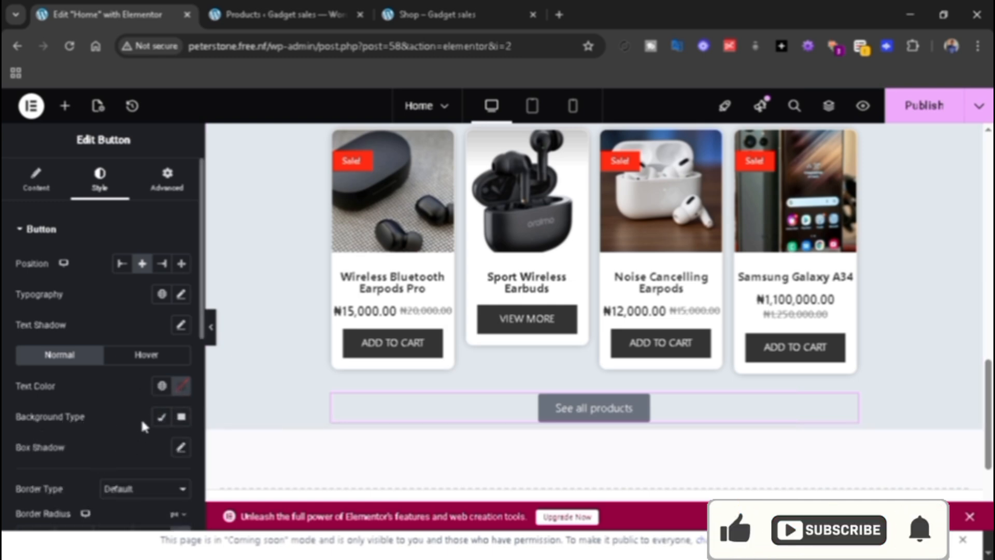
click(161, 417)
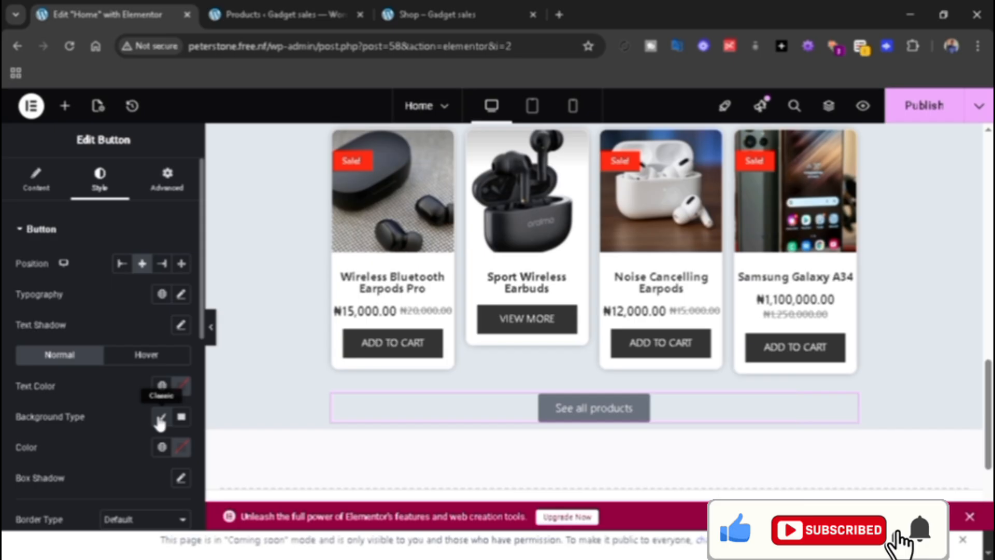
click(162, 447)
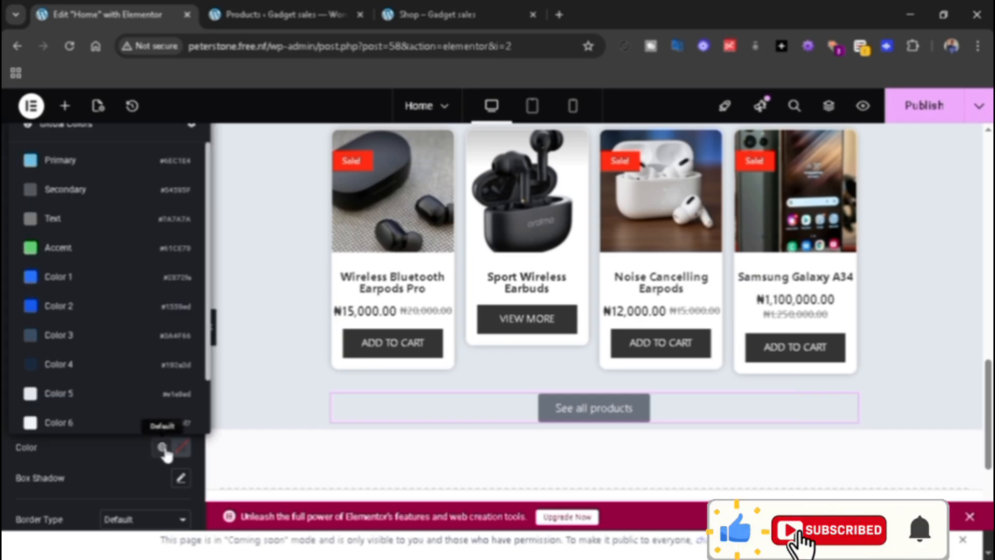
click(47, 369)
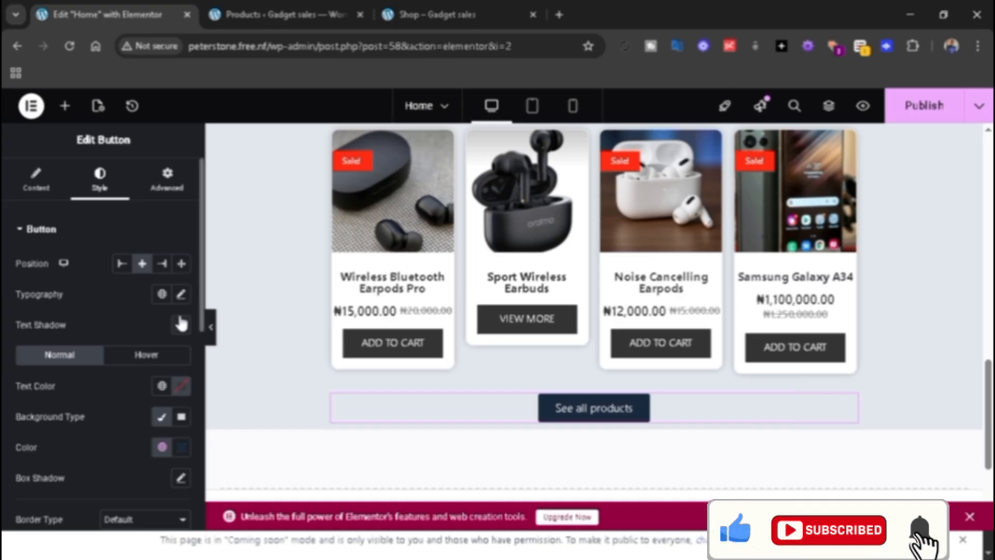
Step: Round the button's corners to 10 px and publish the Home page
scroll(182, 324, down, 5)
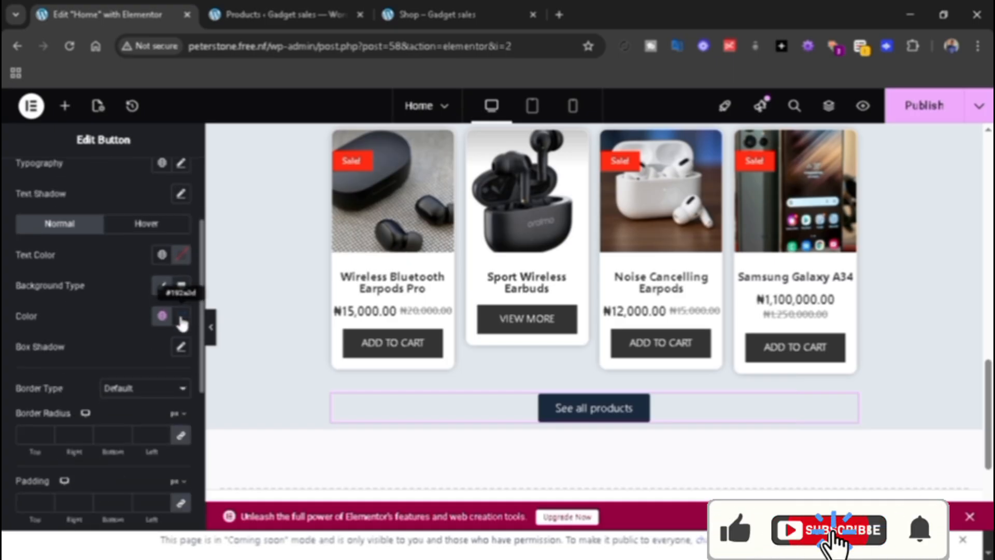
scroll(181, 323, down, 1)
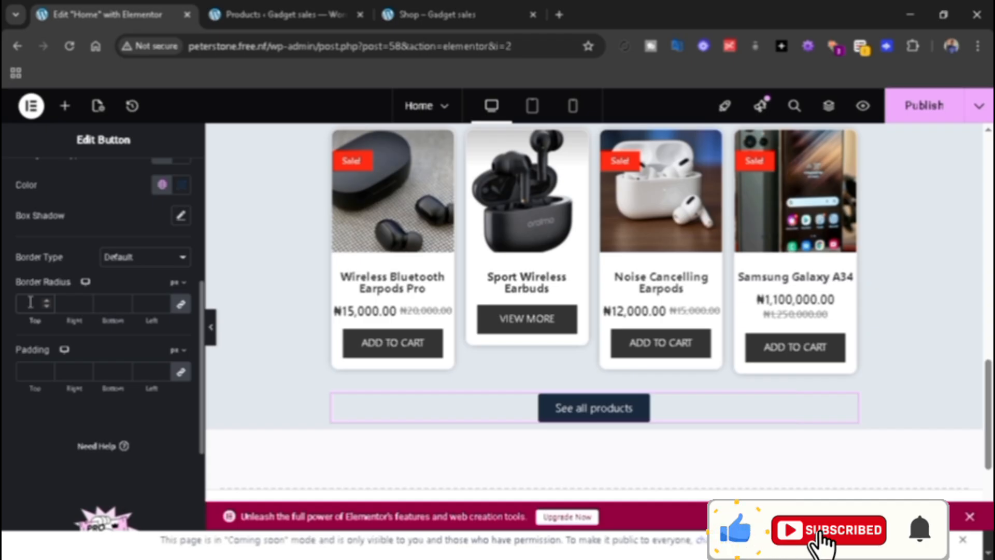
text(10)
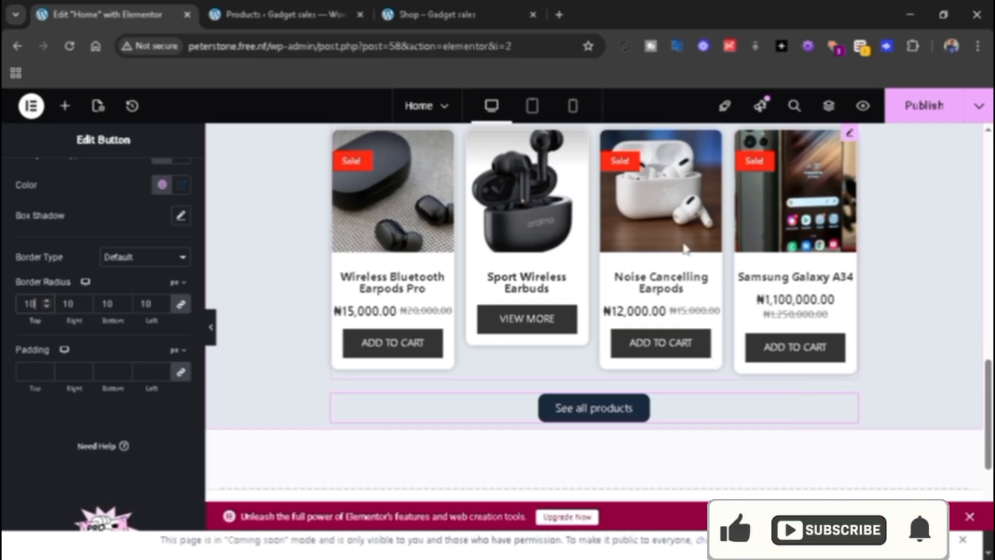
click(930, 106)
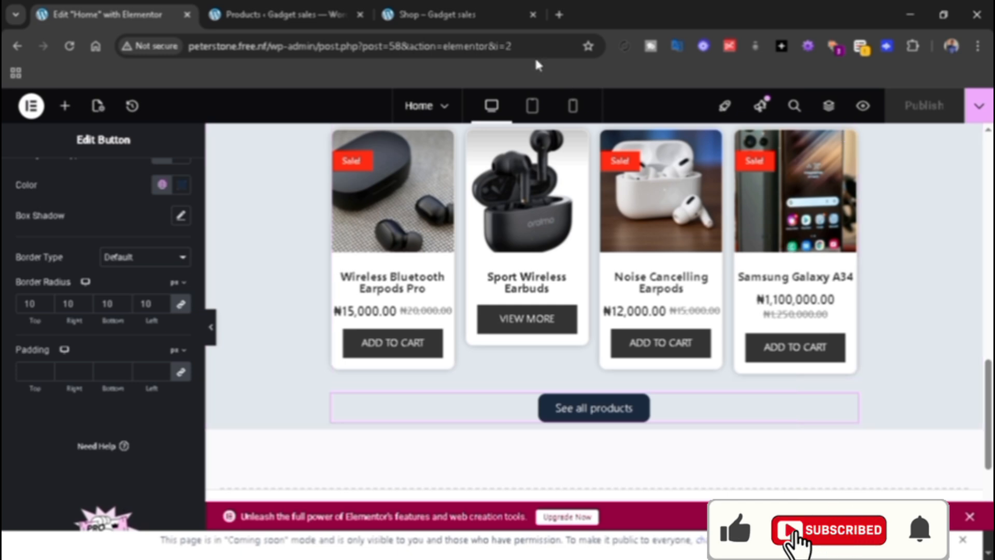
Step: Review the published Home page on the live site from the Shop tab
click(443, 9)
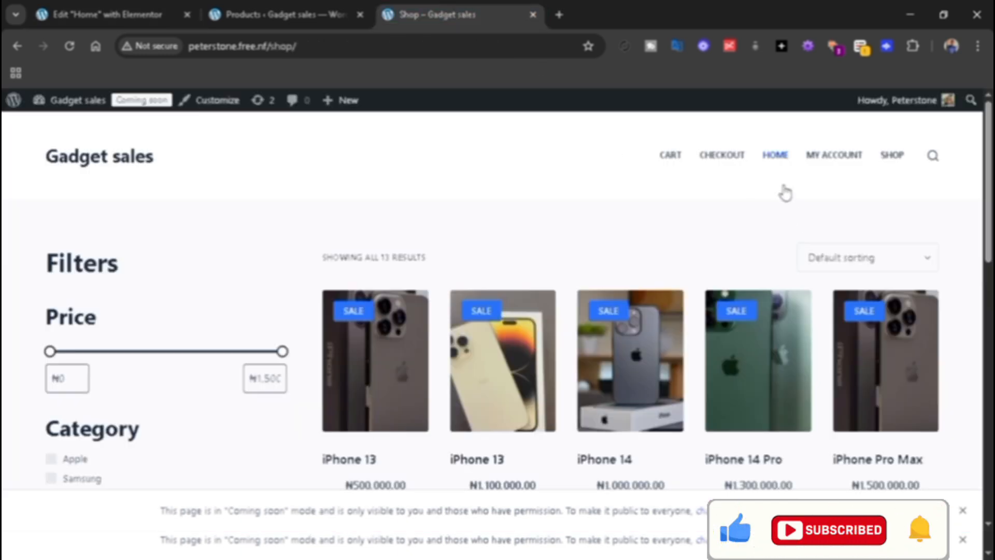
click(776, 157)
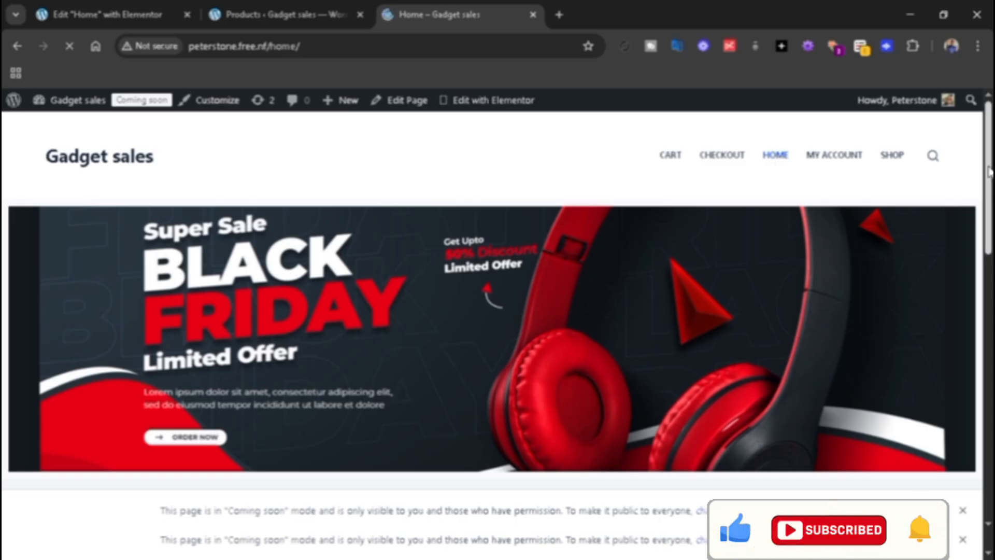
scroll(989, 172, down, 6)
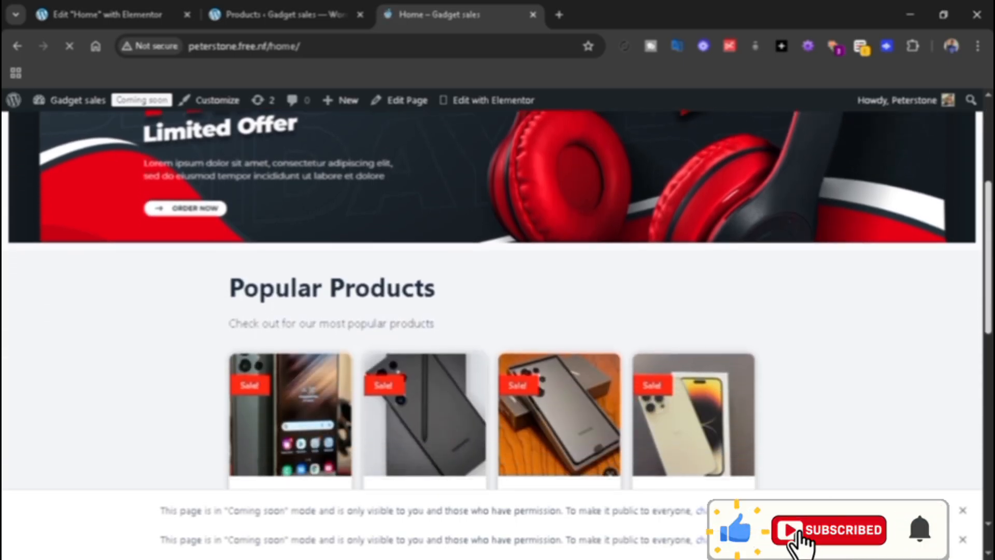
scroll(493, 301, down, 5)
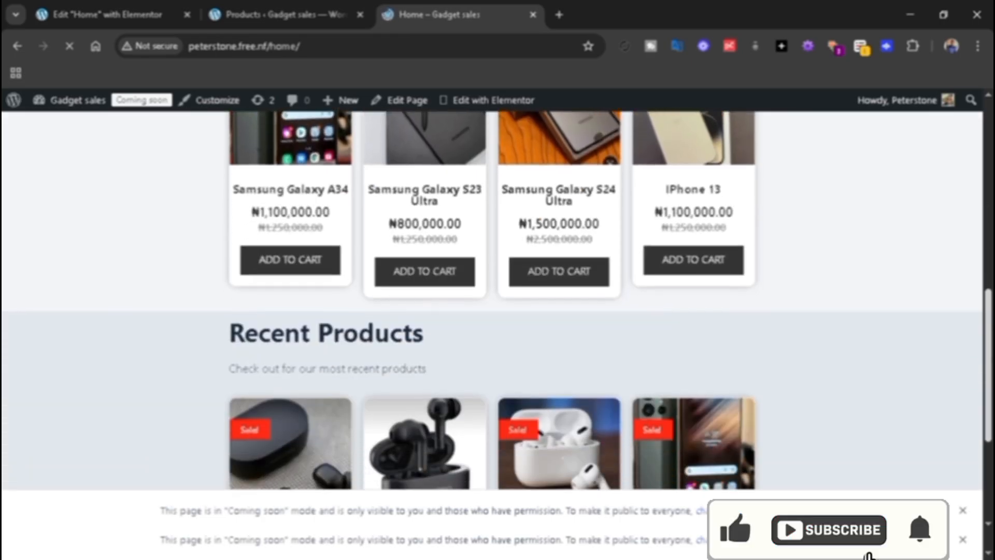
scroll(493, 331, down, 3)
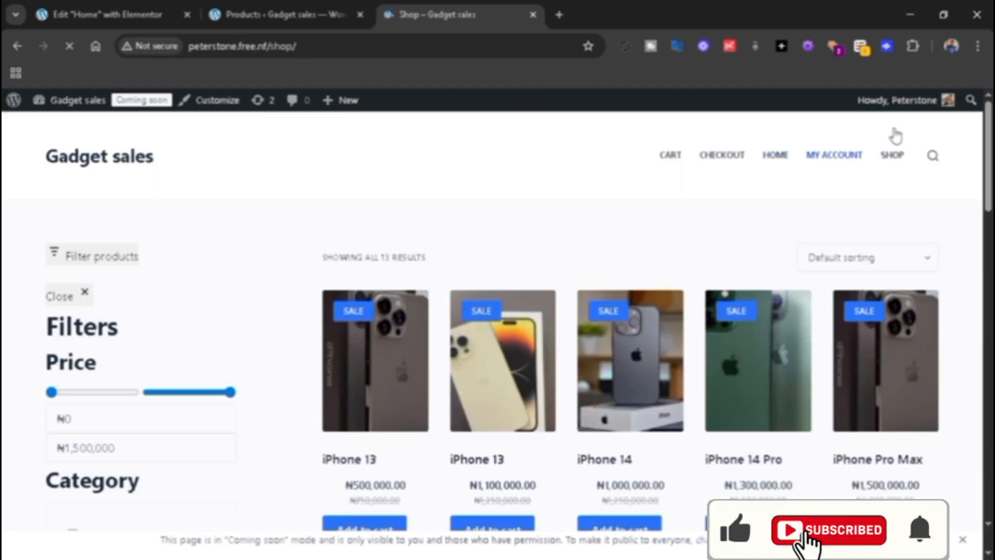
scroll(804, 181, down, 1)
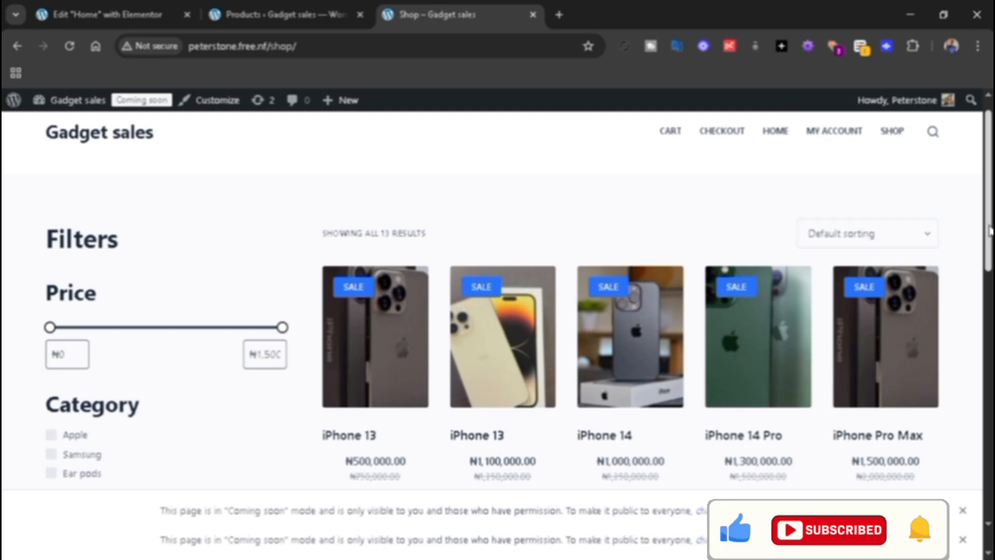
scroll(787, 186, up, 1)
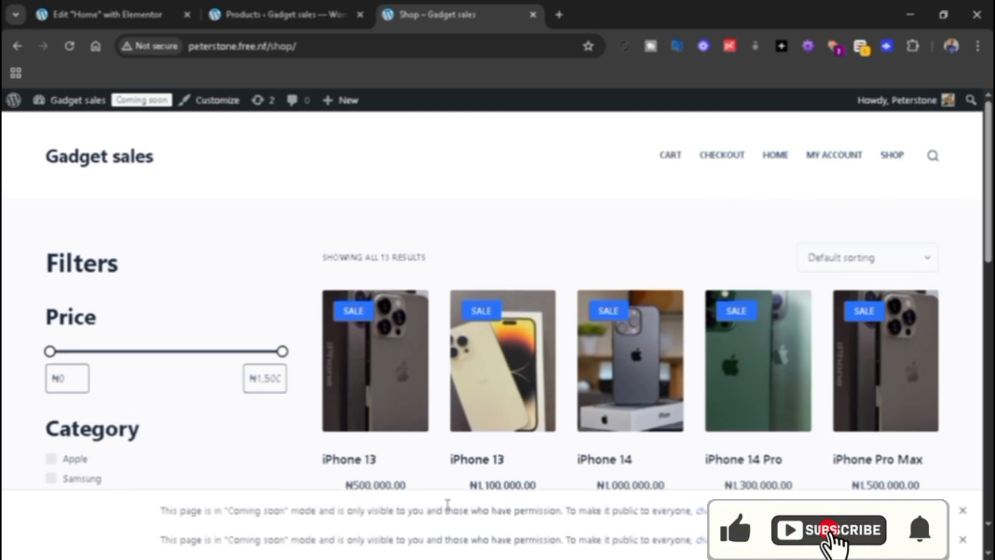
Step: Return to the admin and go to Appearance > Menus
click(232, 6)
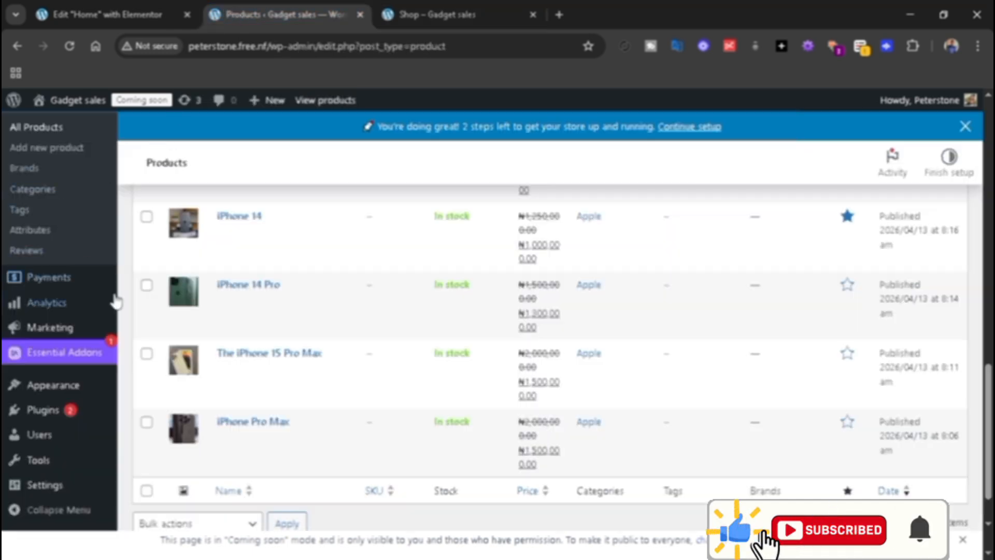
mouse_move(88, 393)
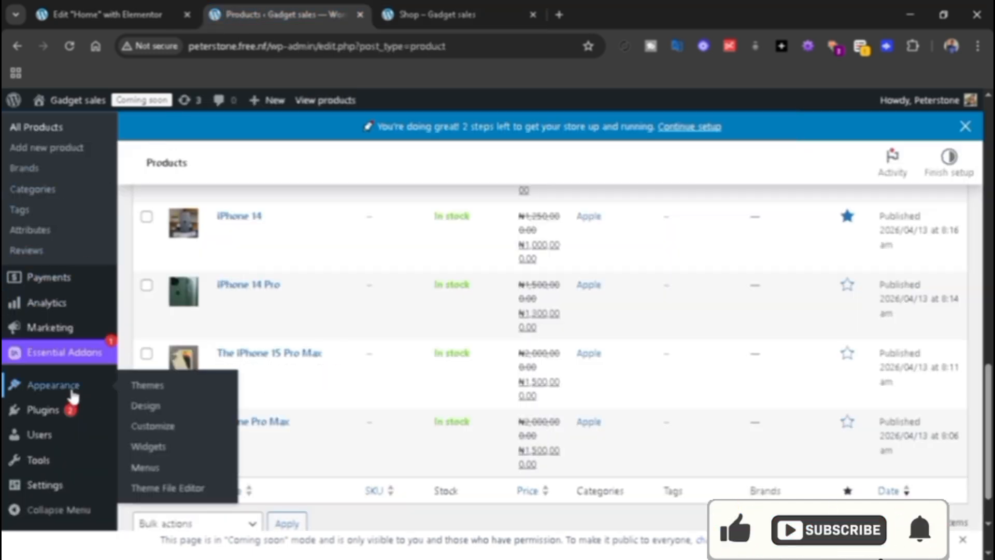
click(155, 468)
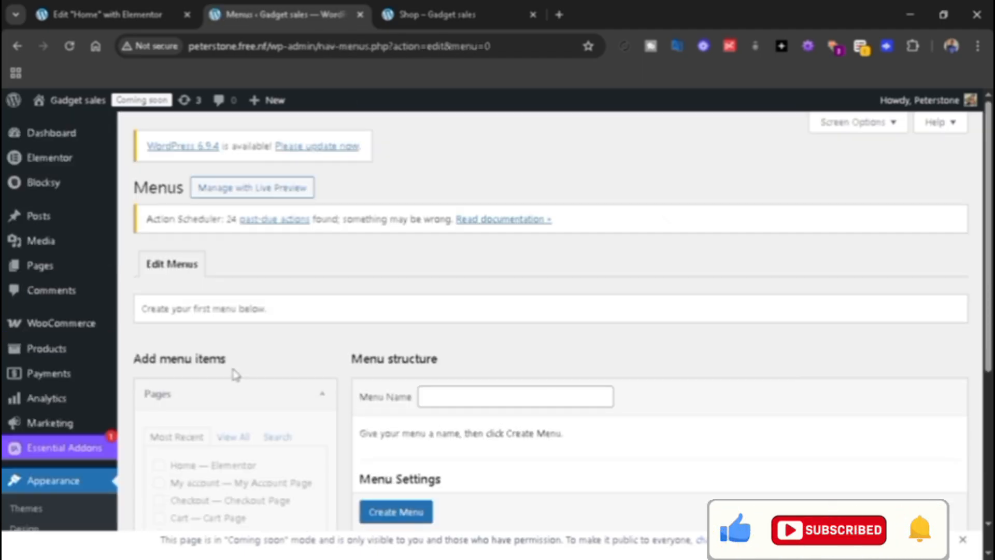
Step: Create 'Main menu' with Header Menu 1 ticked as its display location
click(509, 398)
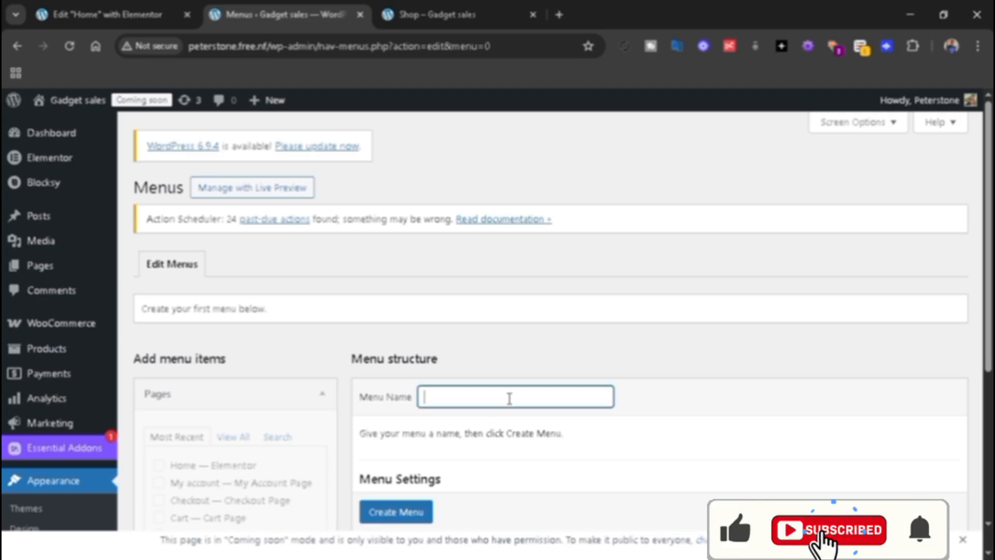
text(Ma)
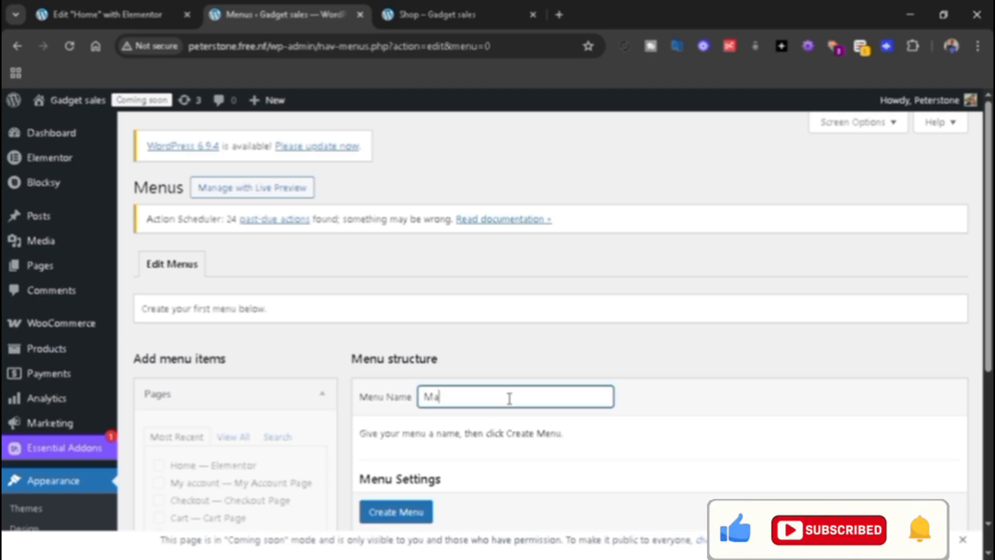
text(in m)
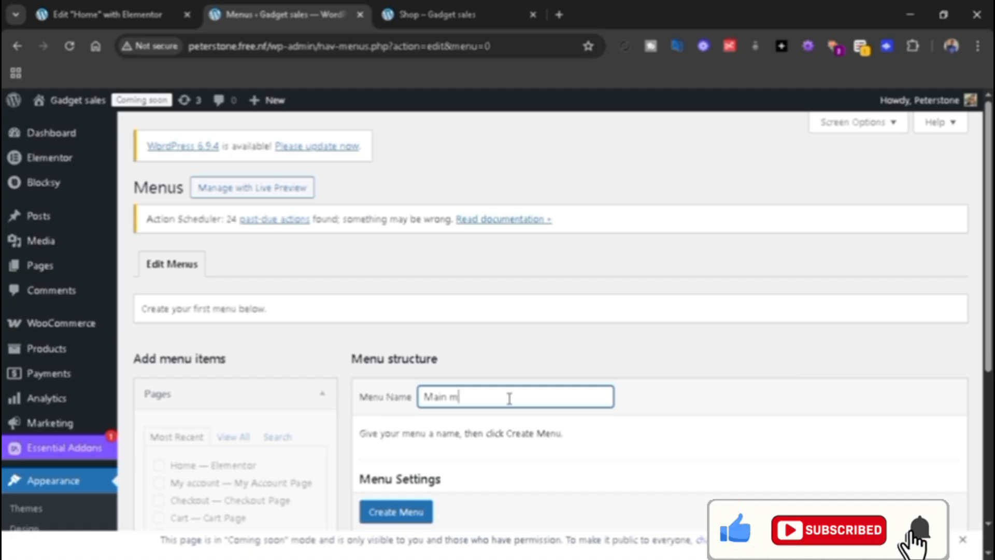
text(enu)
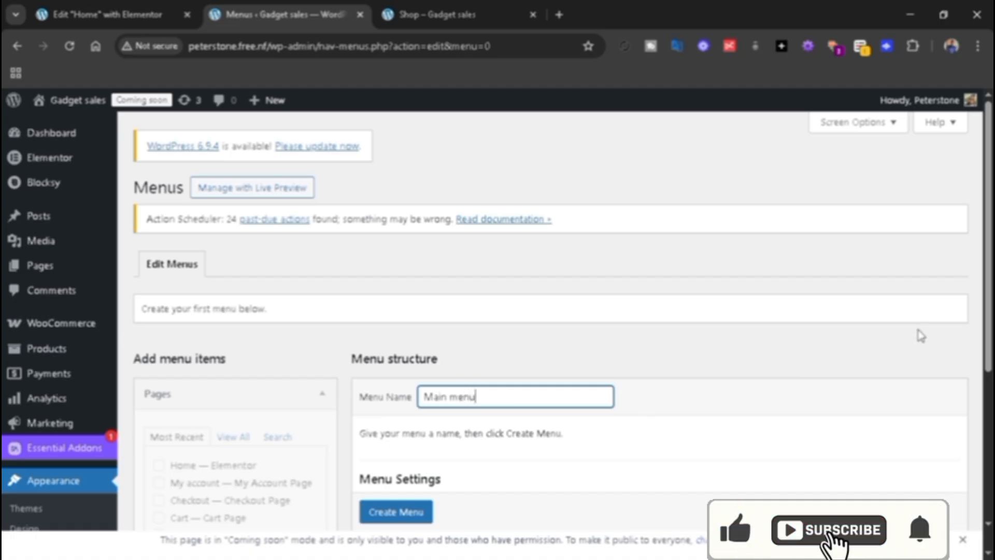
scroll(919, 337, down, 2)
scroll(619, 394, down, 1)
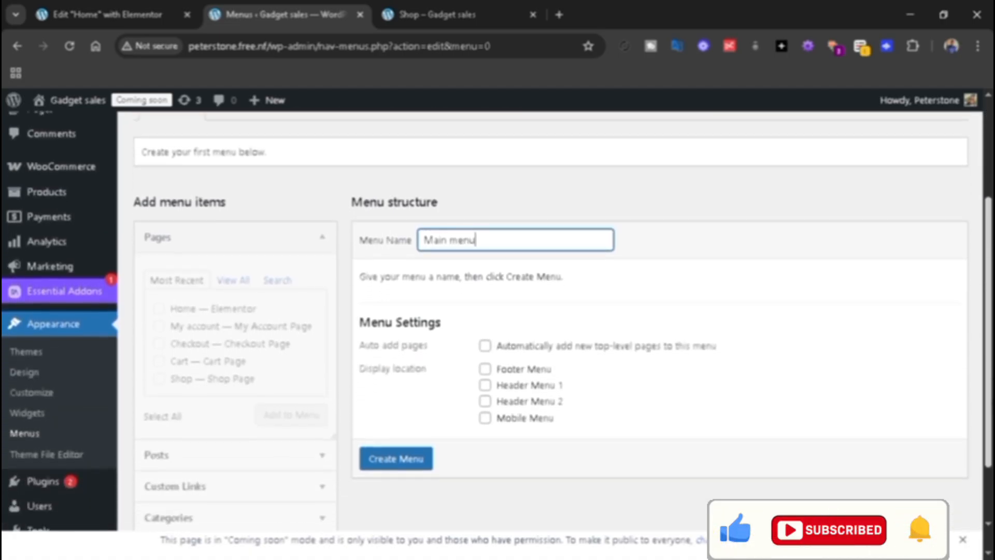
click(485, 366)
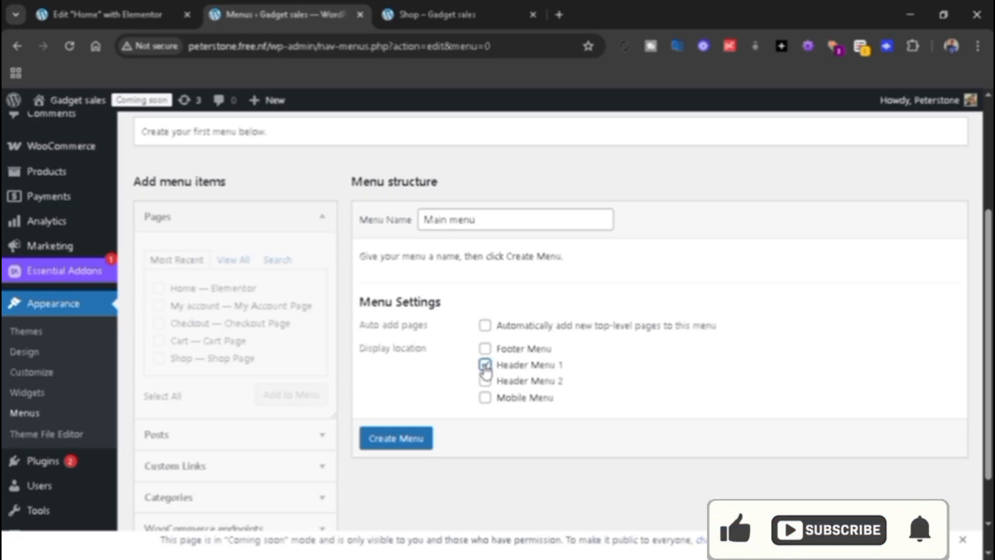
click(378, 440)
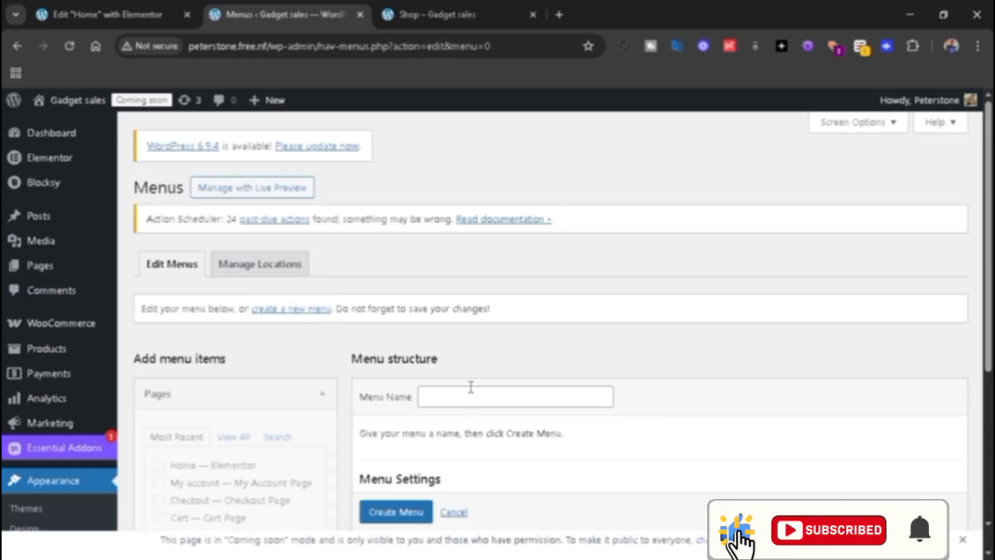
Step: Create a menu named 'footer menu' assigned to the Footer Menu display location
click(471, 388)
text(f)
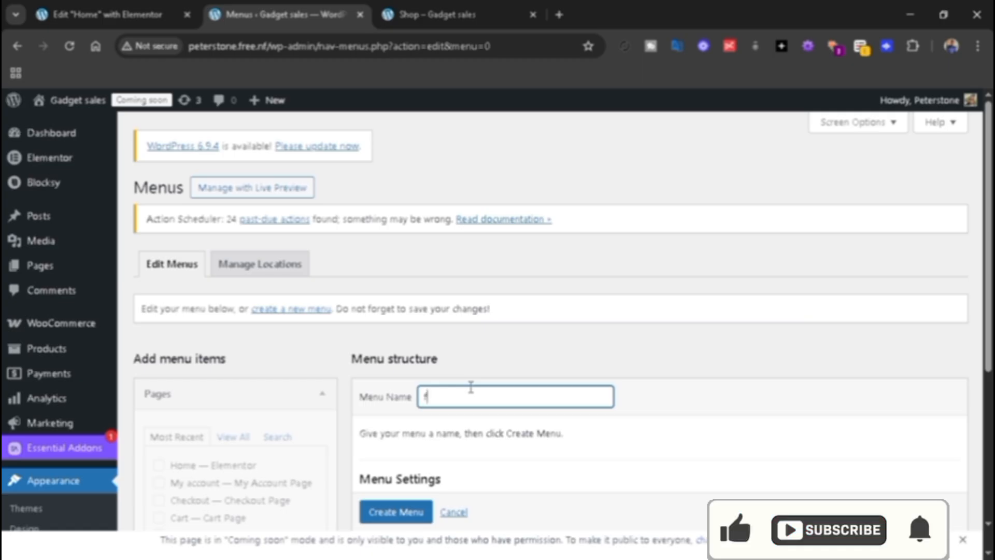
text(ooter)
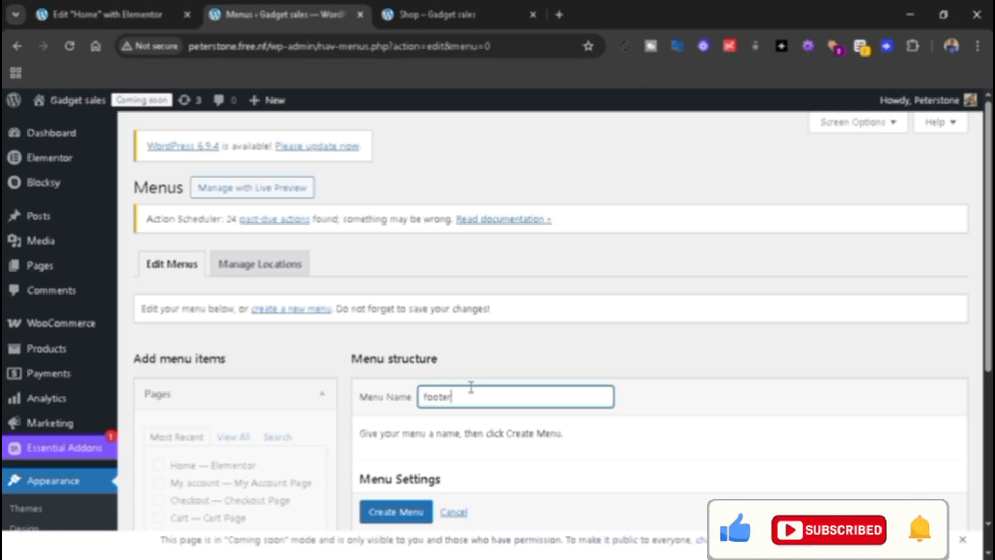
text( menu)
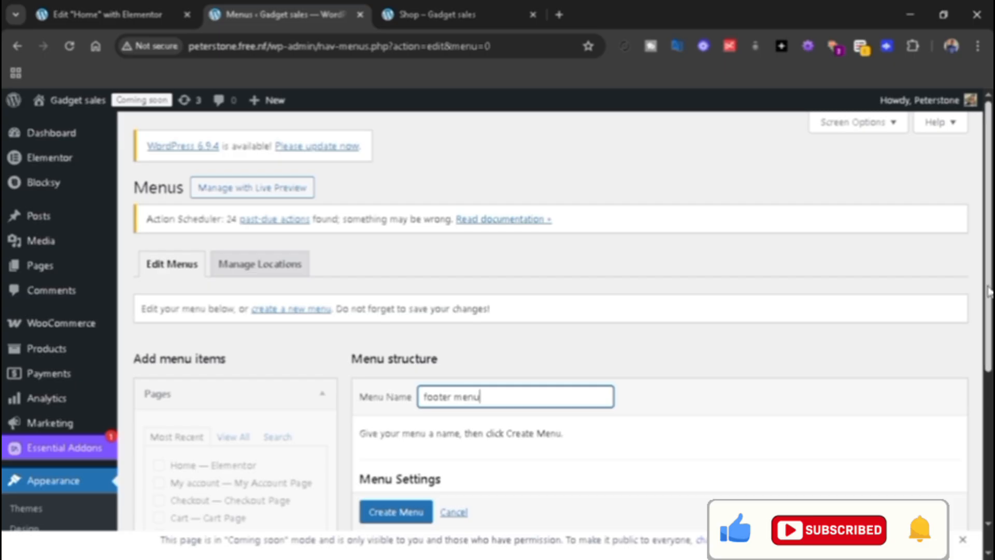
drag(988, 291, 990, 400)
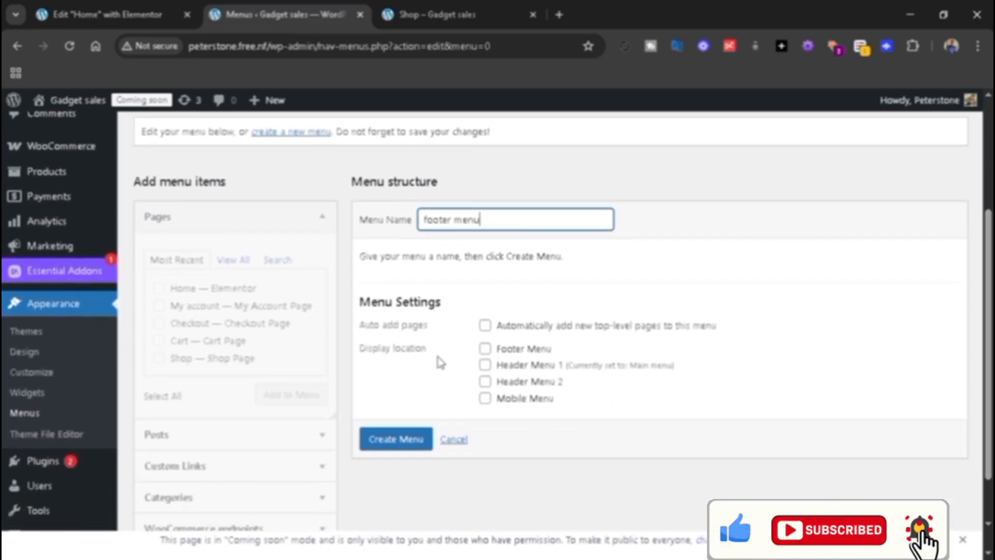
click(487, 349)
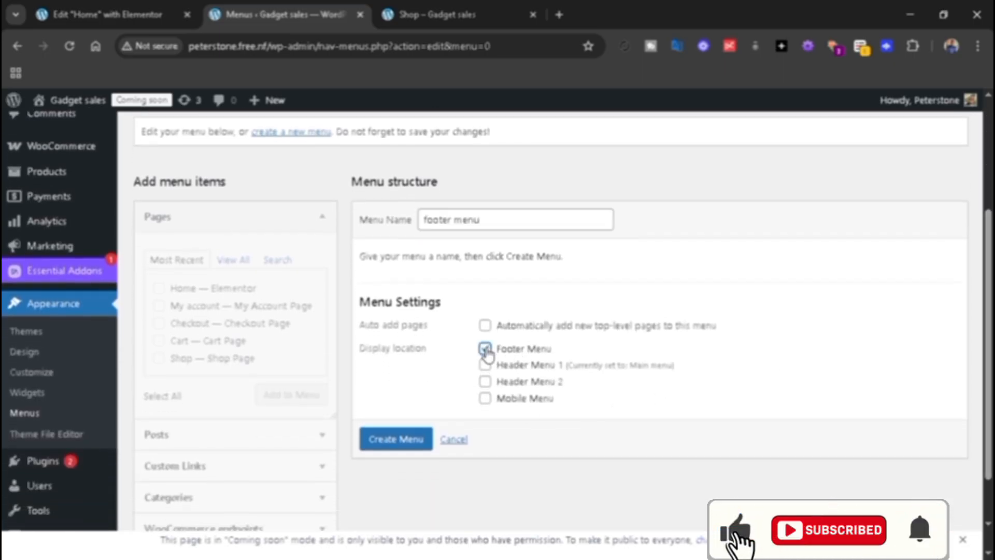
click(392, 444)
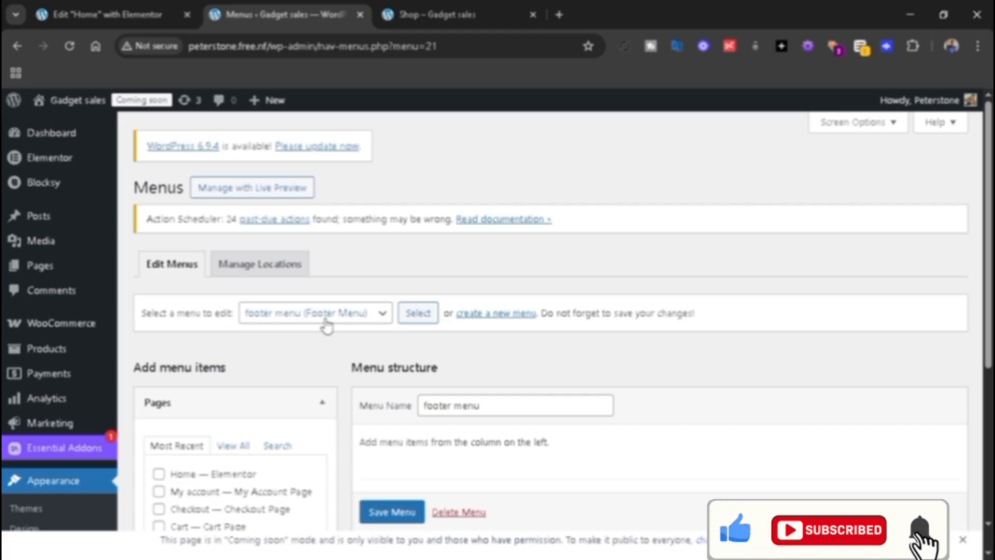
Step: Add Home, Shop, My account and Cart to the footer menu in that order, then save it
click(351, 318)
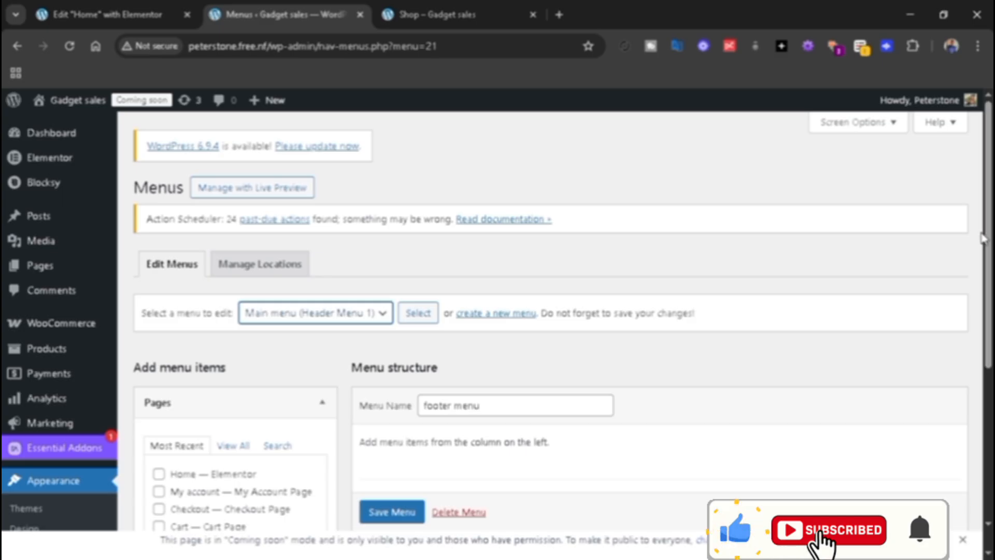
scroll(989, 233, down, 4)
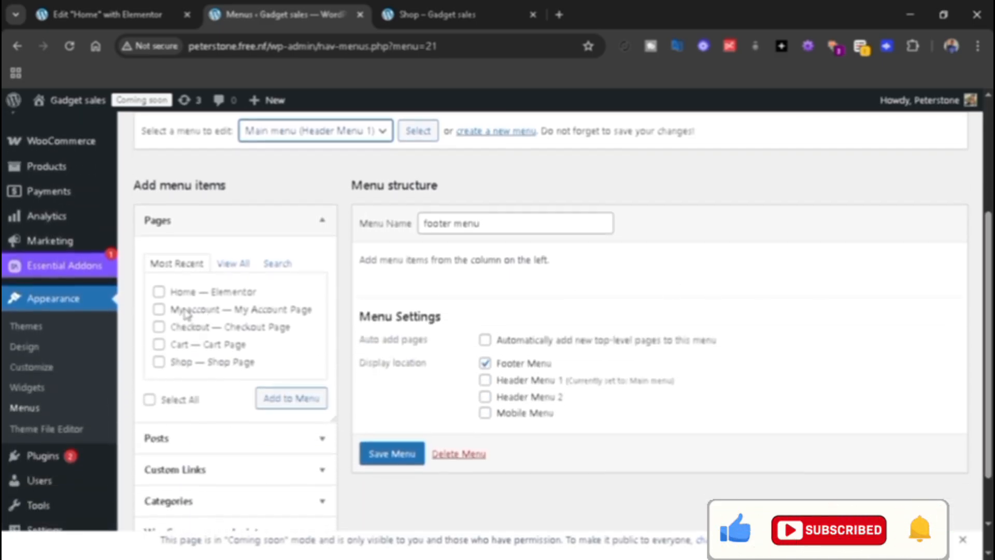
click(159, 292)
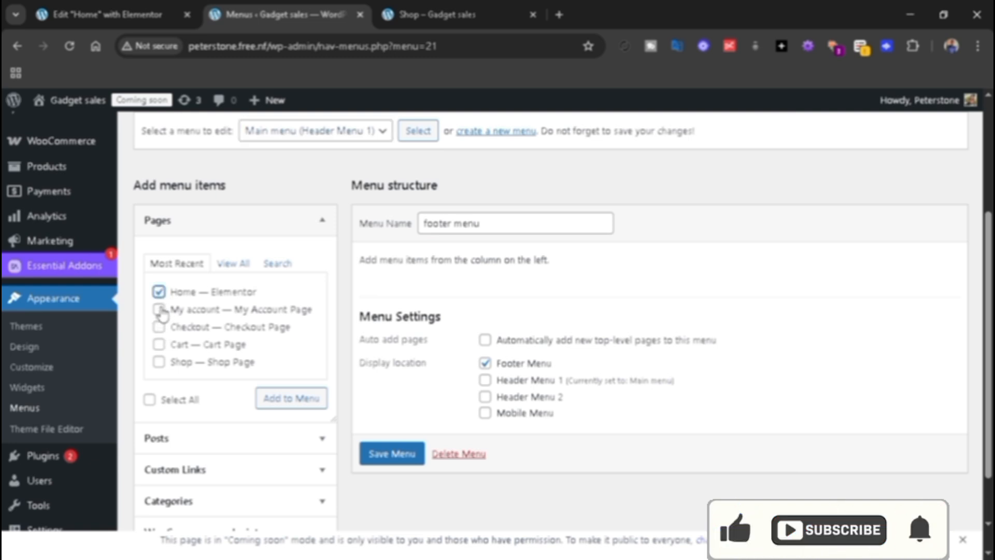
click(159, 311)
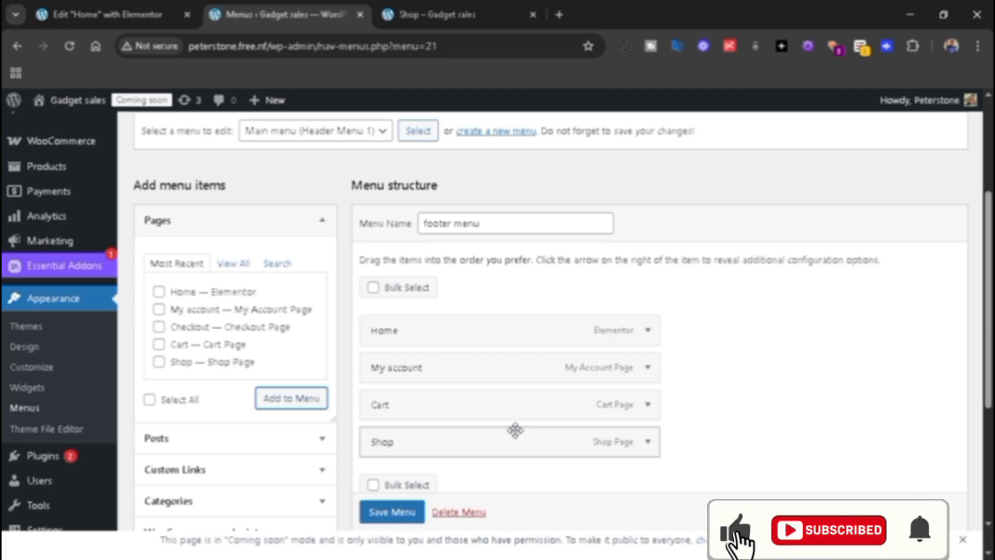
drag(517, 430, 520, 365)
scroll(865, 354, down, 4)
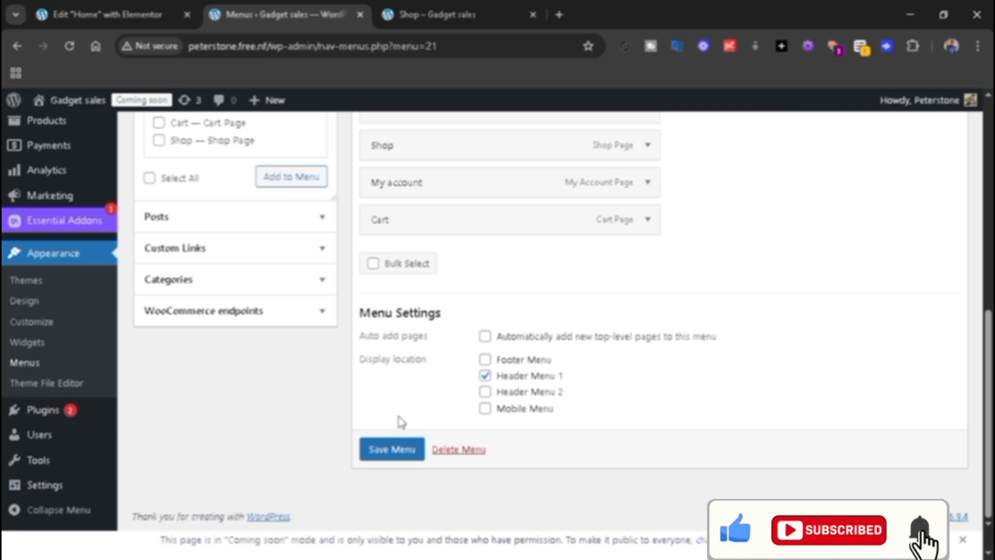
click(381, 454)
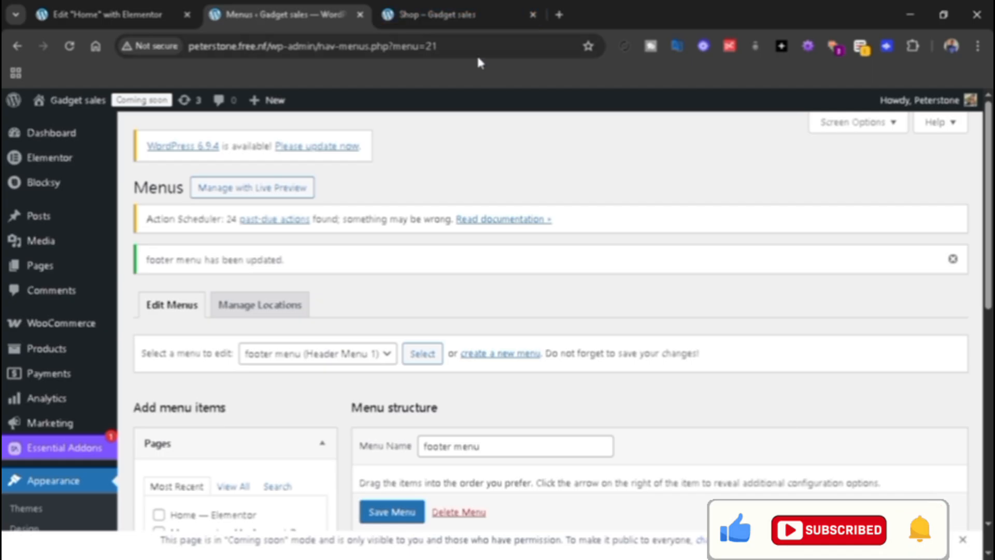
Step: Check the new header links on the Shop page, then go to the site's home page
click(449, 8)
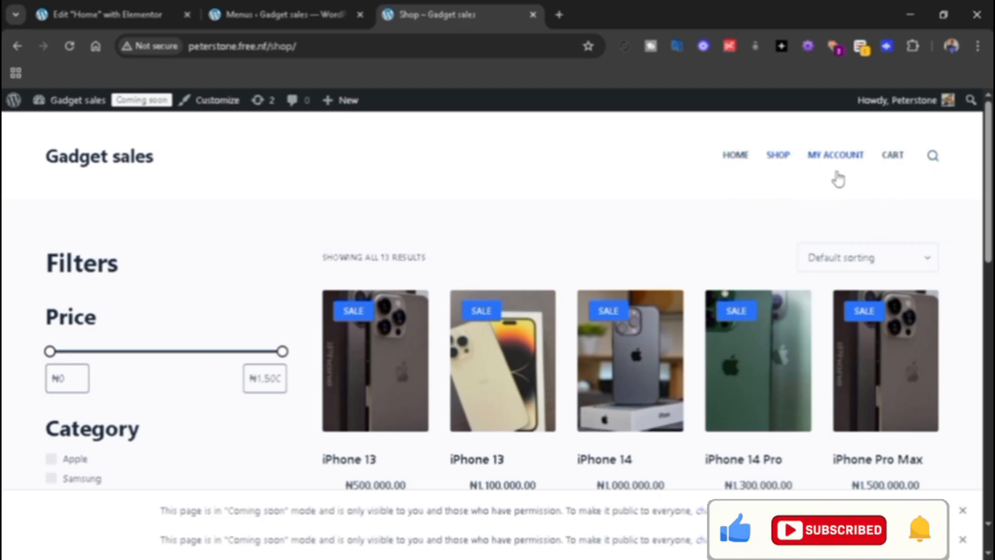
drag(270, 46, 297, 46)
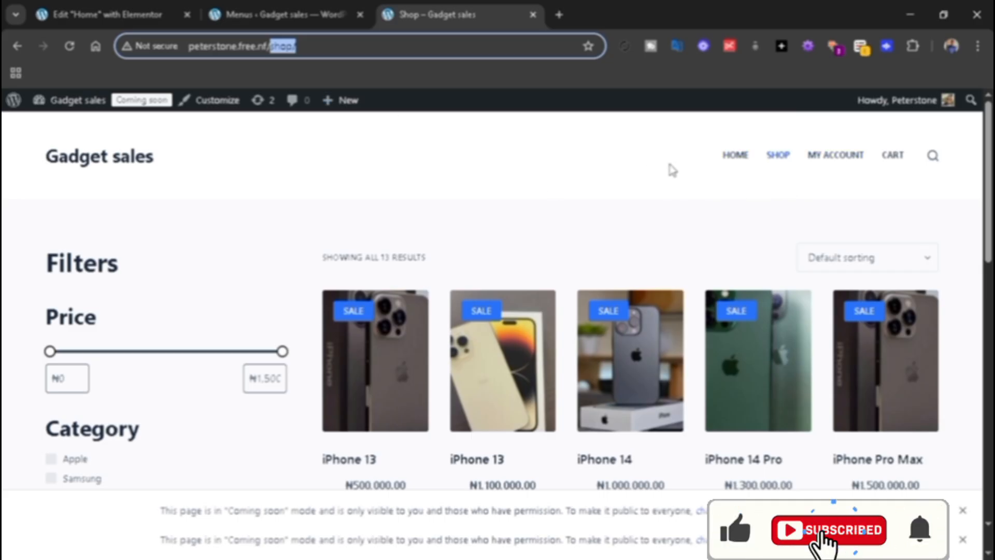
click(732, 160)
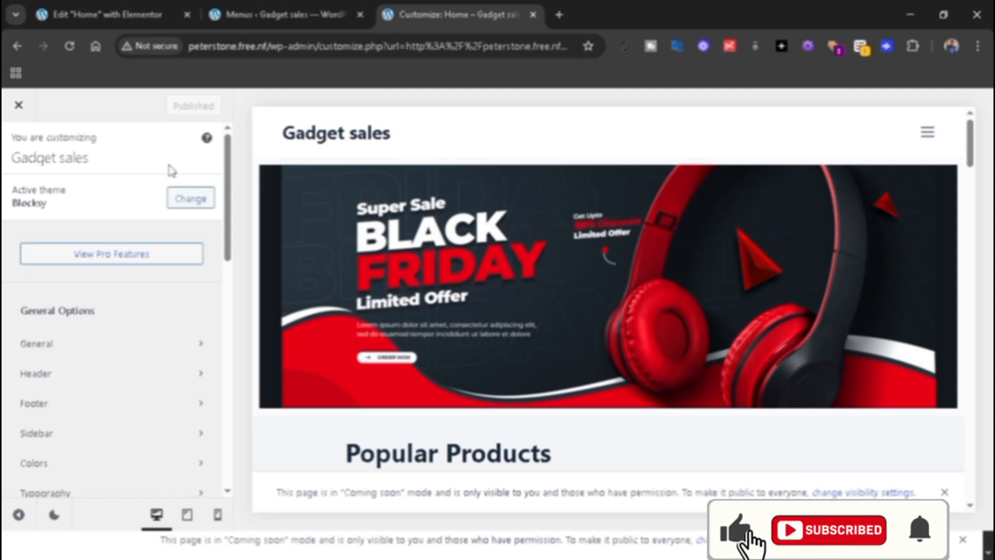
Step: In Homepage Settings, choose a static page with Home as the homepage
drag(228, 192, 249, 421)
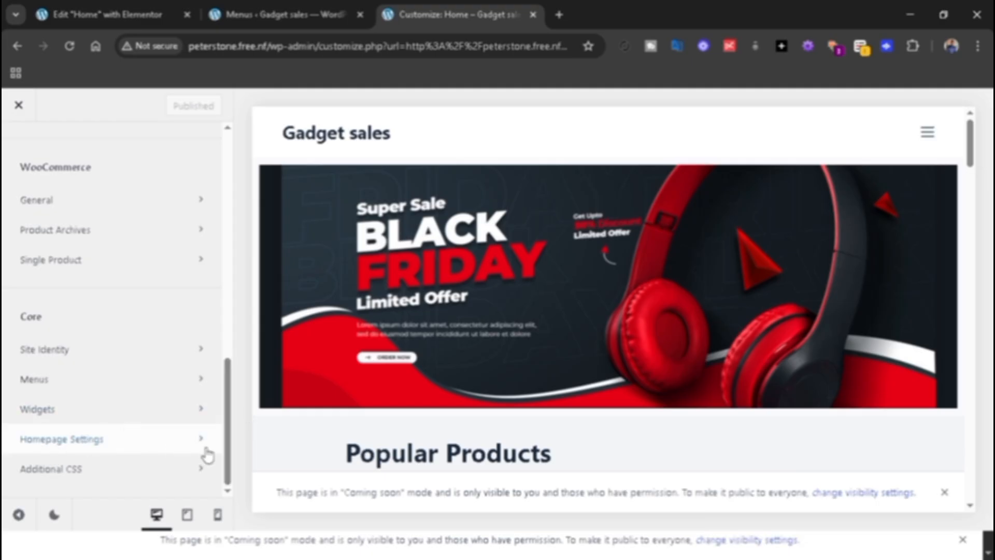
click(202, 447)
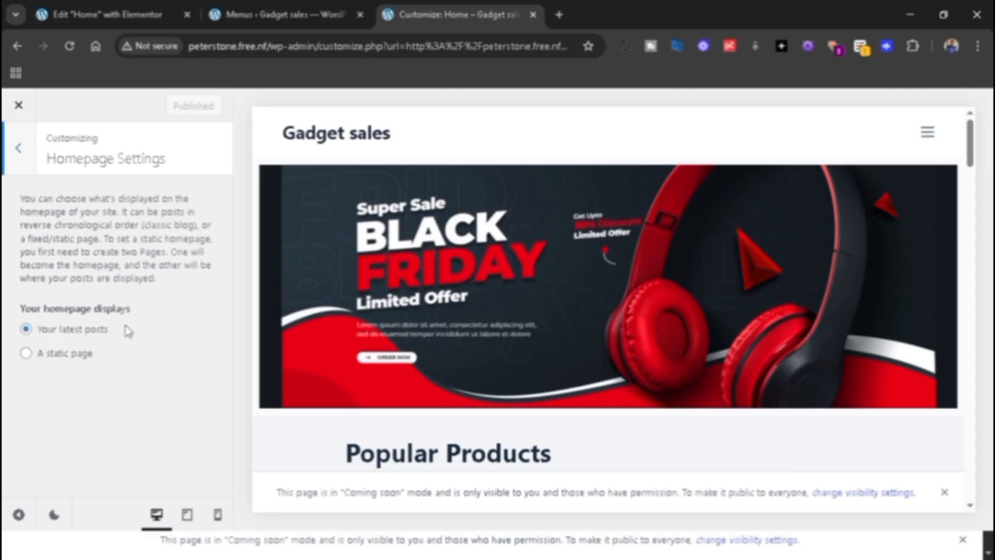
click(27, 354)
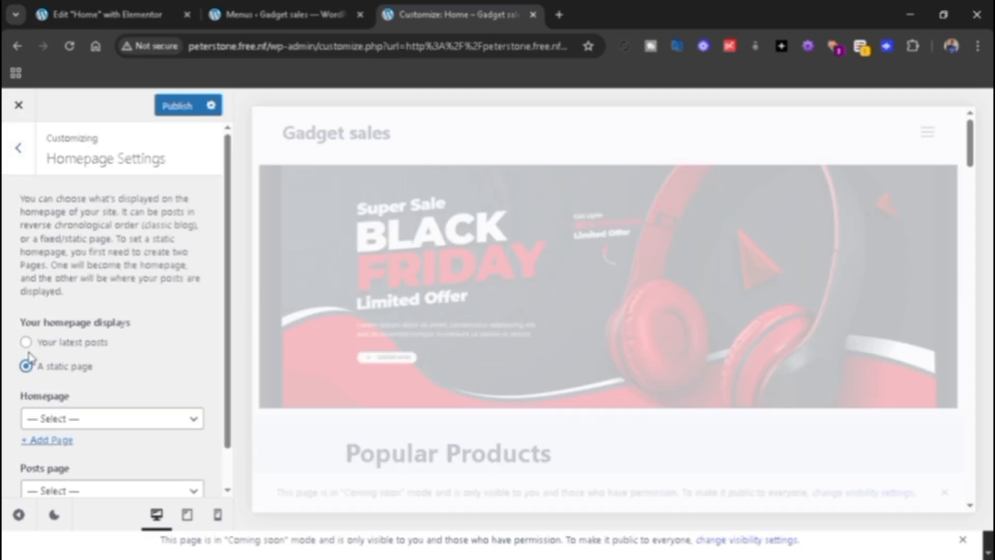
click(138, 430)
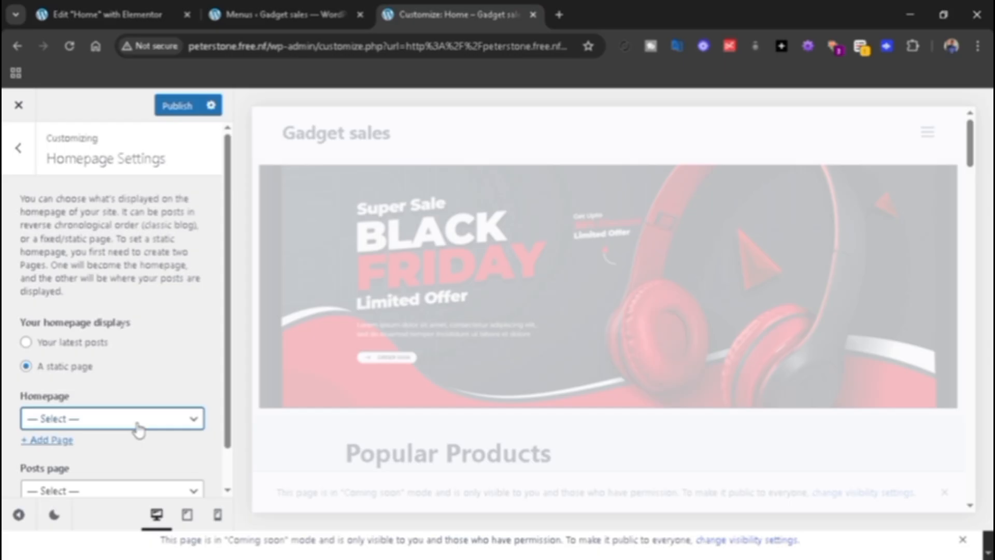
click(44, 361)
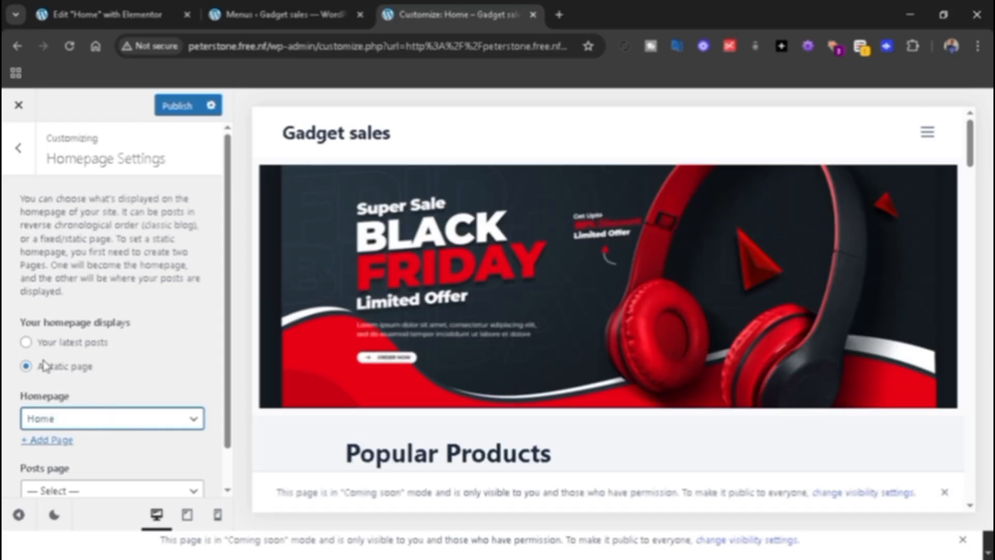
Step: Review the posts page choices, publish the homepage settings, and copy the site address
drag(234, 366, 229, 414)
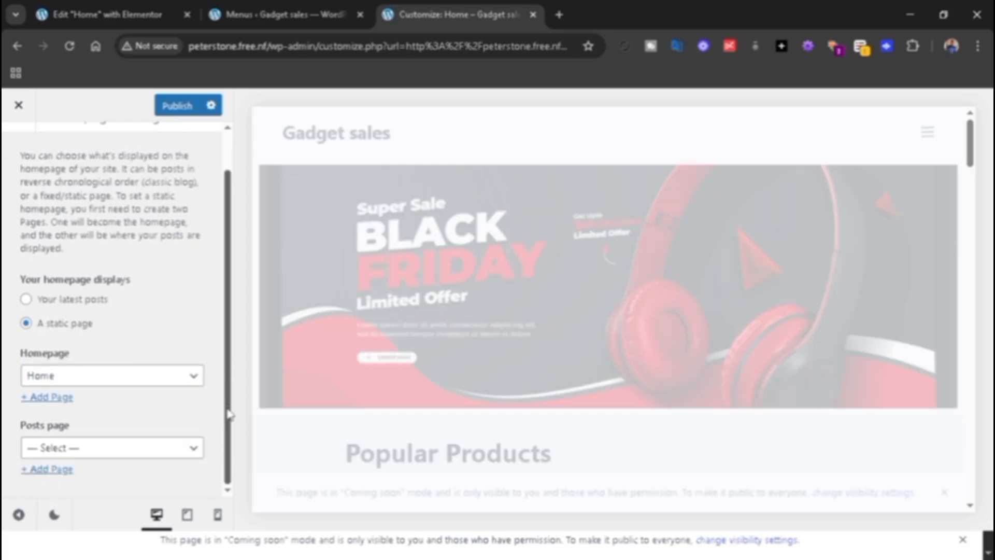
click(111, 450)
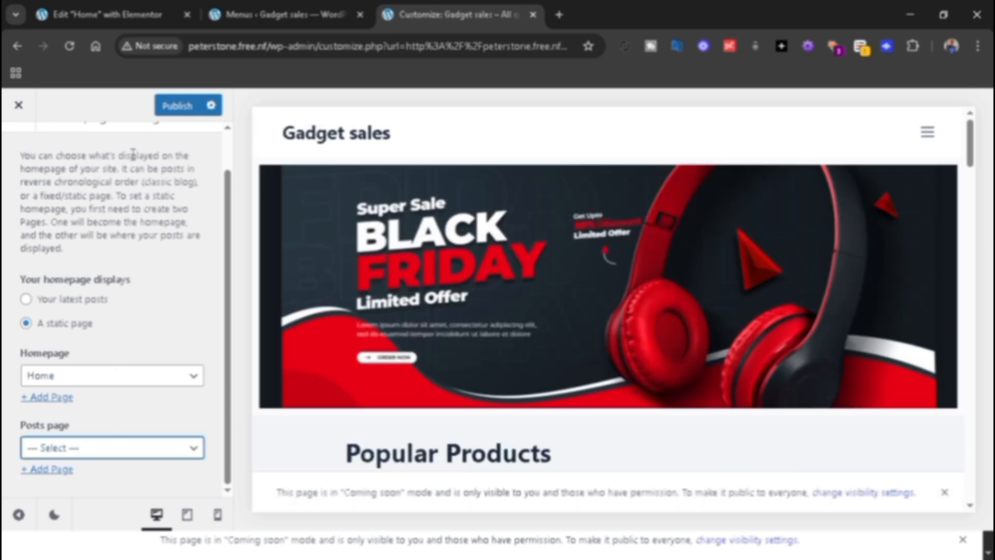
click(177, 106)
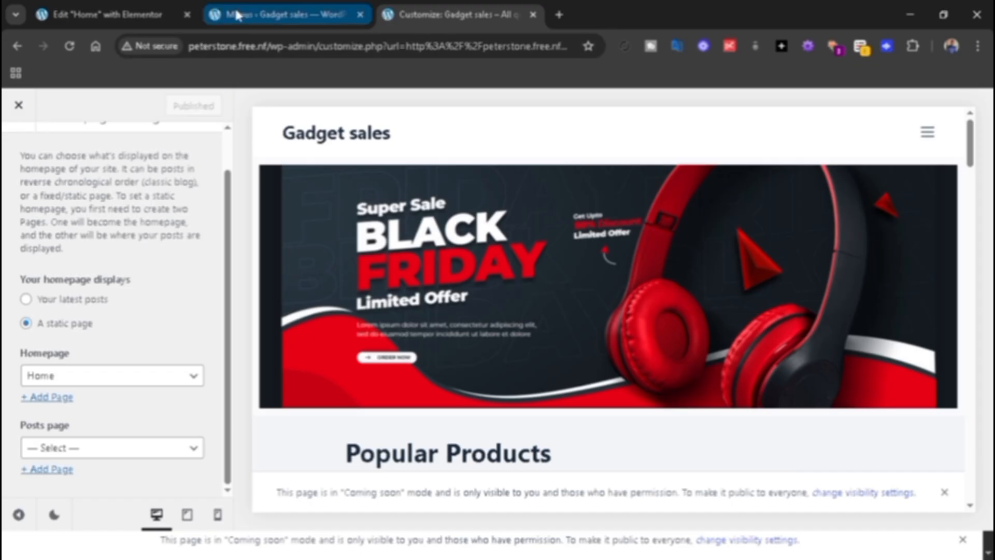
click(265, 45)
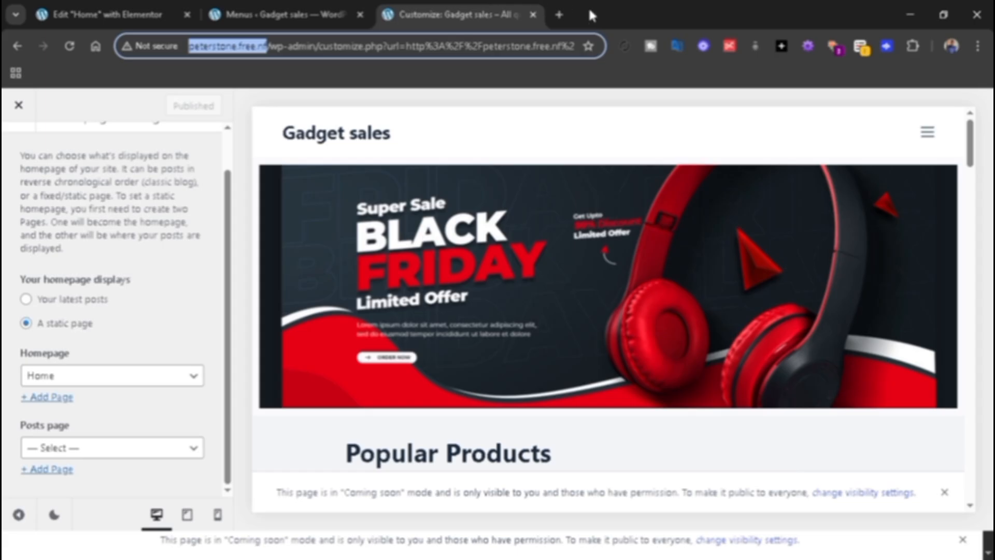
Step: Load the site address in a new tab and scroll from the Black Friday banner to Recent Products
click(559, 16)
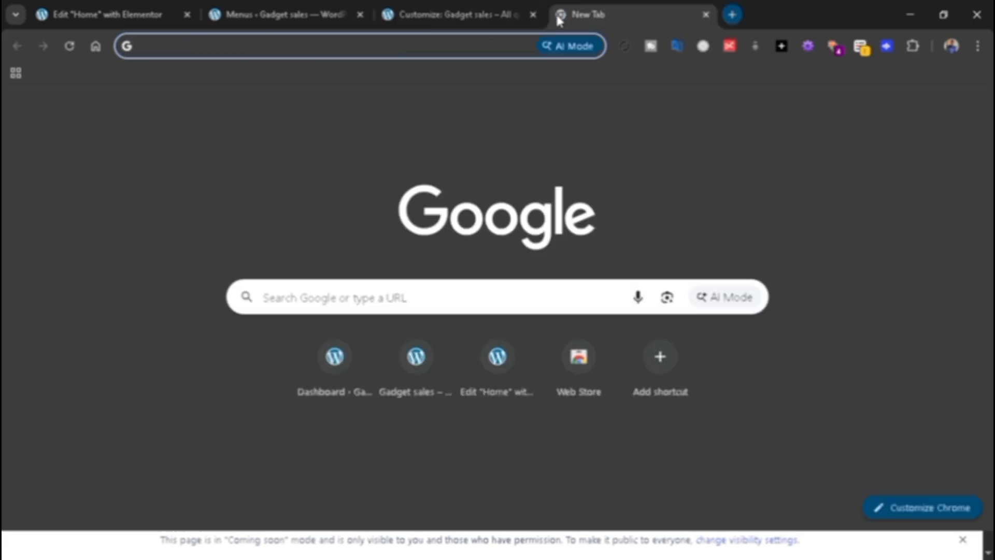
text(http://peterstone.free.nf/)
key(Return)
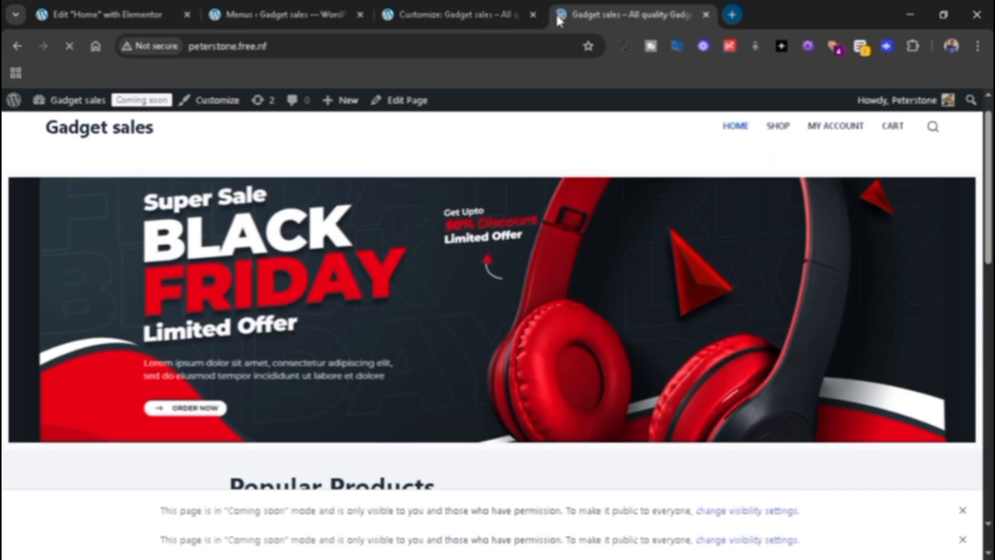
key(Down)
key(Down)
key(Down)
key(Down)
key(Down)
key(Down)
key(Down)
key(Down)
key(Down)
key(Down)
key(Down)
key(Down)
key(Down)
key(Down)
key(Down)
key(Down)
key(Down)
key(Down)
key(Down)
key(Down)
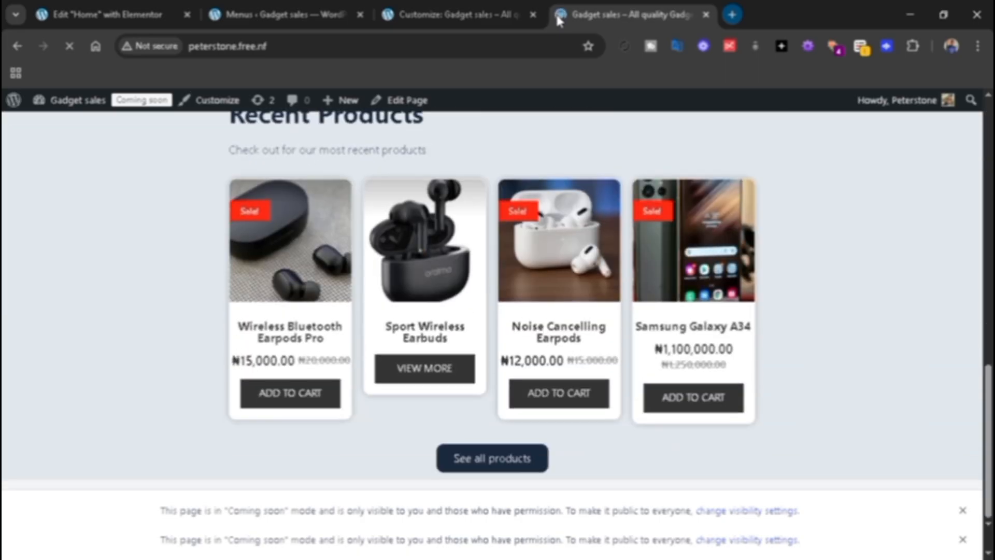
key(Up)
key(Up)
key(Up)
key(Up)
key(Up)
key(Up)
key(Up)
key(Up)
key(Up)
key(Up)
key(Up)
key(Up)
key(Up)
key(Up)
key(Up)
key(Up)
key(Up)
key(Up)
key(Up)
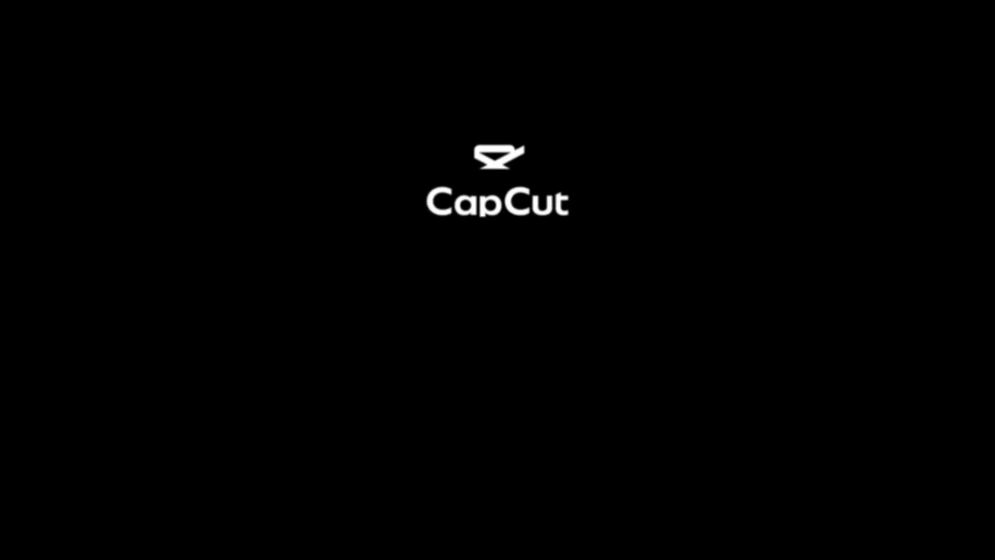